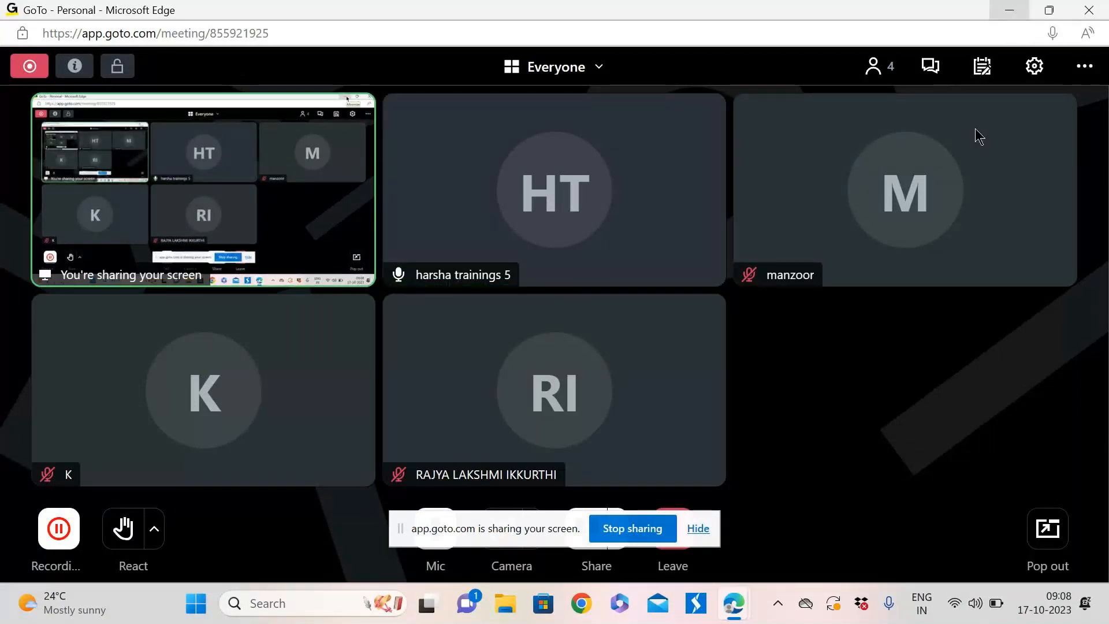
Switch to the browser window with the GoTo meeting page and open the AWS Management Console site in a new tab
{"action": "mouse_move", "coordinate": [735, 607]}
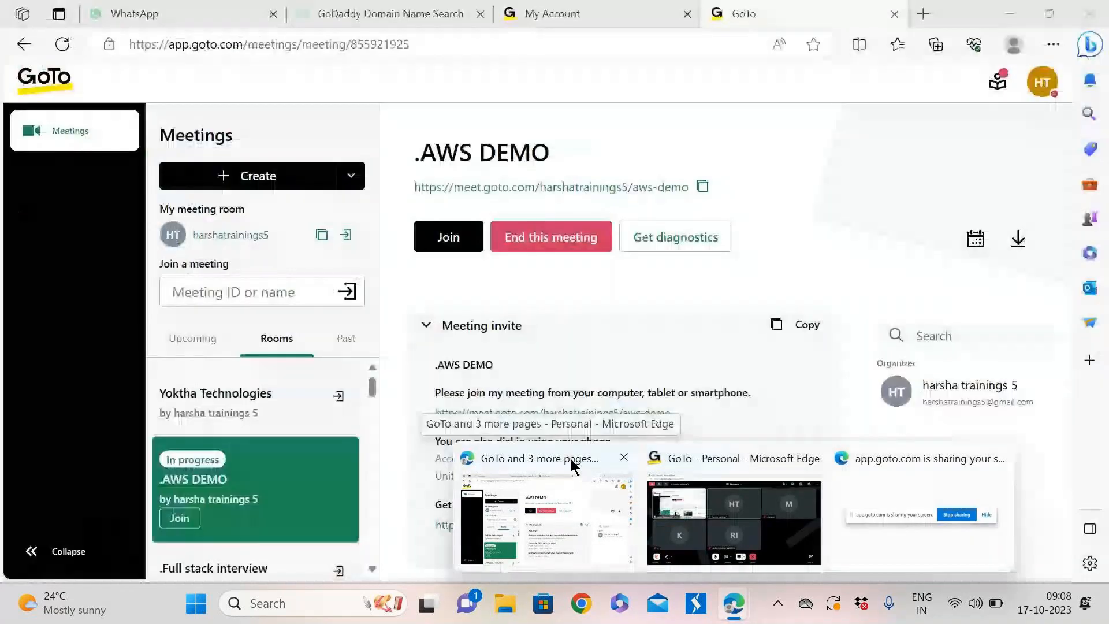
{"action": "left_click", "coordinate": [571, 459]}
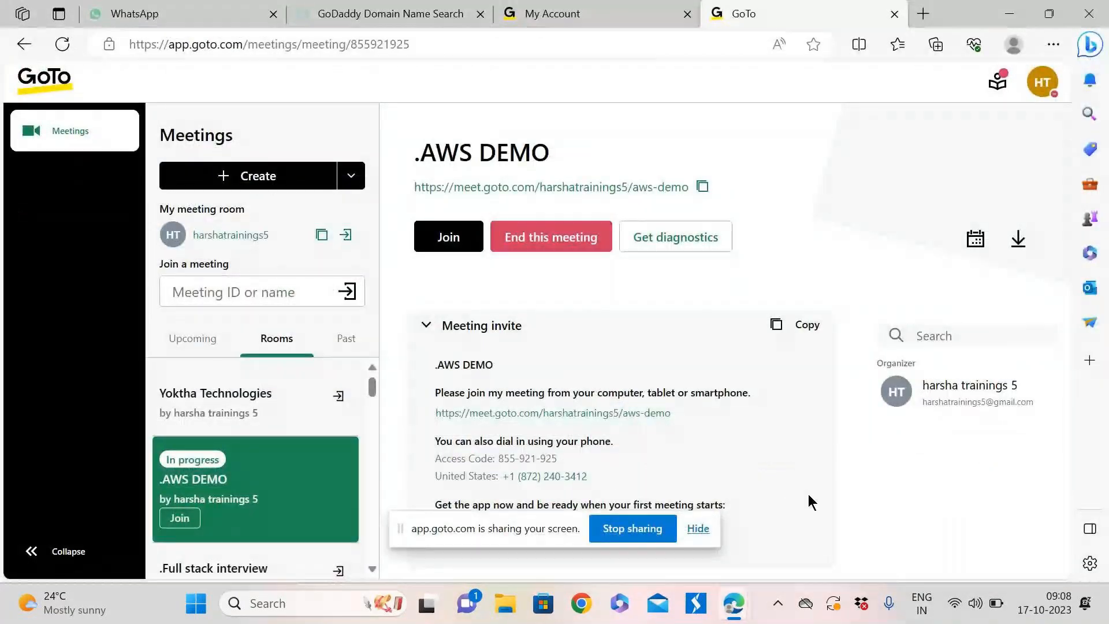
{"action": "left_click", "coordinate": [562, 16]}
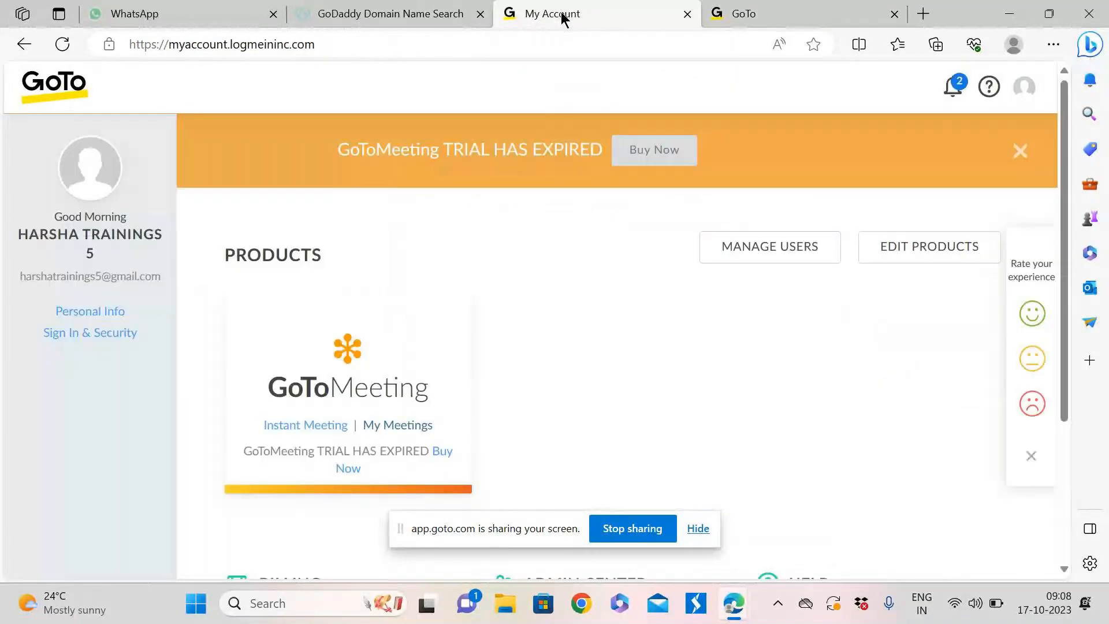
{"action": "left_click", "coordinate": [783, 11]}
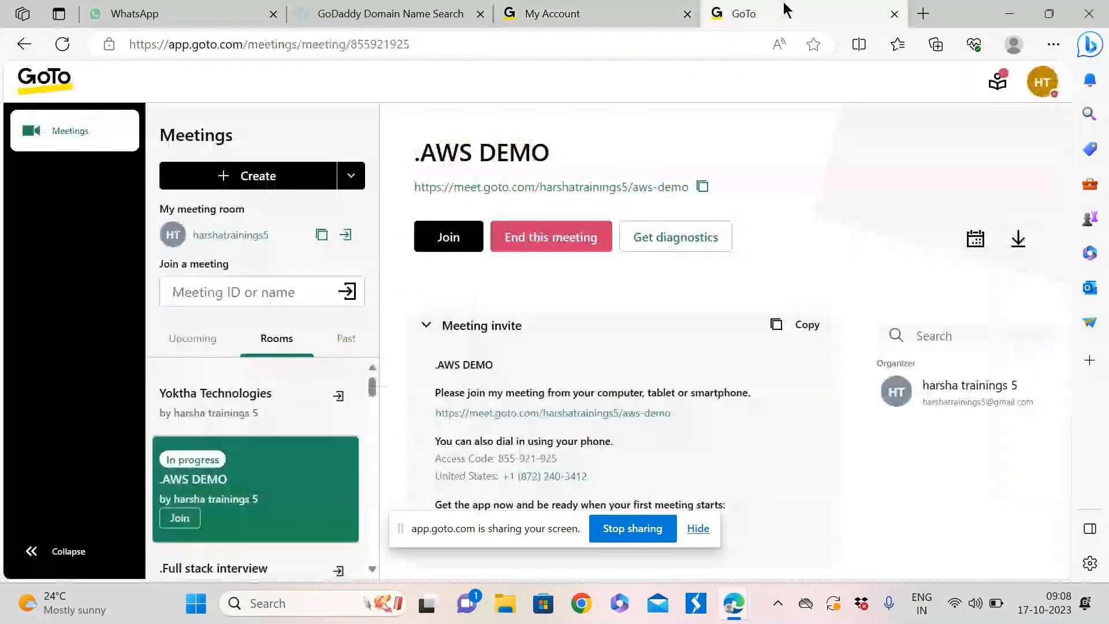
{"action": "left_click", "coordinate": [923, 14]}
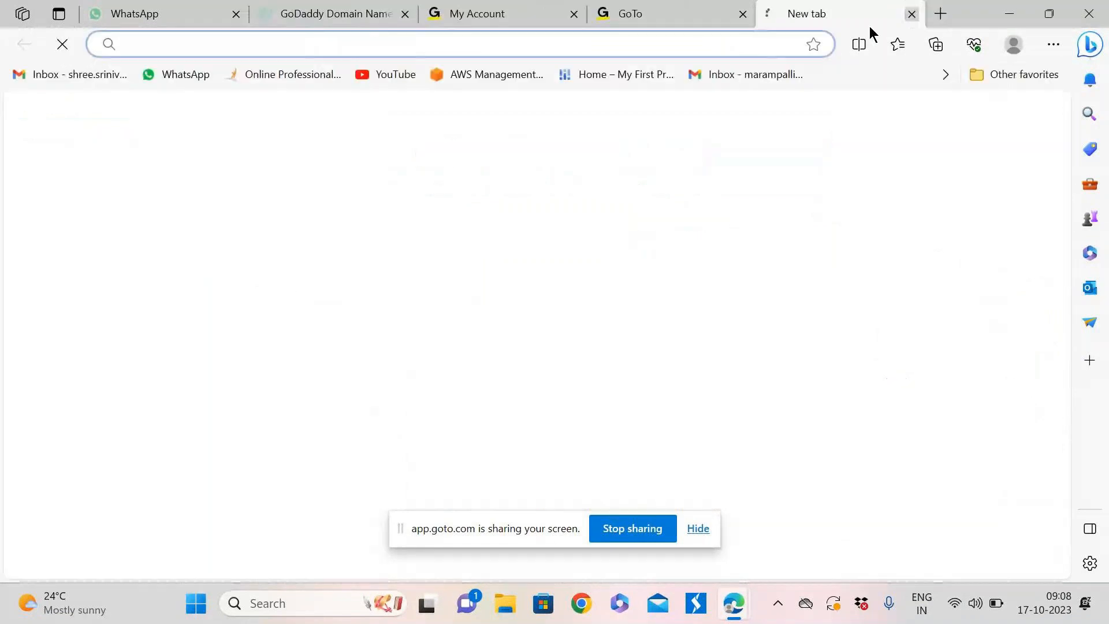
{"action": "left_click", "coordinate": [475, 72]}
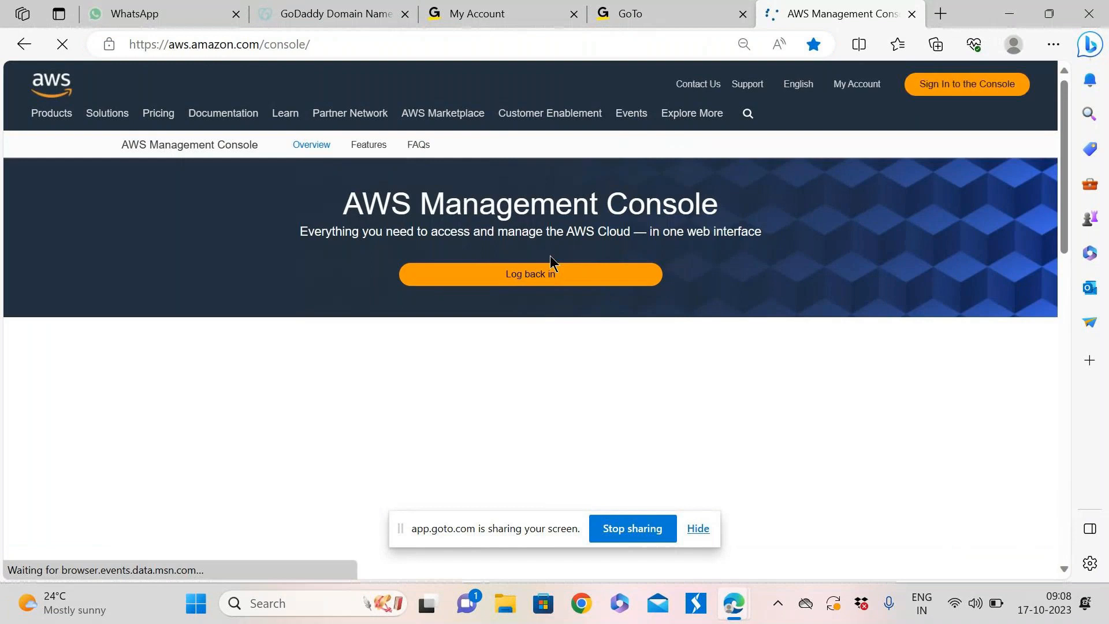
Sign in to the AWS console as the root user and hide the screen-sharing notice
{"action": "left_click", "coordinate": [524, 280]}
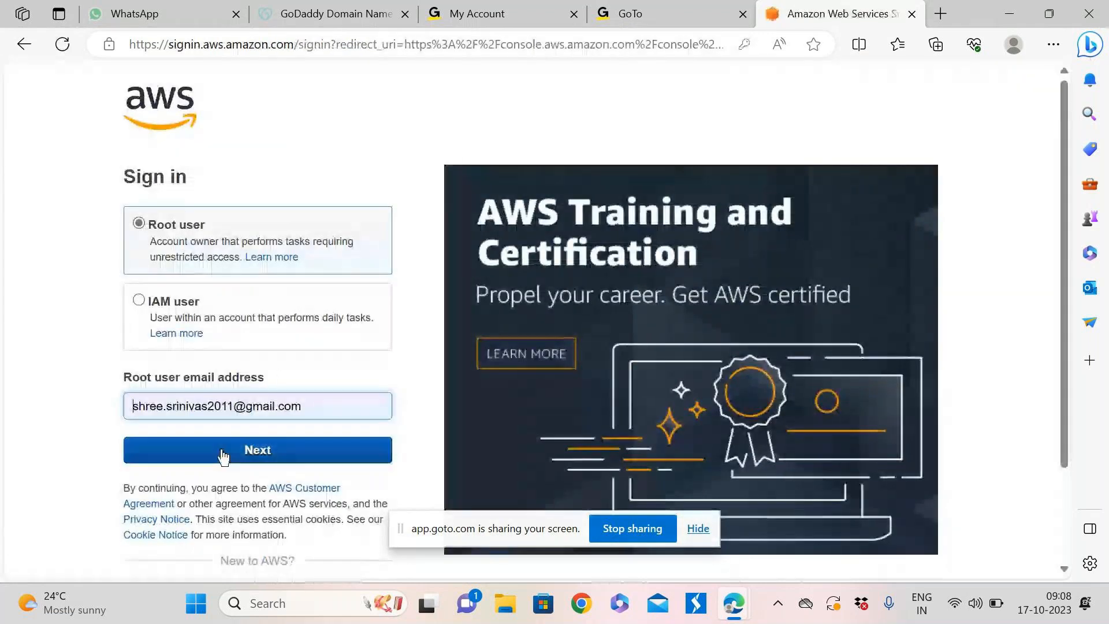
{"action": "left_click", "coordinate": [224, 451]}
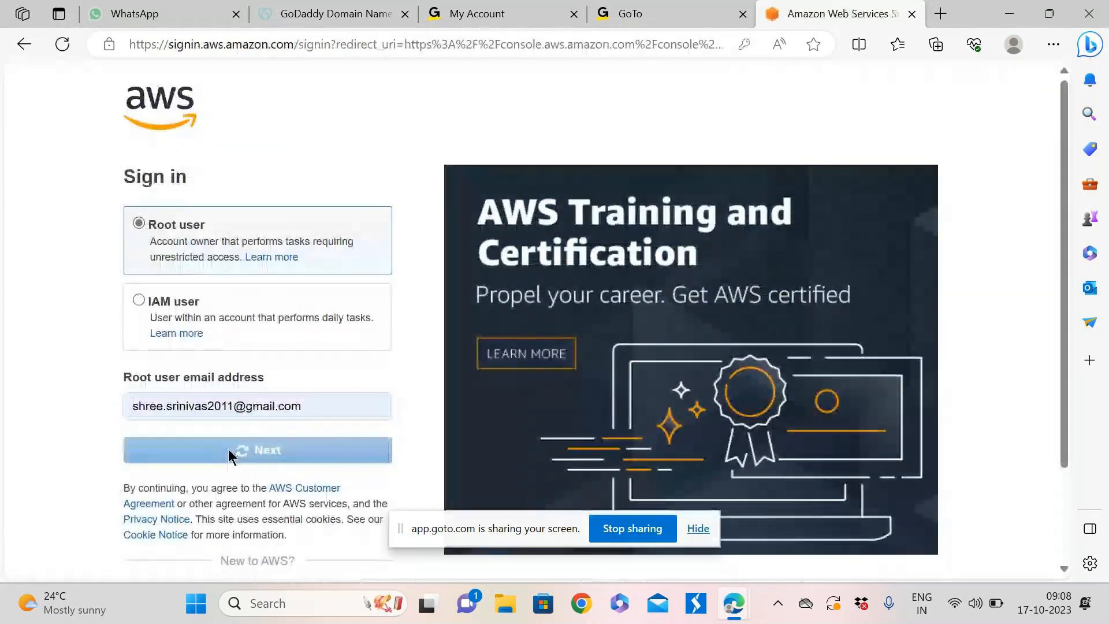
{"action": "left_click", "coordinate": [256, 325]}
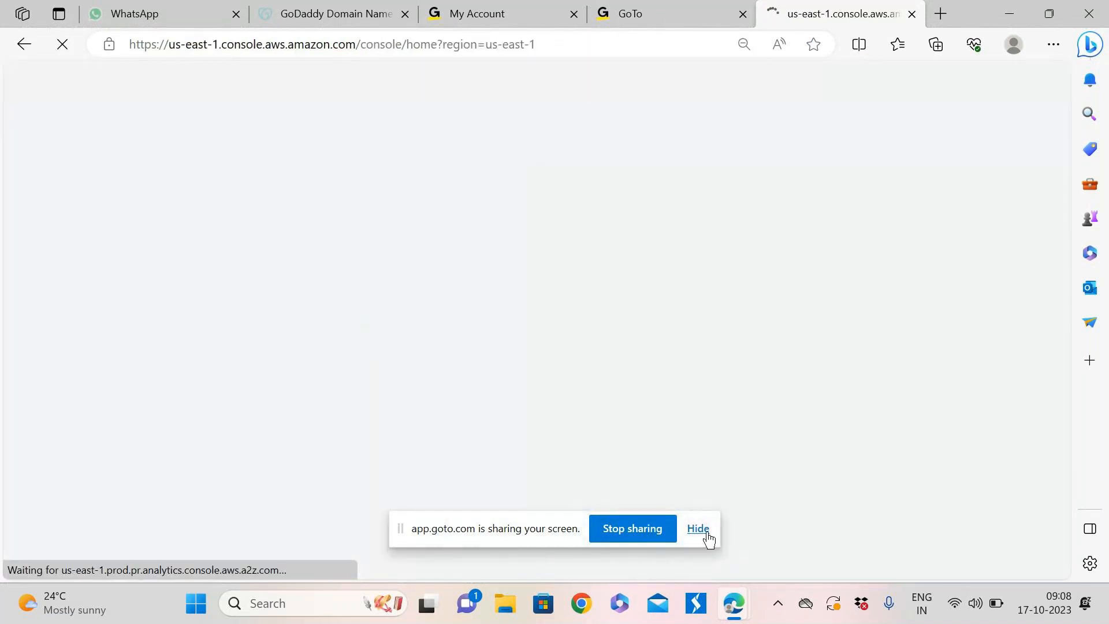
{"action": "left_click", "coordinate": [707, 537]}
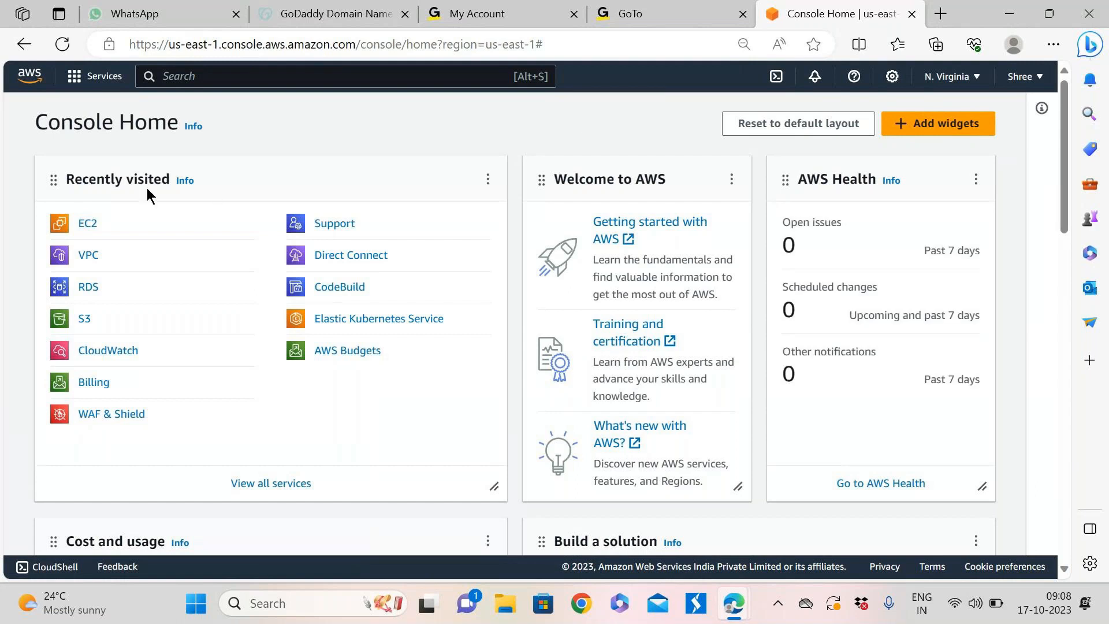
Start launching a new EC2 instance in the N. Virginia region and name it demo-instance
{"action": "left_click", "coordinate": [87, 223]}
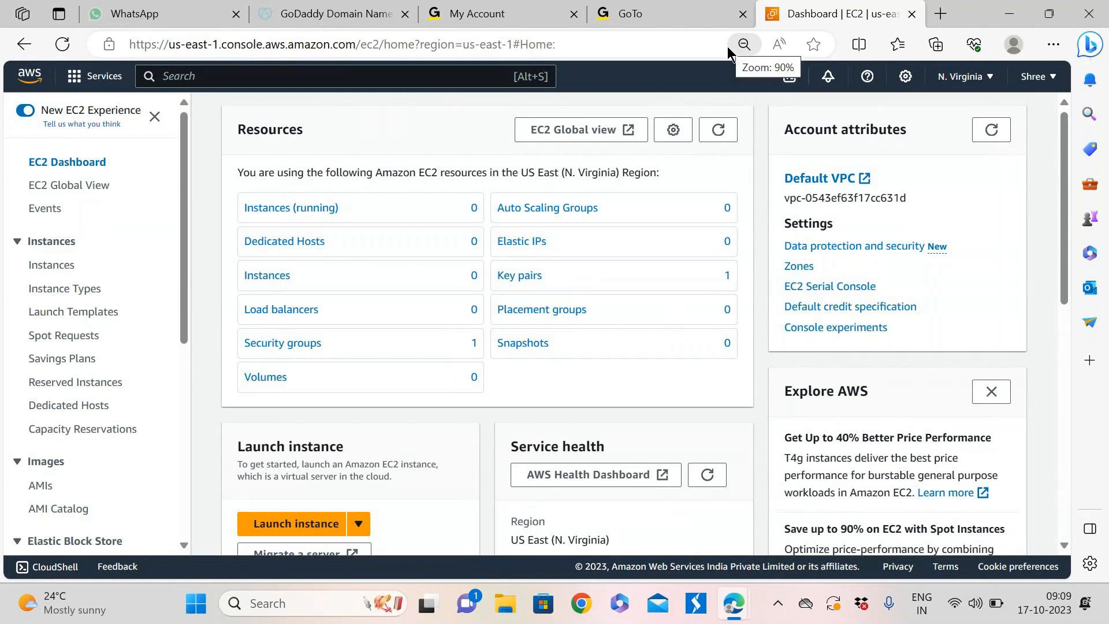
{"action": "left_click", "coordinate": [291, 229]}
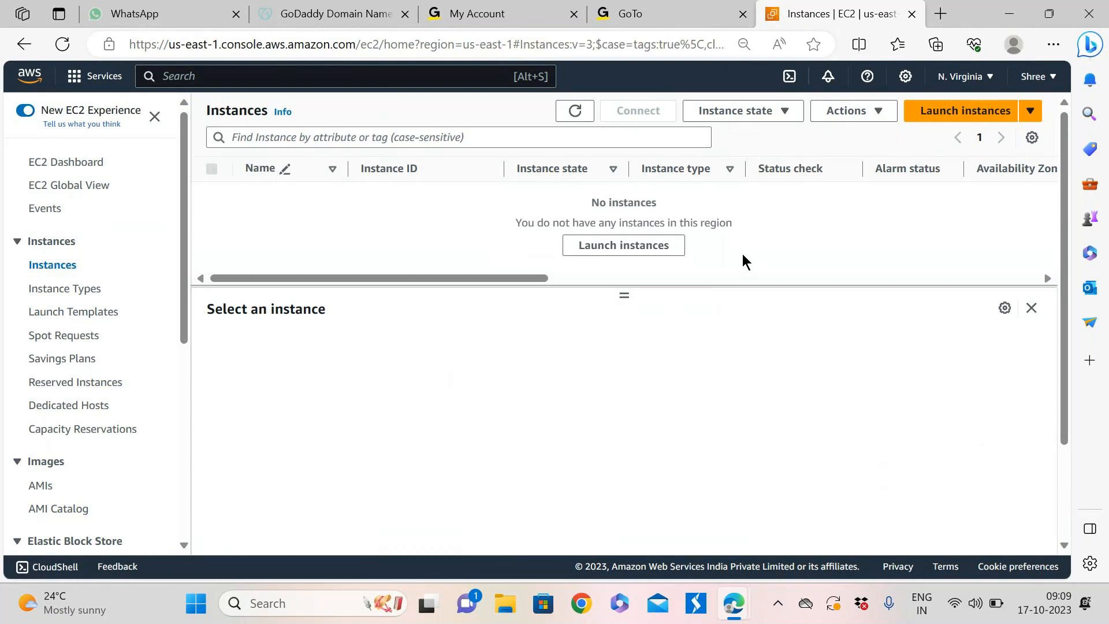
{"action": "left_click", "coordinate": [959, 115]}
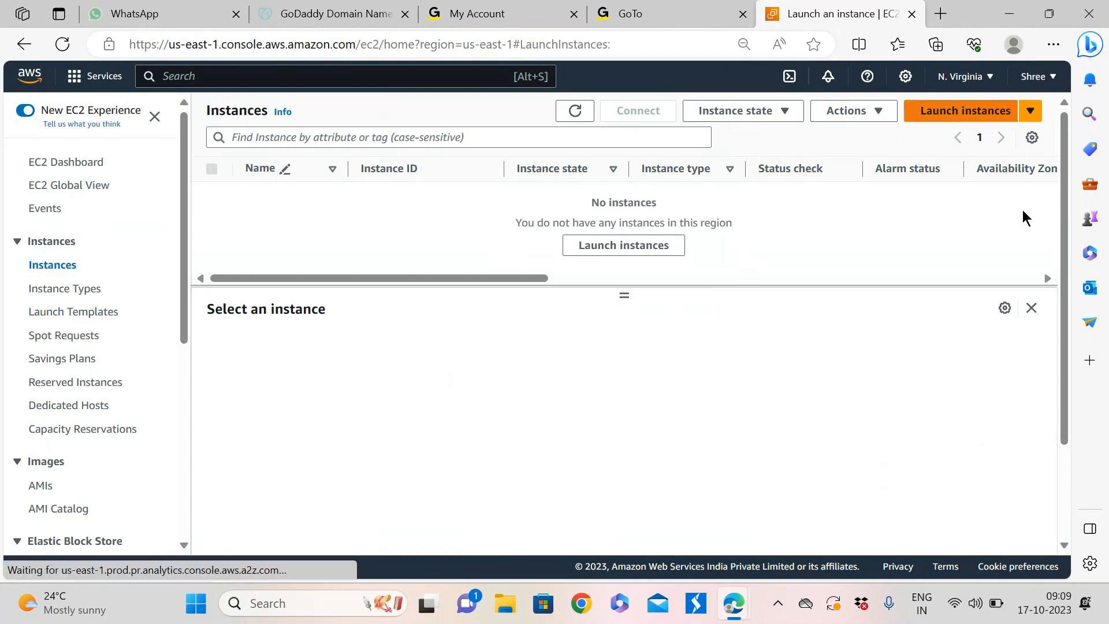
{"action": "left_click", "coordinate": [302, 329]}
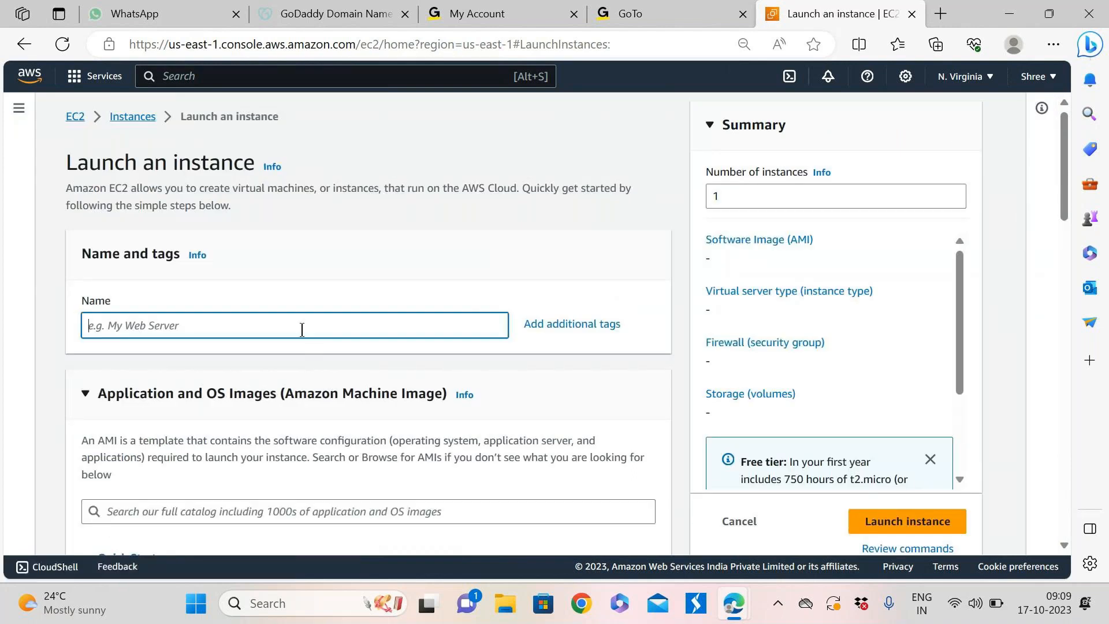
{"action": "left_click", "coordinate": [302, 329]}
{"action": "type", "text": "demo-"}
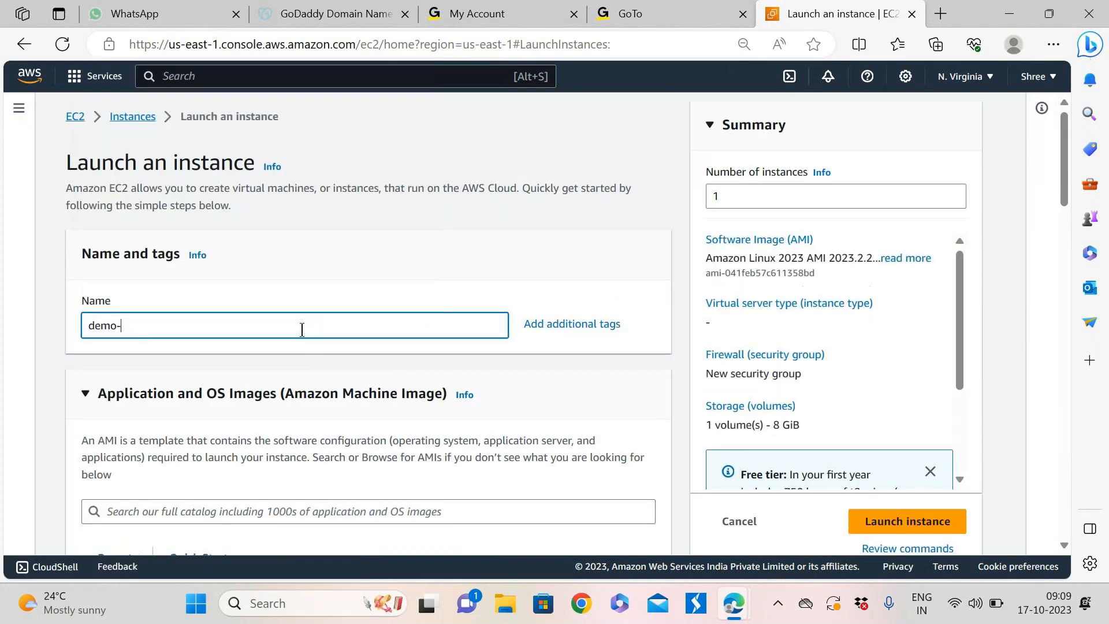
{"action": "type", "text": "instance"}
Select first-key as the login key pair for the instance
{"action": "scroll", "coordinate": [344, 392], "scroll_direction": "down", "scroll_amount": 2}
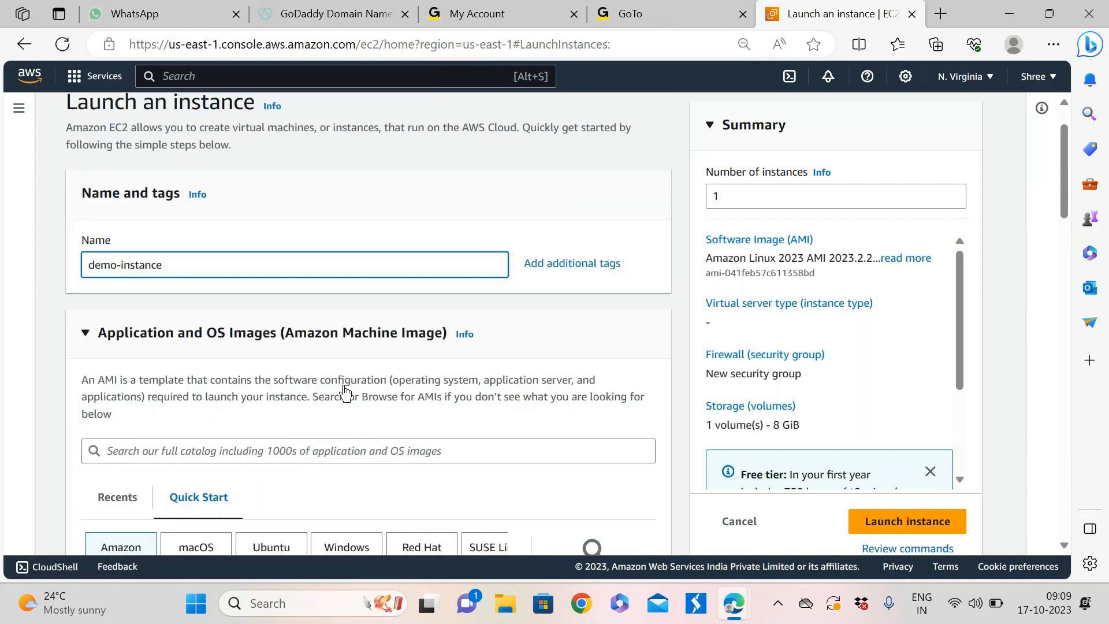
{"action": "scroll", "coordinate": [345, 391], "scroll_direction": "down", "scroll_amount": 2}
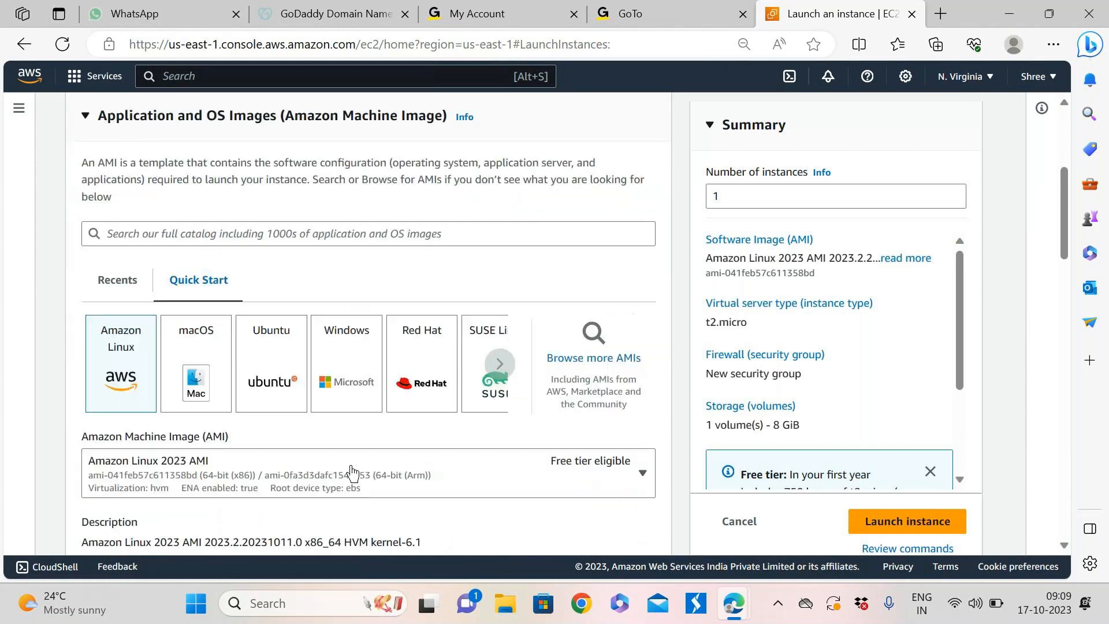
{"action": "scroll", "coordinate": [411, 492], "scroll_direction": "down", "scroll_amount": 9}
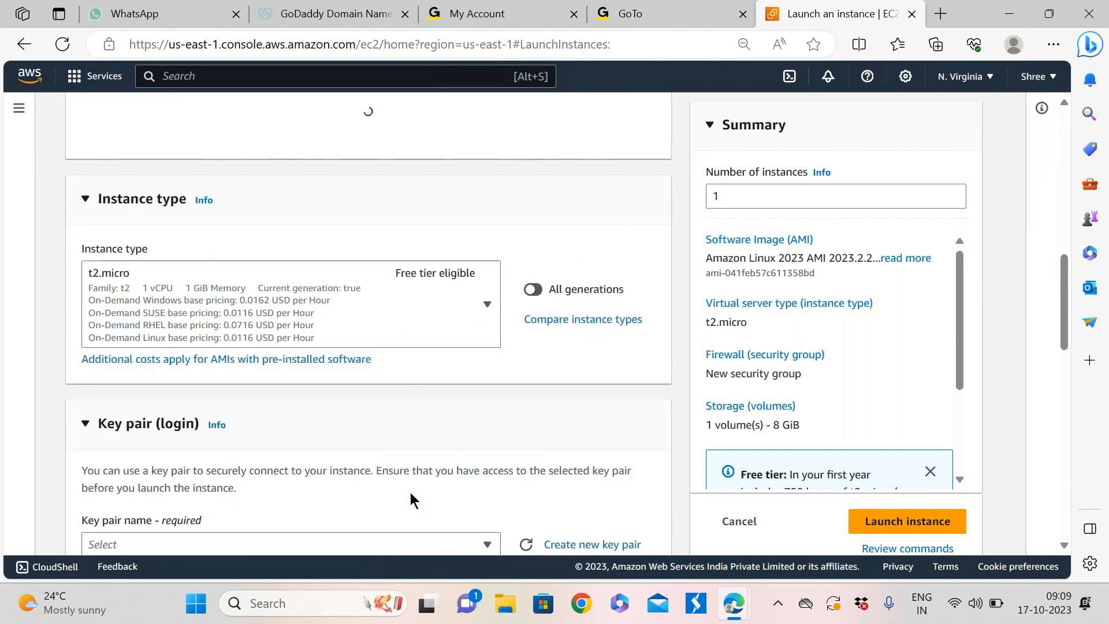
{"action": "left_click", "coordinate": [231, 335]}
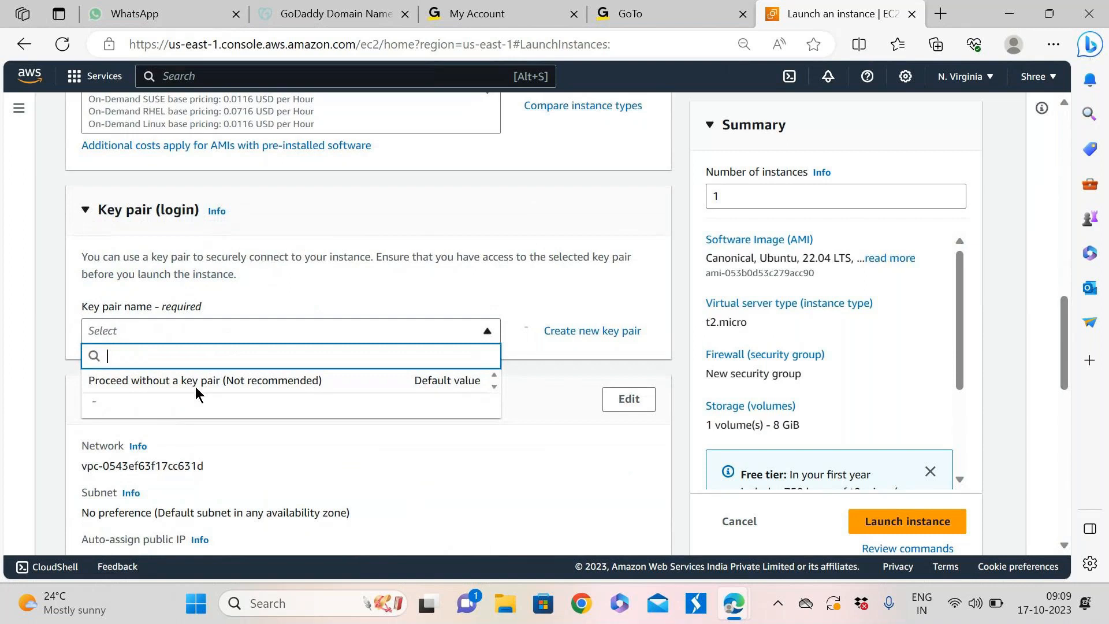
{"action": "left_click", "coordinate": [173, 345]}
{"action": "scroll", "coordinate": [373, 428], "scroll_direction": "down", "scroll_amount": 2}
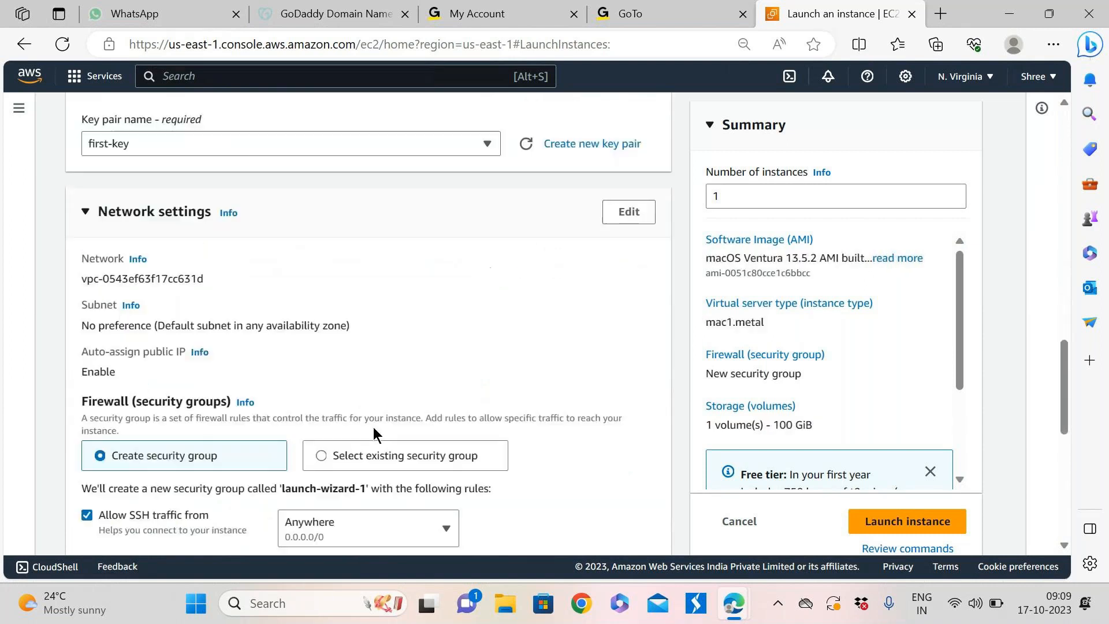
Try to switch the firewall setting to an existing security group
{"action": "scroll", "coordinate": [373, 427], "scroll_direction": "down", "scroll_amount": 5}
{"action": "left_click", "coordinate": [404, 166]}
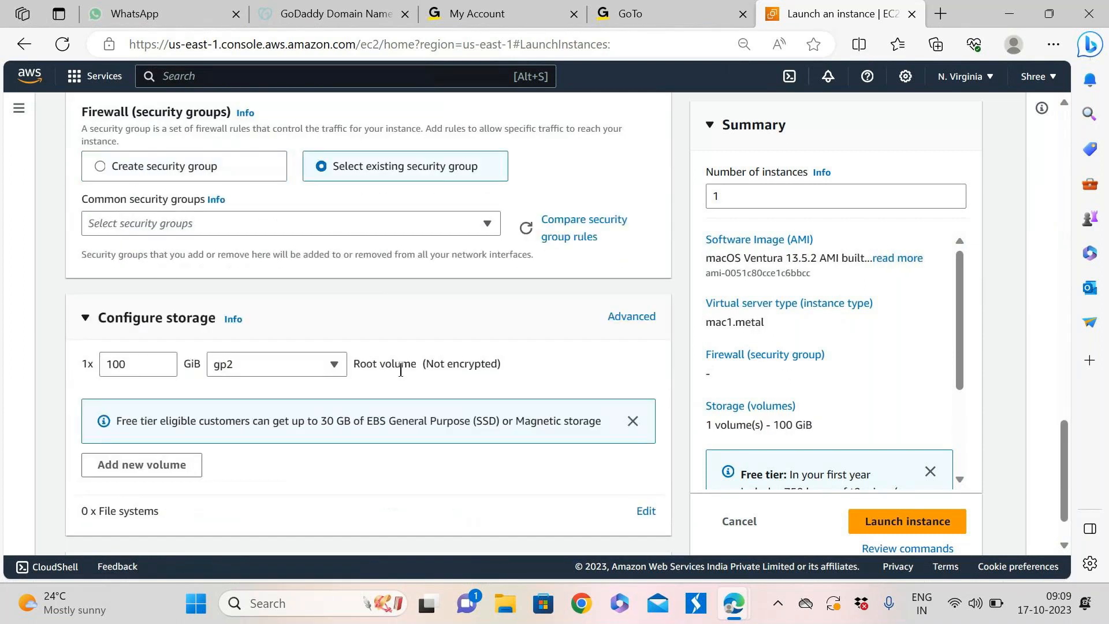
{"action": "scroll", "coordinate": [336, 429], "scroll_direction": "down", "scroll_amount": 1}
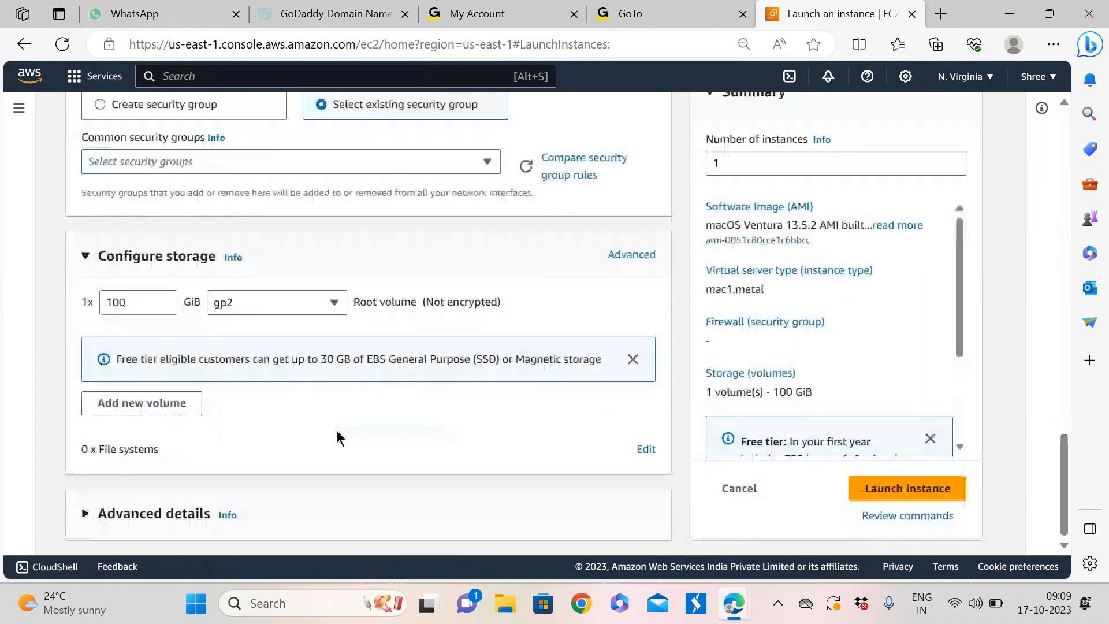
Choose the Ubuntu Server 22.04 LTS image and assign the existing default security group to the instance
{"action": "scroll", "coordinate": [337, 433], "scroll_direction": "up", "scroll_amount": 15}
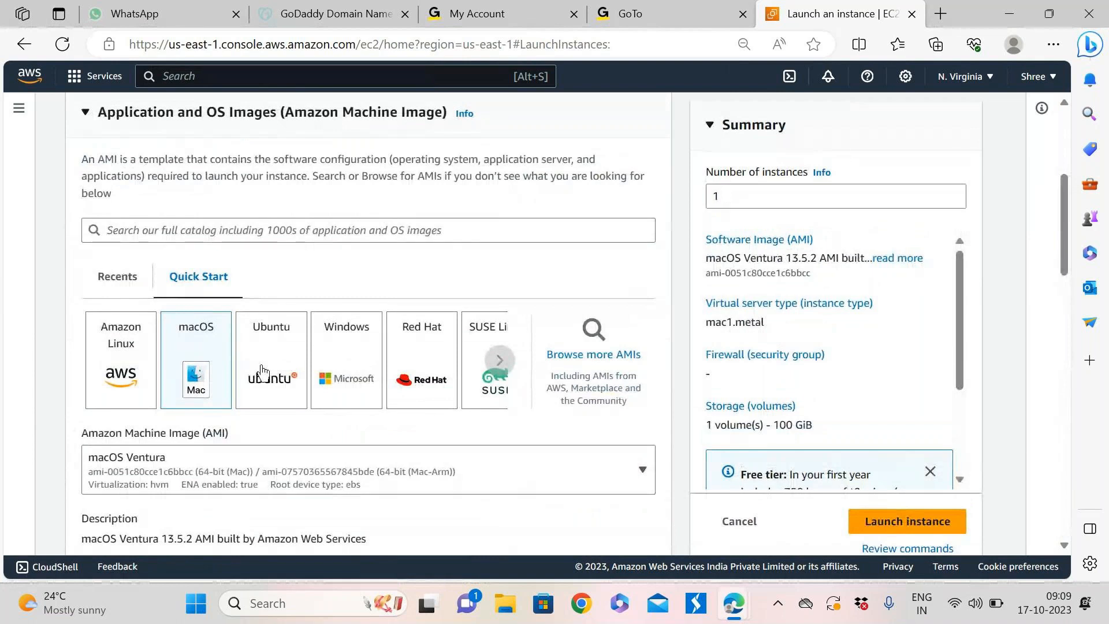
{"action": "left_click", "coordinate": [261, 373]}
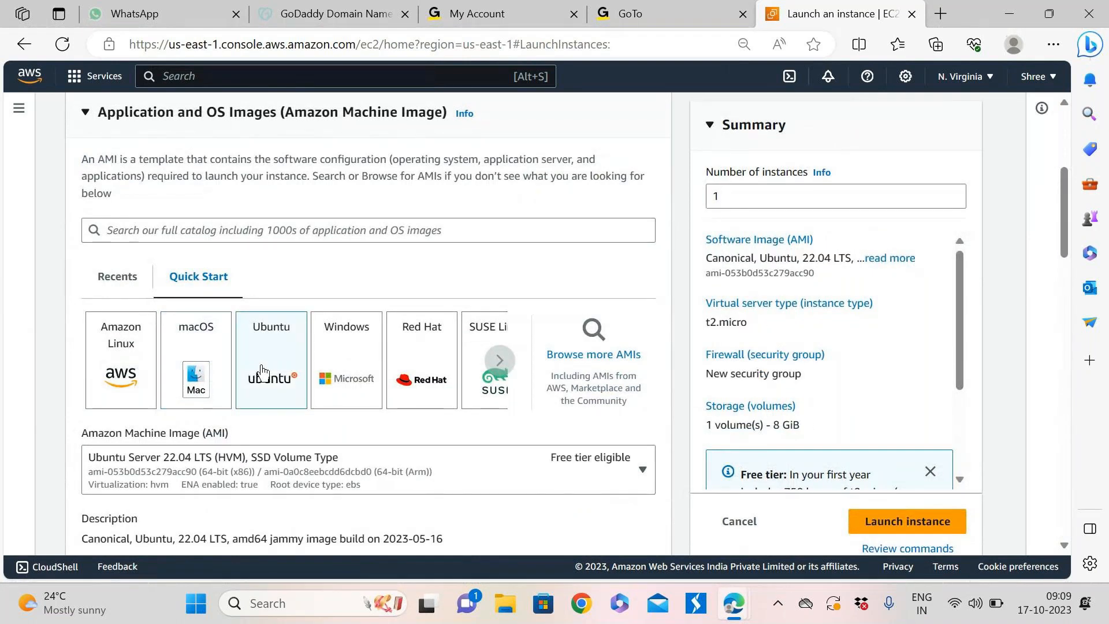
{"action": "scroll", "coordinate": [294, 398], "scroll_direction": "down", "scroll_amount": 10}
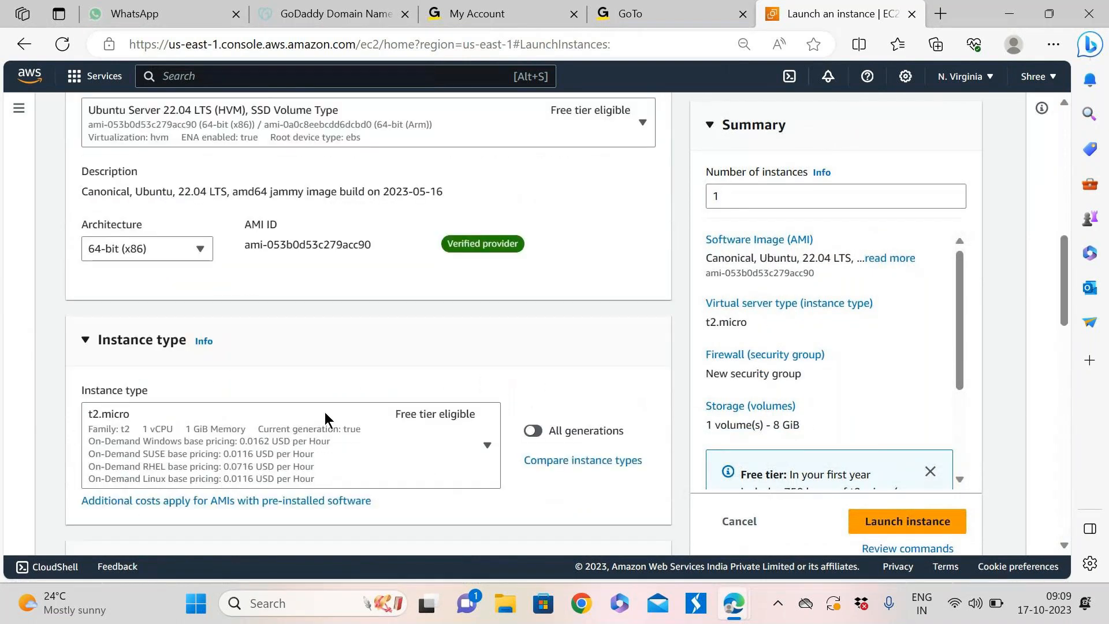
{"action": "scroll", "coordinate": [326, 420], "scroll_direction": "down", "scroll_amount": 8}
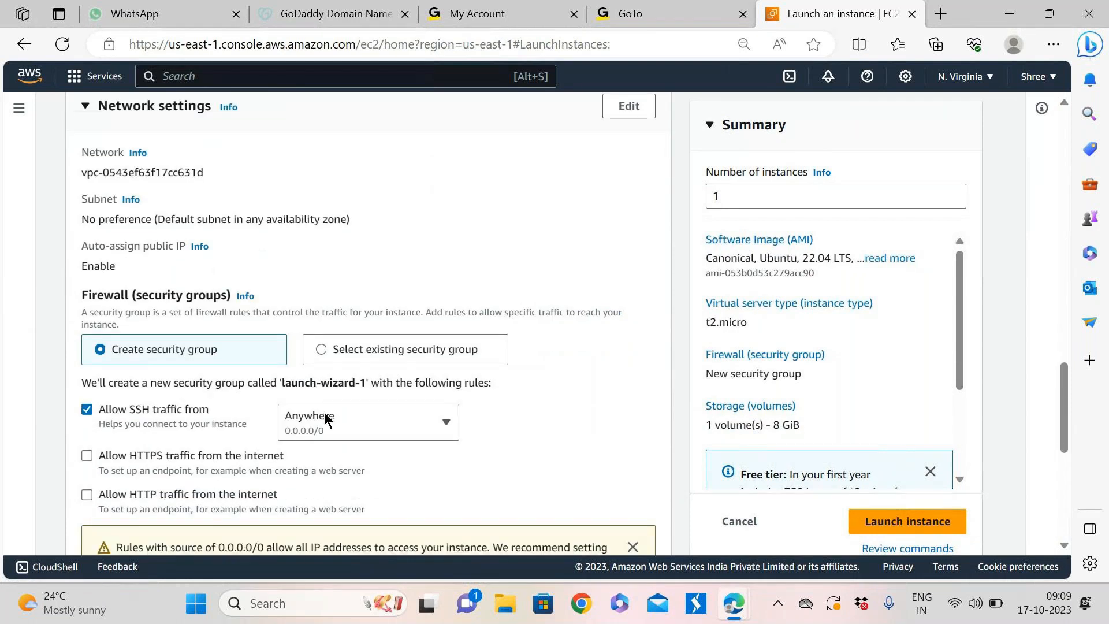
{"action": "left_click", "coordinate": [312, 168]}
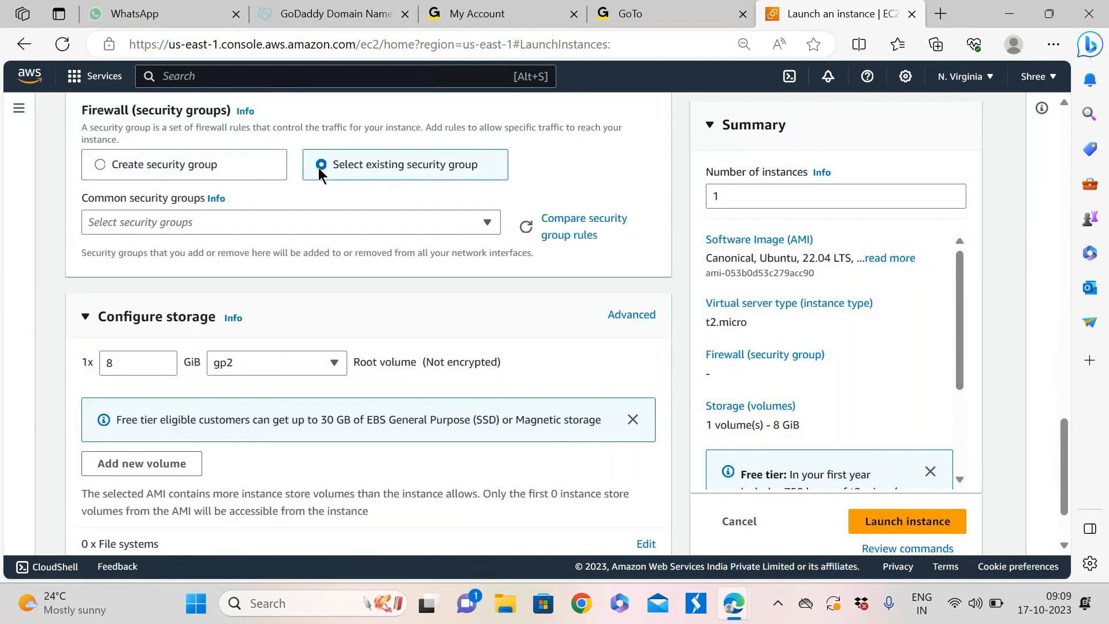
{"action": "left_click", "coordinate": [179, 228]}
{"action": "left_click", "coordinate": [145, 275]}
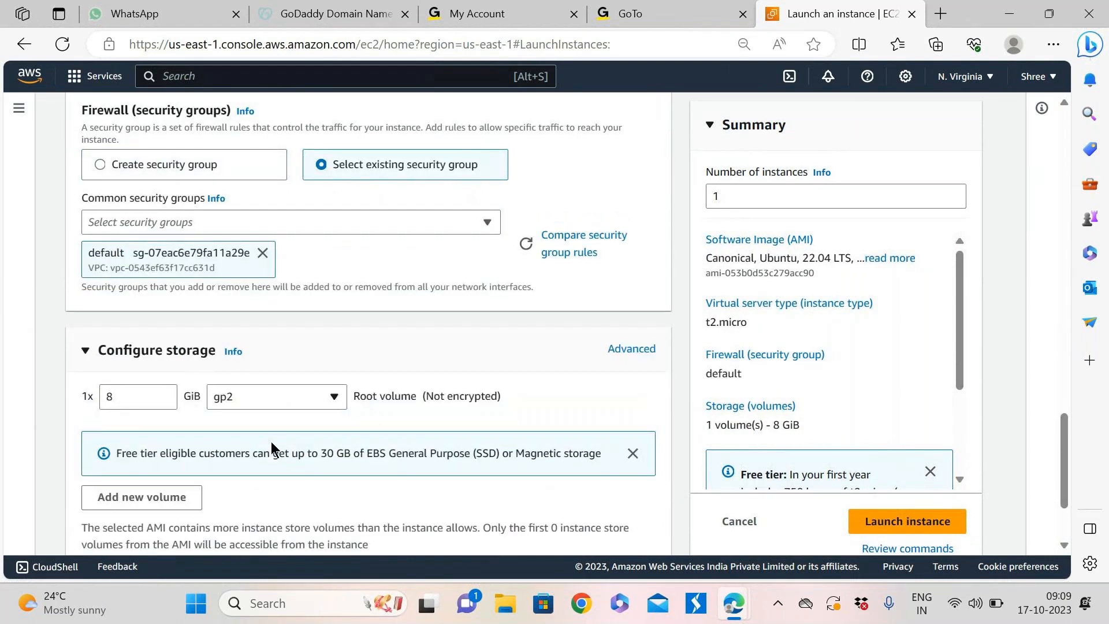
Review the image, network and storage settings of demo-instance and launch it
{"action": "scroll", "coordinate": [362, 469], "scroll_direction": "down", "scroll_amount": 3}
{"action": "scroll", "coordinate": [361, 469], "scroll_direction": "up", "scroll_amount": 10}
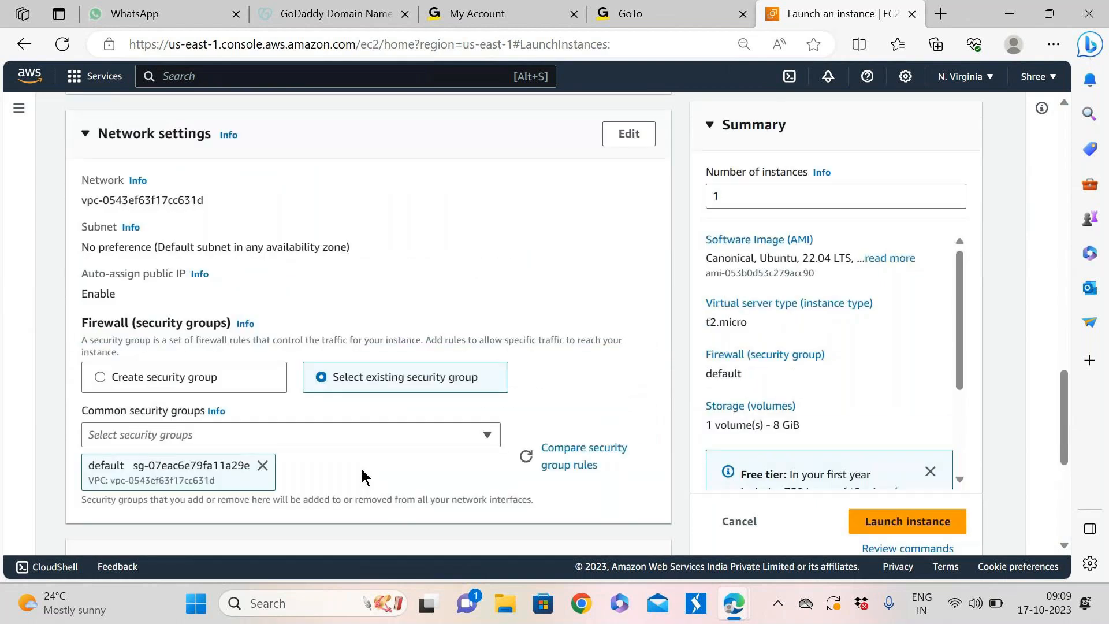
{"action": "scroll", "coordinate": [361, 469], "scroll_direction": "up", "scroll_amount": 2}
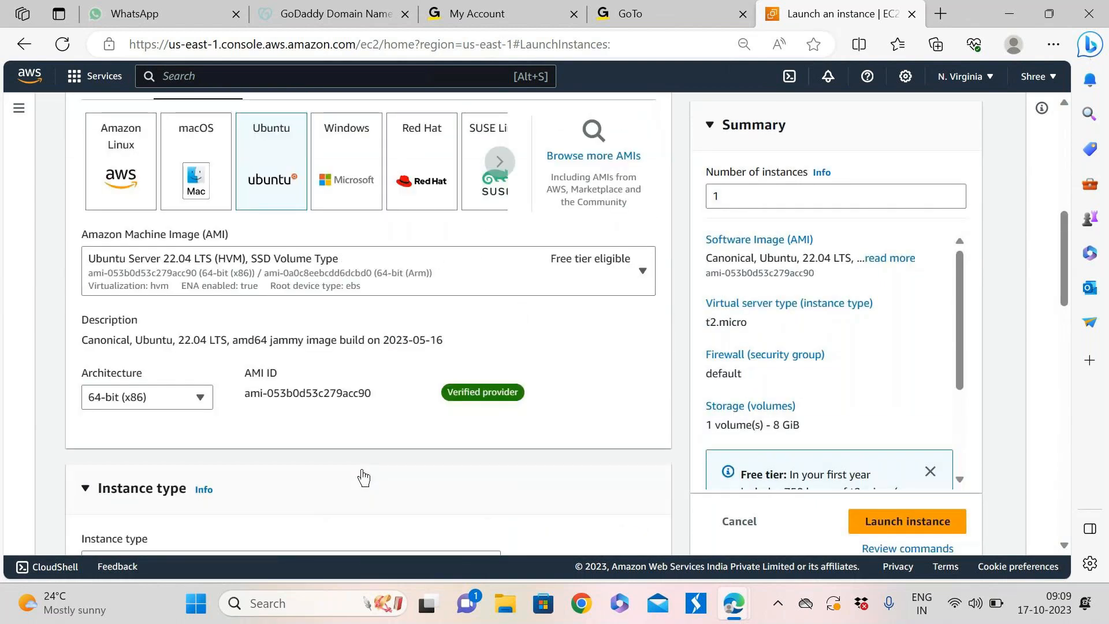
{"action": "scroll", "coordinate": [362, 469], "scroll_direction": "up", "scroll_amount": 5}
{"action": "scroll", "coordinate": [361, 469], "scroll_direction": "down", "scroll_amount": 10}
{"action": "scroll", "coordinate": [363, 477], "scroll_direction": "down", "scroll_amount": 6}
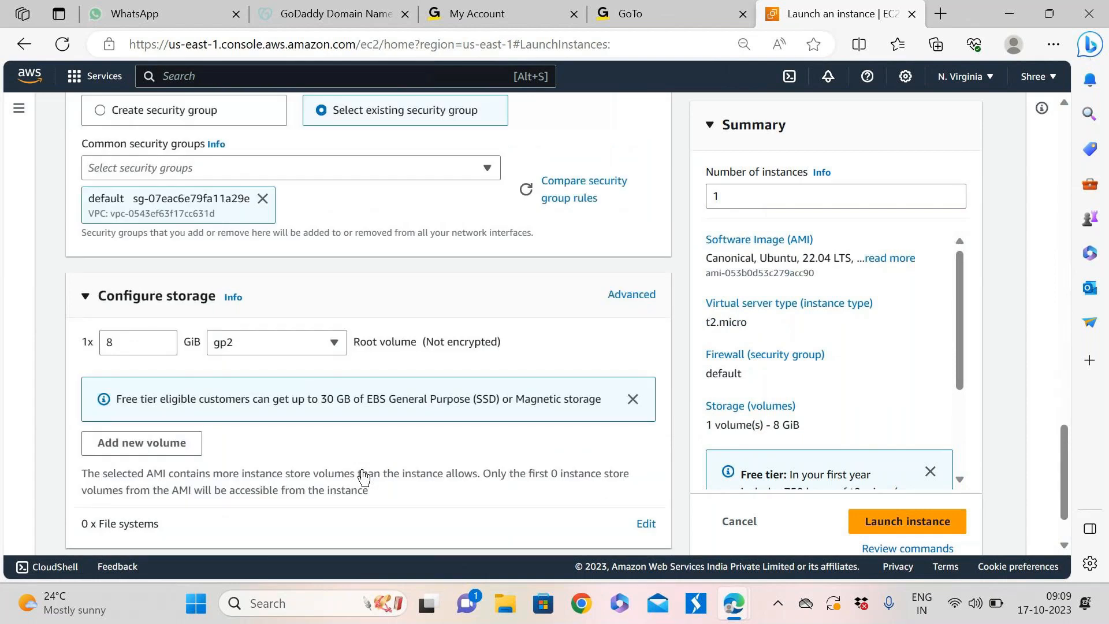
{"action": "scroll", "coordinate": [362, 477], "scroll_direction": "down", "scroll_amount": 1}
{"action": "left_click", "coordinate": [874, 481]}
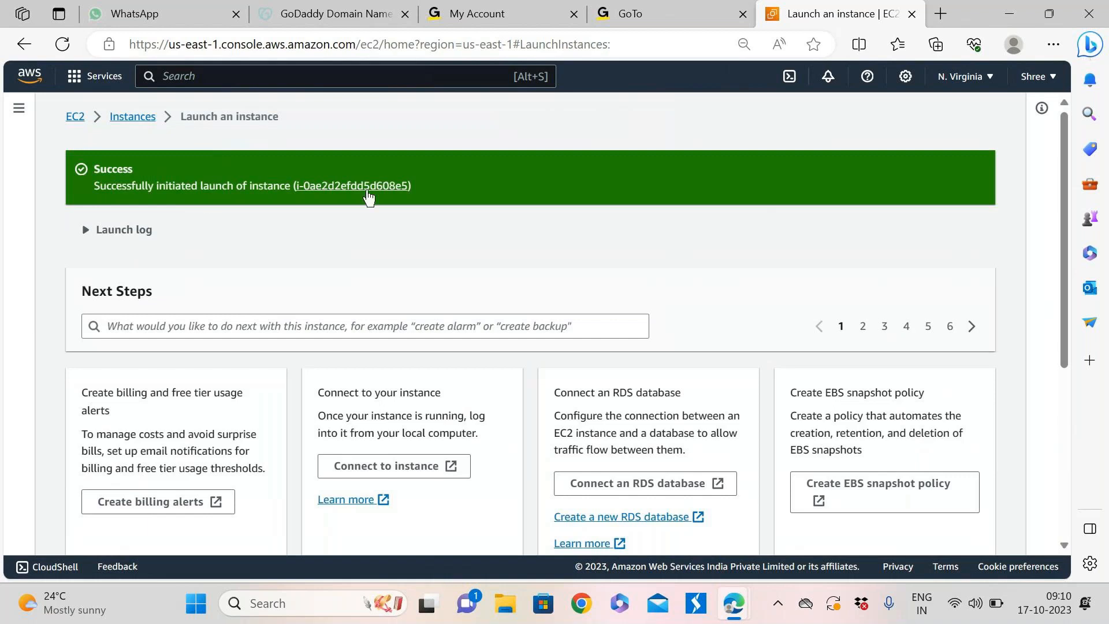
Open the launched demo-instance in the instances list and refresh its state
{"action": "left_click", "coordinate": [367, 189]}
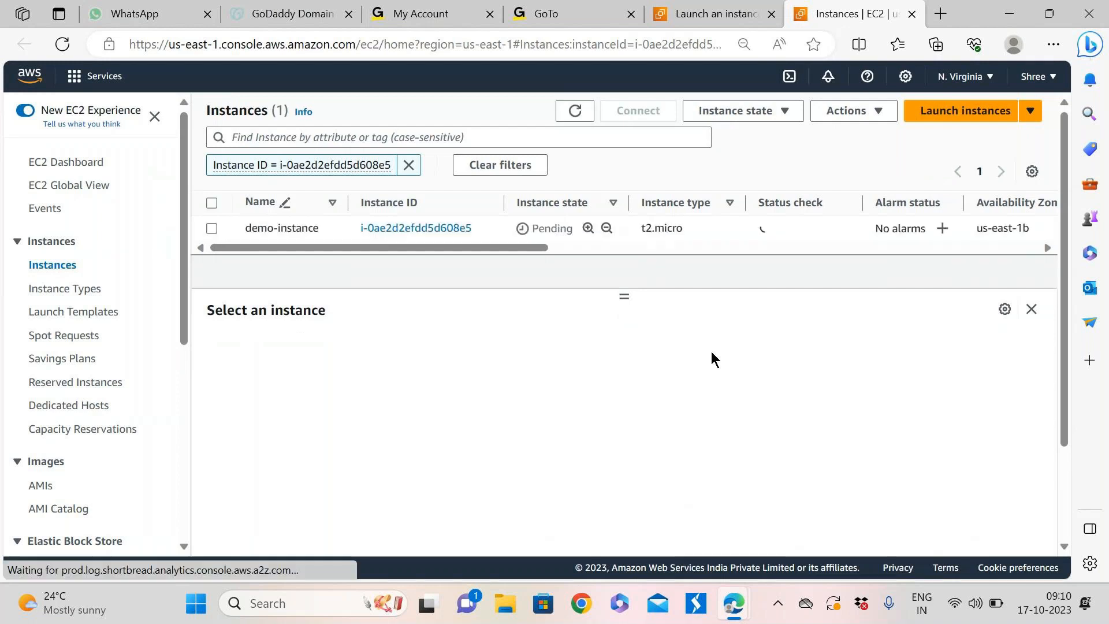
{"action": "left_click", "coordinate": [557, 117]}
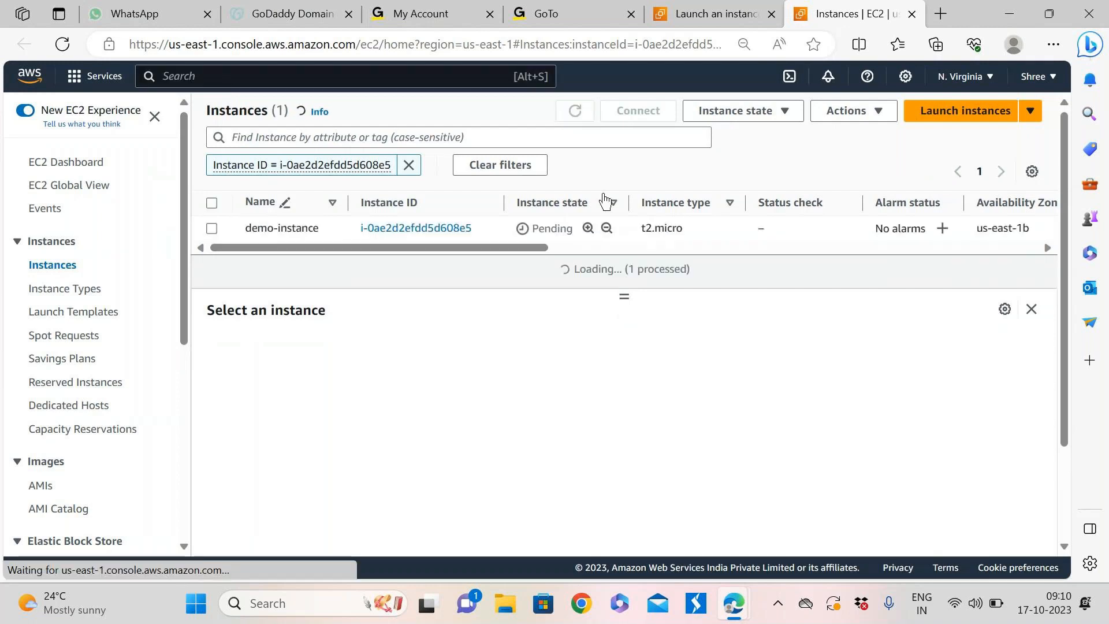
{"action": "left_click", "coordinate": [571, 117]}
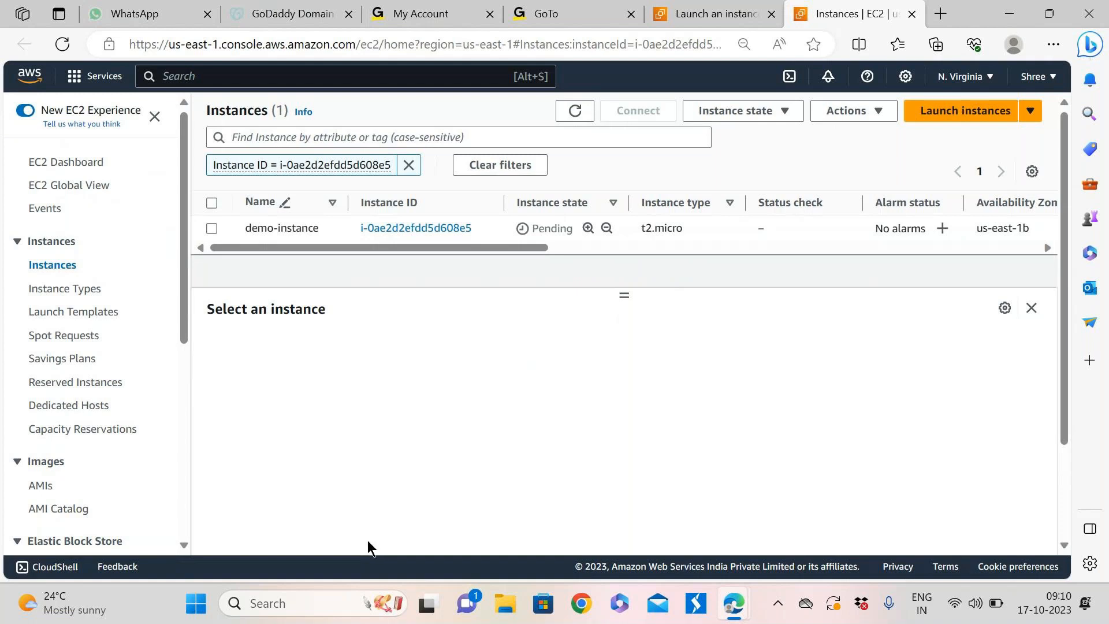
Open a Command Prompt window, move it slightly higher on the desktop, and minimize it
{"action": "left_click", "coordinate": [268, 609]}
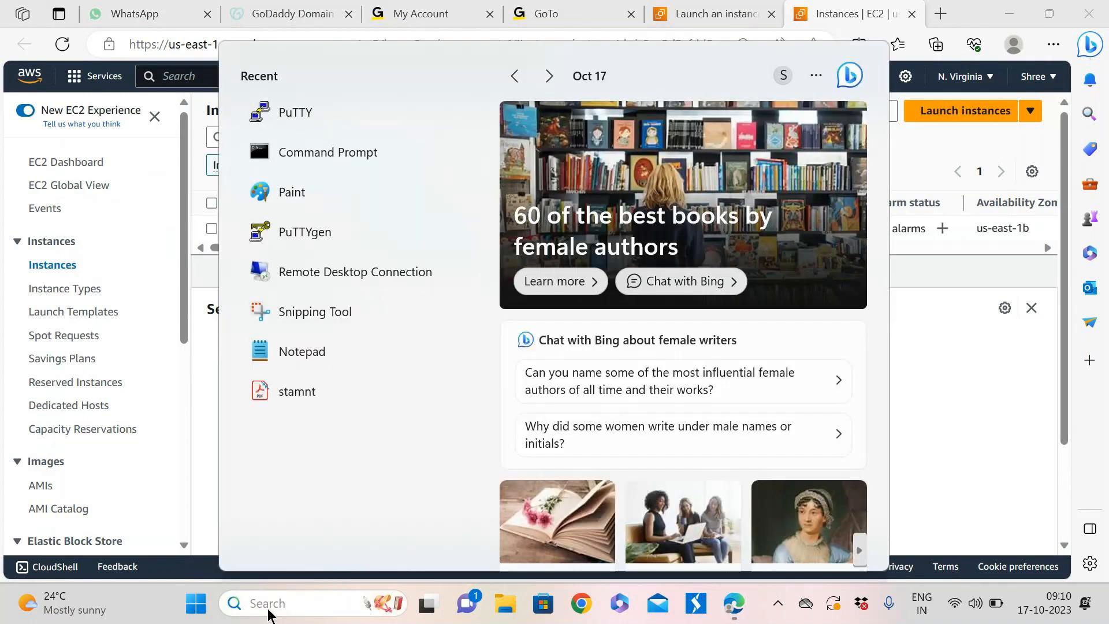
{"action": "type", "text": "cmd"}
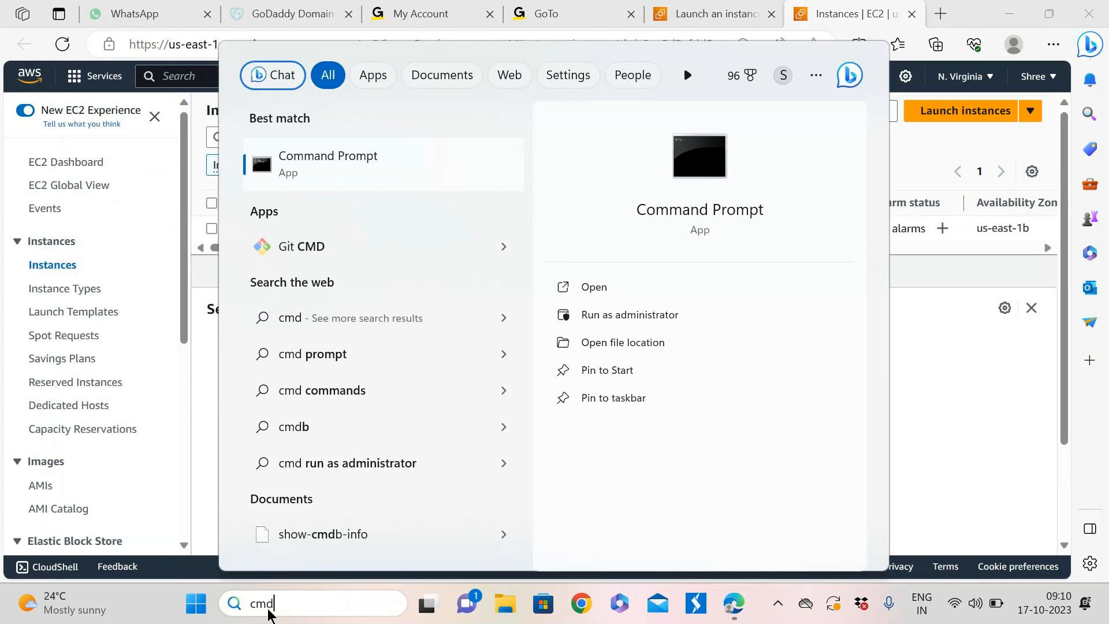
{"action": "key", "text": "Return"}
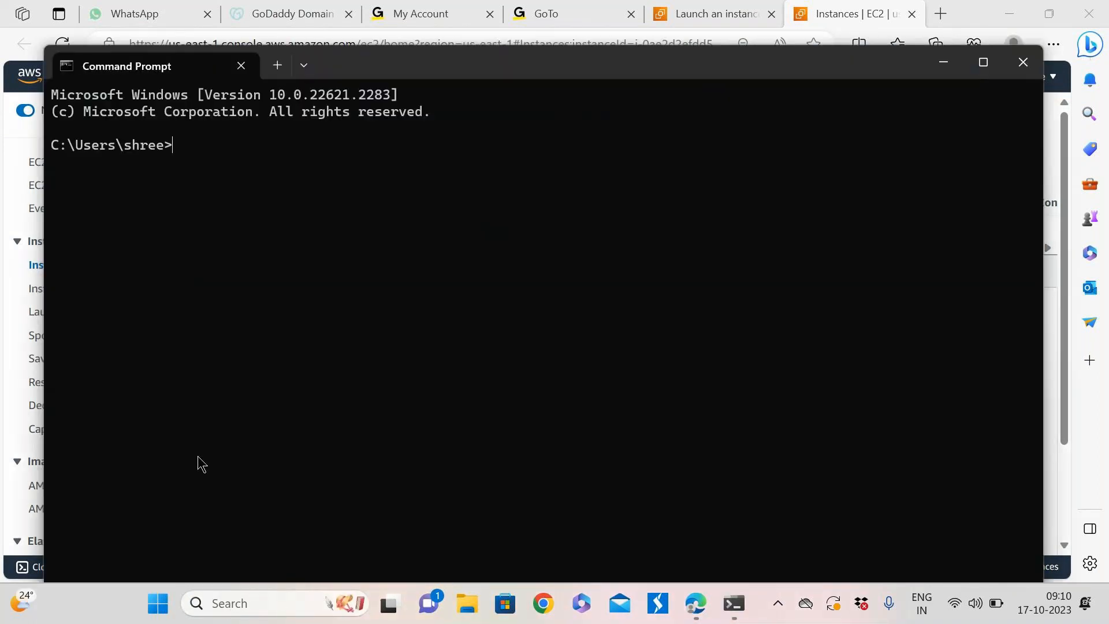
{"action": "left_click_drag", "start_coordinate": [550, 61], "coordinate": [536, 29]}
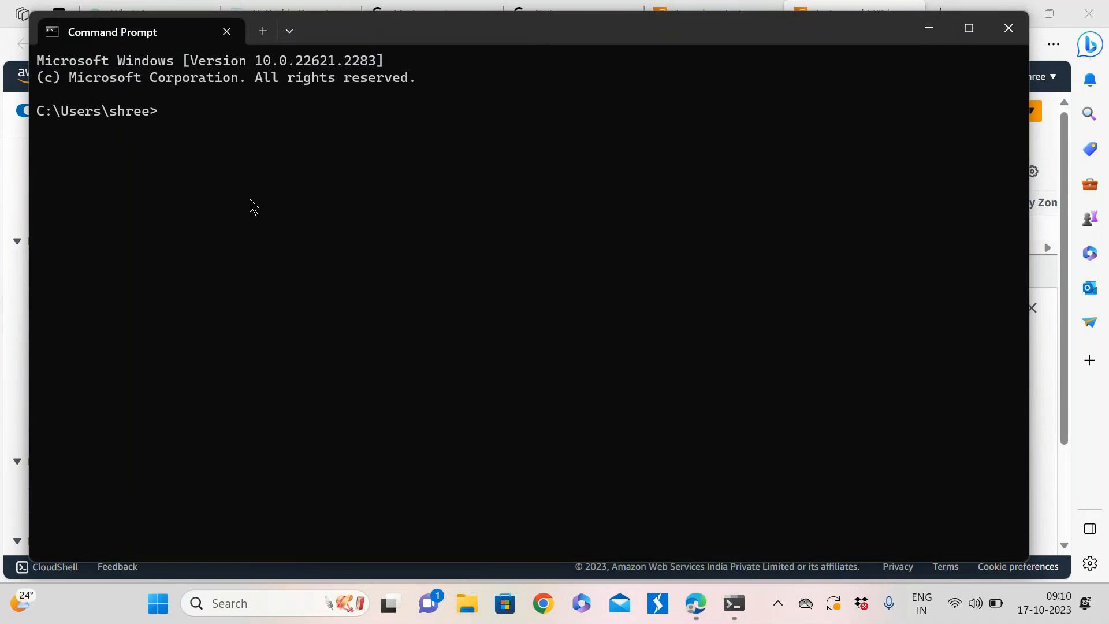
{"action": "left_click", "coordinate": [929, 29]}
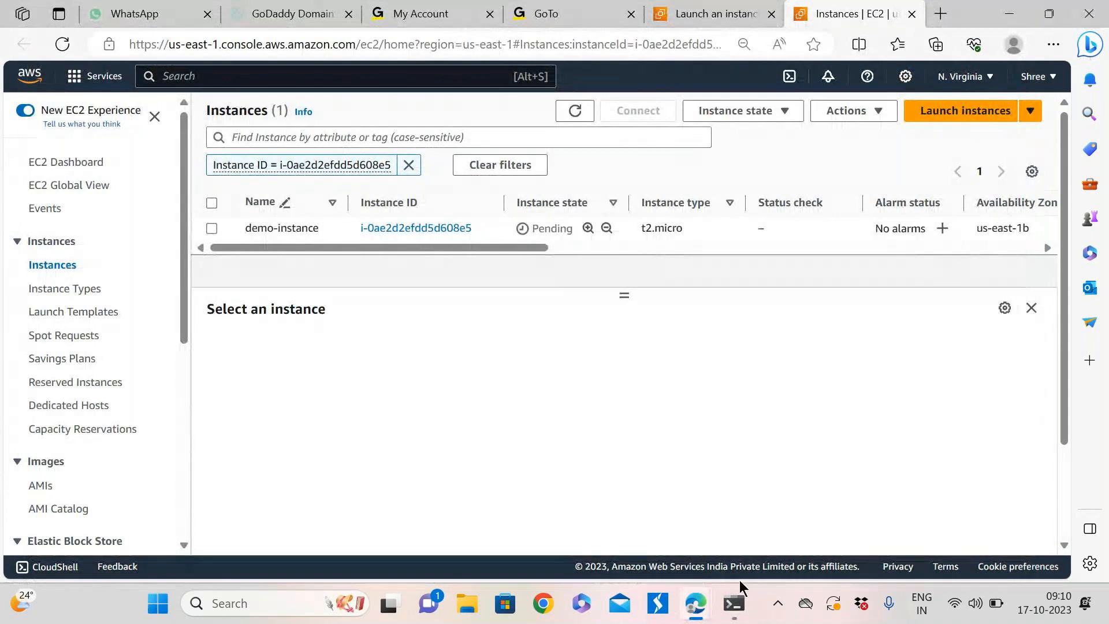
Look up the DNS addresses of google.com with nslookup in Command Prompt
{"action": "left_click", "coordinate": [734, 602]}
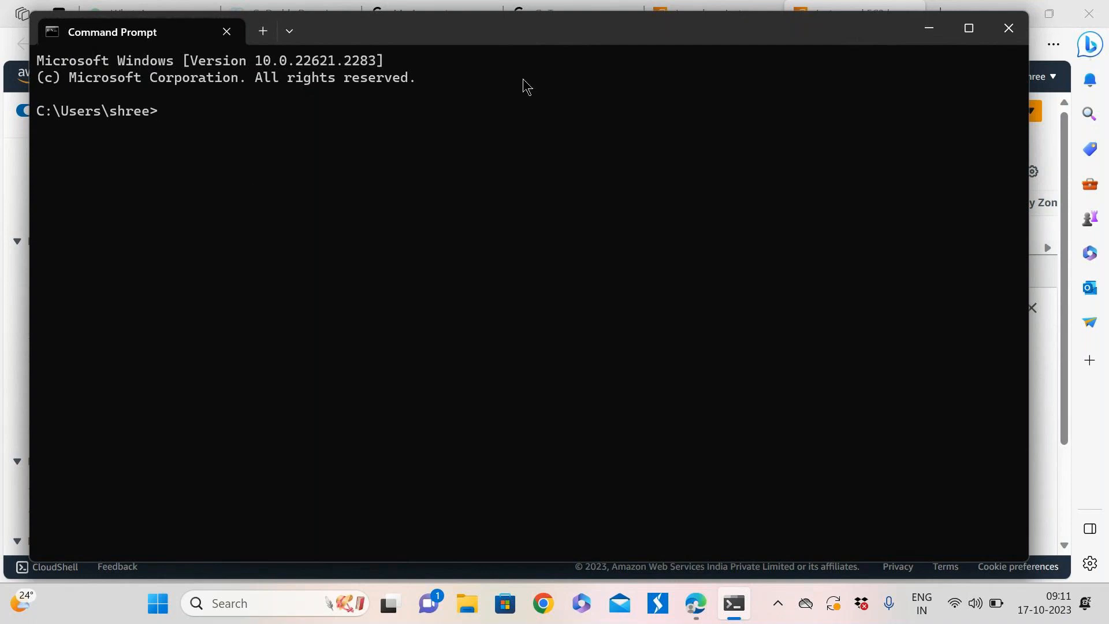
{"action": "type", "text": "nslookup"}
{"action": "type", "text": "google.com"}
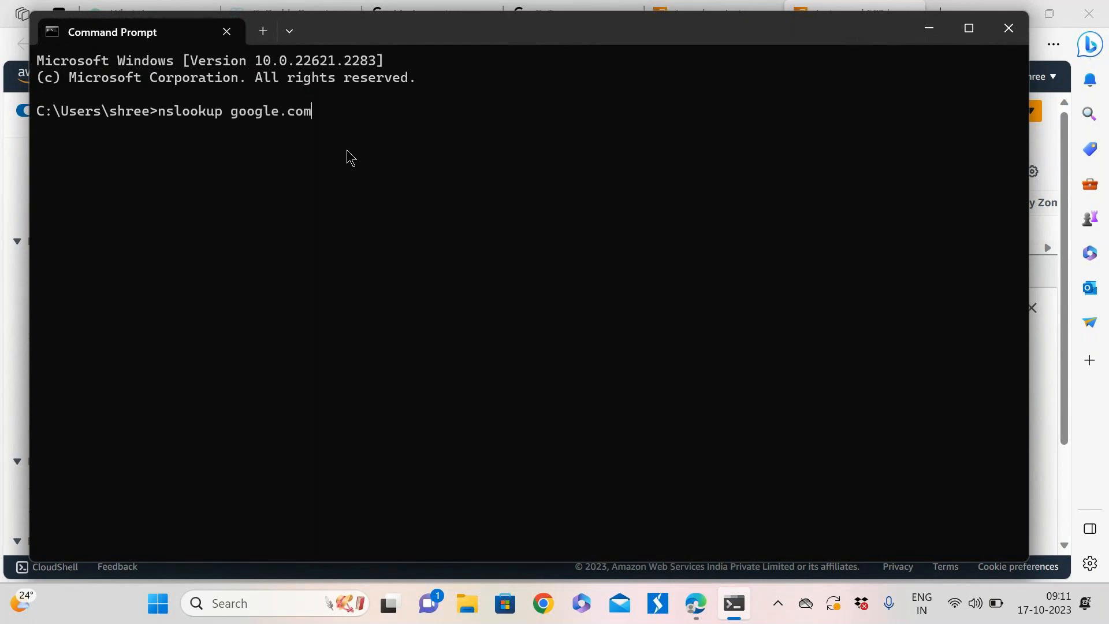
{"action": "key", "text": "Return"}
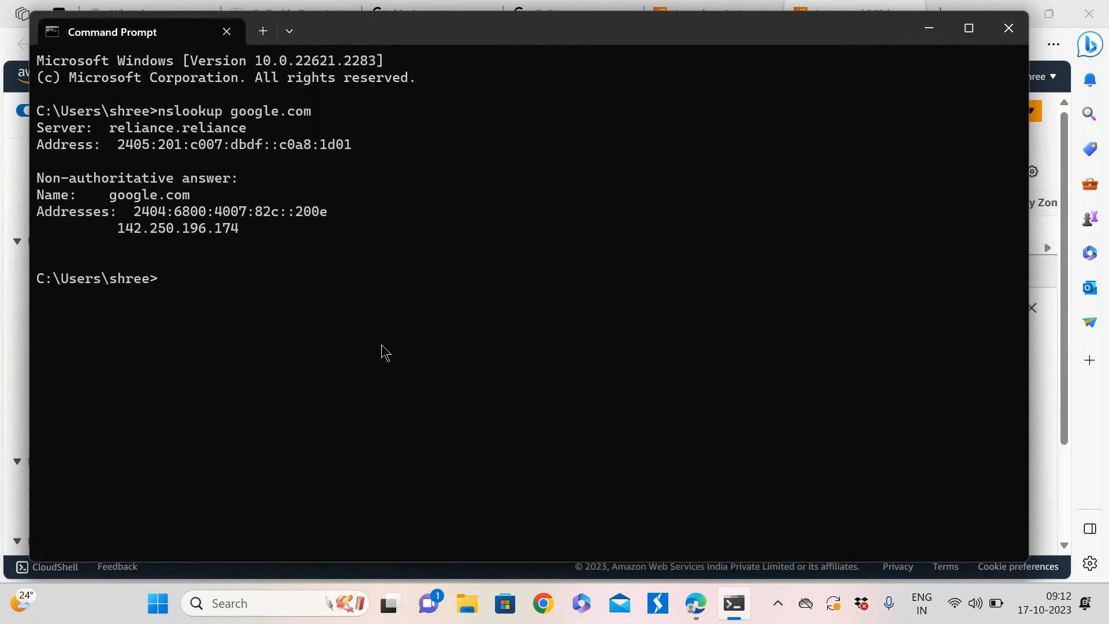
Enter ping at the prompt without running it and check the GoTo meeting window
{"action": "type", "text": "ping"}
{"action": "mouse_move", "coordinate": [708, 610]}
{"action": "left_click", "coordinate": [712, 464]}
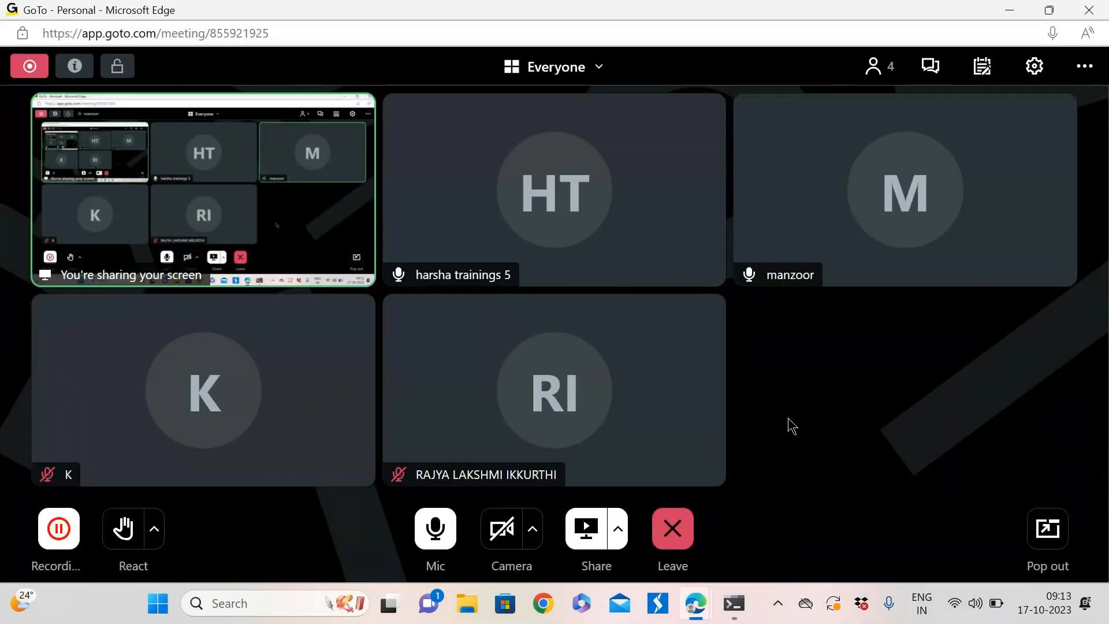
{"action": "left_click", "coordinate": [1009, 11]}
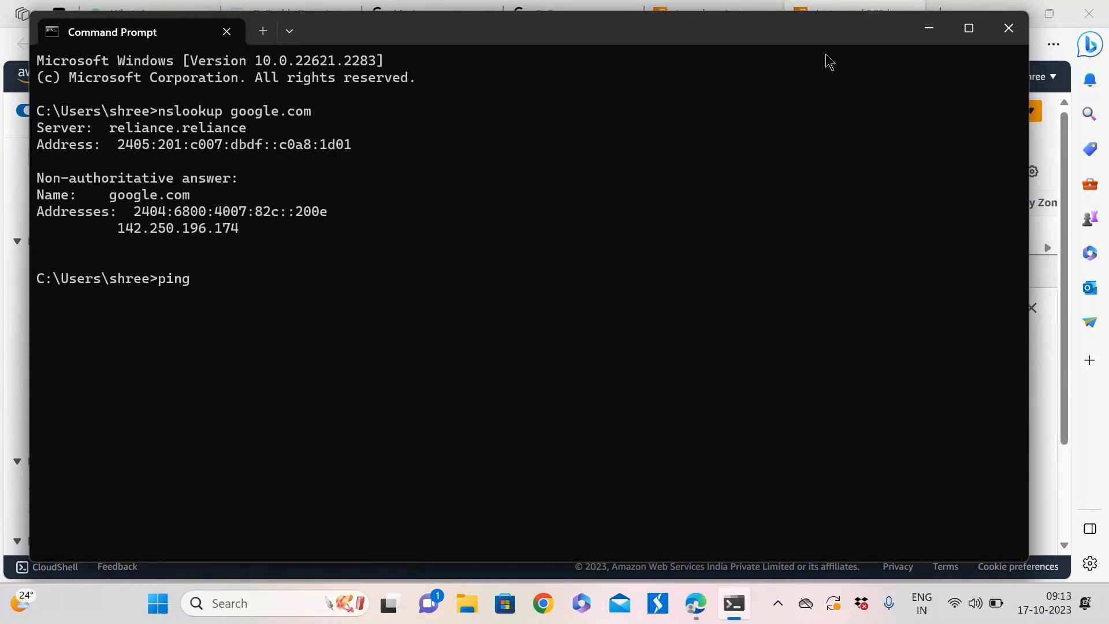
Switch to the EC2 console, refresh the instances list, and examine the security details and inbound rules of demo-instance
{"action": "left_click", "coordinate": [928, 38]}
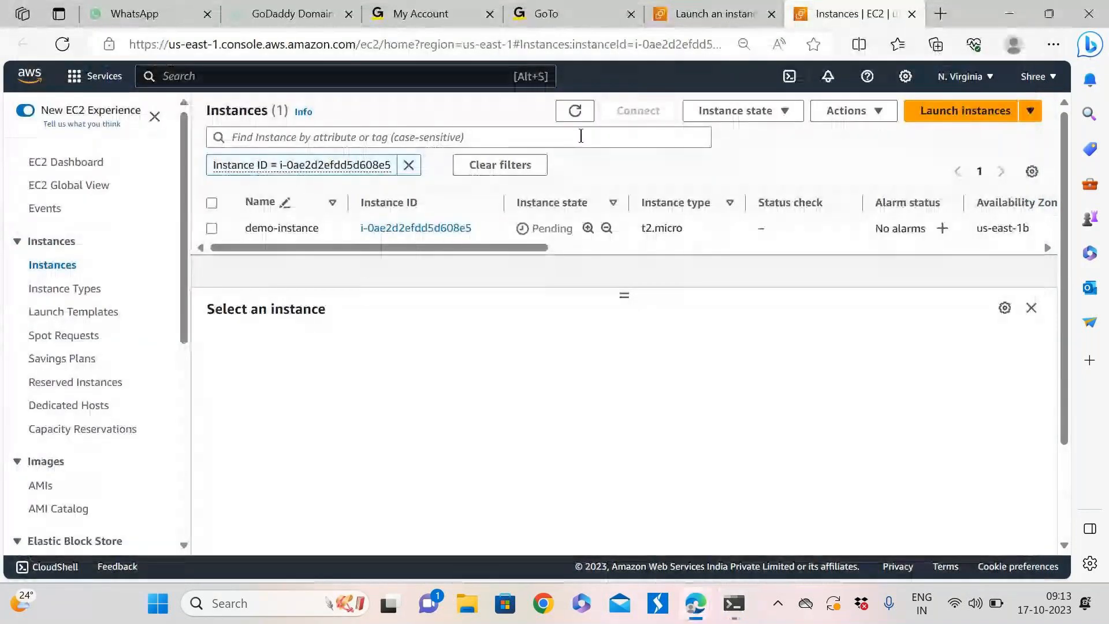
{"action": "left_click", "coordinate": [576, 112]}
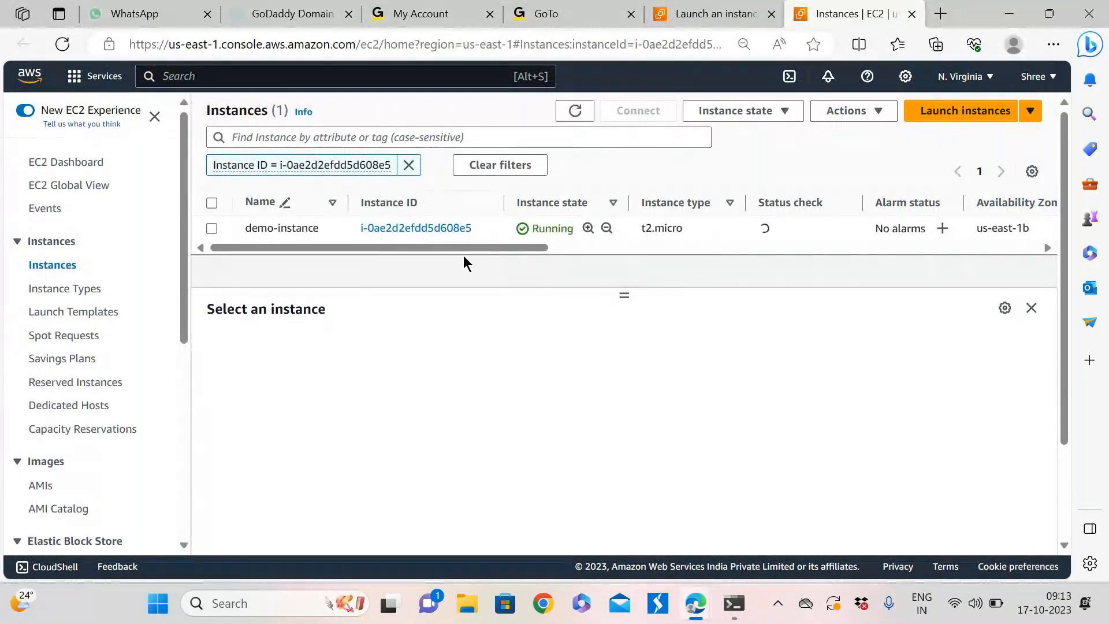
{"action": "left_click", "coordinate": [215, 228]}
{"action": "left_click", "coordinate": [296, 346]}
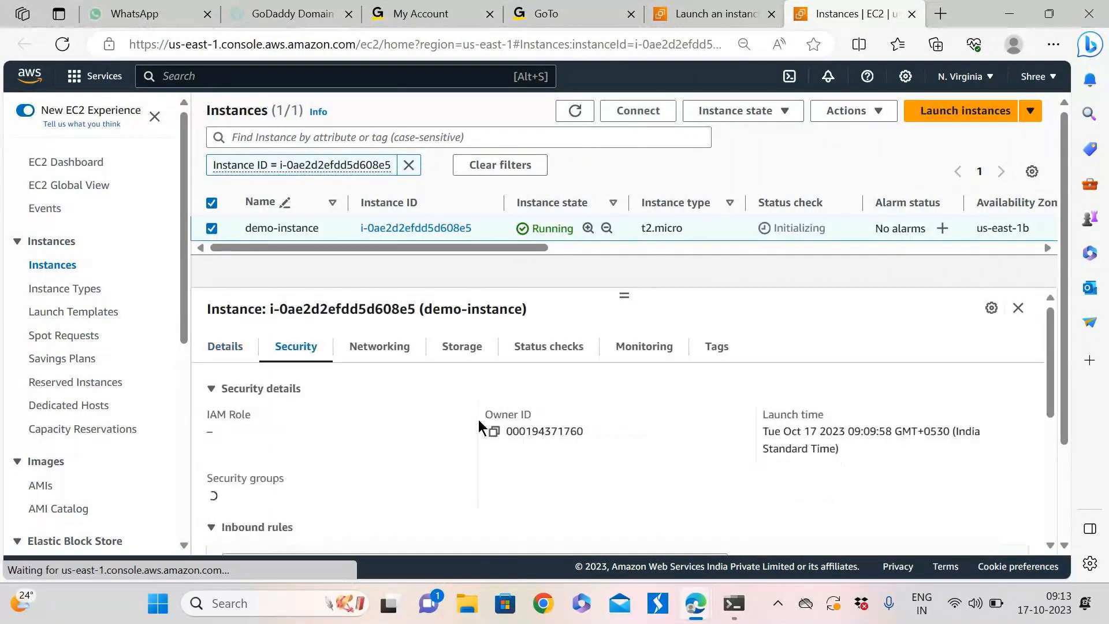
{"action": "scroll", "coordinate": [522, 424], "scroll_direction": "down", "scroll_amount": 5}
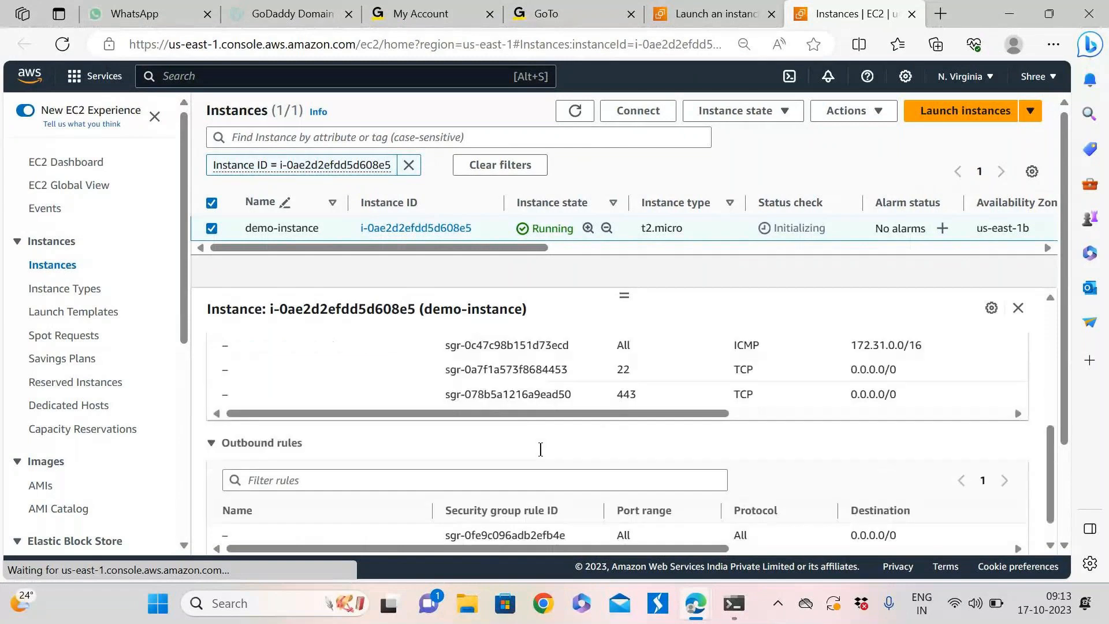
{"action": "scroll", "coordinate": [539, 449], "scroll_direction": "up", "scroll_amount": 2}
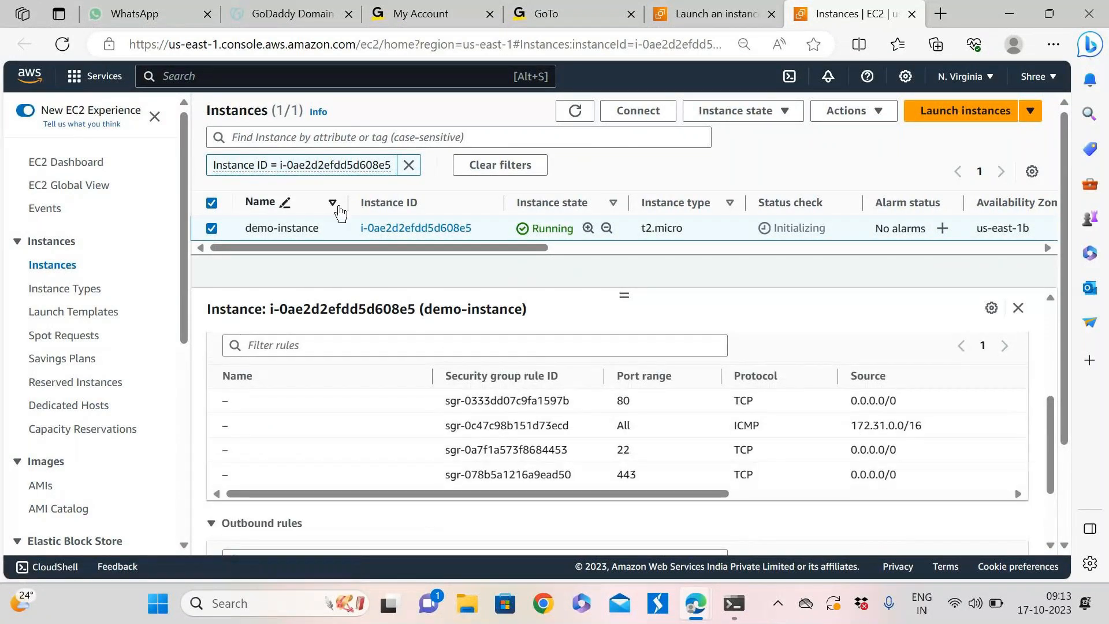
{"action": "scroll", "coordinate": [456, 462], "scroll_direction": "up", "scroll_amount": 2}
{"action": "scroll", "coordinate": [461, 465], "scroll_direction": "up", "scroll_amount": 1}
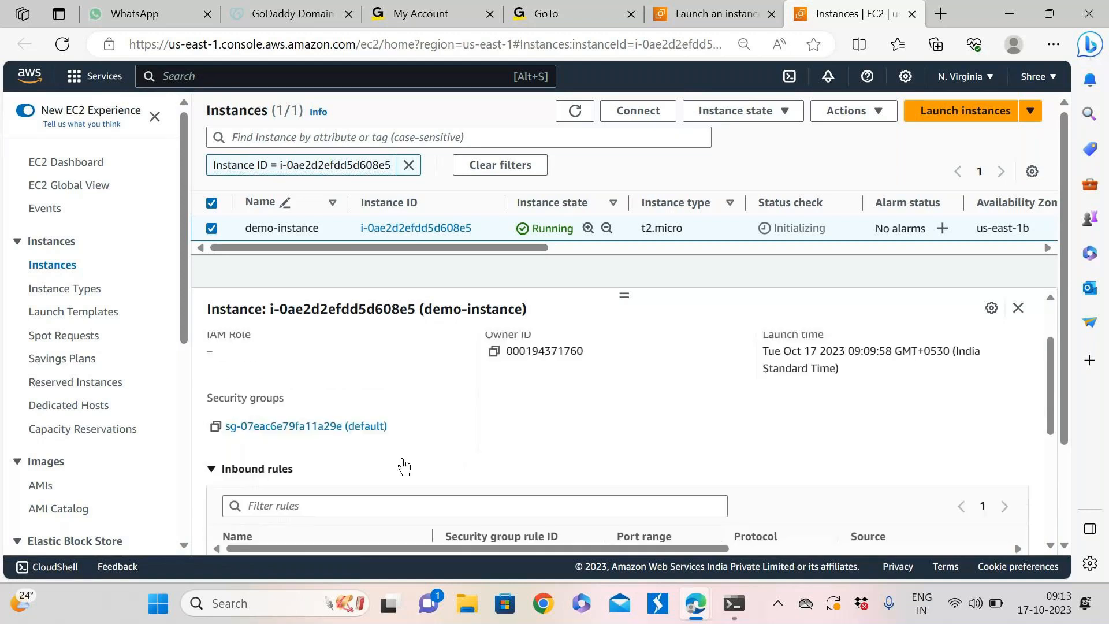
Open the default security group attached to demo-instance and open its inbound rules for editing
{"action": "left_click", "coordinate": [339, 432]}
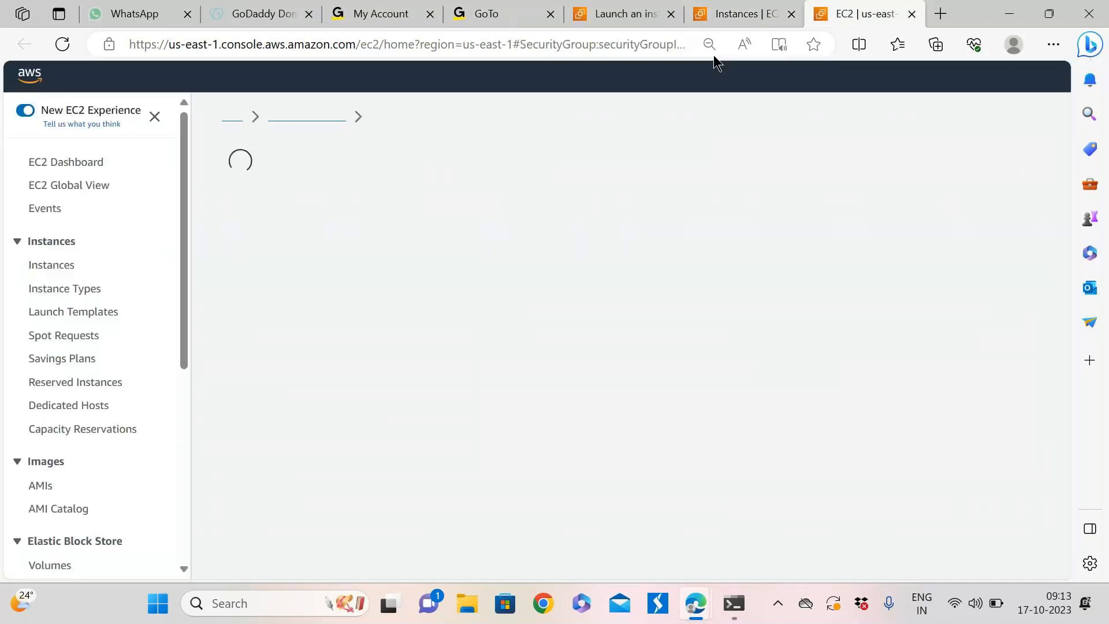
{"action": "left_click", "coordinate": [727, 16]}
{"action": "left_click", "coordinate": [655, 16]}
{"action": "left_click", "coordinate": [705, 16]}
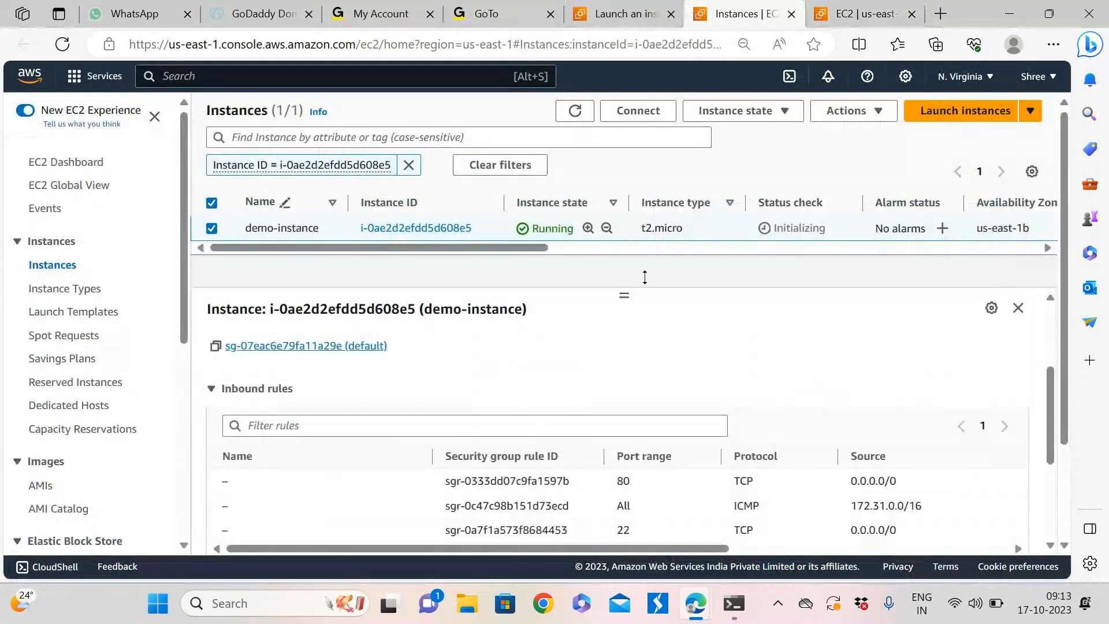
{"action": "key", "text": "ctrl+Tab"}
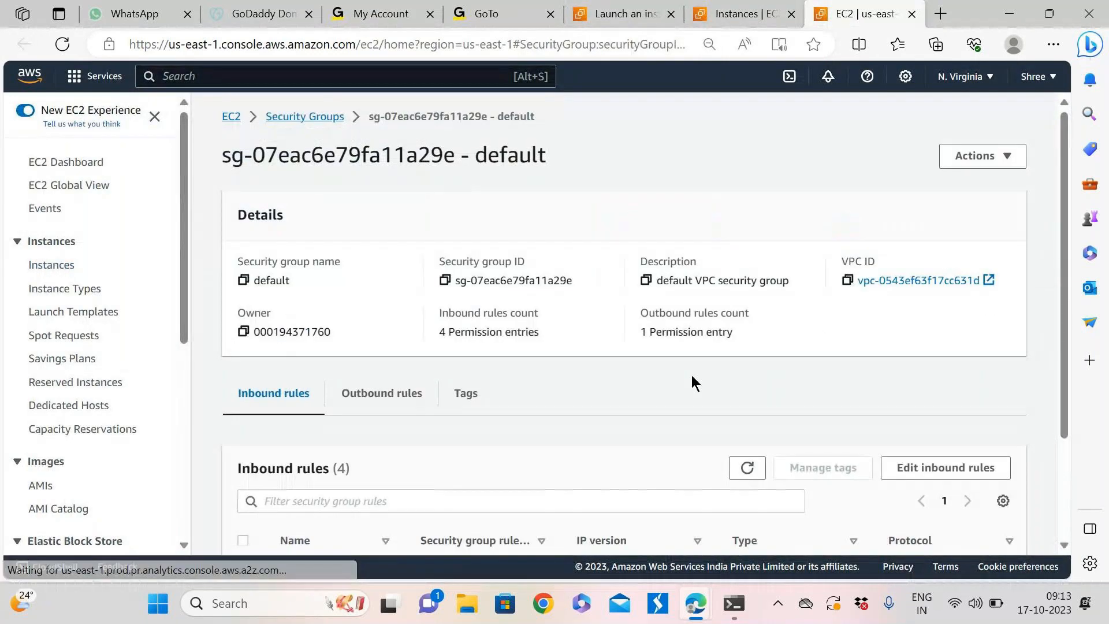
{"action": "scroll", "coordinate": [692, 375], "scroll_direction": "down", "scroll_amount": 2}
{"action": "left_click", "coordinate": [905, 334]}
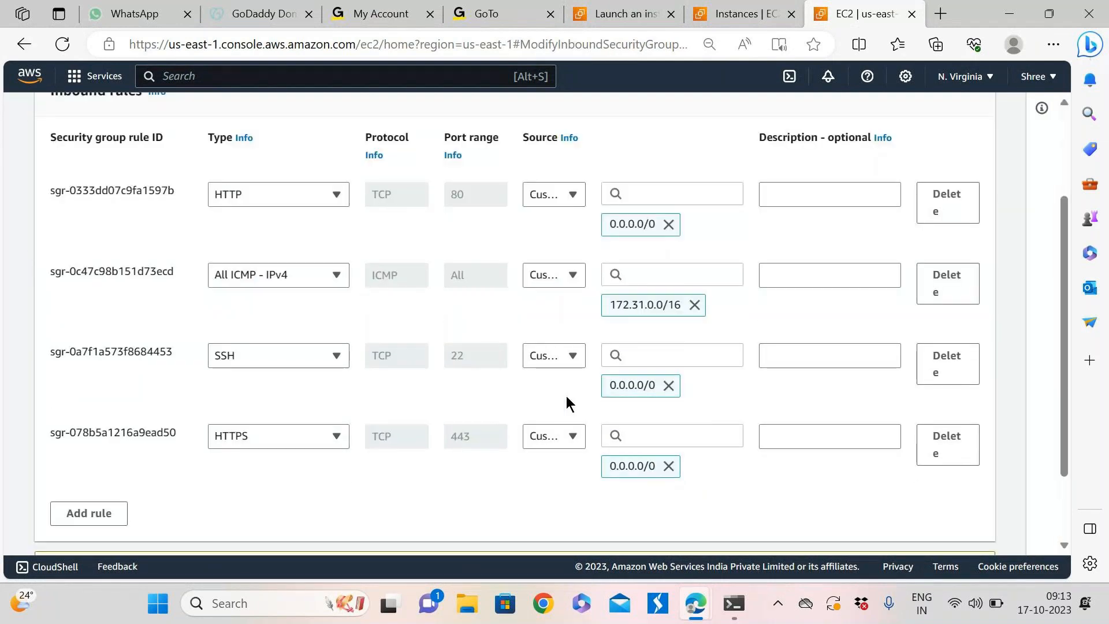
Set the source of the All ICMP - IPv4 rule to 0.0.0.0/0 and save the inbound rules
{"action": "left_click", "coordinate": [694, 304]}
{"action": "left_click", "coordinate": [639, 271]}
{"action": "left_click", "coordinate": [647, 329]}
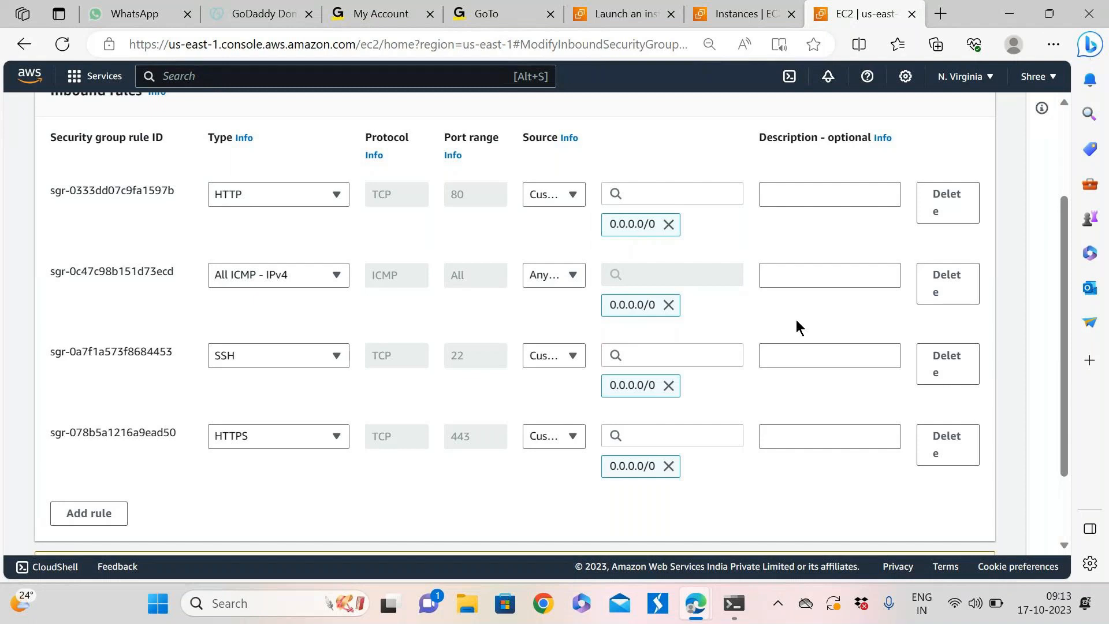
{"action": "scroll", "coordinate": [590, 466], "scroll_direction": "down", "scroll_amount": 2}
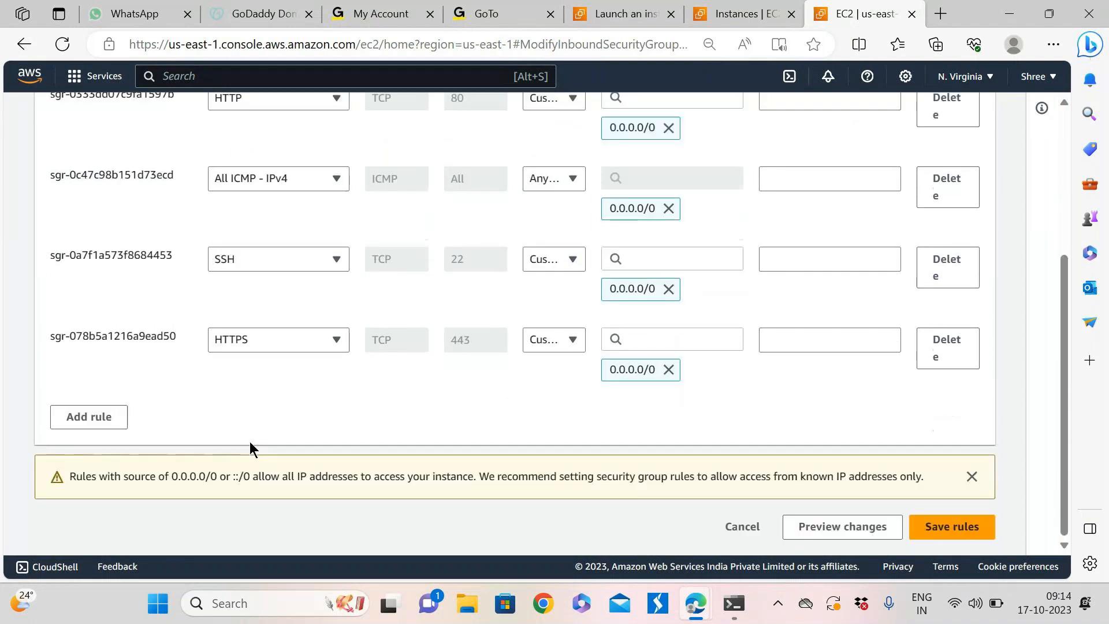
{"action": "left_click", "coordinate": [962, 526]}
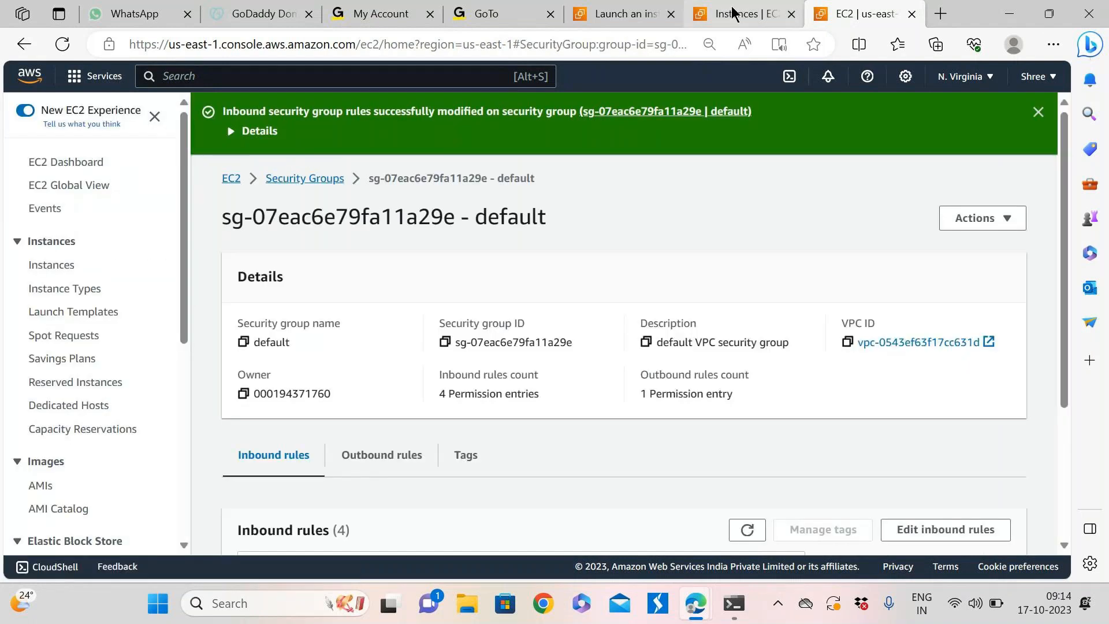
Copy the public IPv4 address of demo-instance from its instance details
{"action": "left_click", "coordinate": [733, 13]}
{"action": "scroll", "coordinate": [272, 320], "scroll_direction": "up", "scroll_amount": 3}
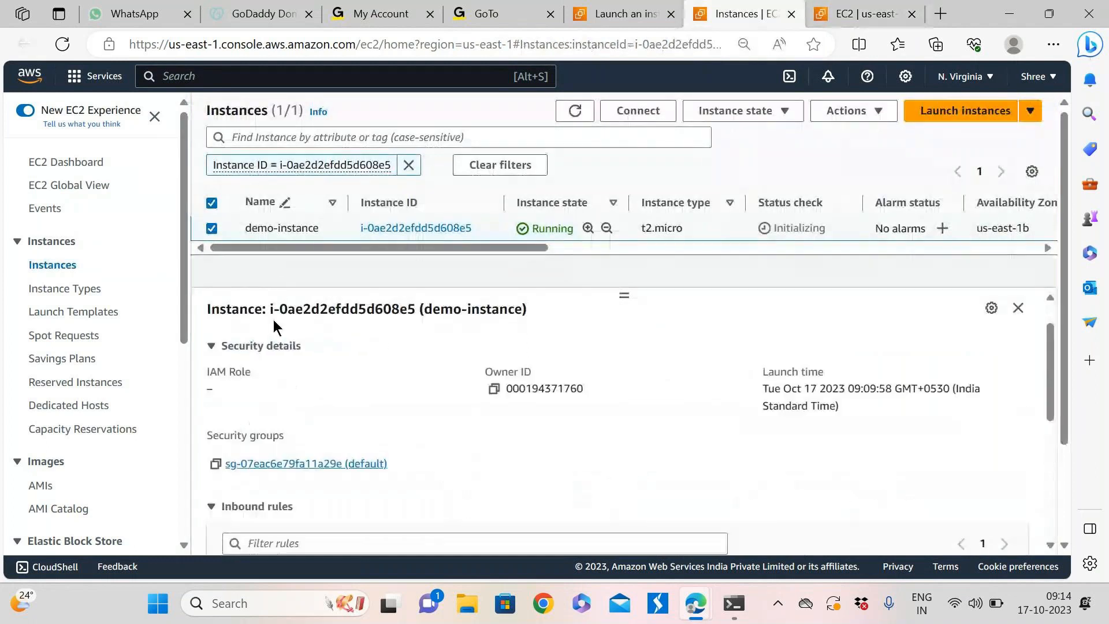
{"action": "left_click", "coordinate": [226, 346]}
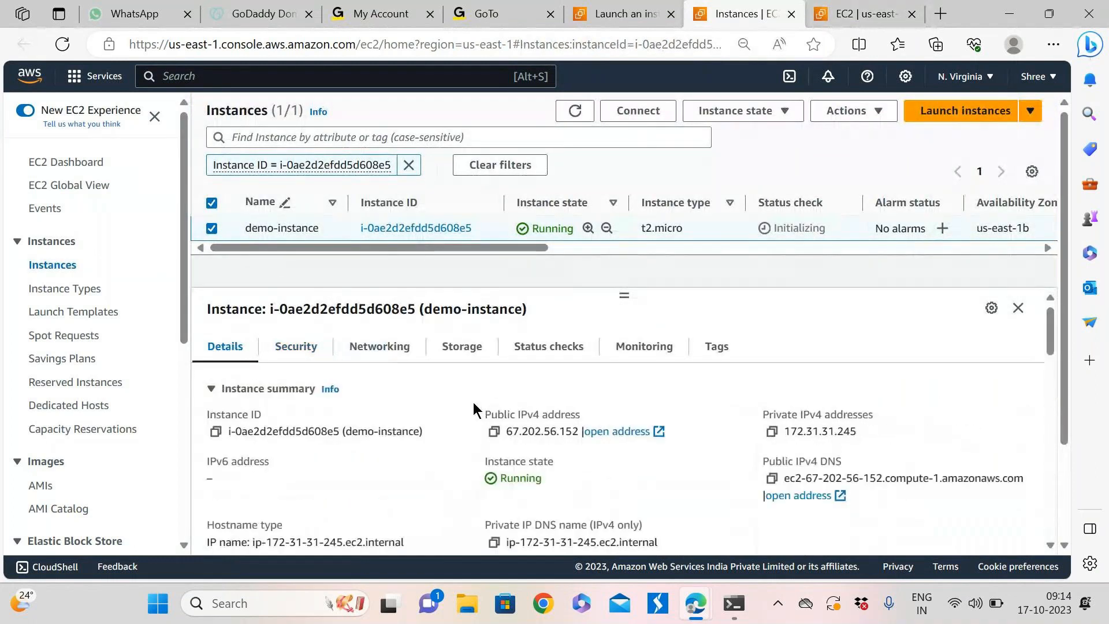
{"action": "left_click", "coordinate": [493, 432]}
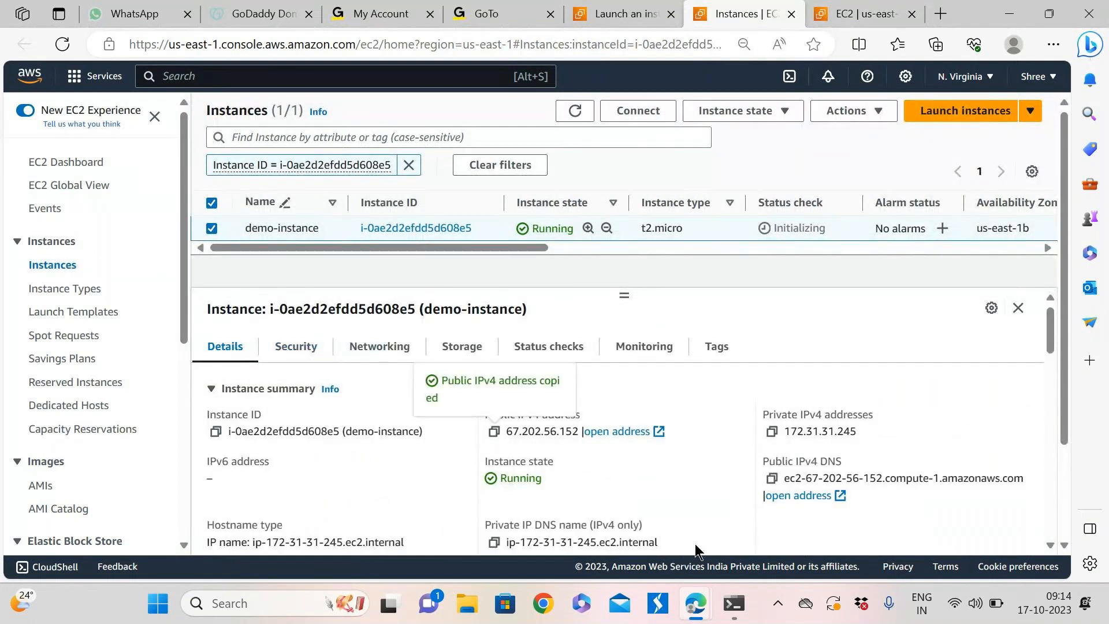
Ping the instance's public address 67.202.56.152 from Command Prompt
{"action": "left_click", "coordinate": [734, 603]}
{"action": "right_click", "coordinate": [315, 281]}
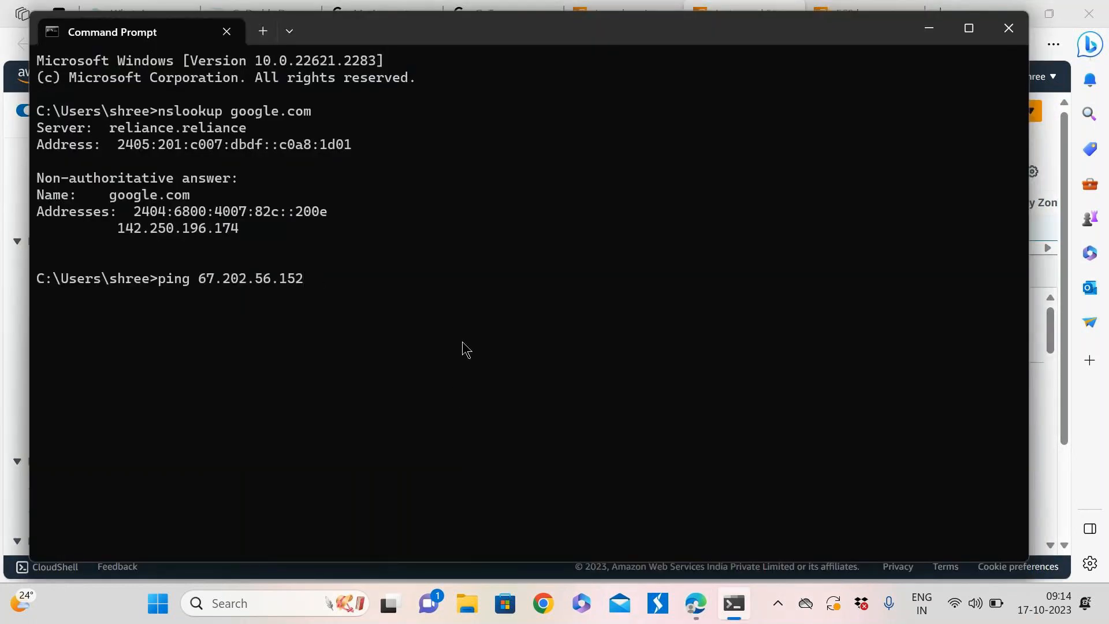
{"action": "key", "text": "Return"}
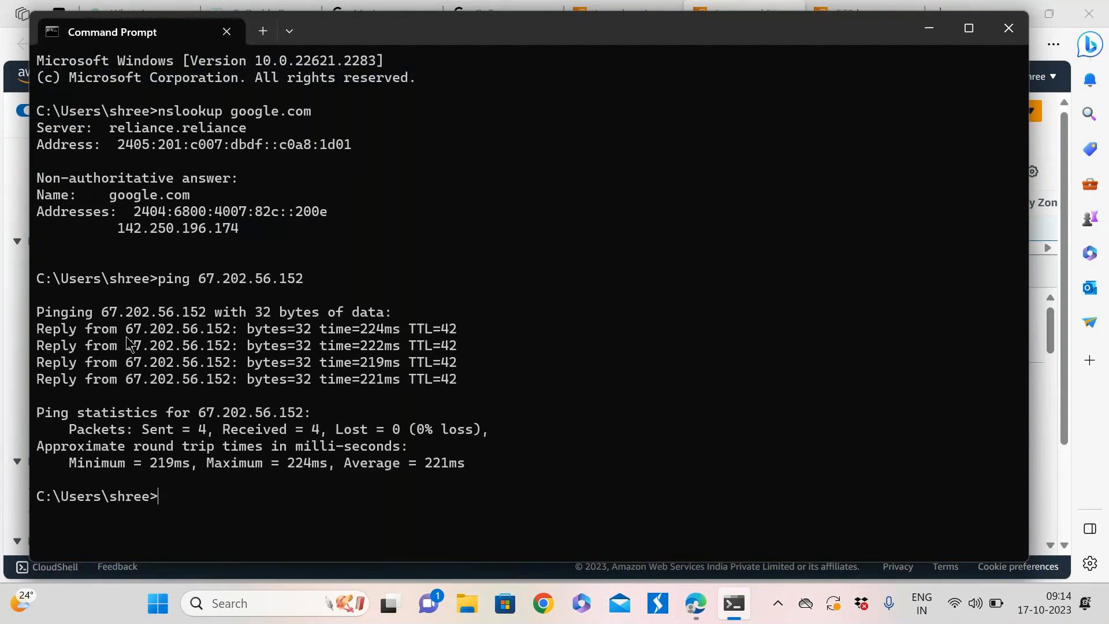
Copy the IP address 67.202.56.152 from the ping command and send it to everyone in the GoTo meeting chat
{"action": "left_click_drag", "start_coordinate": [126, 330], "coordinate": [223, 331]}
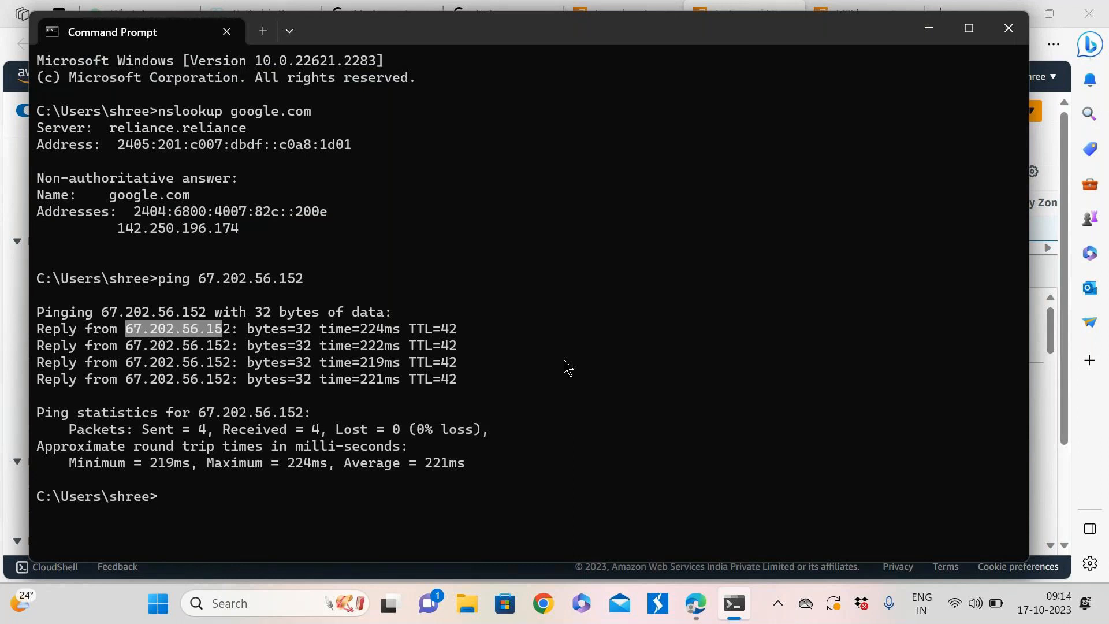
{"action": "left_click", "coordinate": [202, 278]}
{"action": "left_click_drag", "start_coordinate": [202, 278], "coordinate": [303, 279]}
{"action": "key", "text": "ctrl+c"}
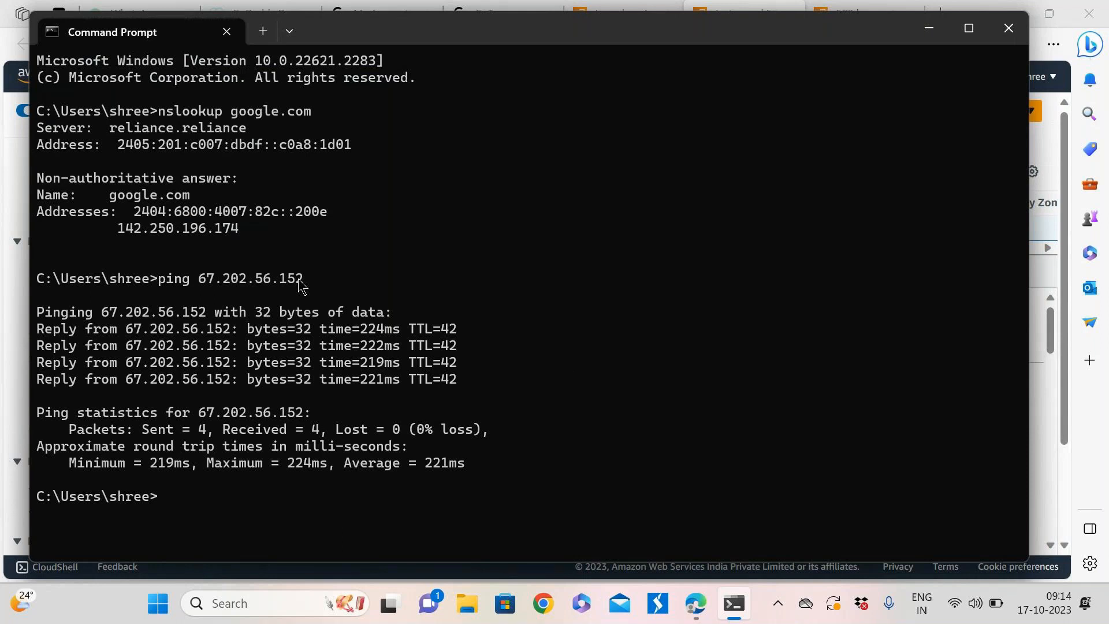
{"action": "mouse_move", "coordinate": [695, 607]}
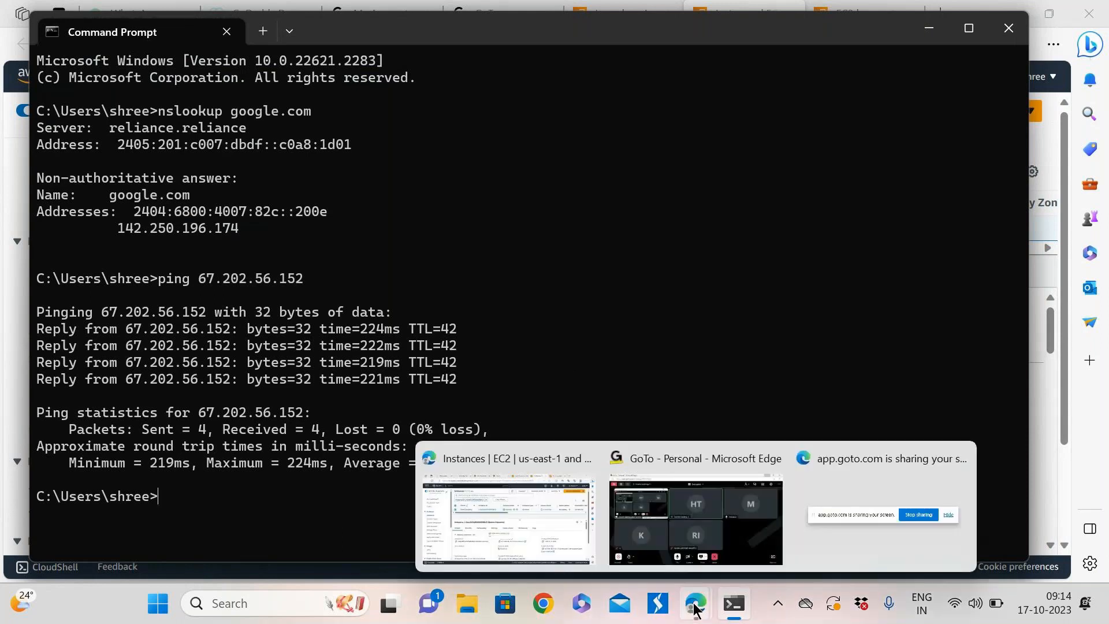
{"action": "left_click", "coordinate": [696, 520]}
{"action": "left_click", "coordinate": [930, 66]}
{"action": "left_click", "coordinate": [879, 503]}
{"action": "key", "text": "ctrl+v"}
{"action": "key", "text": "Return"}
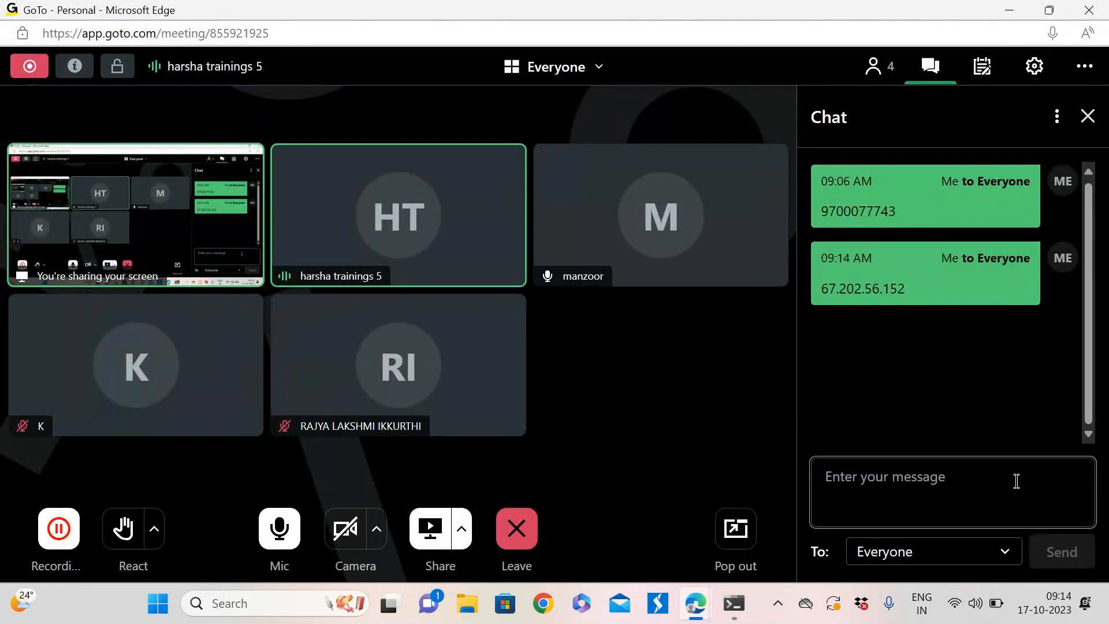
Minimize the Command Prompt and GoTo meeting windows to return to demo-instance in the EC2 console
{"action": "key", "text": "alt+Tab"}
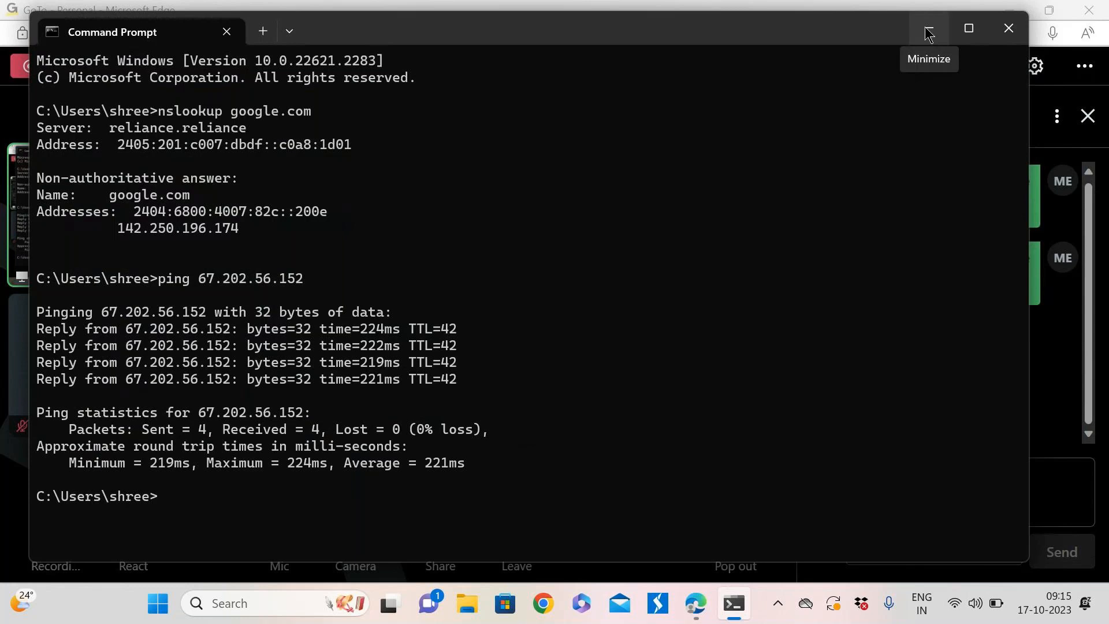
{"action": "left_click", "coordinate": [928, 33]}
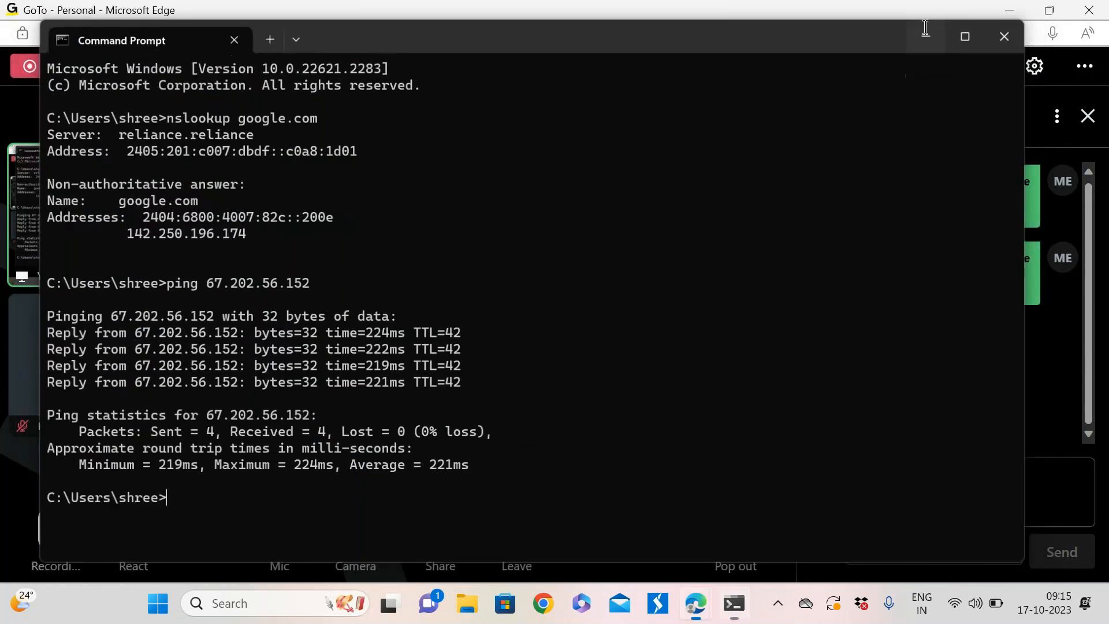
{"action": "left_click", "coordinate": [1015, 10]}
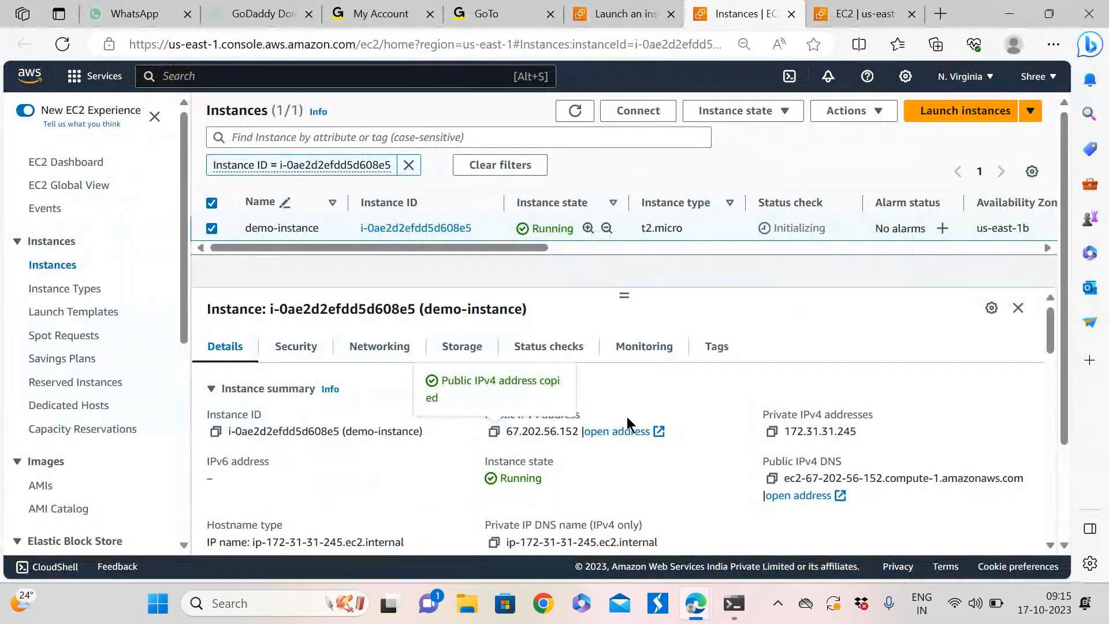
Look over the instance details of demo-instance with the summary collapsed, and view its security details
{"action": "left_click", "coordinate": [560, 397]}
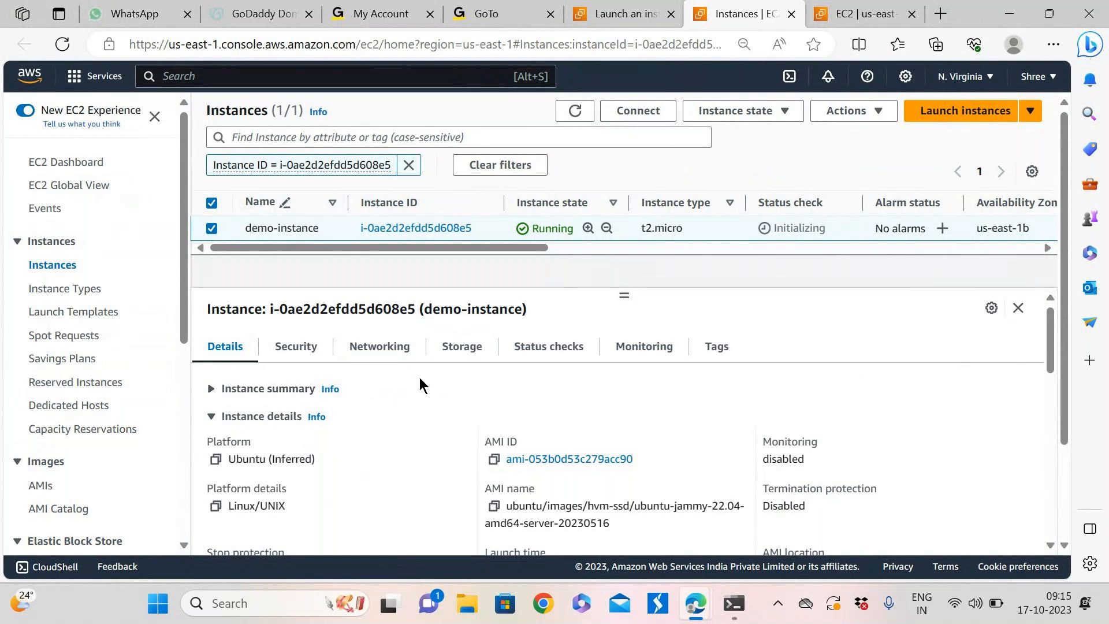
{"action": "scroll", "coordinate": [420, 379], "scroll_direction": "down", "scroll_amount": 2}
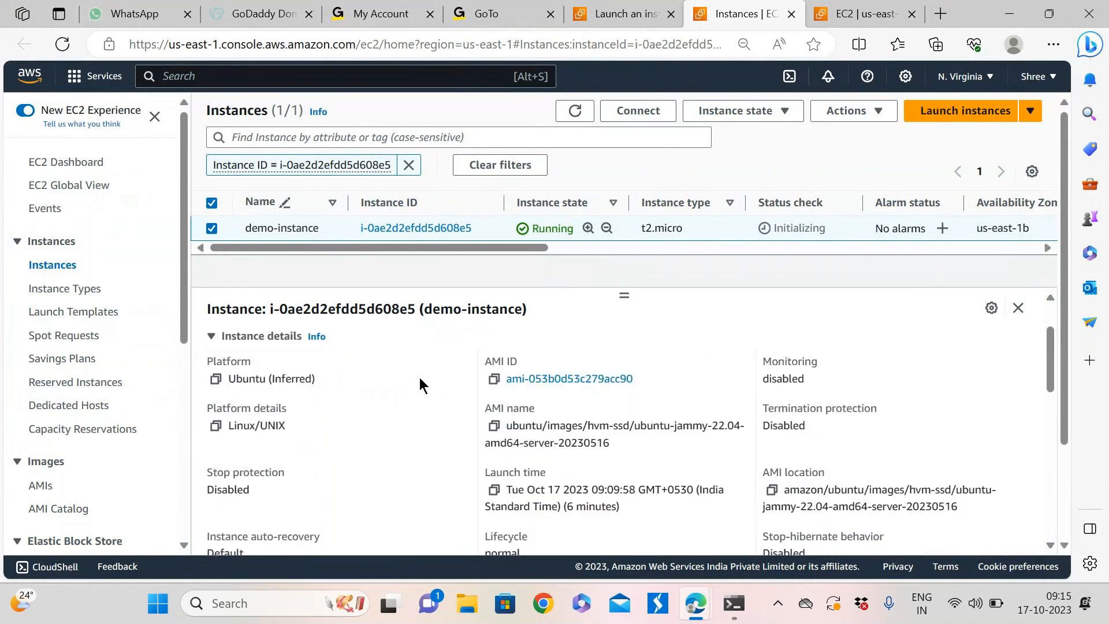
{"action": "scroll", "coordinate": [419, 384], "scroll_direction": "up", "scroll_amount": 2}
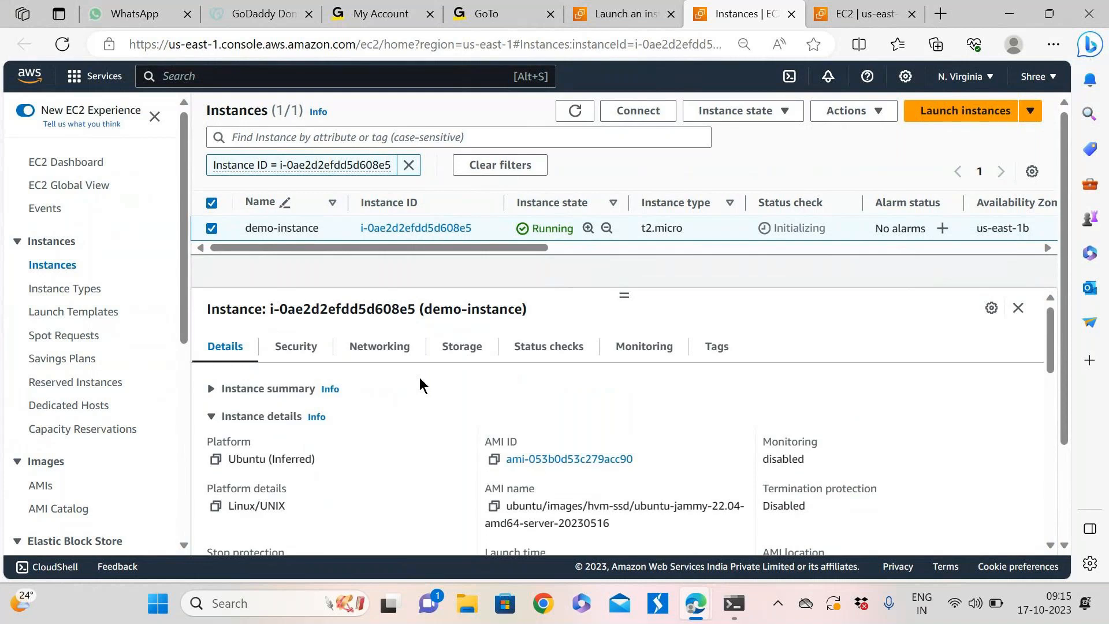
{"action": "left_click", "coordinate": [290, 349]}
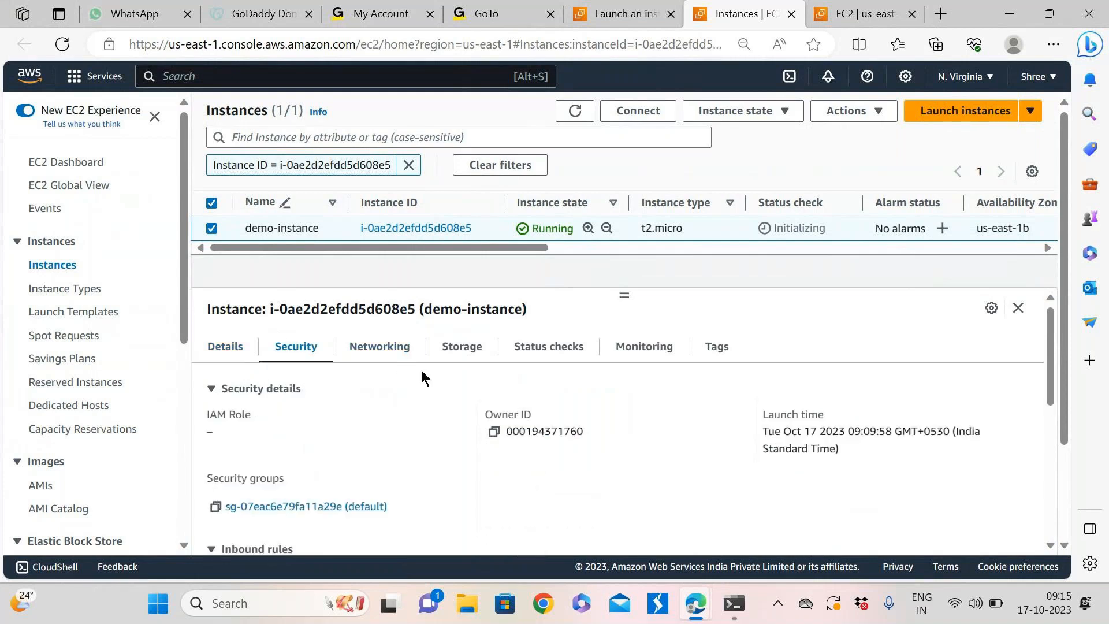
Search AWS services for vpc, open the VPC console in a new browser tab, and close the GoDaddy domain tab
{"action": "left_click", "coordinate": [229, 76]}
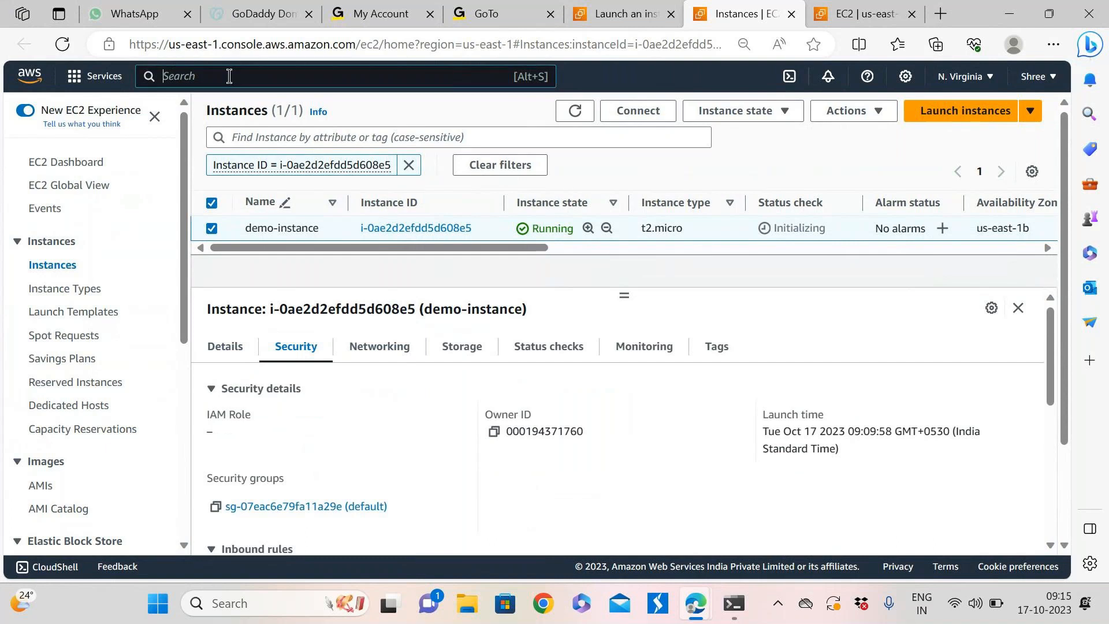
{"action": "type", "text": "vpc"}
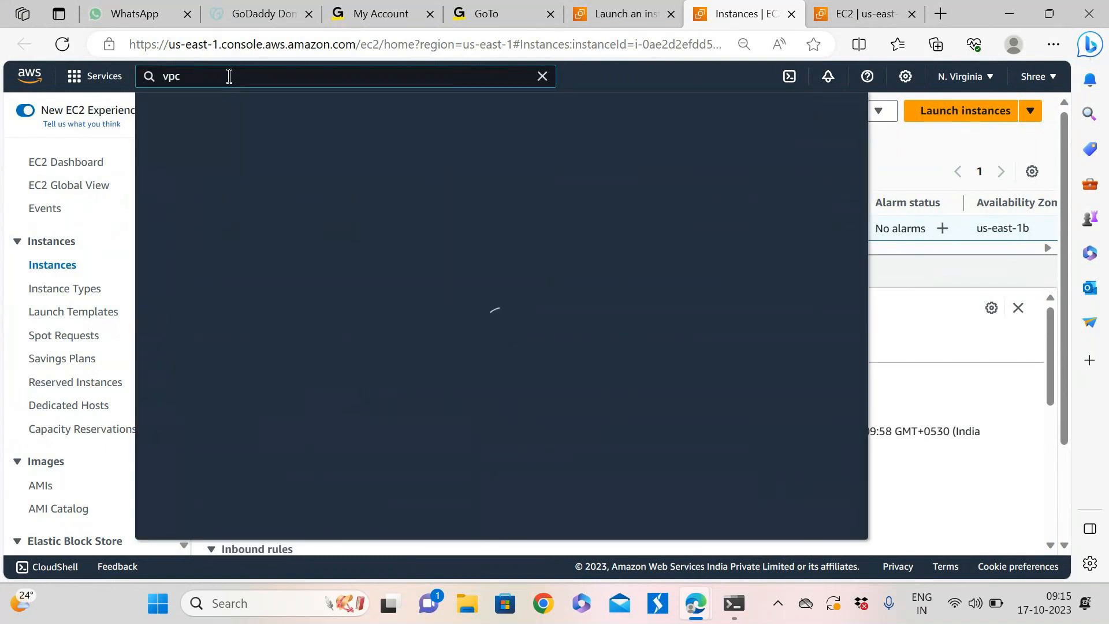
{"action": "middle_click", "coordinate": [382, 227]}
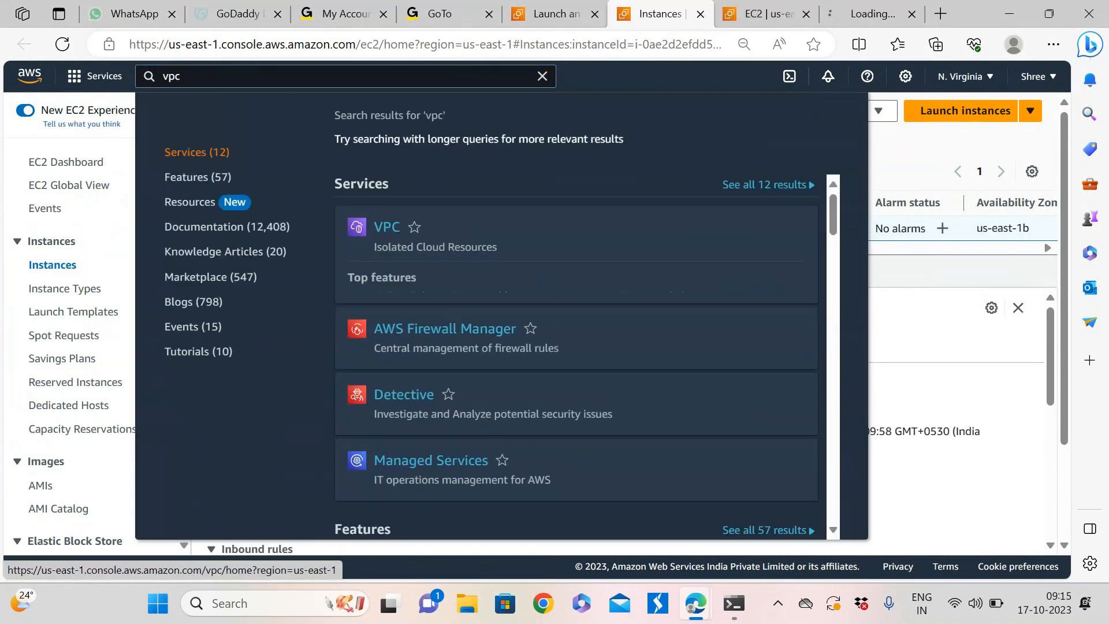
{"action": "left_click", "coordinate": [867, 14]}
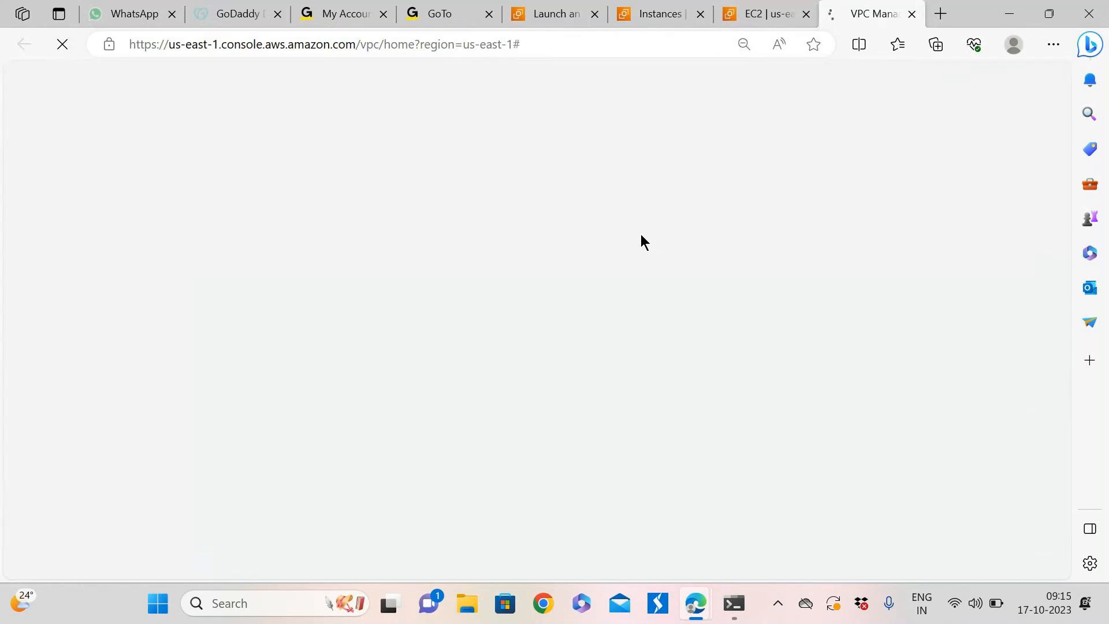
{"action": "left_click", "coordinate": [956, 603]}
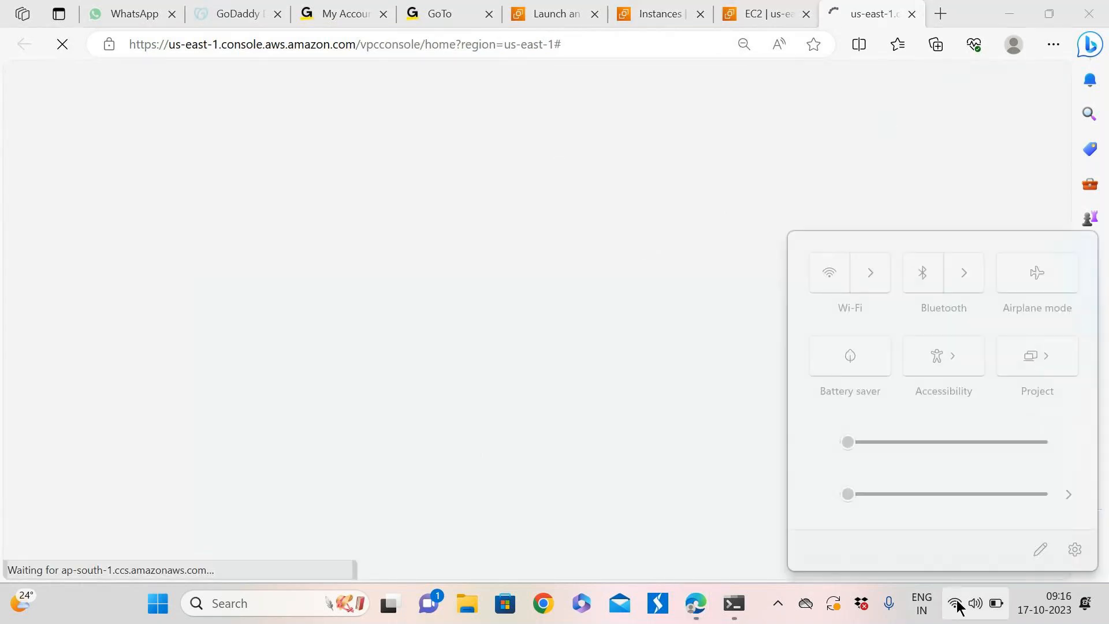
{"action": "left_click", "coordinate": [695, 292]}
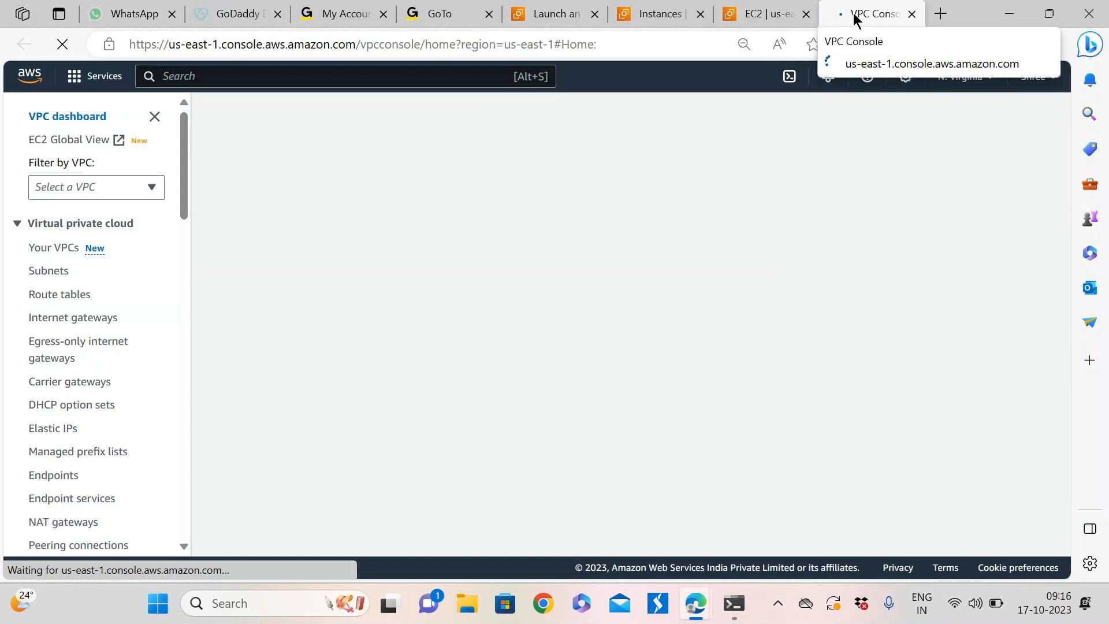
{"action": "left_click", "coordinate": [277, 14]}
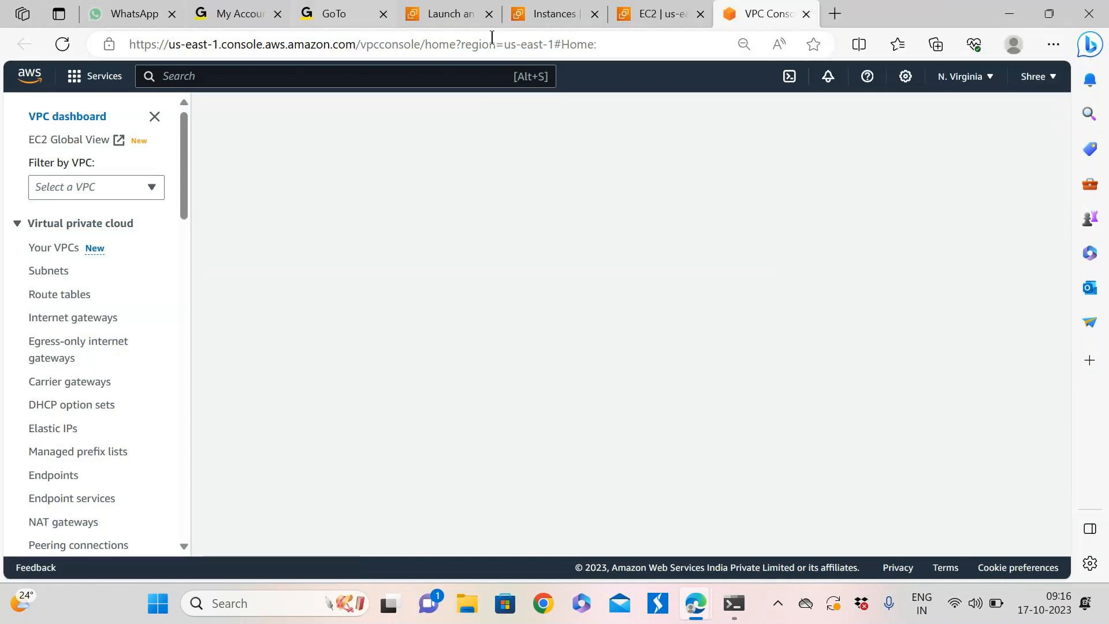
Go to the list of your VPCs and open the main route table of the 172.31.0.0/16 VPC
{"action": "left_click", "coordinate": [47, 247]}
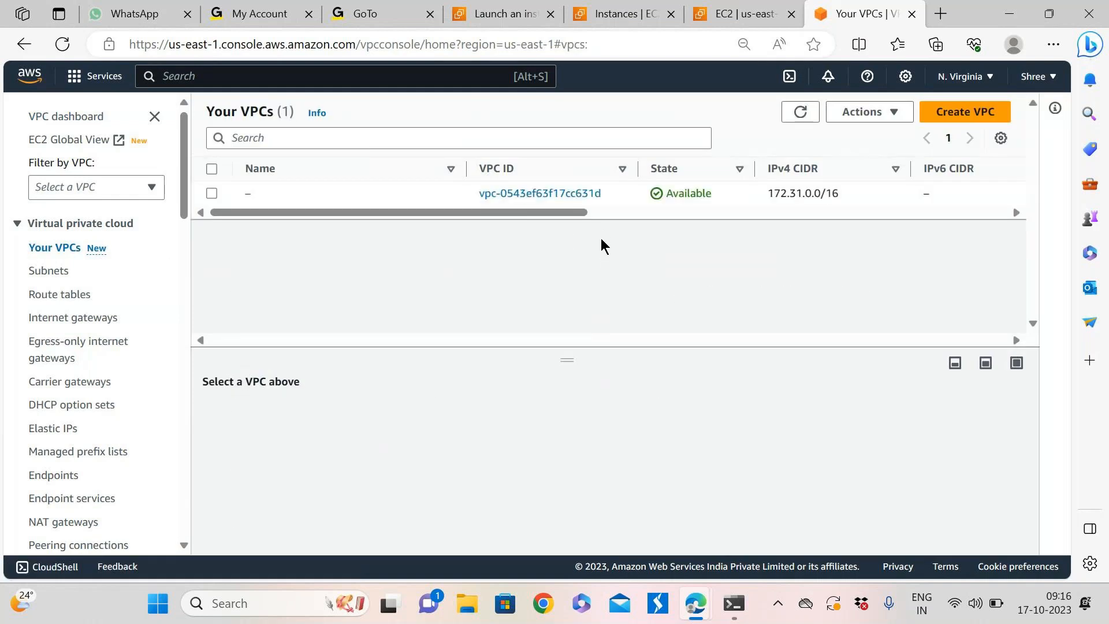
{"action": "left_click_drag", "start_coordinate": [566, 212], "coordinate": [900, 220]}
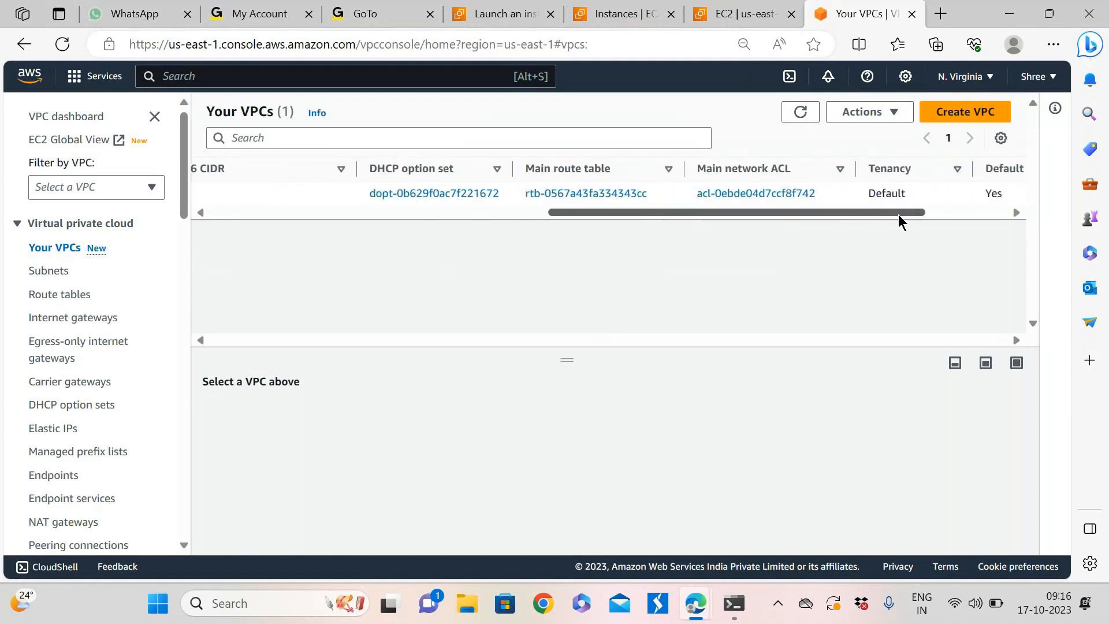
{"action": "left_click", "coordinate": [582, 194]}
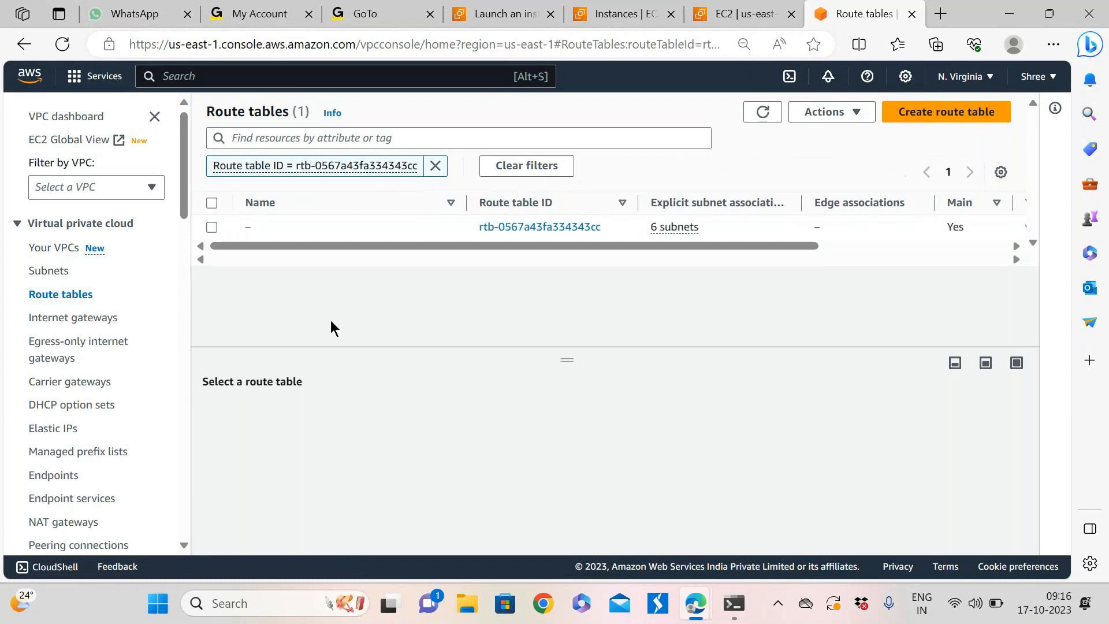
Show the main route table's routes in an enlarged details pane and examine the local 172.31.0.0/16 route
{"action": "left_click", "coordinate": [212, 227]}
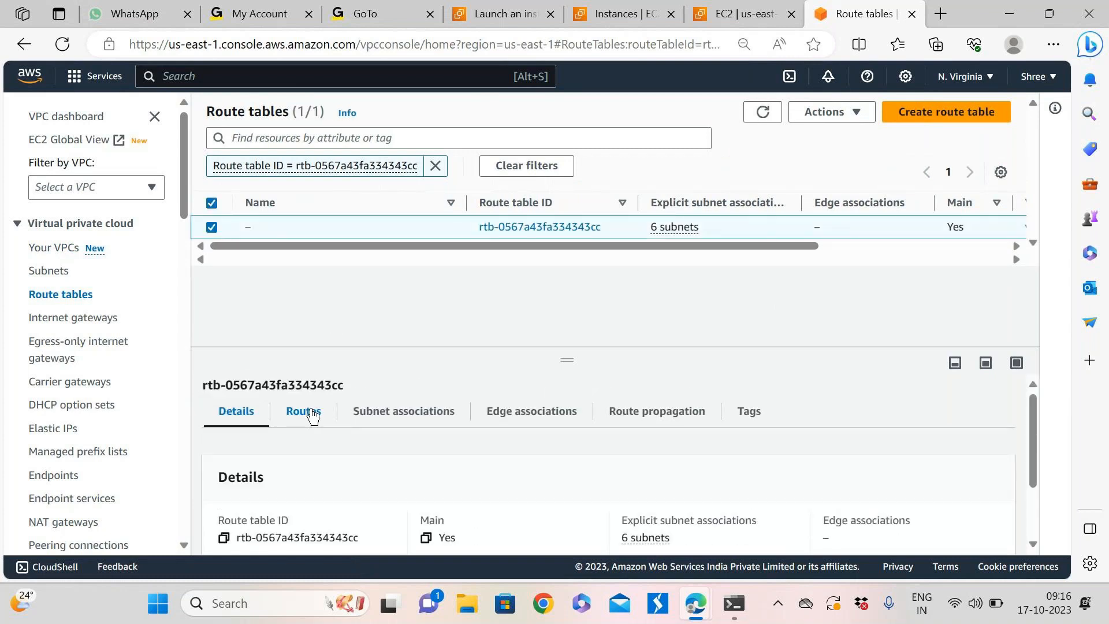
{"action": "left_click_drag", "start_coordinate": [564, 357], "coordinate": [478, 275]}
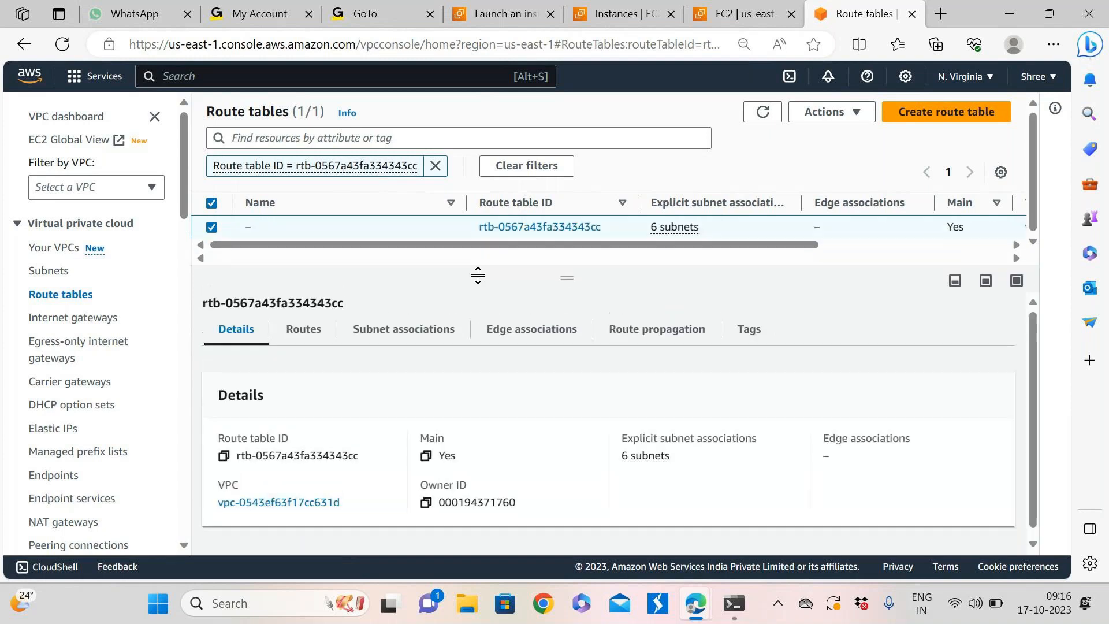
{"action": "left_click", "coordinate": [304, 332]}
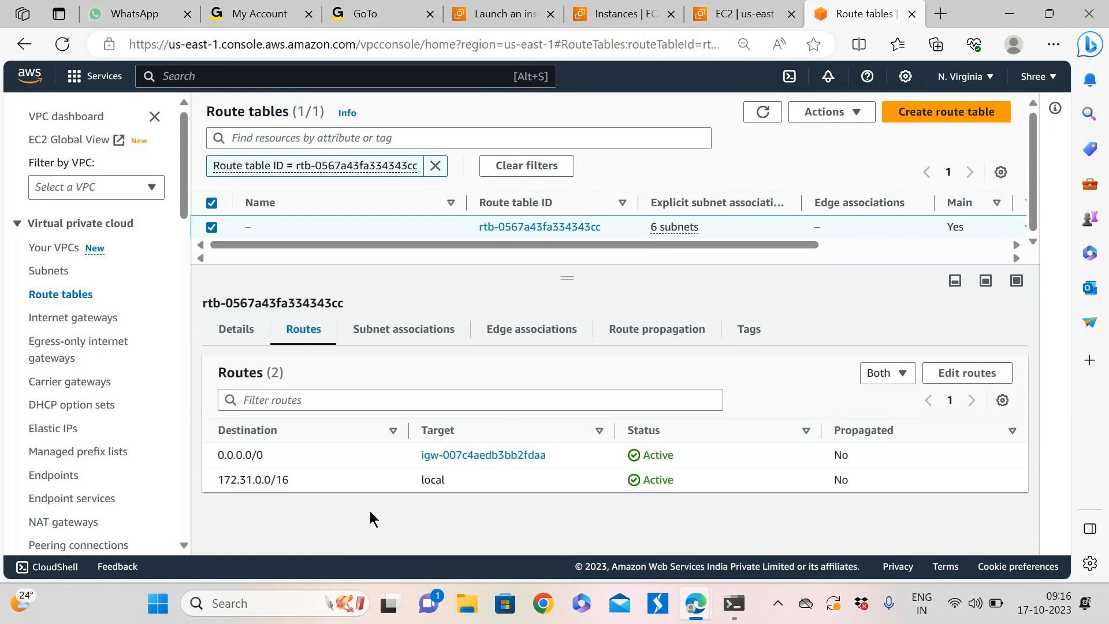
{"action": "left_click_drag", "start_coordinate": [218, 484], "coordinate": [879, 478]}
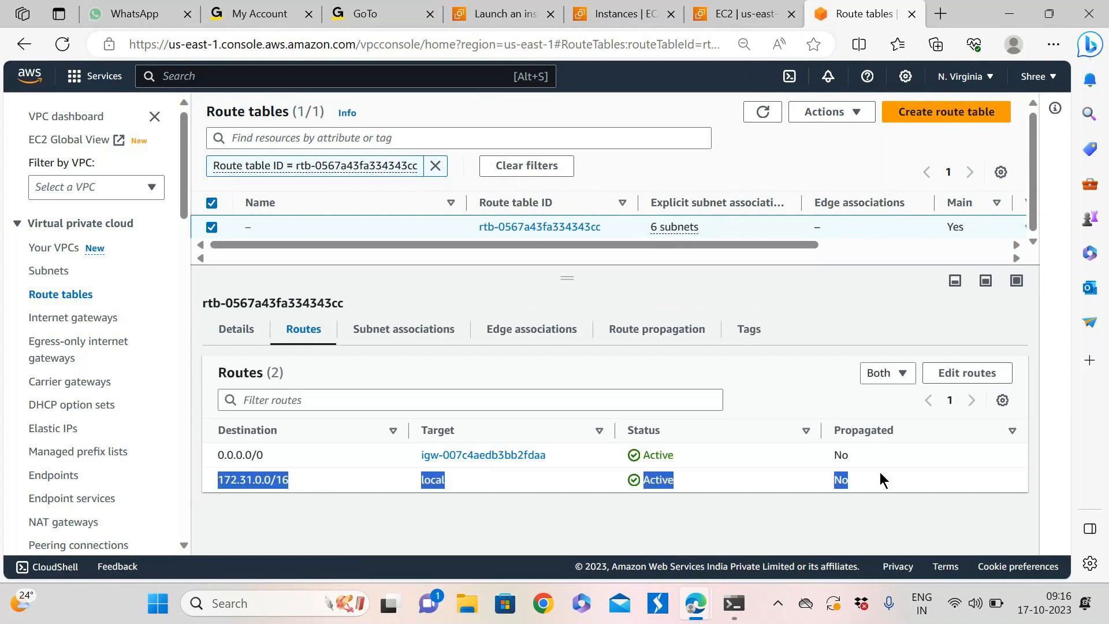
{"action": "left_click", "coordinate": [244, 497]}
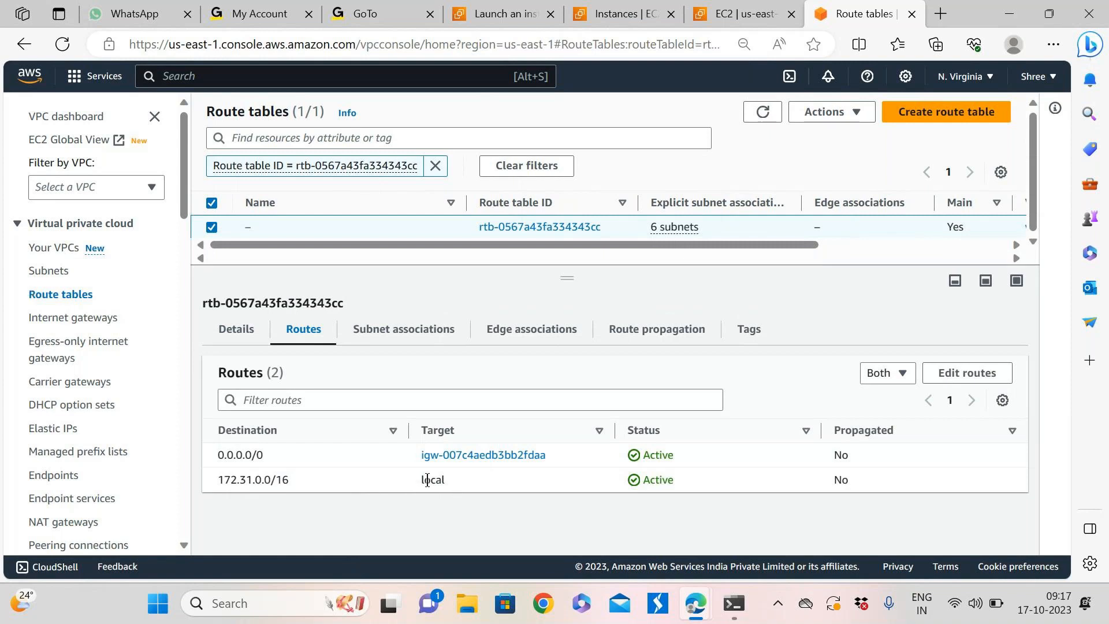
{"action": "left_click_drag", "start_coordinate": [218, 479], "coordinate": [518, 490]}
{"action": "left_click", "coordinate": [517, 490]}
Start a continuous ping in Command Prompt with ping 67.202.56.152 -t
{"action": "left_click", "coordinate": [733, 603]}
{"action": "key", "text": "Up"}
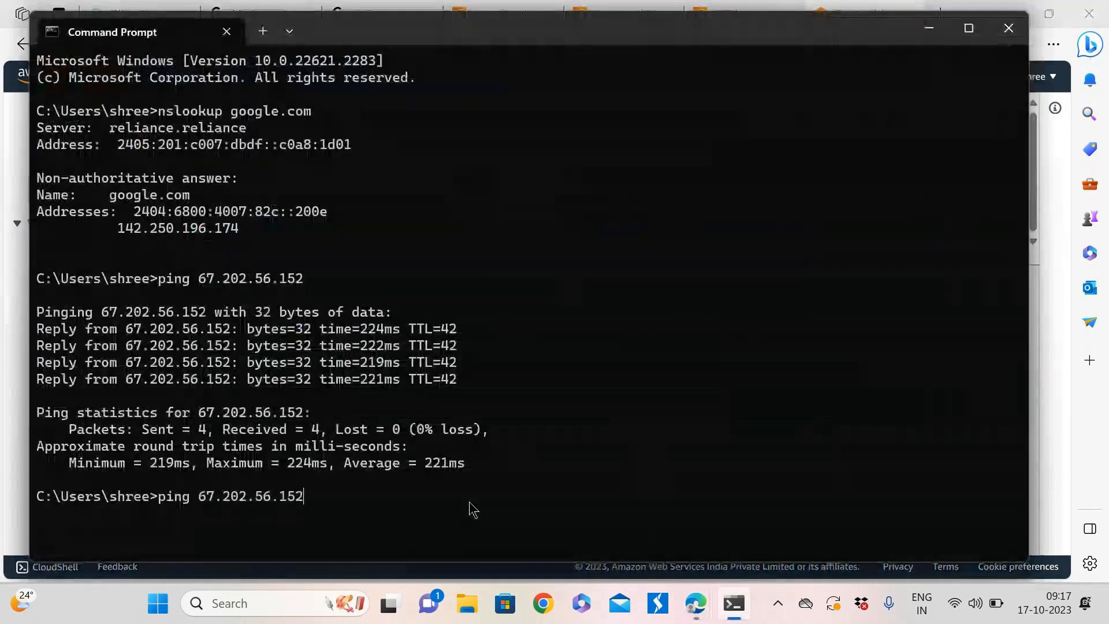
{"action": "type", "text": "-t"}
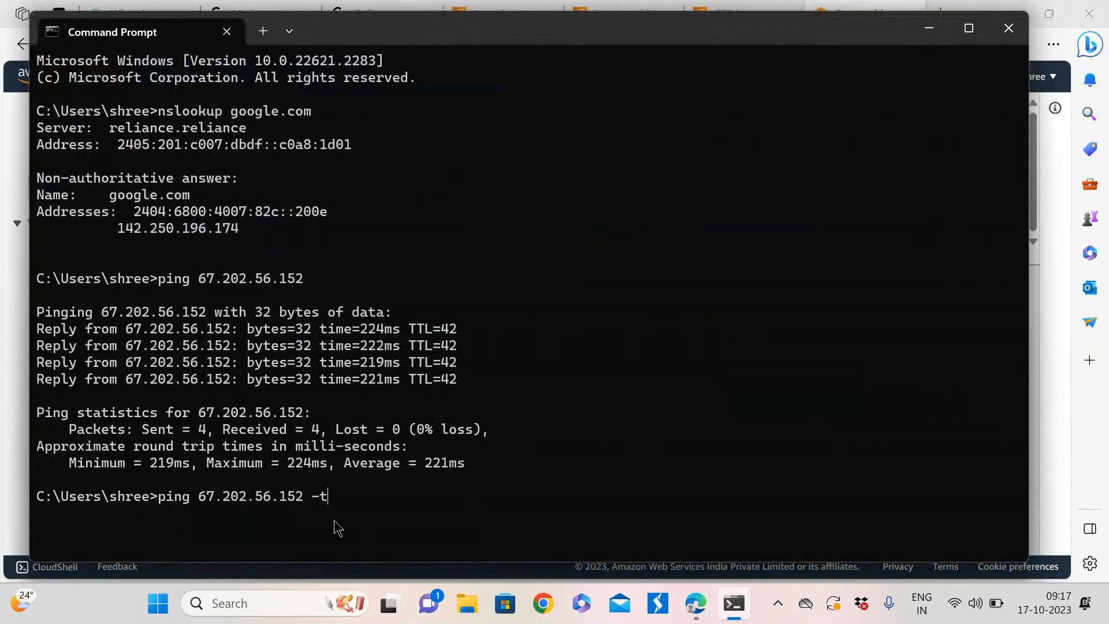
{"action": "key", "text": "Return"}
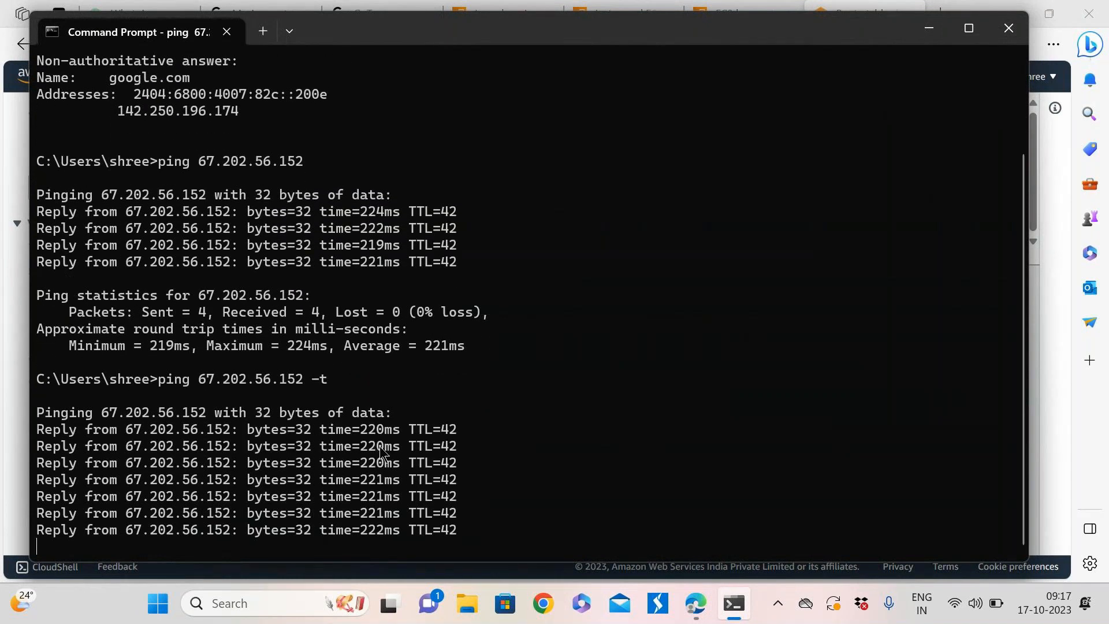
Examine the 0.0.0.0/0 internet gateway route in the VPC route table and check the running ping in Command Prompt
{"action": "key", "text": "alt+Tab"}
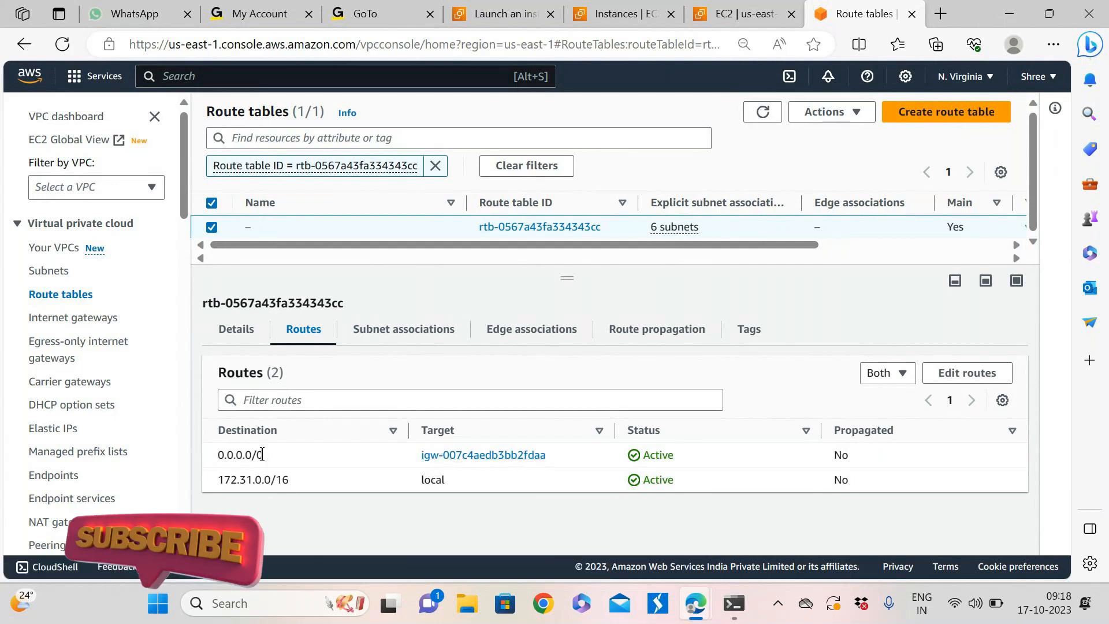
{"action": "left_click_drag", "start_coordinate": [263, 454], "coordinate": [213, 456]}
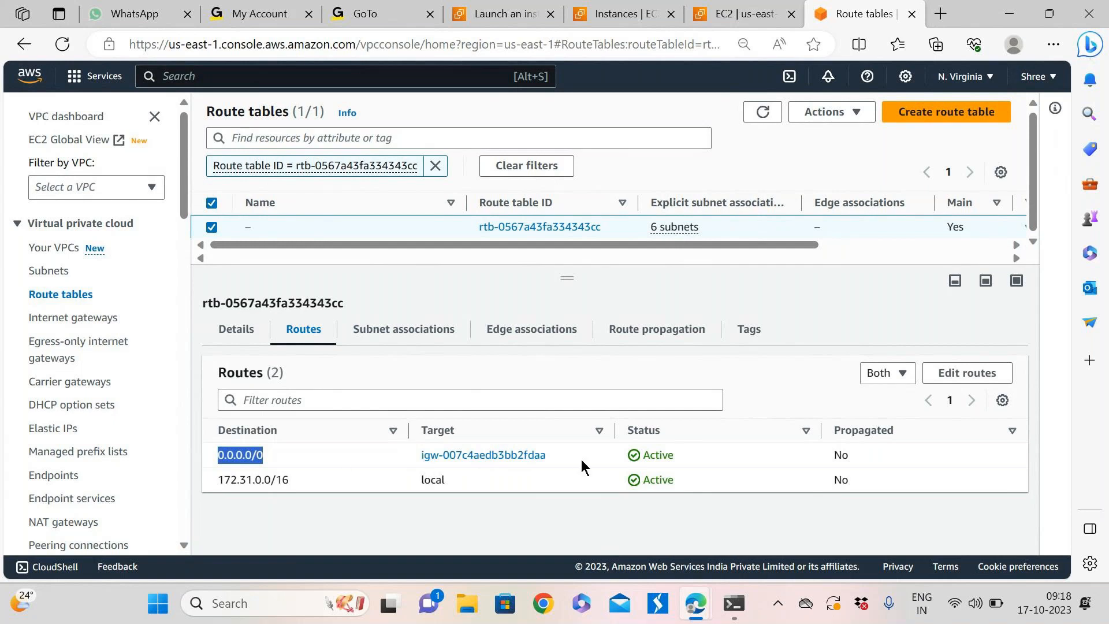
{"action": "left_click", "coordinate": [733, 603]}
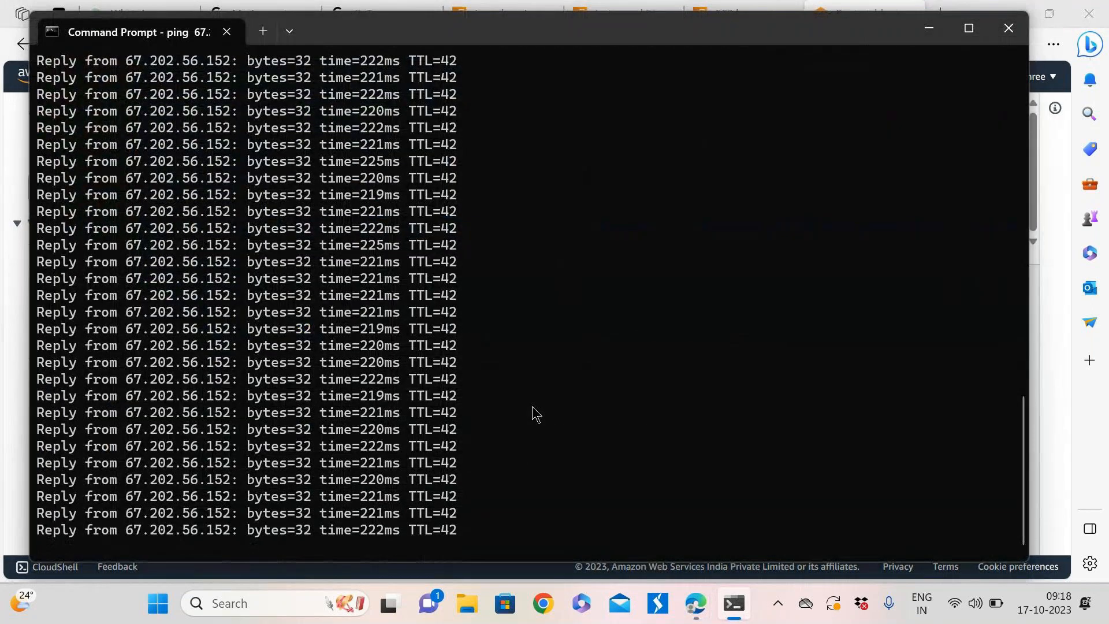
Return to the browser and review the default security group's inbound rules, including their port ranges and sources
{"action": "key", "text": "alt+Tab"}
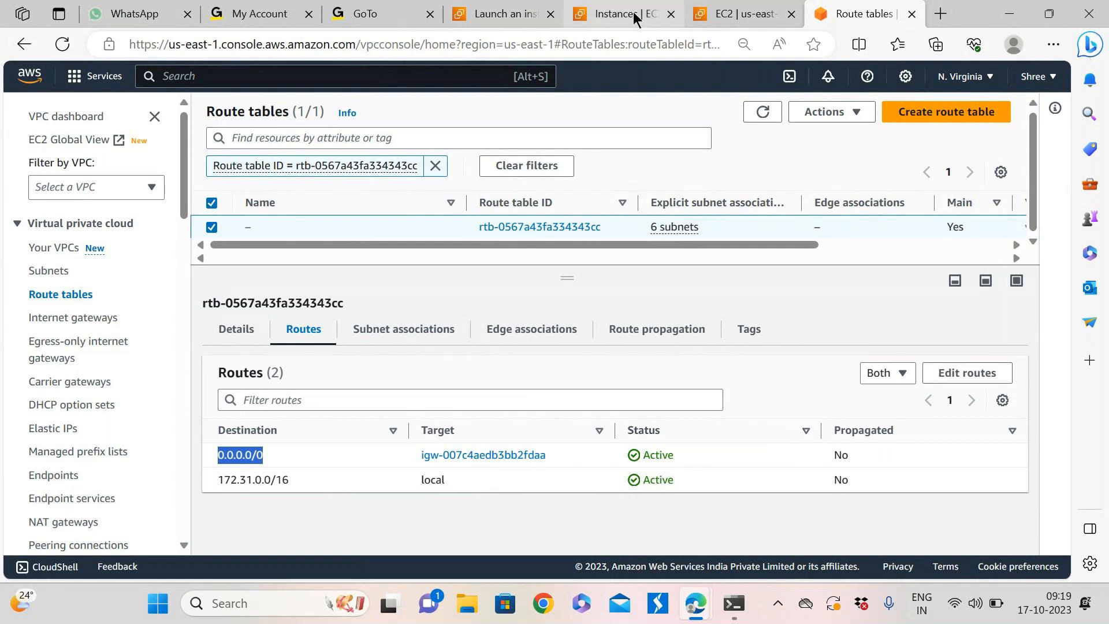
{"action": "left_click", "coordinate": [742, 14]}
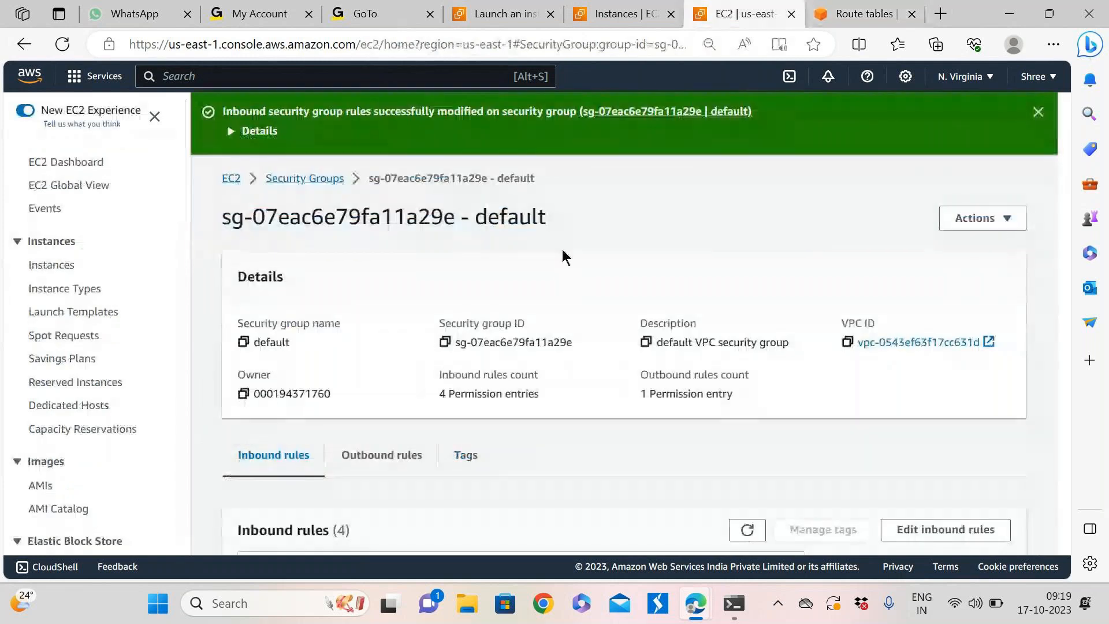
{"action": "scroll", "coordinate": [548, 309], "scroll_direction": "down", "scroll_amount": 3}
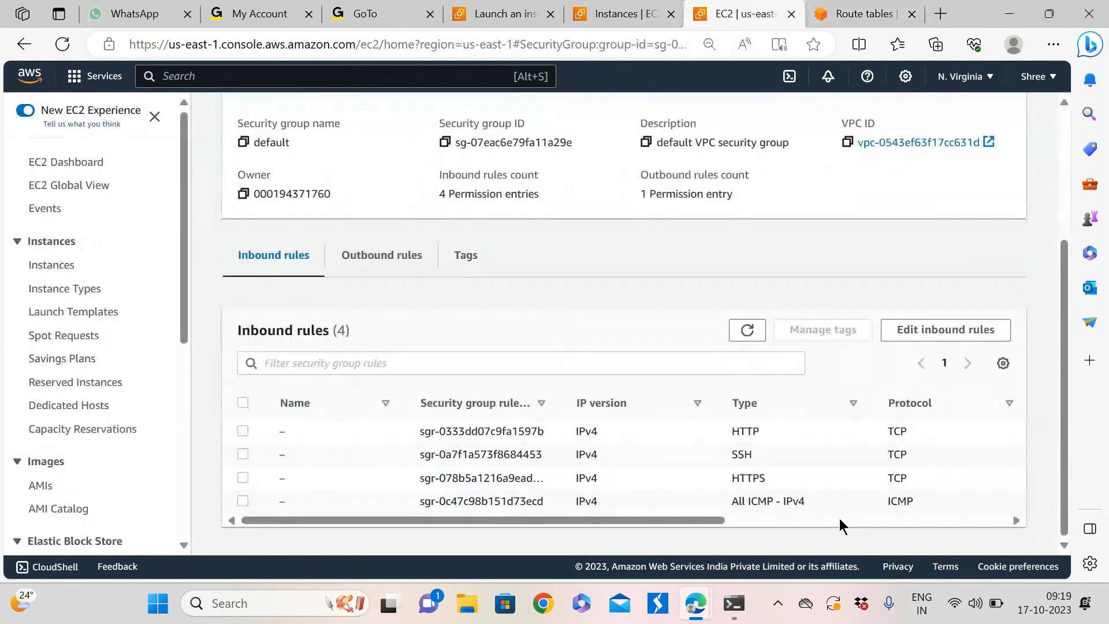
{"action": "left_click_drag", "start_coordinate": [684, 521], "coordinate": [858, 526]}
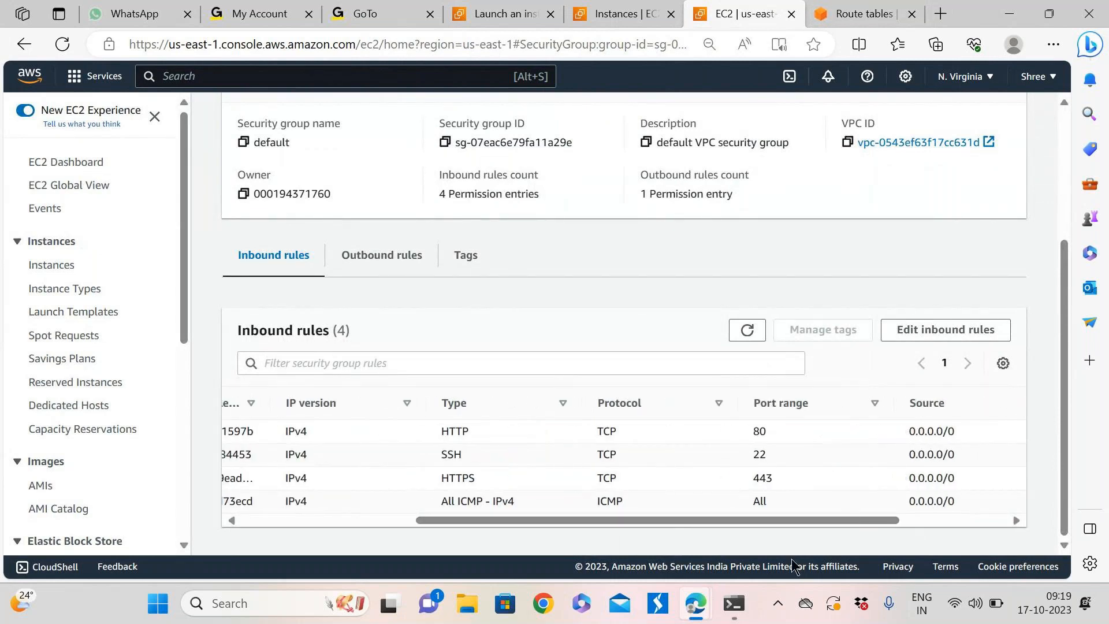
Check the running ping in Command Prompt and compare the security group's All ICMP - IPv4 inbound rule with the VPC's 0.0.0.0/0 route
{"action": "mouse_move", "coordinate": [734, 609]}
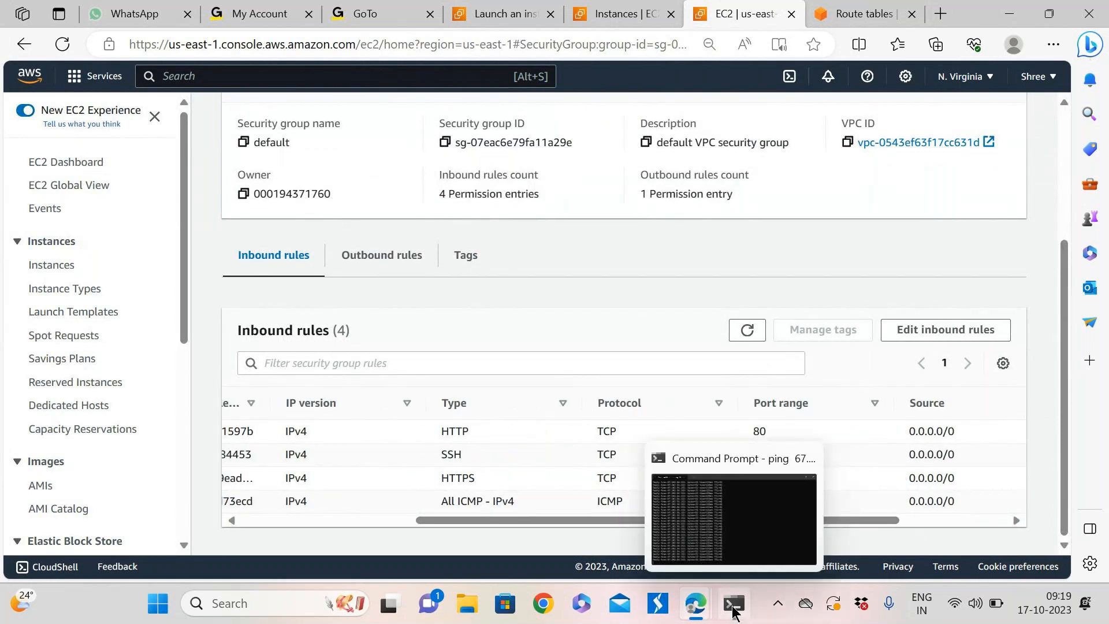
{"action": "left_click", "coordinate": [730, 469]}
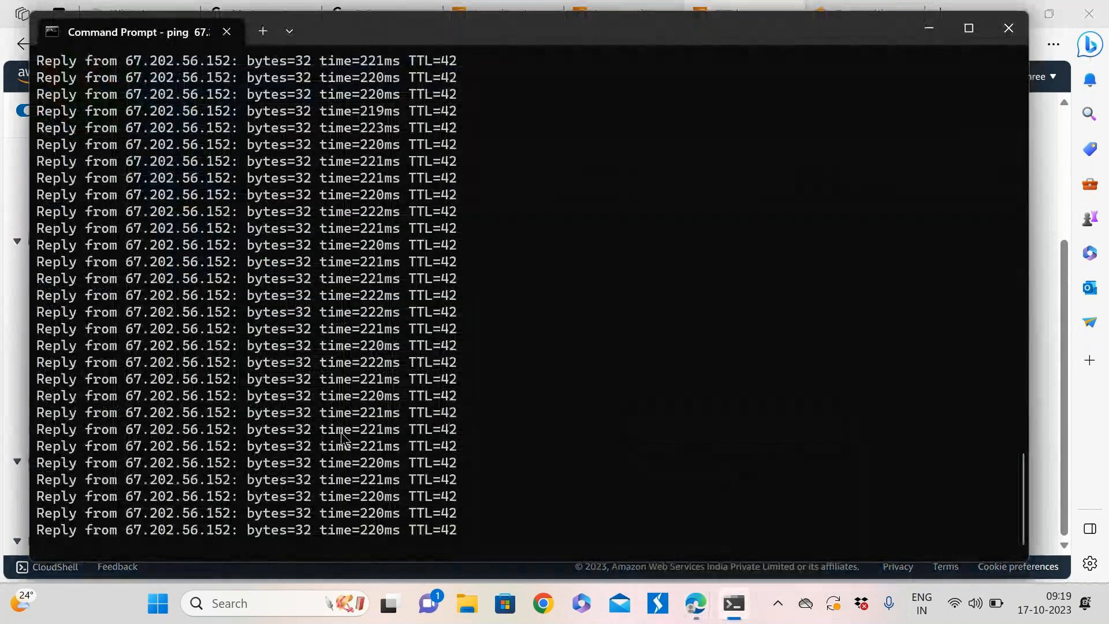
{"action": "key", "text": "alt+Tab"}
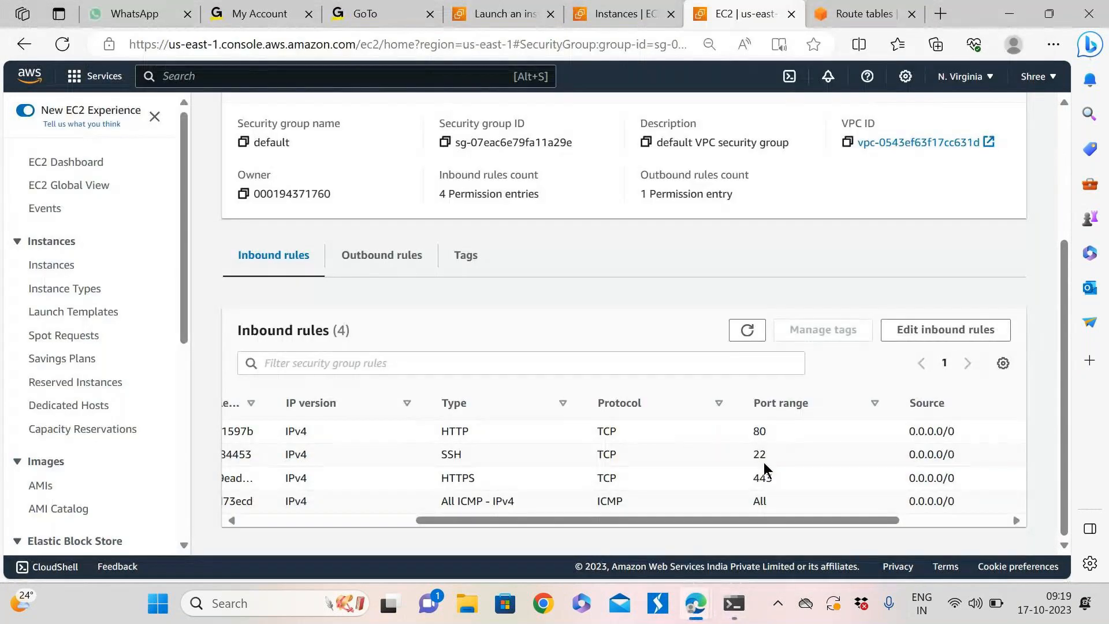
{"action": "double_click", "coordinate": [606, 501]}
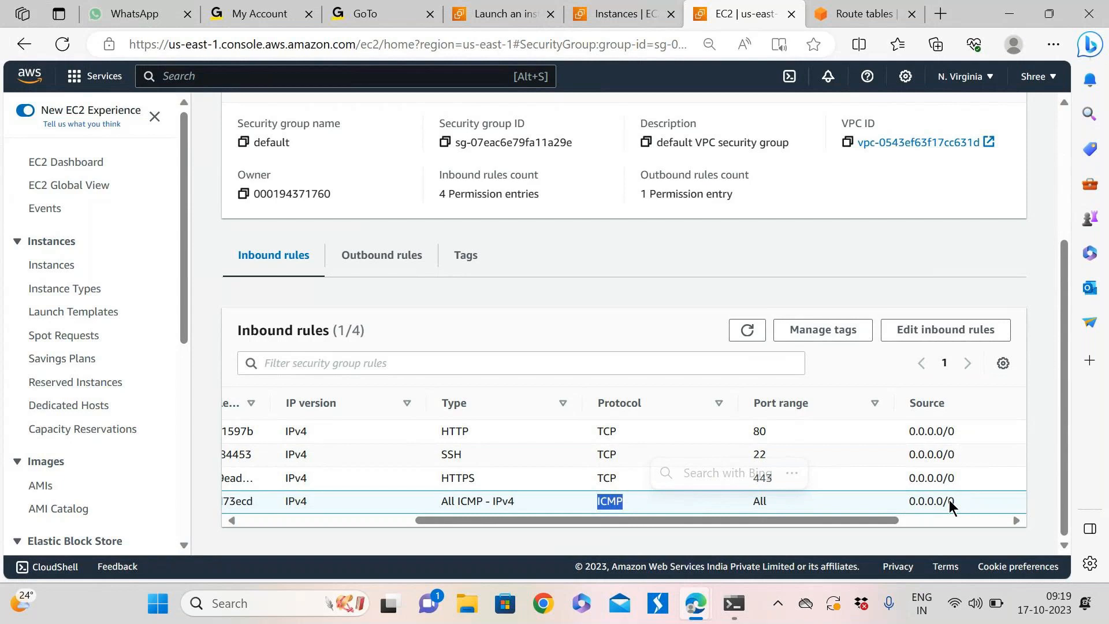
{"action": "left_click", "coordinate": [840, 18]}
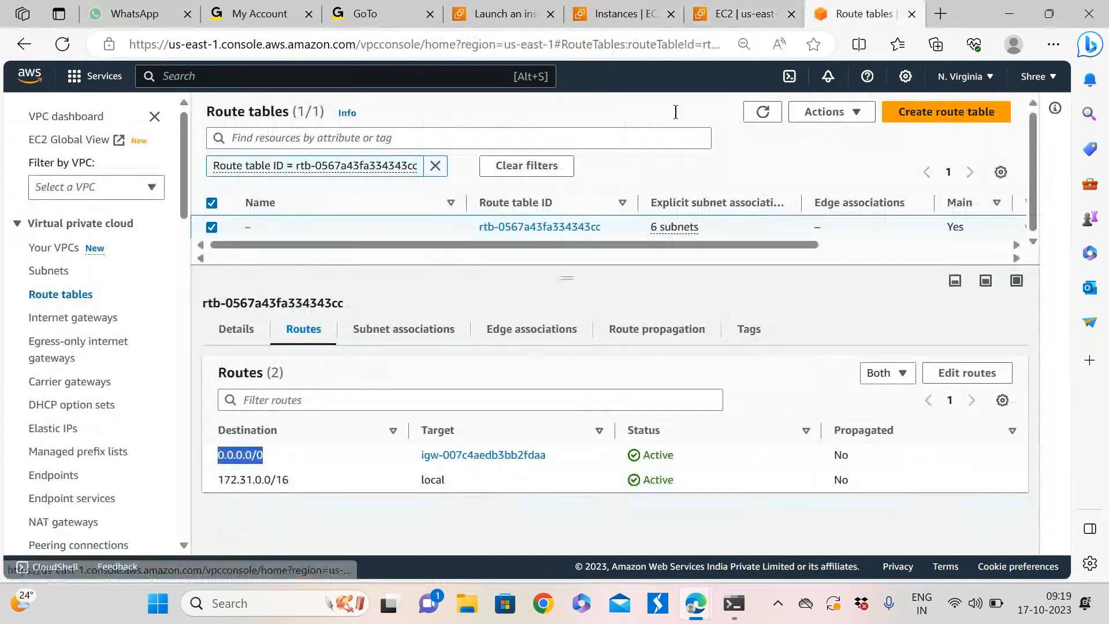
{"action": "left_click", "coordinate": [742, 14]}
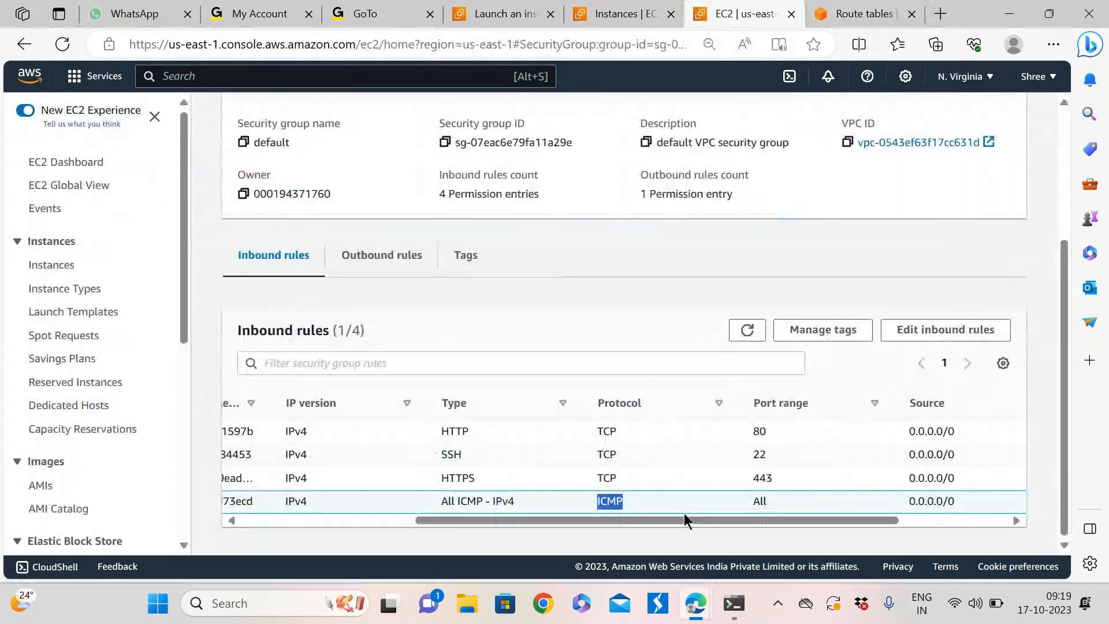
Draft an All TCP inbound rule with source Anywhere-IPv4 for the default security group, and discard it without saving
{"action": "mouse_move", "coordinate": [684, 521]}
{"action": "left_mouse_down"}
{"action": "mouse_move", "coordinate": [546, 532]}
{"action": "mouse_move", "coordinate": [688, 515]}
{"action": "mouse_move", "coordinate": [671, 520]}
{"action": "left_mouse_up"}
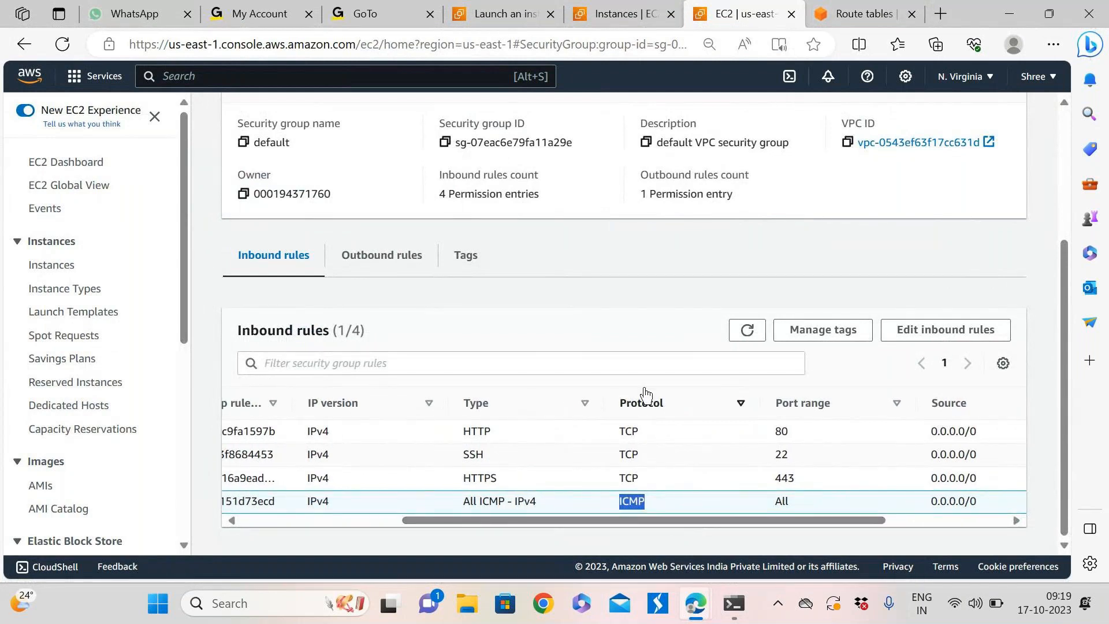
{"action": "left_click", "coordinate": [947, 330]}
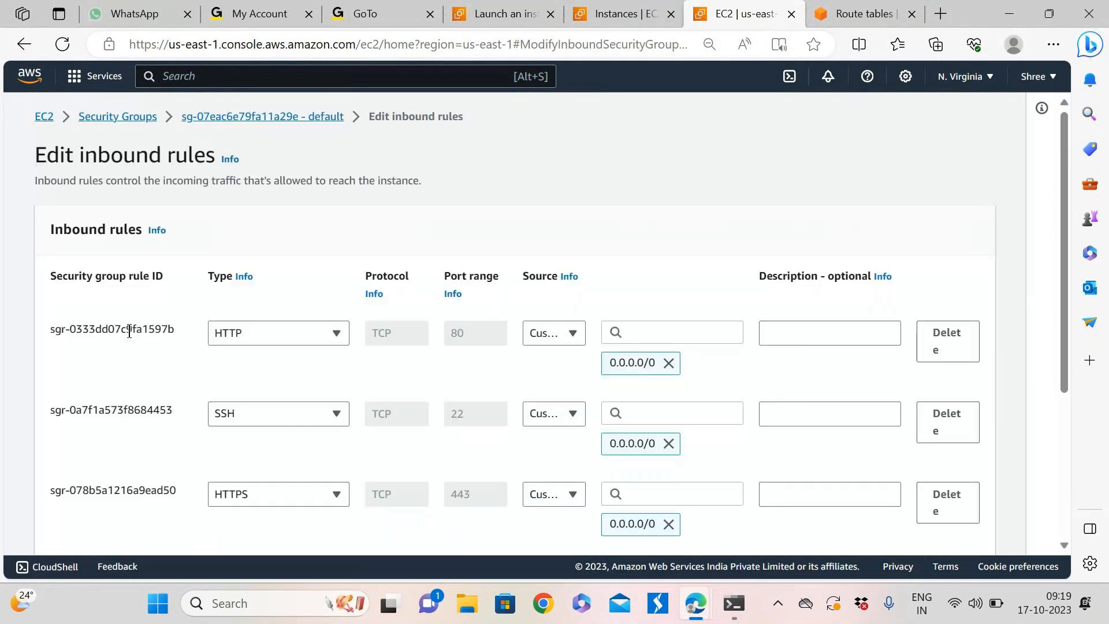
{"action": "scroll", "coordinate": [271, 396], "scroll_direction": "down", "scroll_amount": 4}
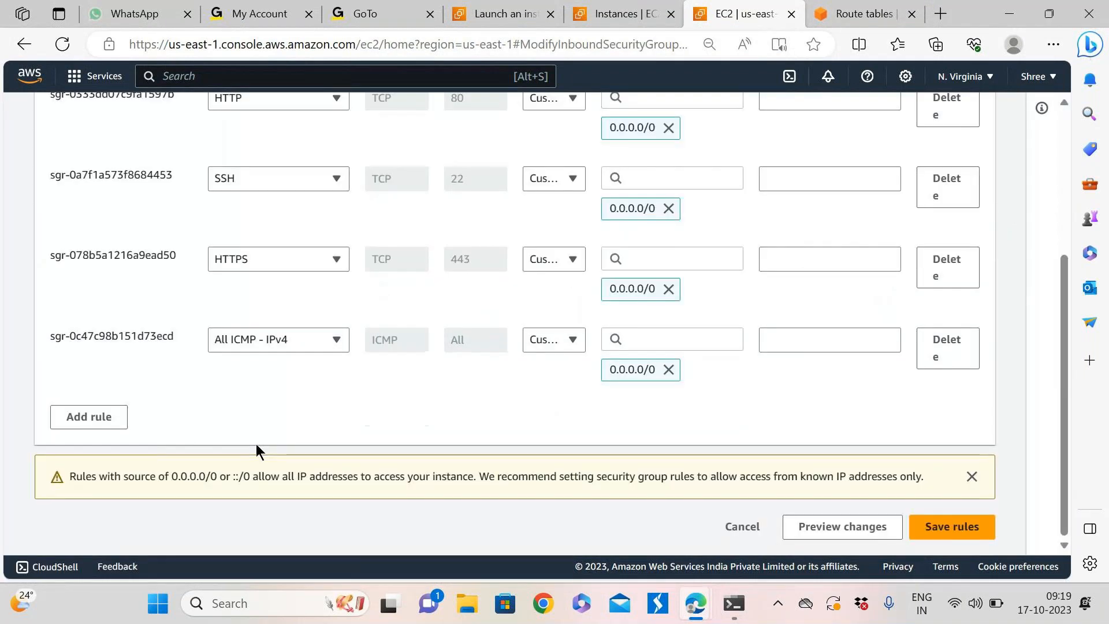
{"action": "left_click", "coordinate": [105, 422]}
{"action": "left_click", "coordinate": [227, 420]}
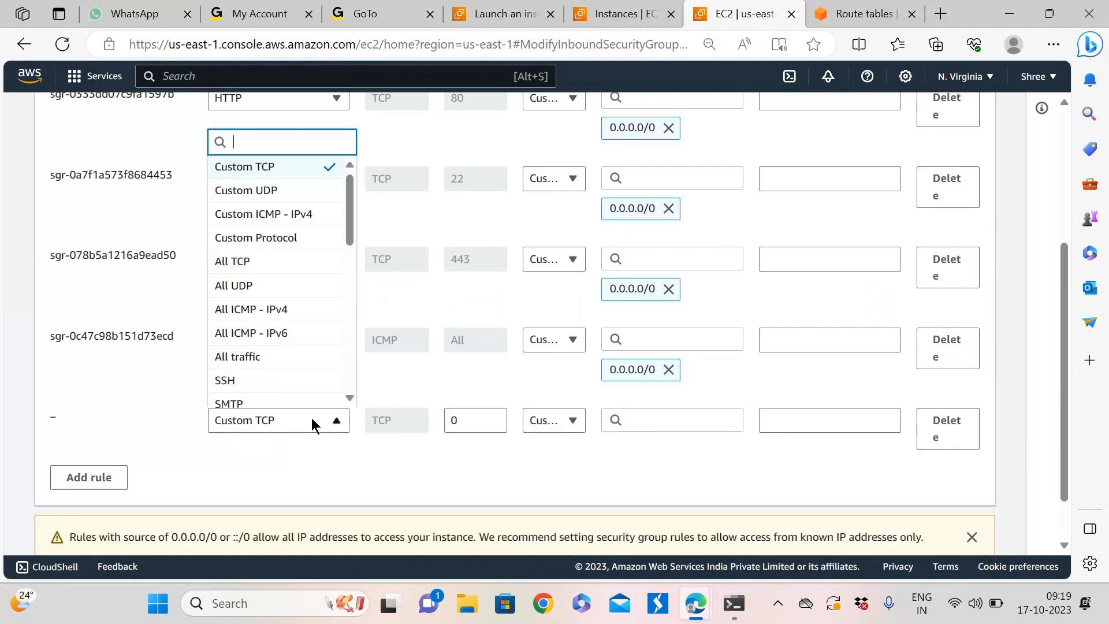
{"action": "left_click", "coordinate": [288, 265]}
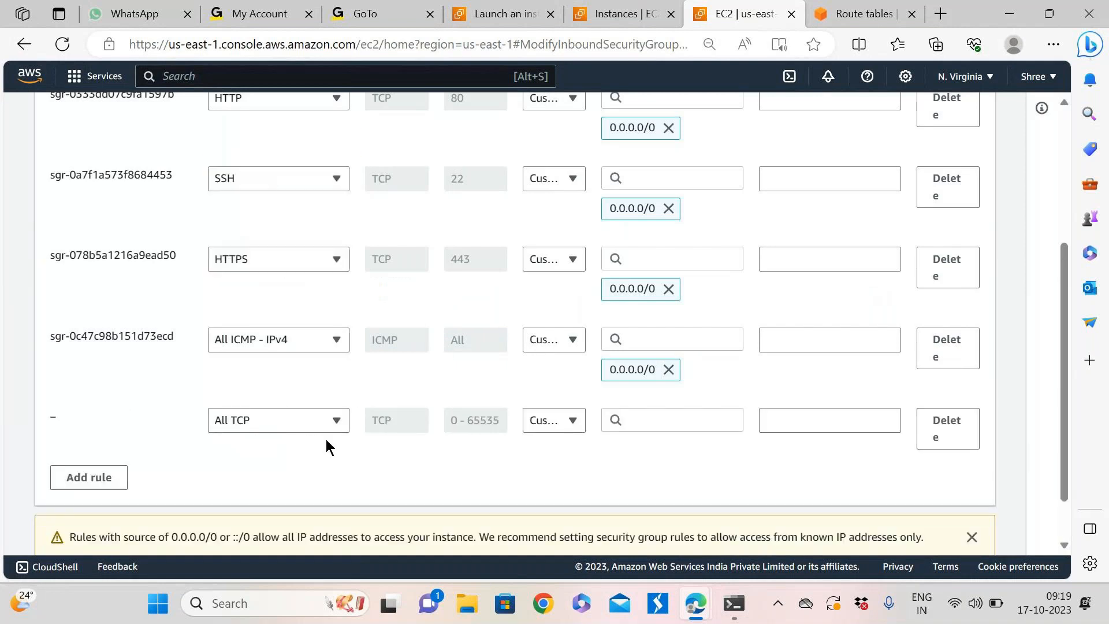
{"action": "left_click", "coordinate": [548, 420]}
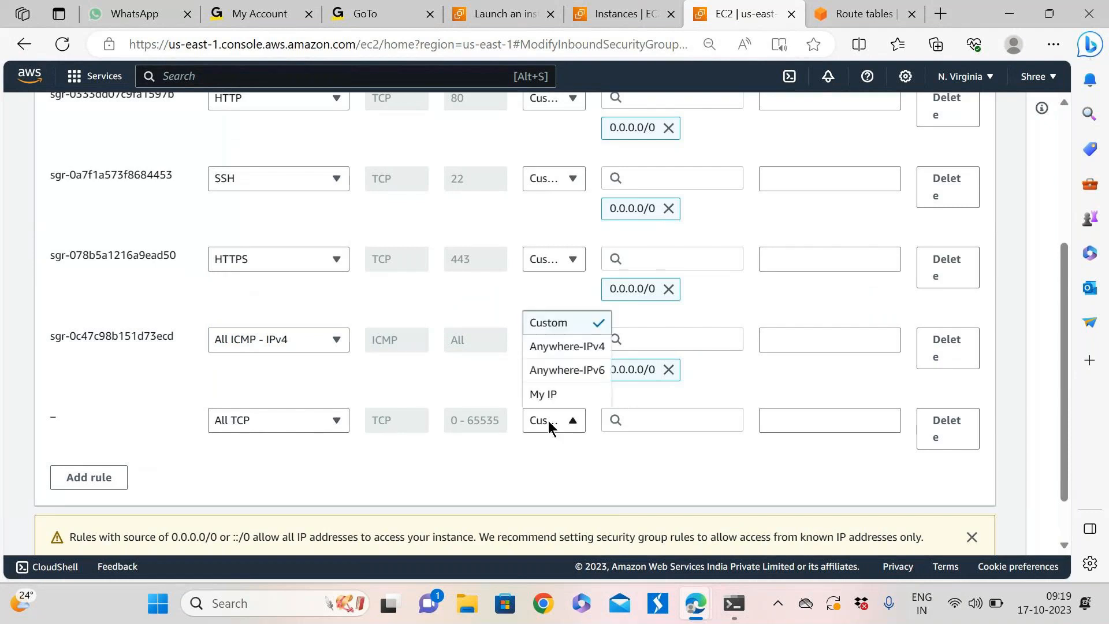
{"action": "left_click", "coordinate": [569, 350]}
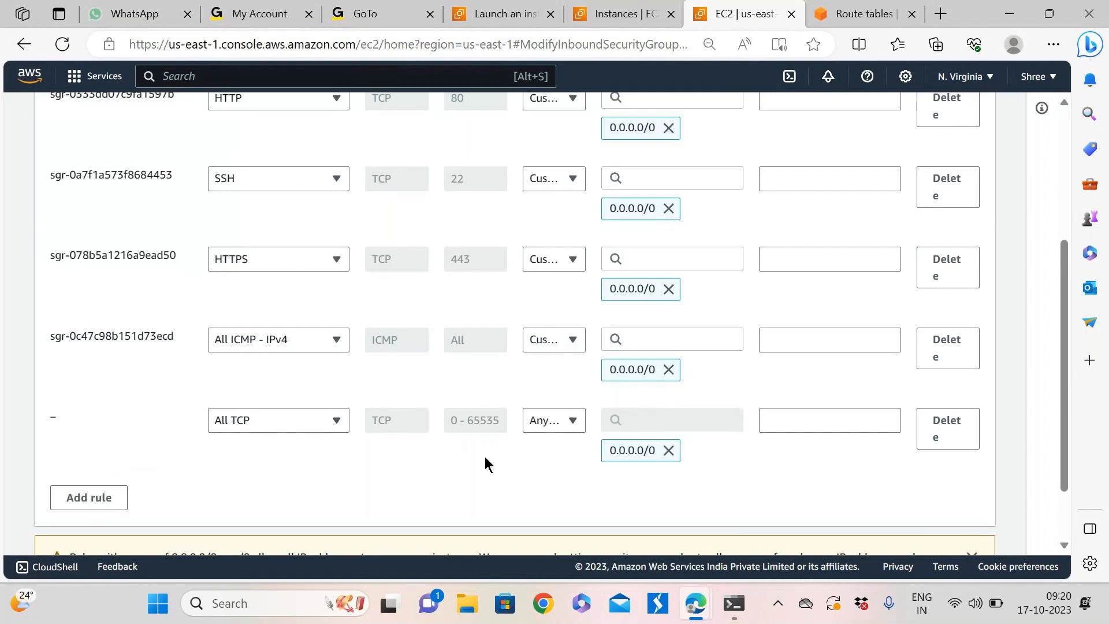
{"action": "scroll", "coordinate": [362, 462], "scroll_direction": "down", "scroll_amount": 2}
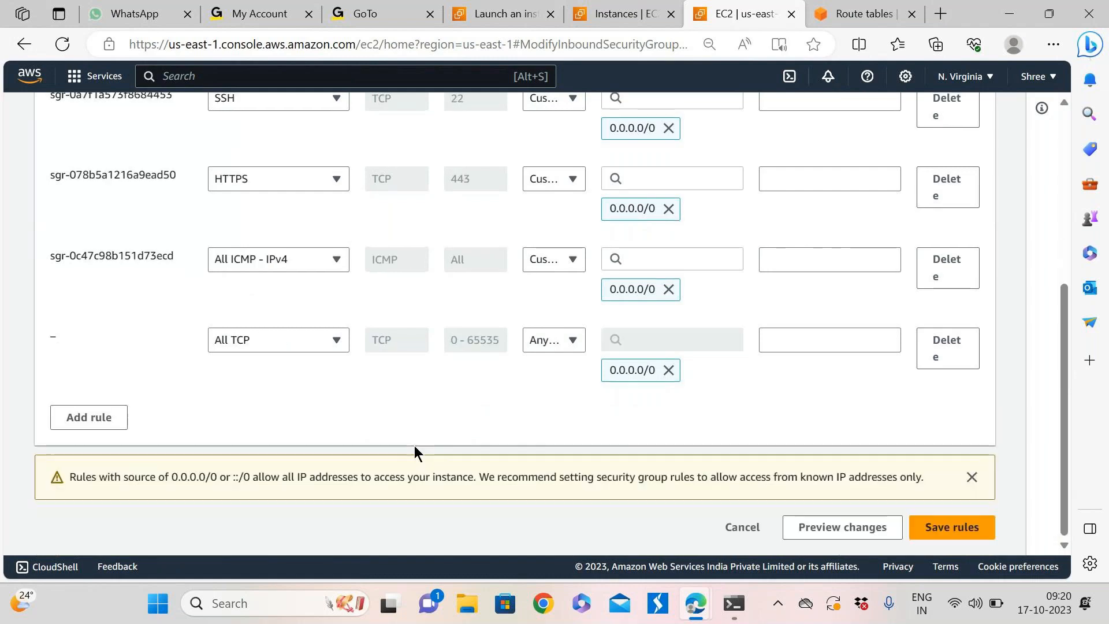
{"action": "left_click", "coordinate": [747, 528]}
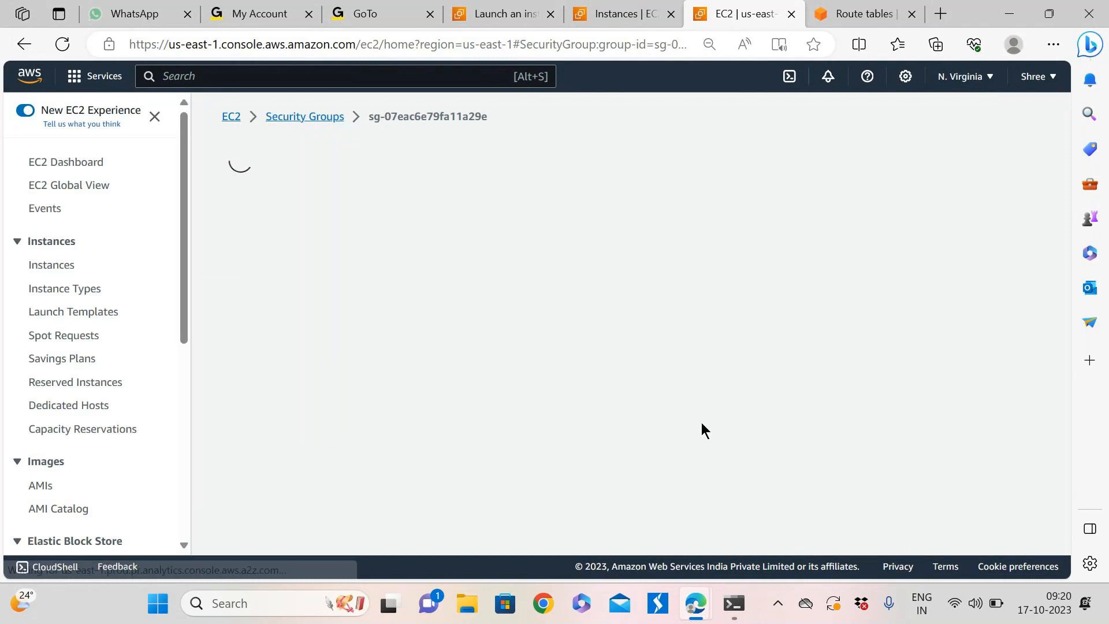
Compare the default security group's inbound rule types, ports and sources with the 0.0.0.0/0 internet gateway route in the VPC route table
{"action": "scroll", "coordinate": [583, 414], "scroll_direction": "down", "scroll_amount": 2}
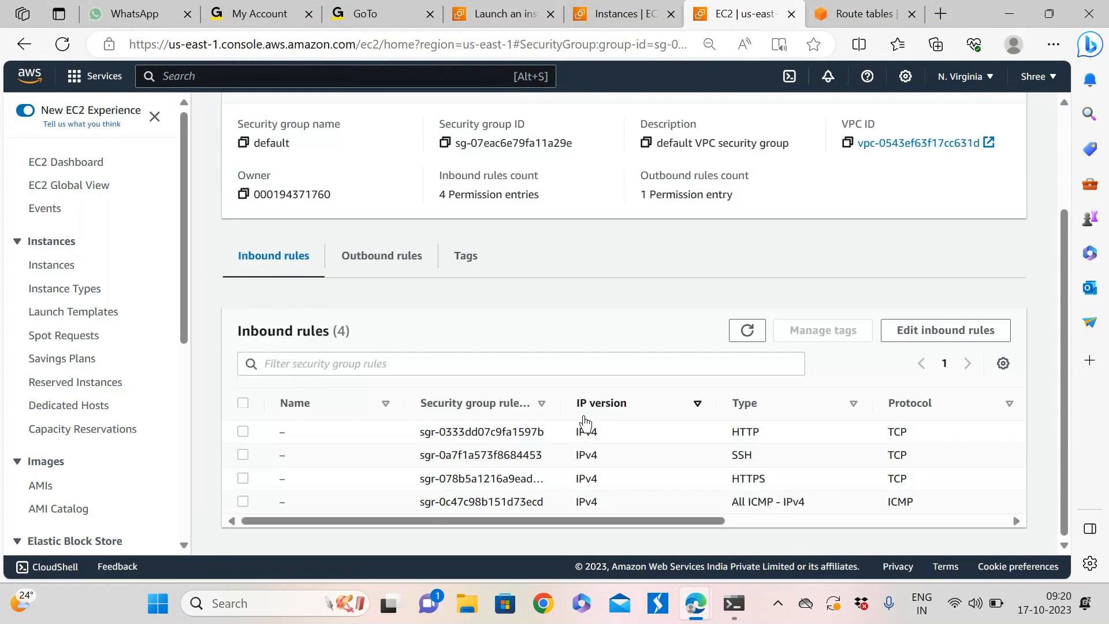
{"action": "left_click", "coordinate": [843, 18]}
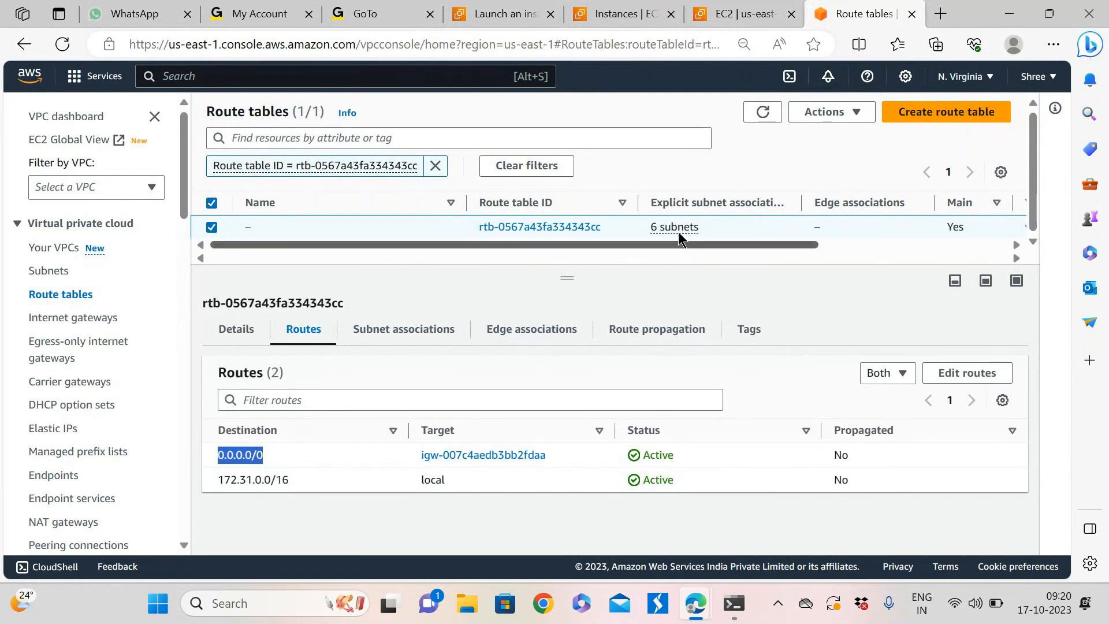
{"action": "left_click", "coordinate": [726, 12]}
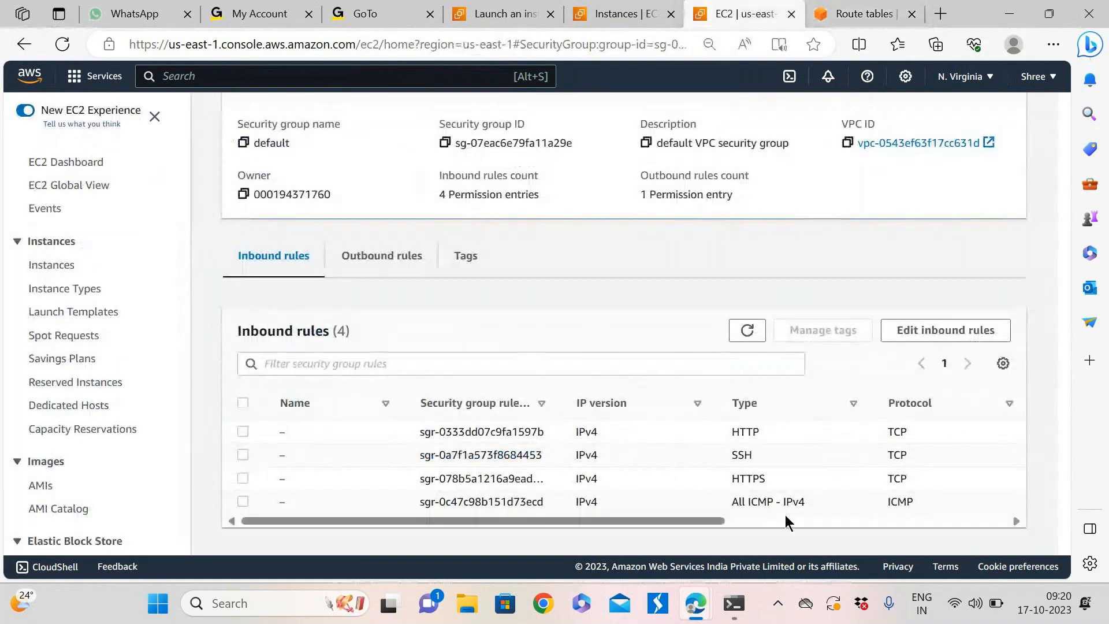
{"action": "left_click_drag", "start_coordinate": [714, 521], "coordinate": [970, 525]}
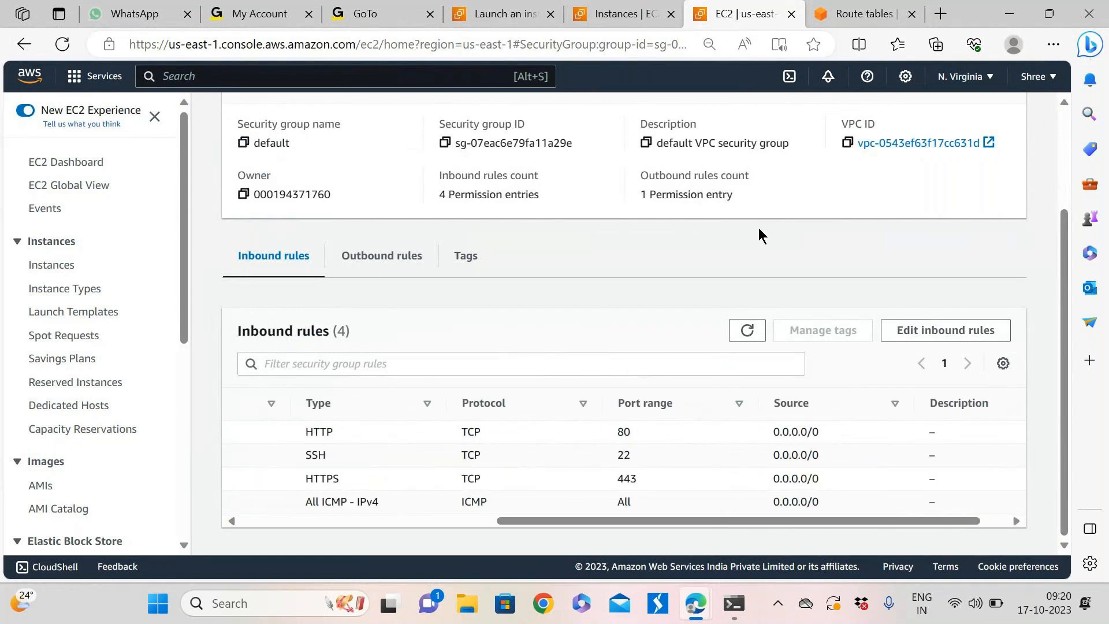
{"action": "left_click_drag", "start_coordinate": [809, 518], "coordinate": [823, 517]}
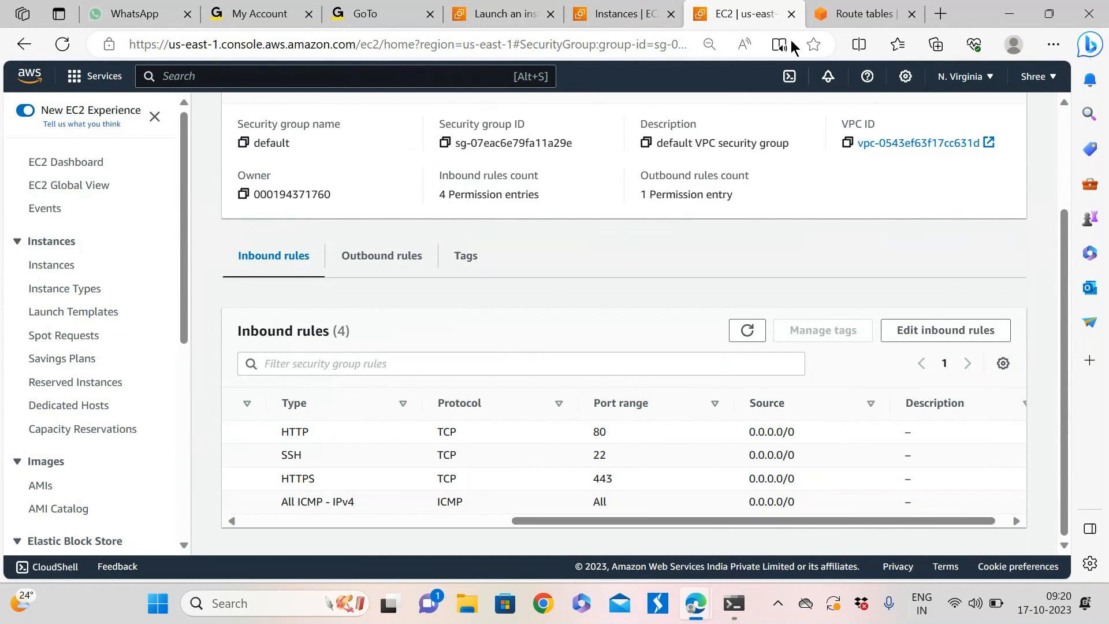
{"action": "left_click", "coordinate": [835, 13]}
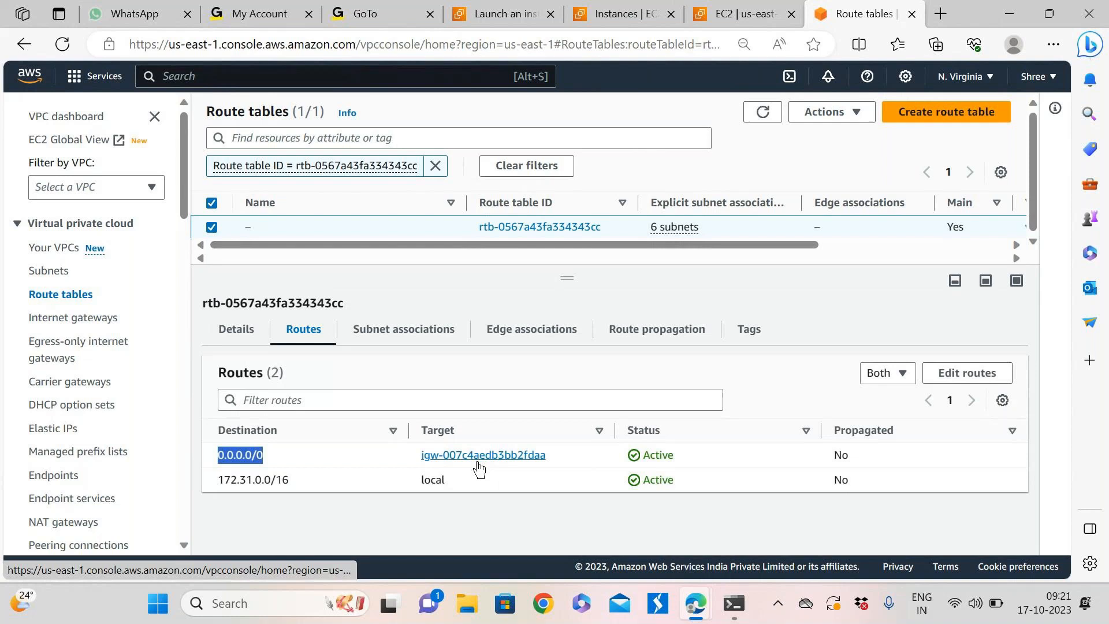
{"action": "mouse_move", "coordinate": [271, 225]}
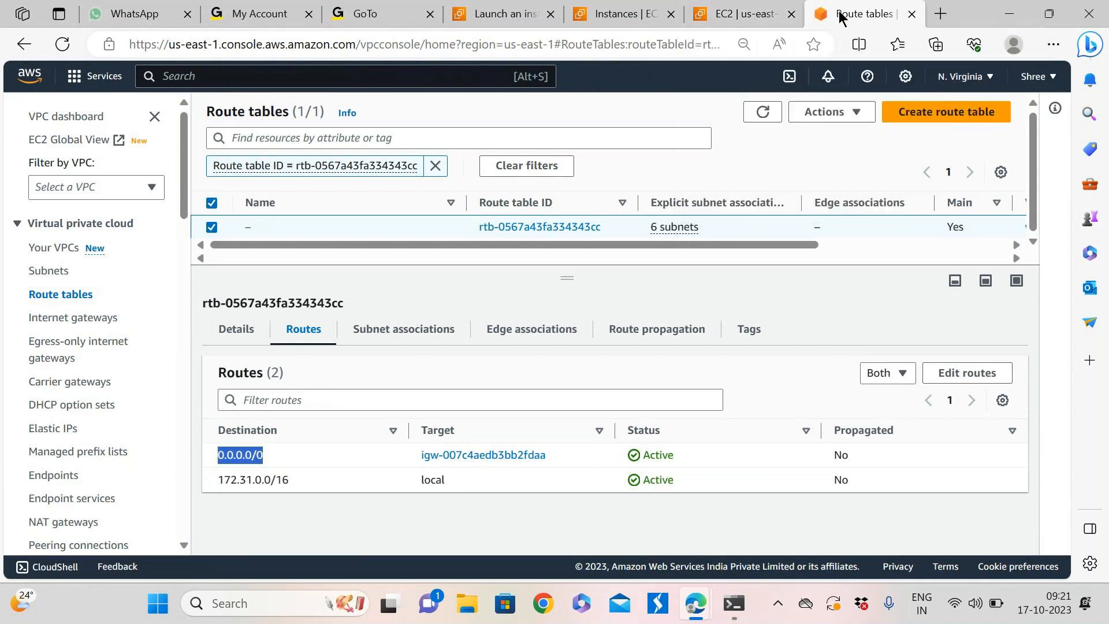
{"action": "left_click", "coordinate": [941, 13]}
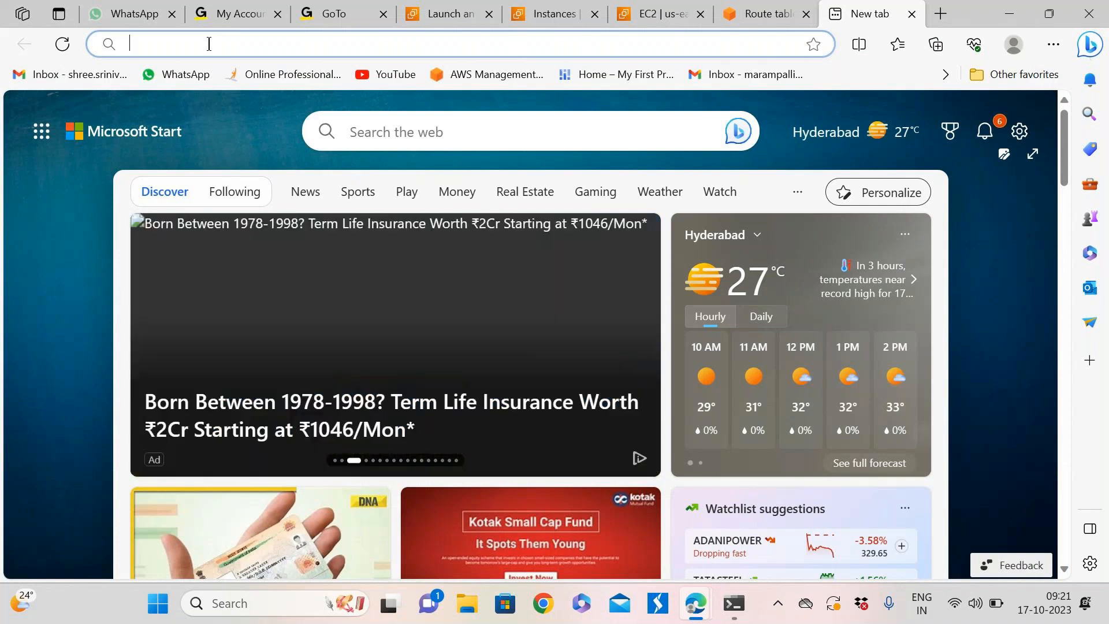
{"action": "type", "text": "google.com"}
{"action": "key", "text": "Return"}
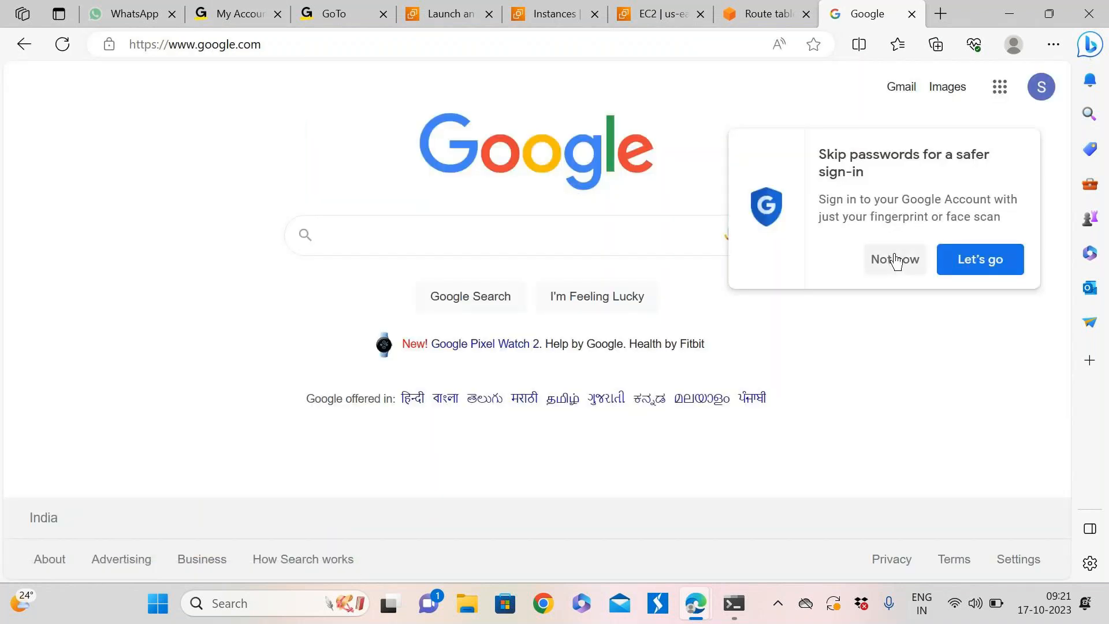
{"action": "left_click", "coordinate": [895, 260]}
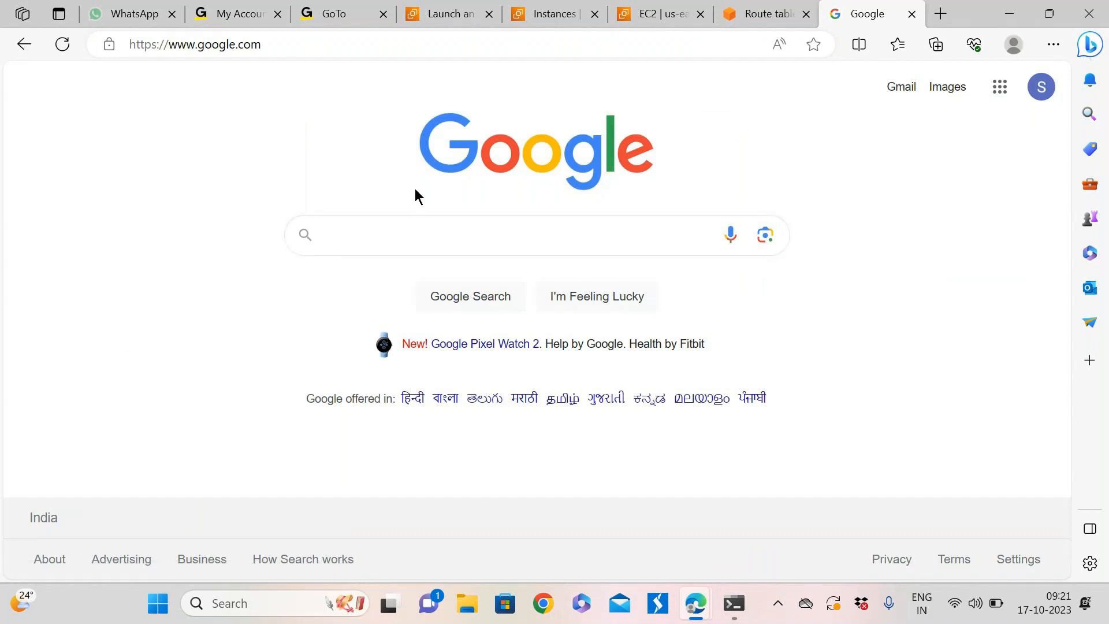
{"action": "left_click", "coordinate": [282, 41]}
{"action": "left_click", "coordinate": [282, 43]}
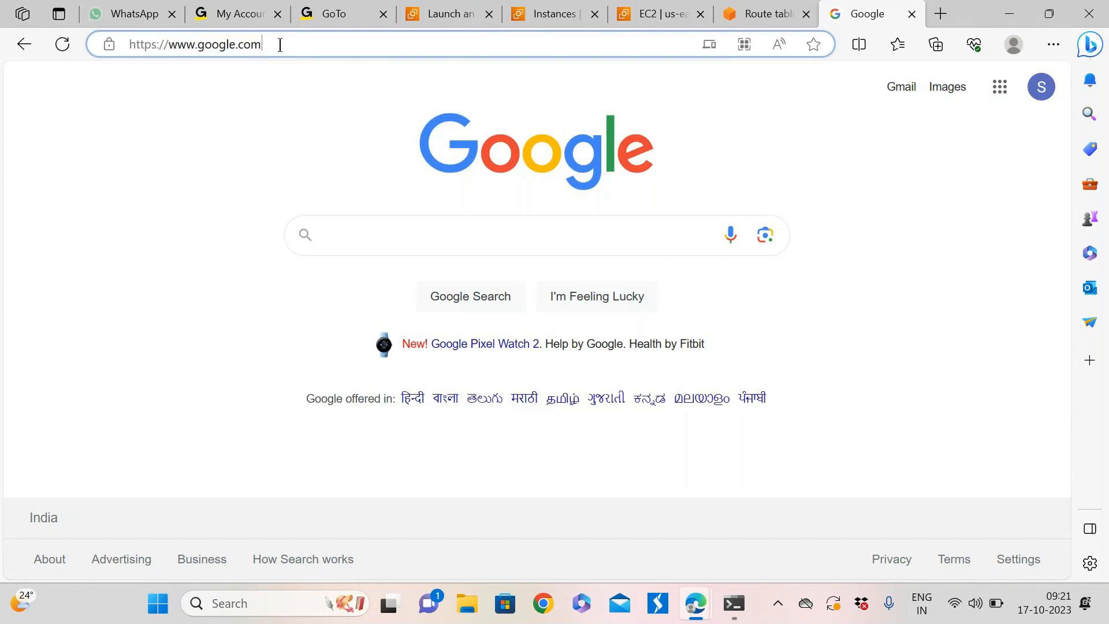
{"action": "left_click_drag", "start_coordinate": [260, 44], "coordinate": [169, 46]}
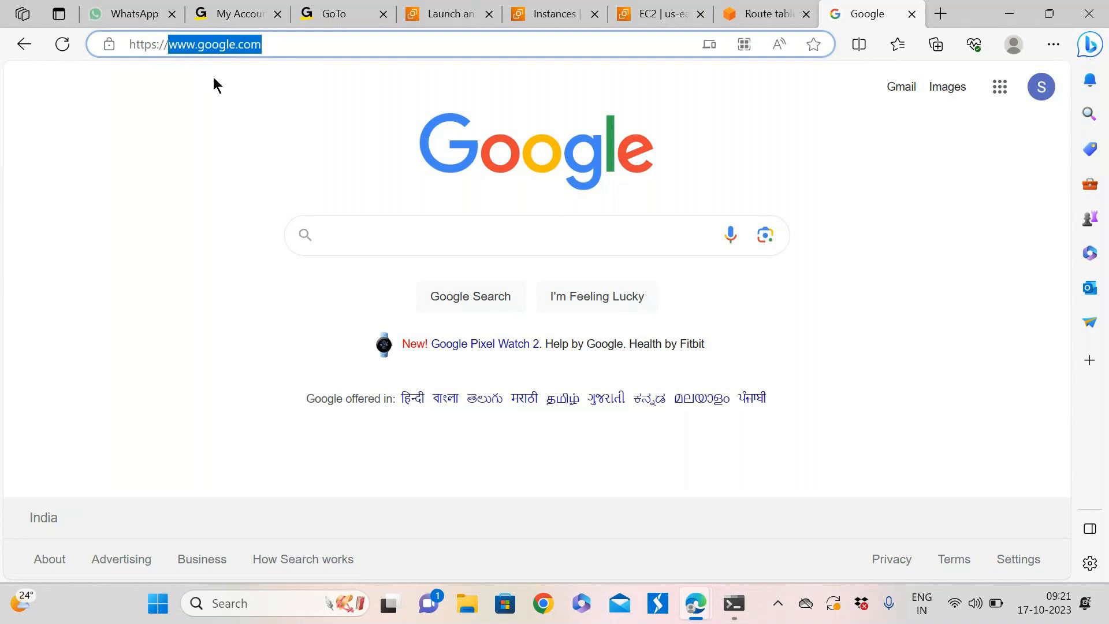
{"action": "left_click", "coordinate": [733, 604]}
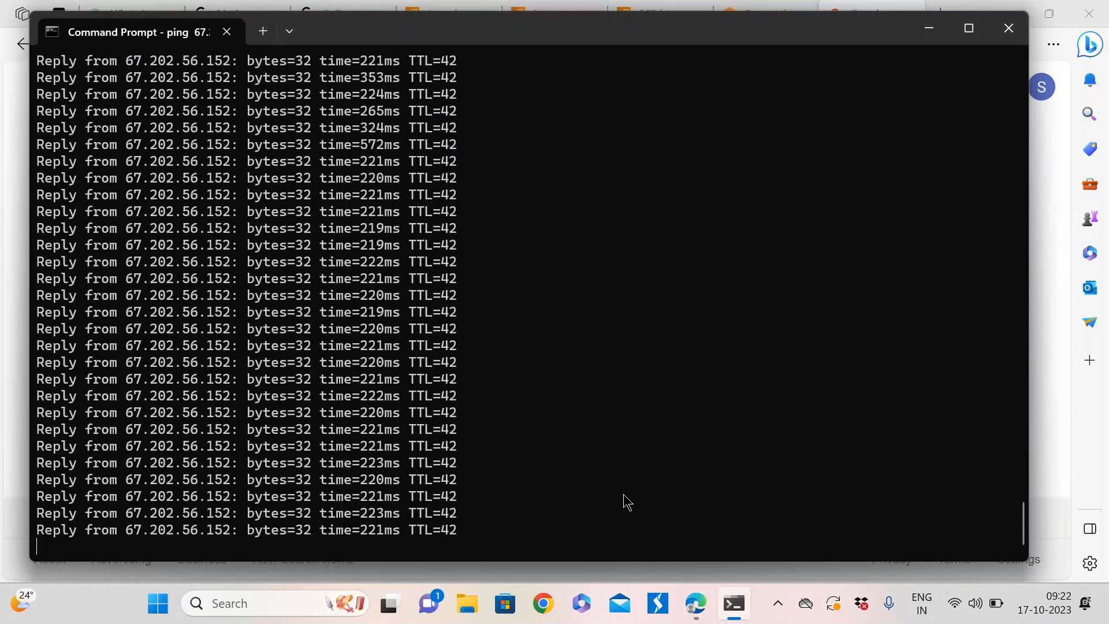
{"action": "key", "text": "ctrl+c"}
{"action": "type", "text": "nsll"}
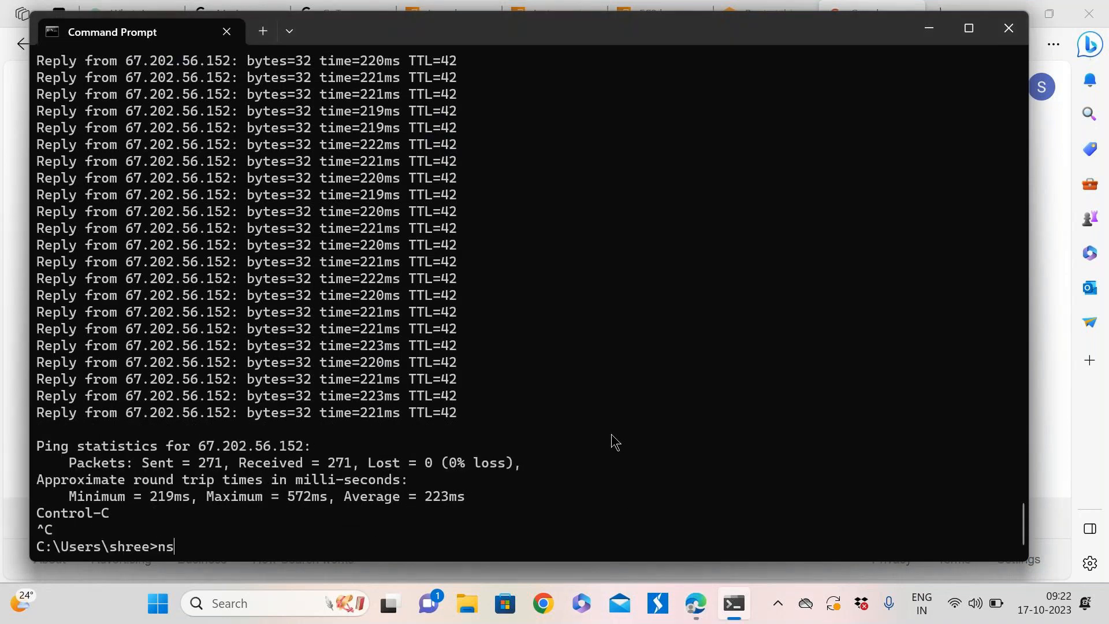
{"action": "key", "text": "BackSpace"}
{"action": "type", "text": "ookup"}
{"action": "key", "text": "ctrl+v"}
{"action": "key", "text": "BackSpace"}
{"action": "key", "text": "BackSpace"}
{"action": "key", "text": "BackSpace"}
{"action": "key", "text": "BackSpace"}
{"action": "key", "text": "BackSpace"}
{"action": "key", "text": "BackSpace"}
{"action": "key", "text": "BackSpace"}
{"action": "key", "text": "BackSpace"}
{"action": "key", "text": "BackSpace"}
{"action": "key", "text": "BackSpace"}
{"action": "key", "text": "BackSpace"}
{"action": "key", "text": "BackSpace"}
{"action": "key", "text": "BackSpace"}
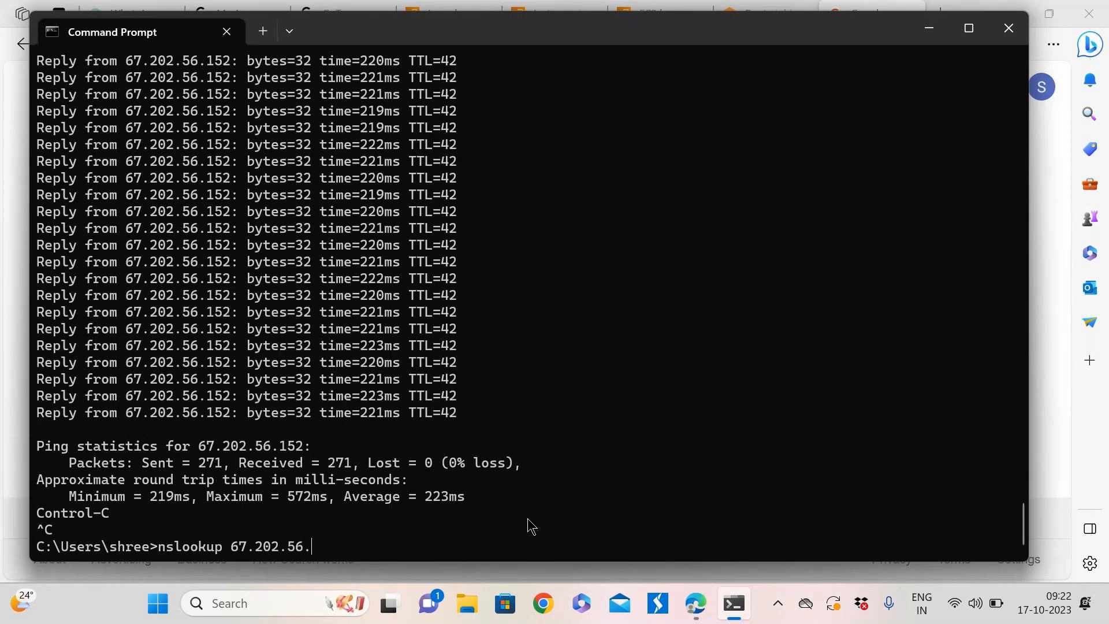
{"action": "type", "text": "www.gg"}
{"action": "key", "text": "BackSpace"}
{"action": "type", "text": "oogle.com"}
{"action": "key", "text": "Return"}
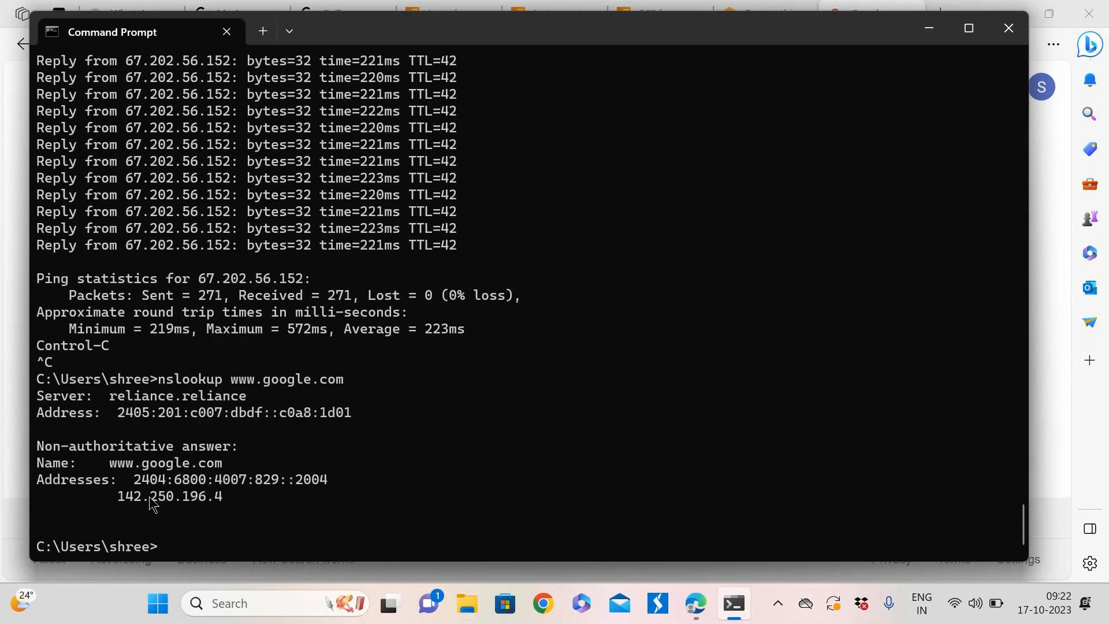
{"action": "left_click_drag", "start_coordinate": [117, 497], "coordinate": [200, 496]}
{"action": "left_click", "coordinate": [166, 499]}
{"action": "left_click_drag", "start_coordinate": [116, 496], "coordinate": [226, 502]}
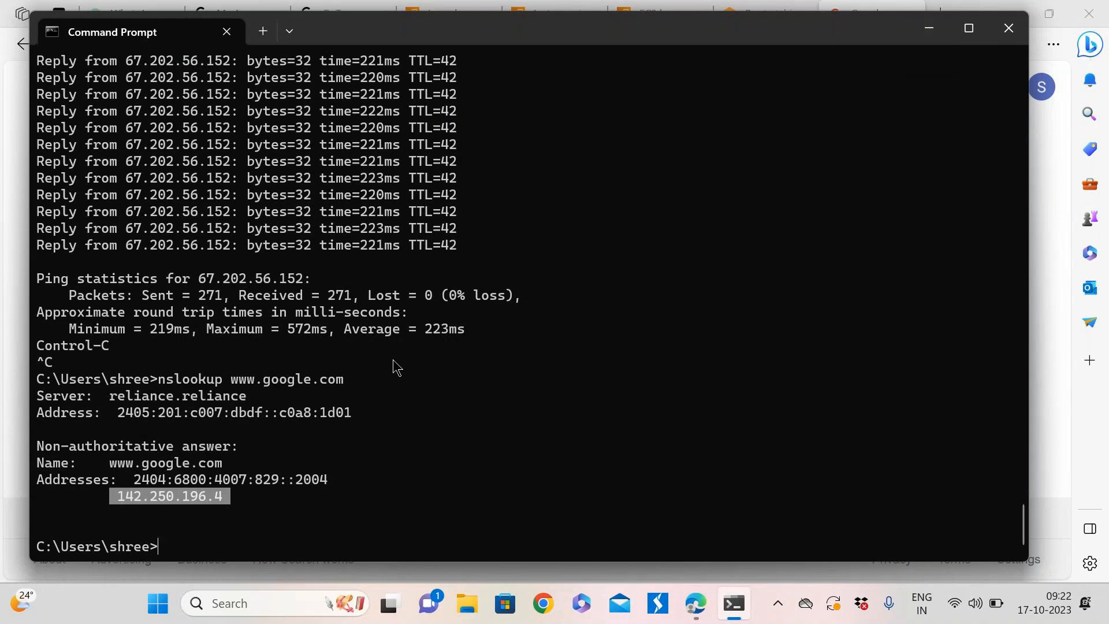
{"action": "left_click", "coordinate": [207, 513]}
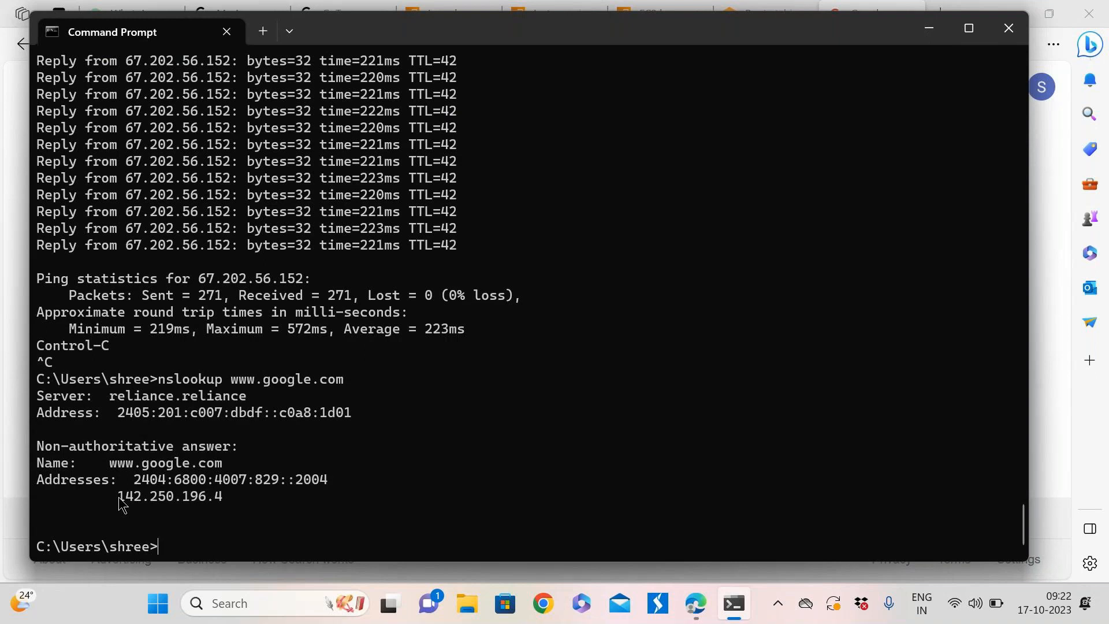
{"action": "left_click_drag", "start_coordinate": [118, 497], "coordinate": [224, 500]}
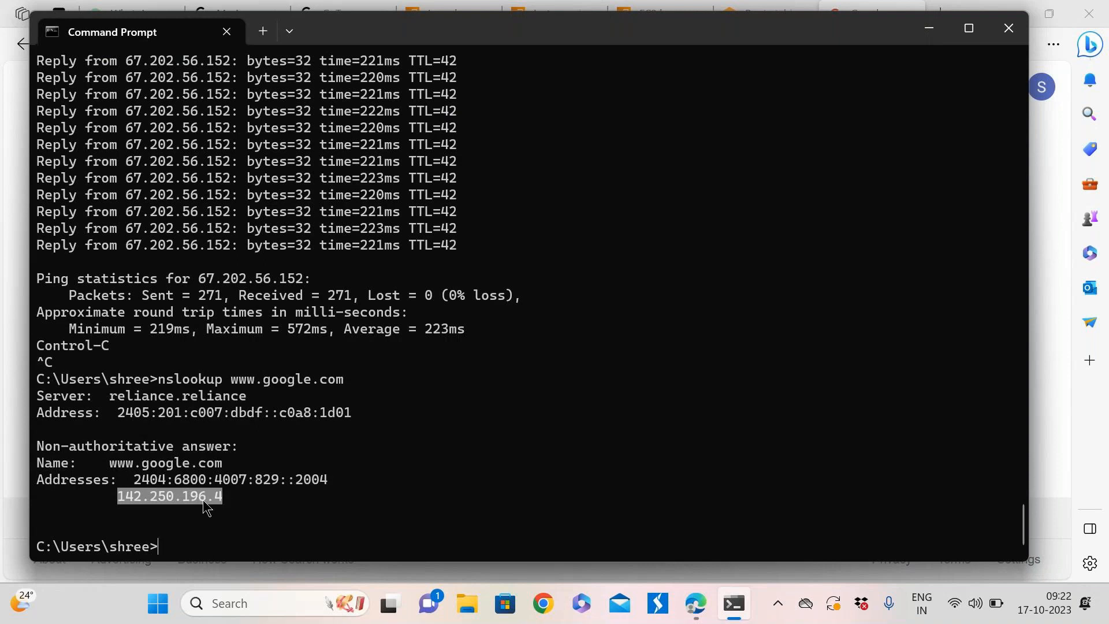
{"action": "left_click", "coordinate": [929, 28]}
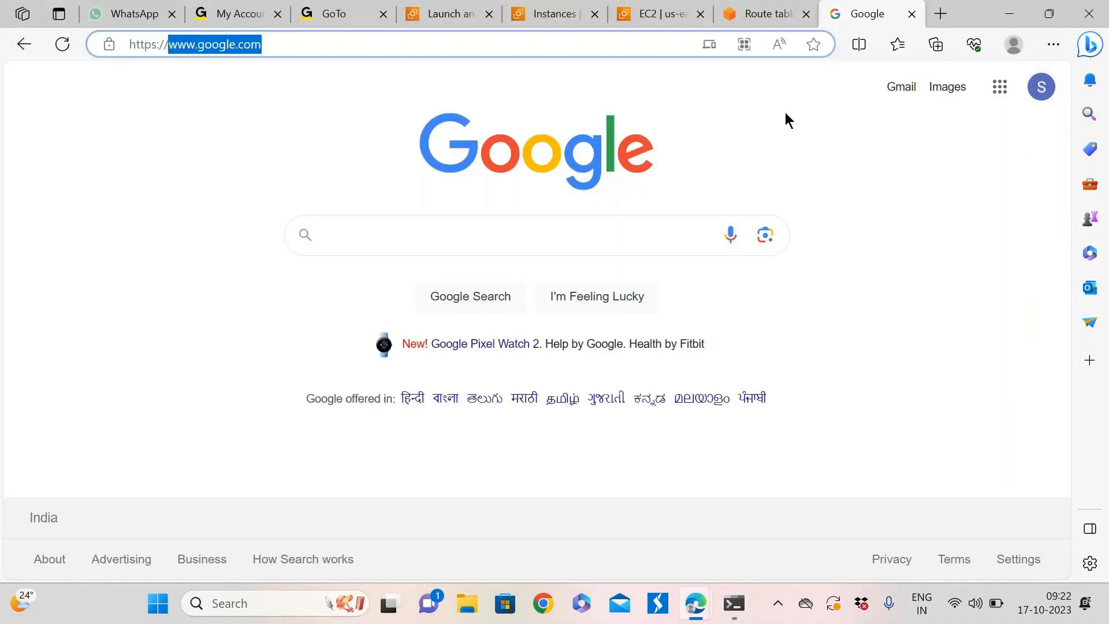
{"action": "left_click", "coordinate": [518, 47]}
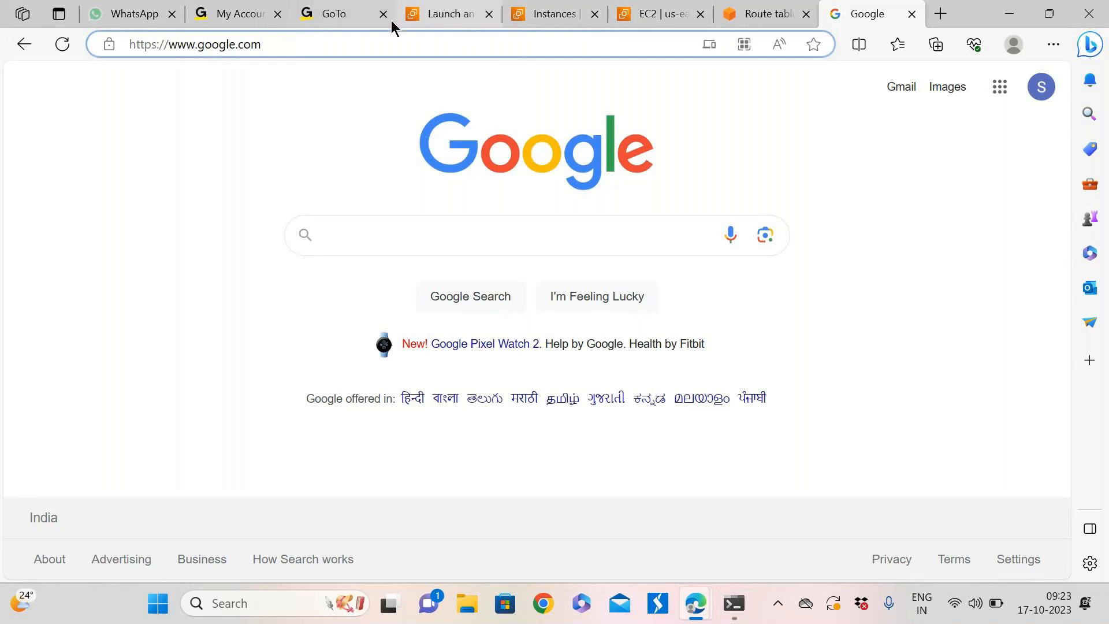
Open the list of running instances from the EC2 dashboard
{"action": "left_click", "coordinate": [428, 15]}
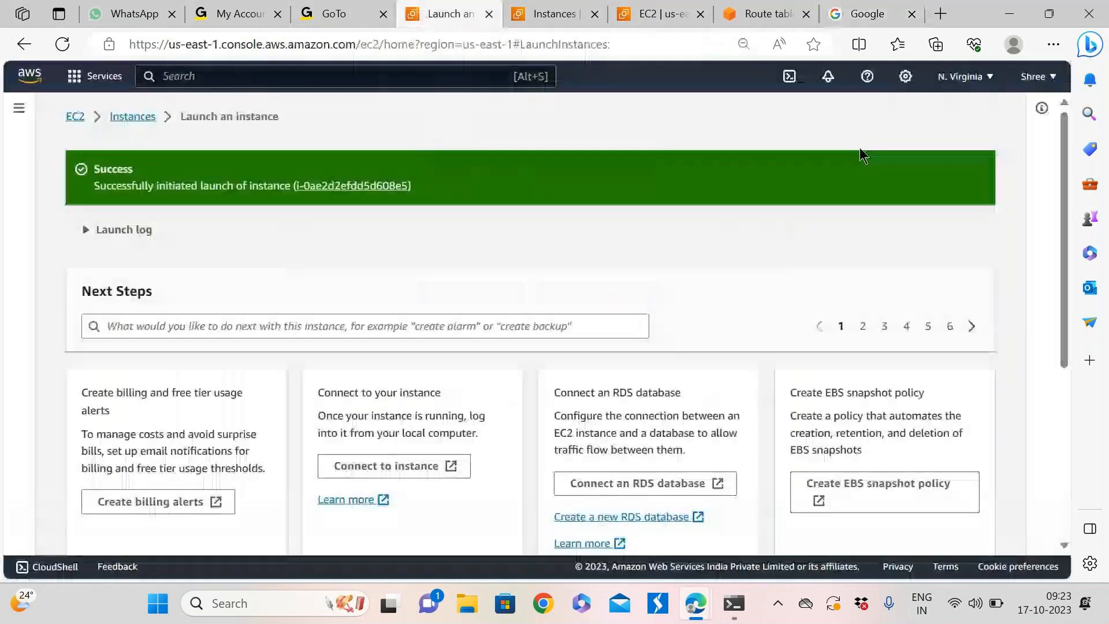
{"action": "left_click", "coordinate": [75, 116]}
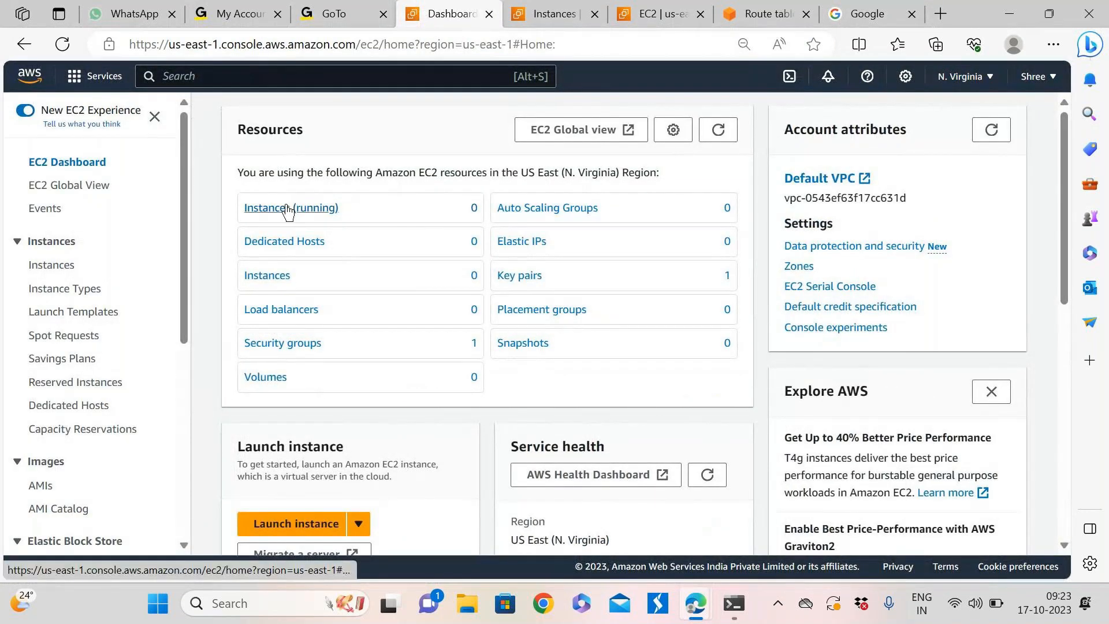
{"action": "left_click", "coordinate": [264, 209]}
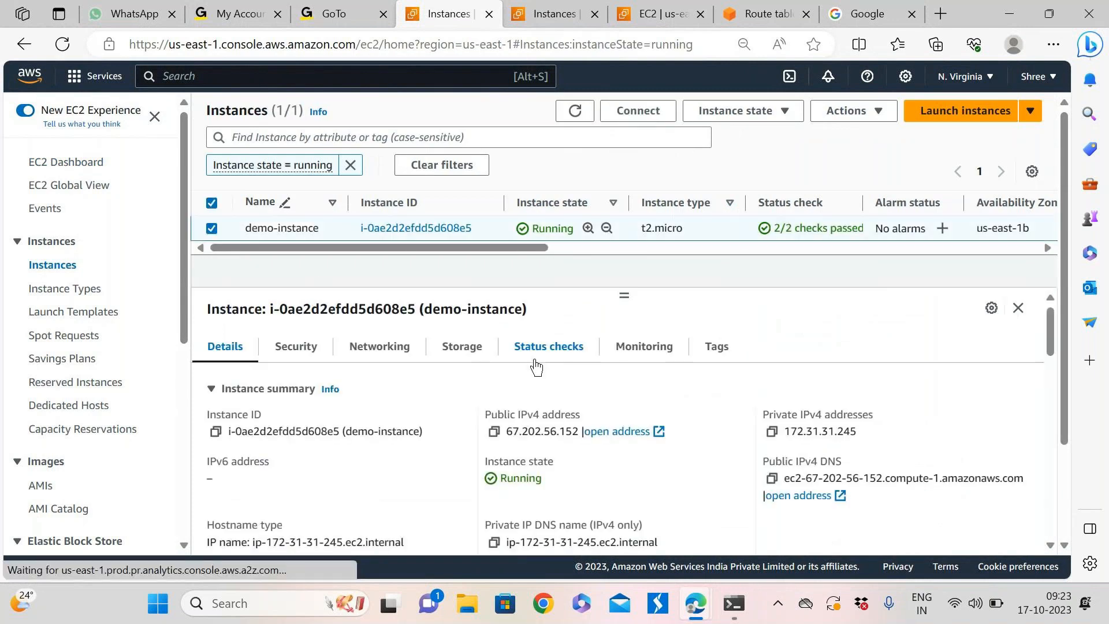
Copy demo-instance's public IPv4 address and filter the instances list by 67.202.56.152
{"action": "left_click", "coordinate": [495, 432]}
{"action": "left_click", "coordinate": [379, 138]}
{"action": "key", "text": "ctrl+v"}
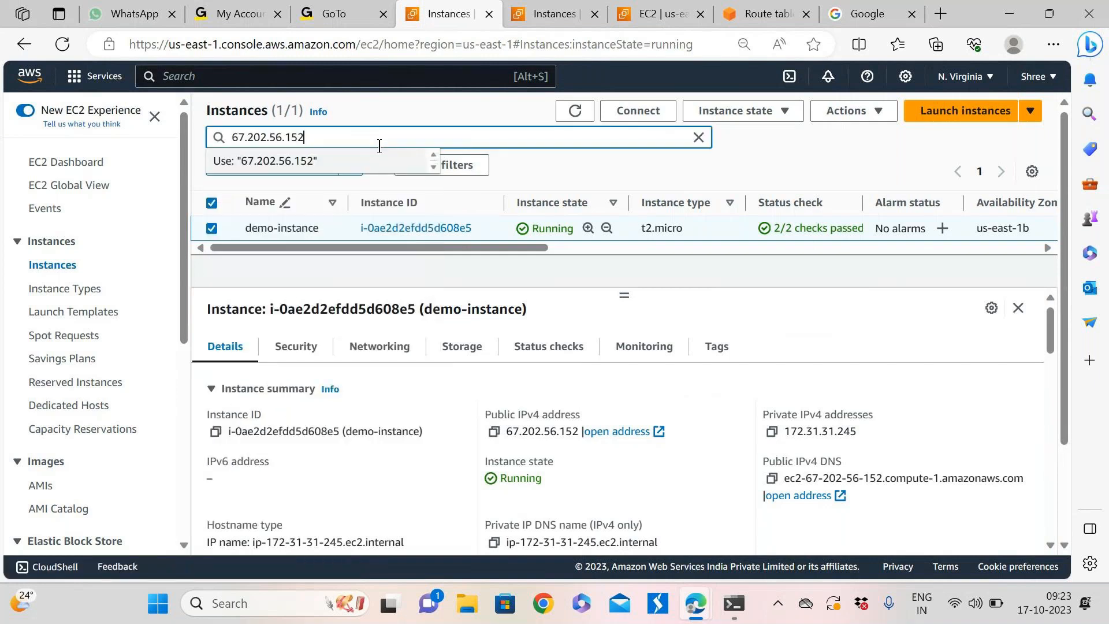
{"action": "key", "text": "Return"}
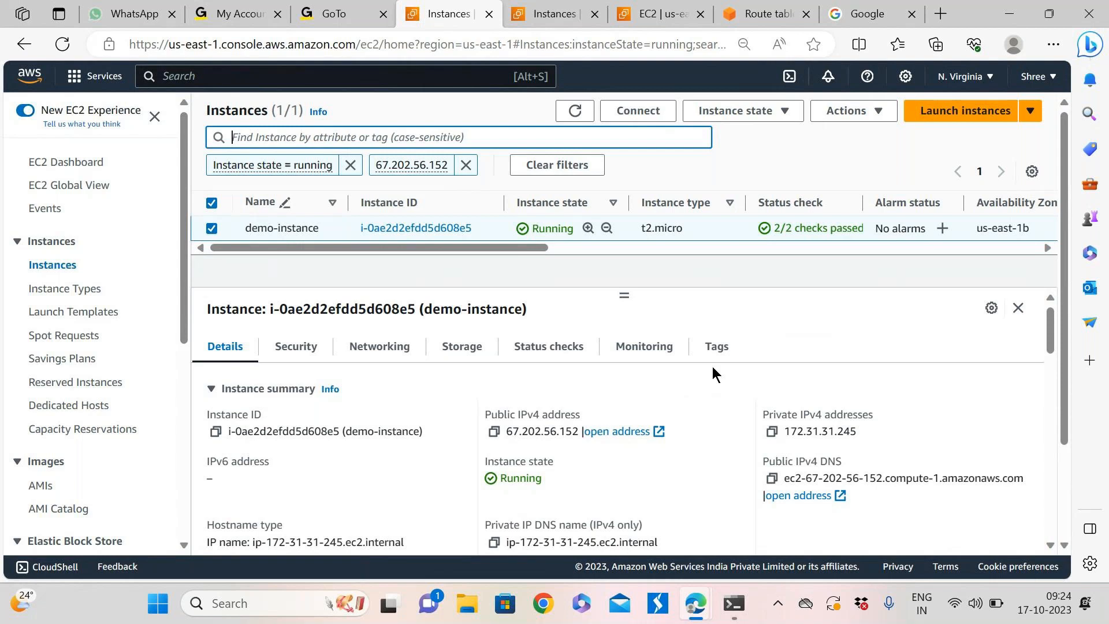
Look through the filter attributes offered for the instances list, including the operators for VPC ID
{"action": "left_click", "coordinate": [289, 139]}
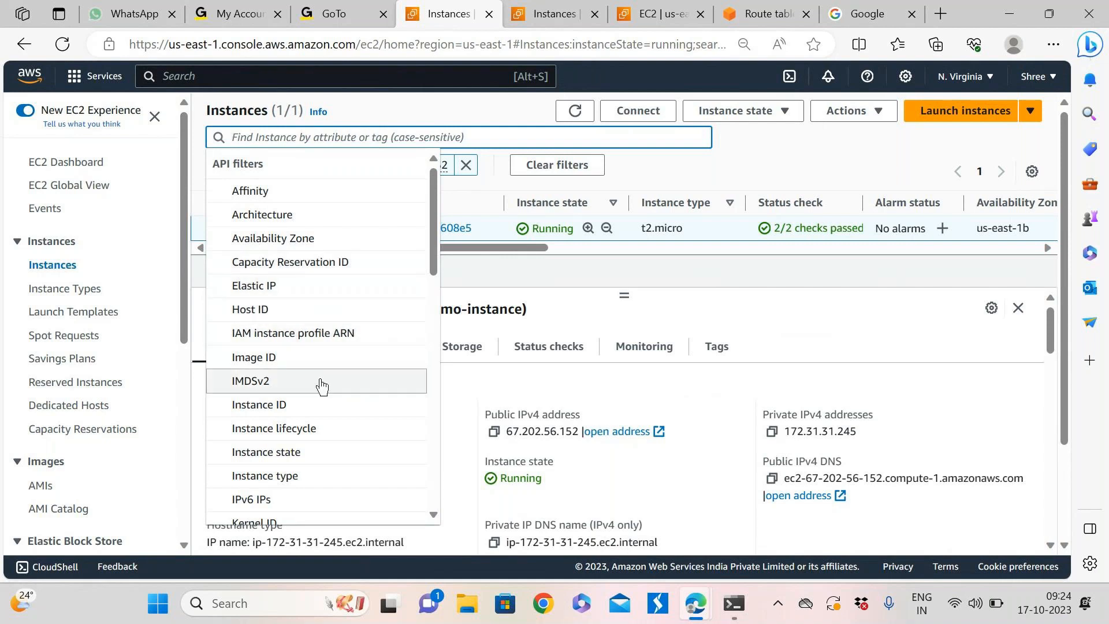
{"action": "scroll", "coordinate": [321, 398], "scroll_direction": "down", "scroll_amount": 3}
{"action": "scroll", "coordinate": [320, 410], "scroll_direction": "down", "scroll_amount": 6}
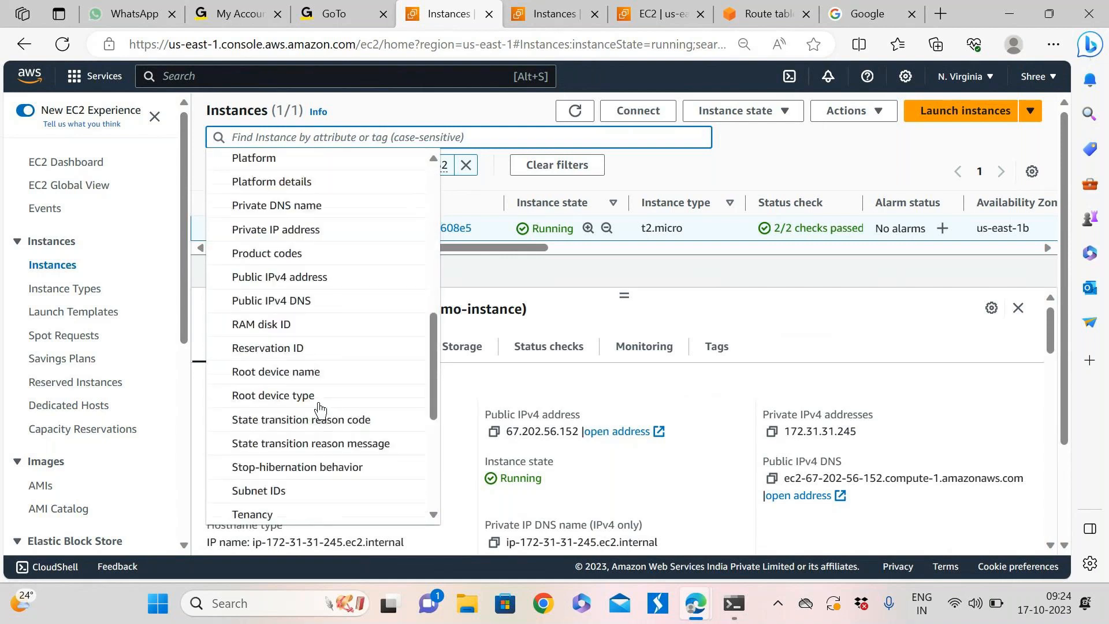
{"action": "scroll", "coordinate": [319, 409], "scroll_direction": "down", "scroll_amount": 5}
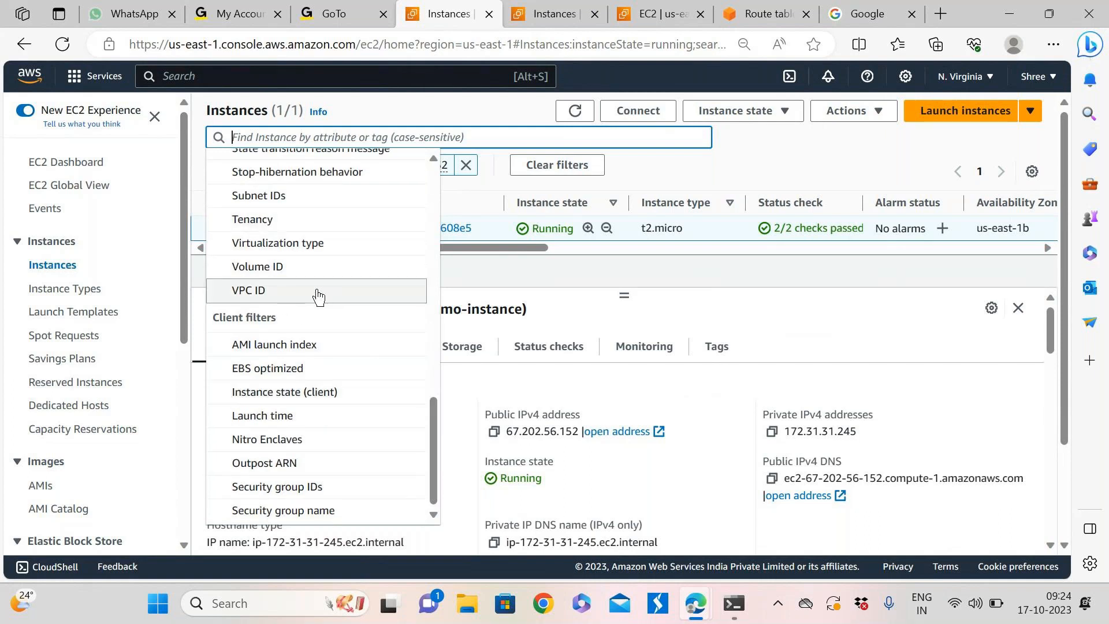
{"action": "left_click", "coordinate": [283, 295]}
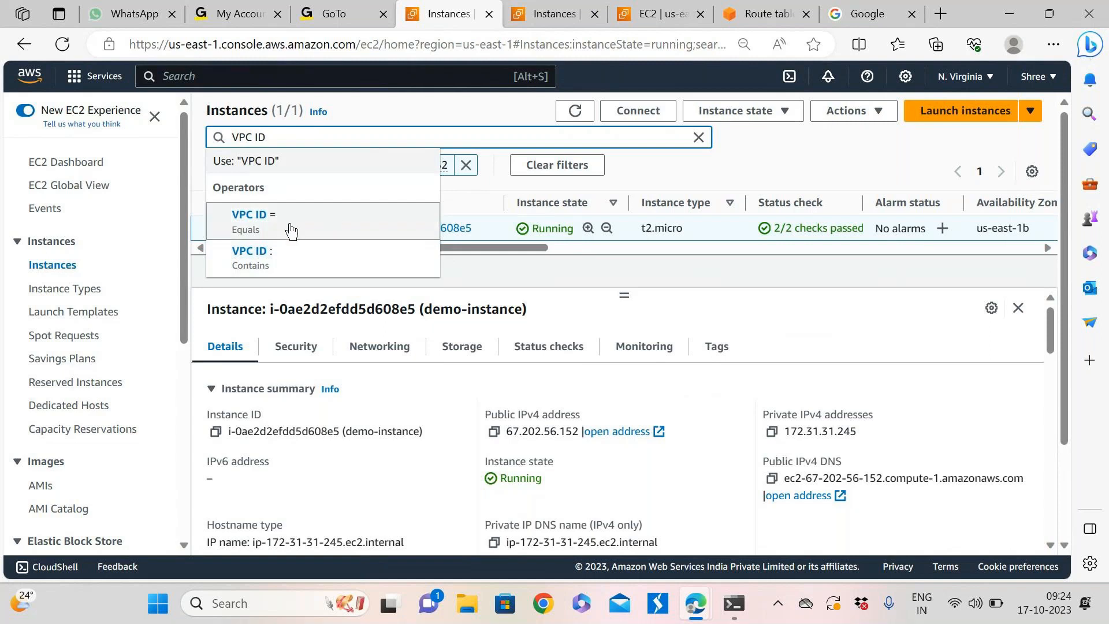
{"action": "left_click", "coordinate": [500, 269]}
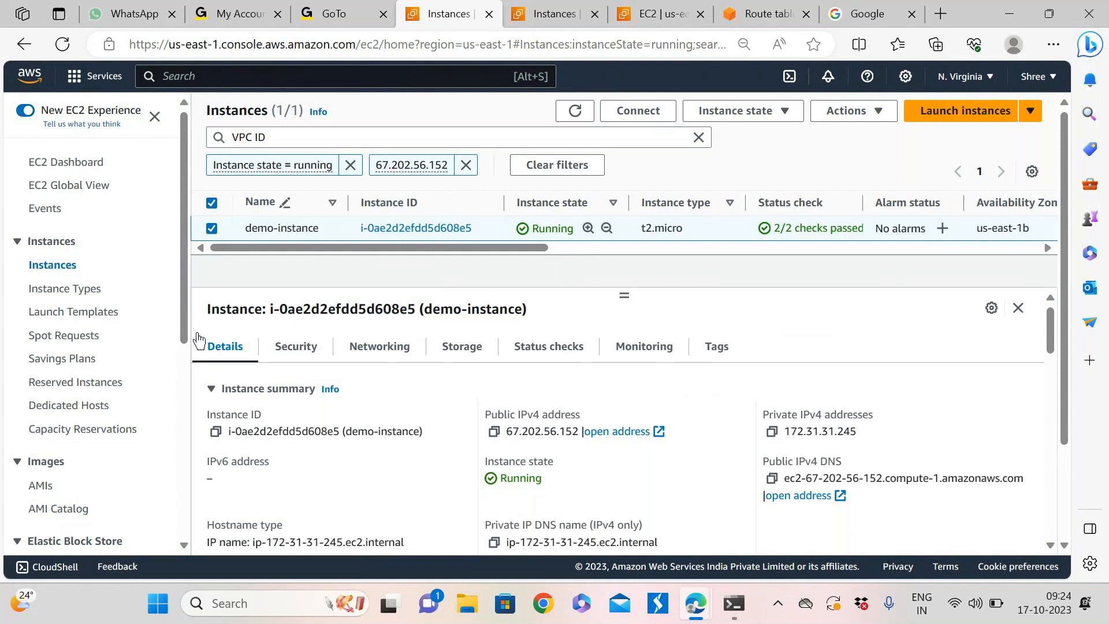
Open the list of network interfaces under Network & Security
{"action": "left_click_drag", "start_coordinate": [184, 259], "coordinate": [170, 443]}
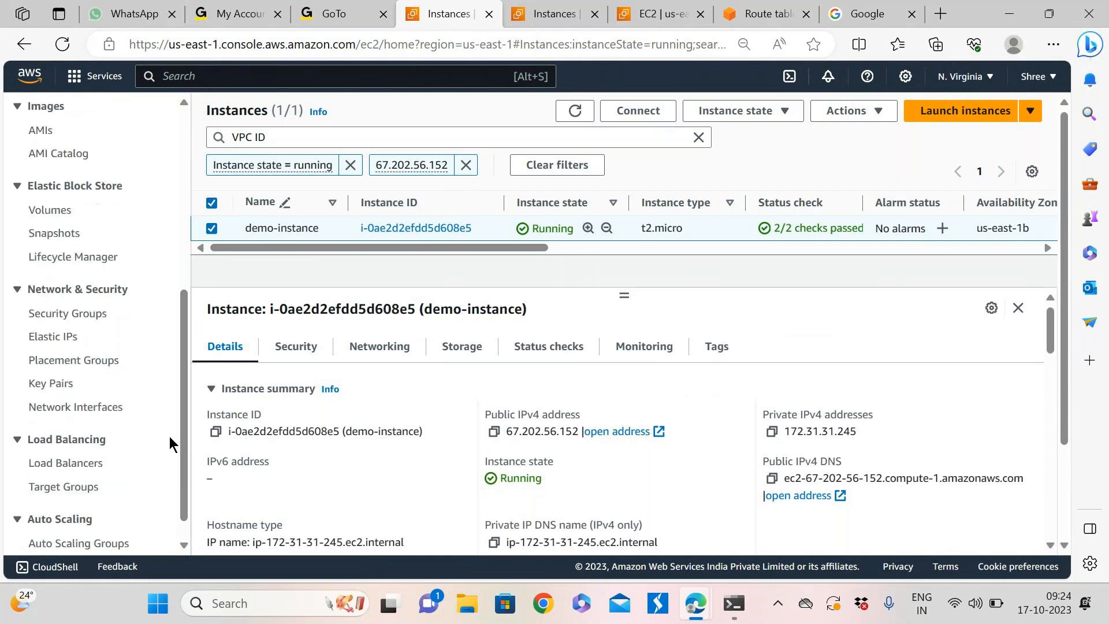
{"action": "left_click", "coordinate": [75, 409]}
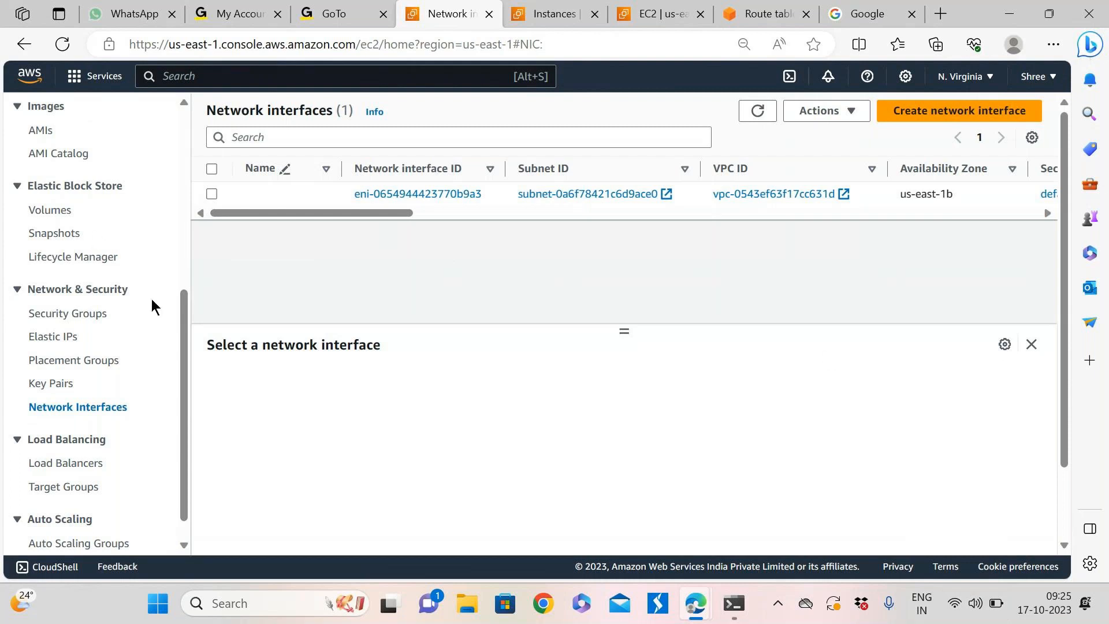
{"action": "left_click_drag", "start_coordinate": [187, 309], "coordinate": [214, 110]}
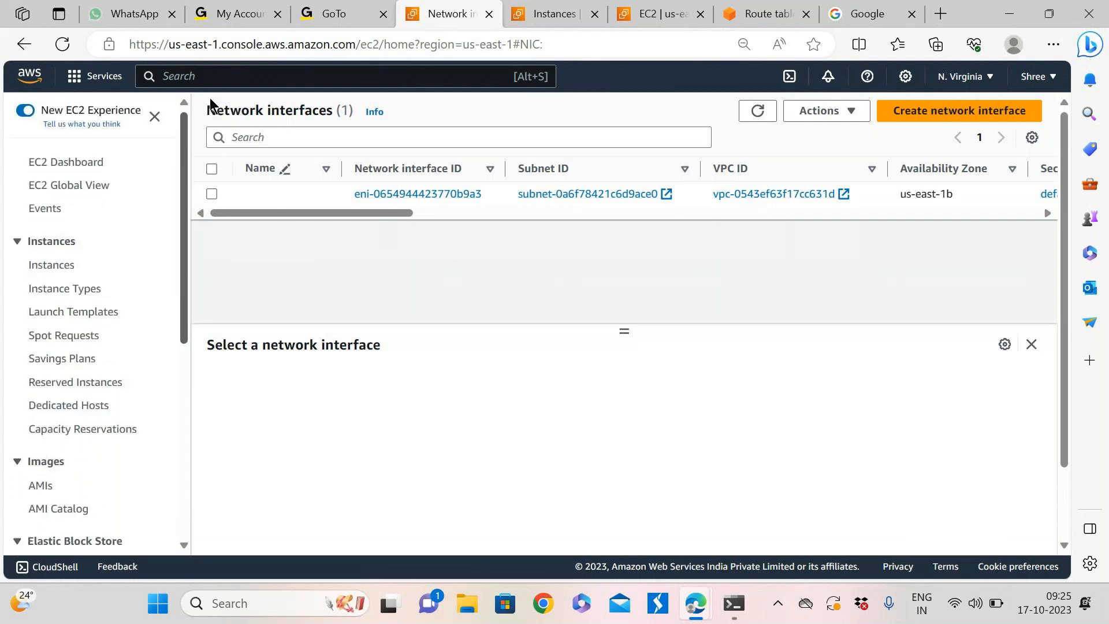
{"action": "left_click_drag", "start_coordinate": [186, 135], "coordinate": [181, 137]}
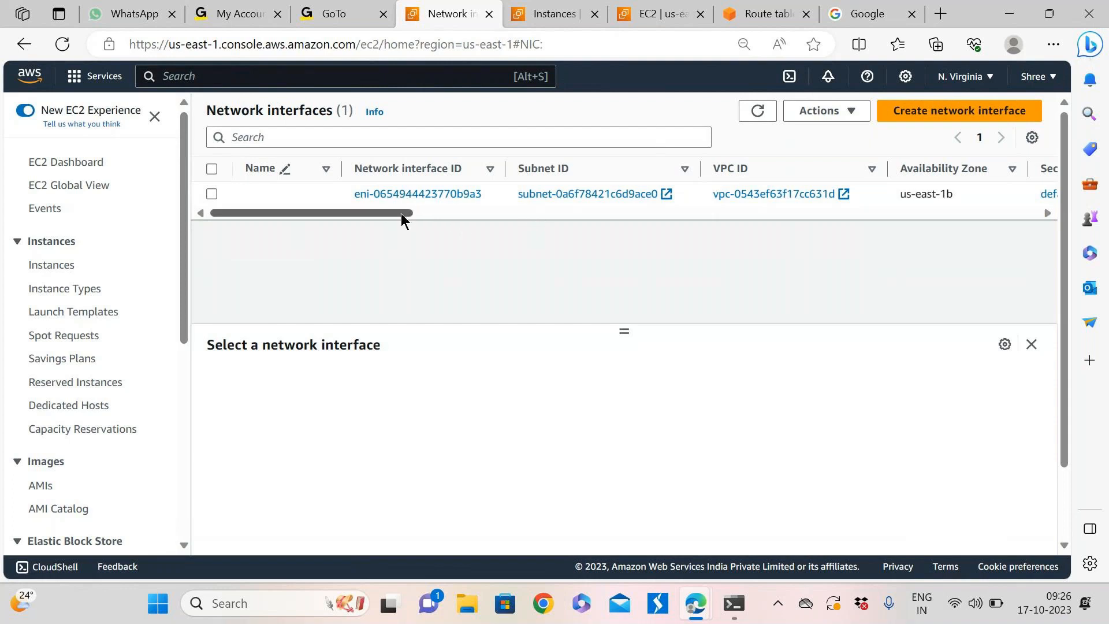
Open the details of the instance attached to the listed network interface in a separate browser tab and switch to it
{"action": "left_click_drag", "start_coordinate": [400, 213], "coordinate": [225, 134]}
{"action": "left_click_drag", "start_coordinate": [391, 212], "coordinate": [552, 217]}
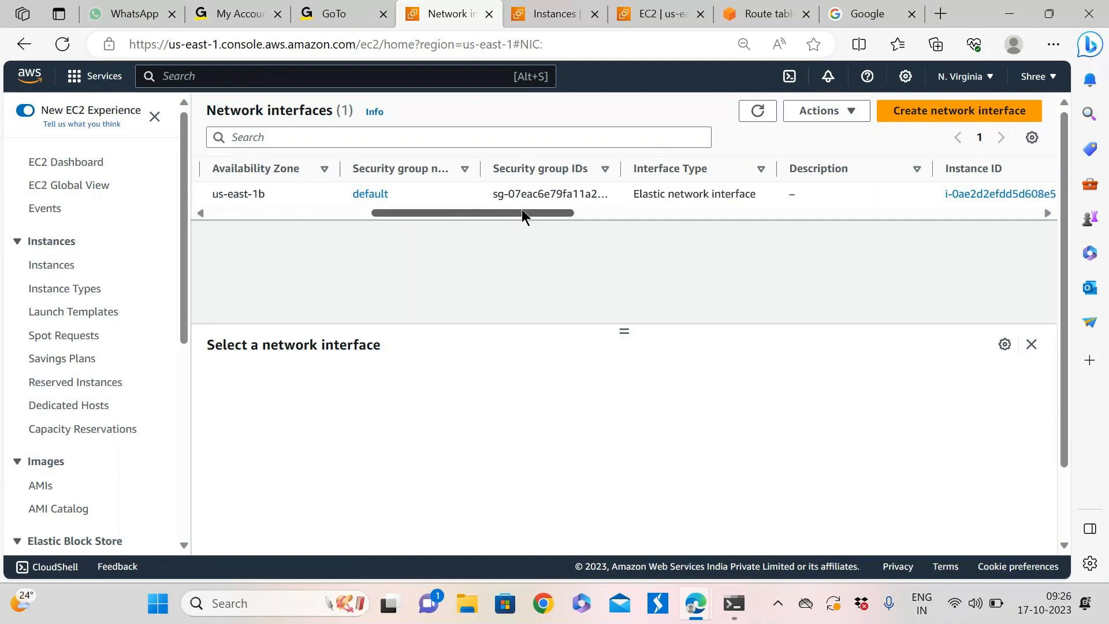
{"action": "left_click_drag", "start_coordinate": [521, 210], "coordinate": [591, 211]}
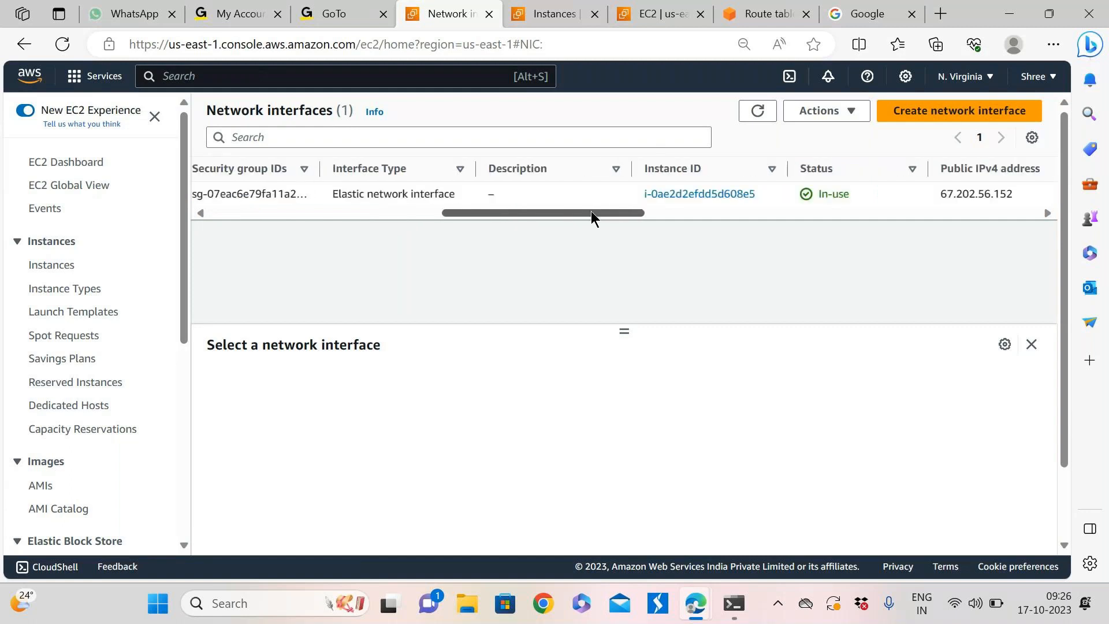
{"action": "middle_click", "coordinate": [687, 200]}
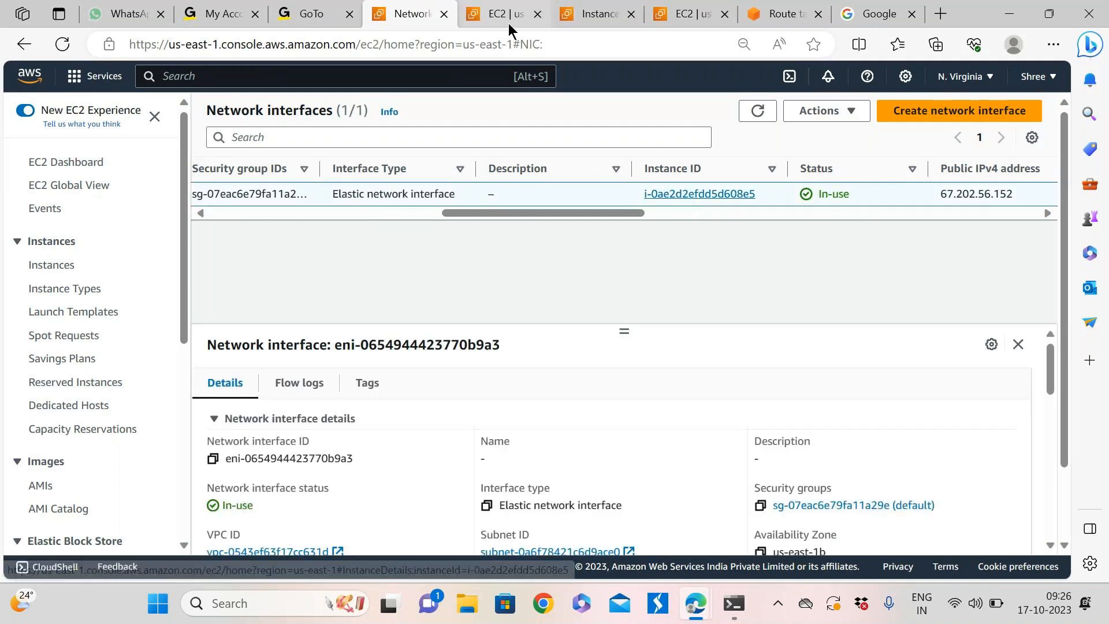
{"action": "left_click", "coordinate": [503, 14]}
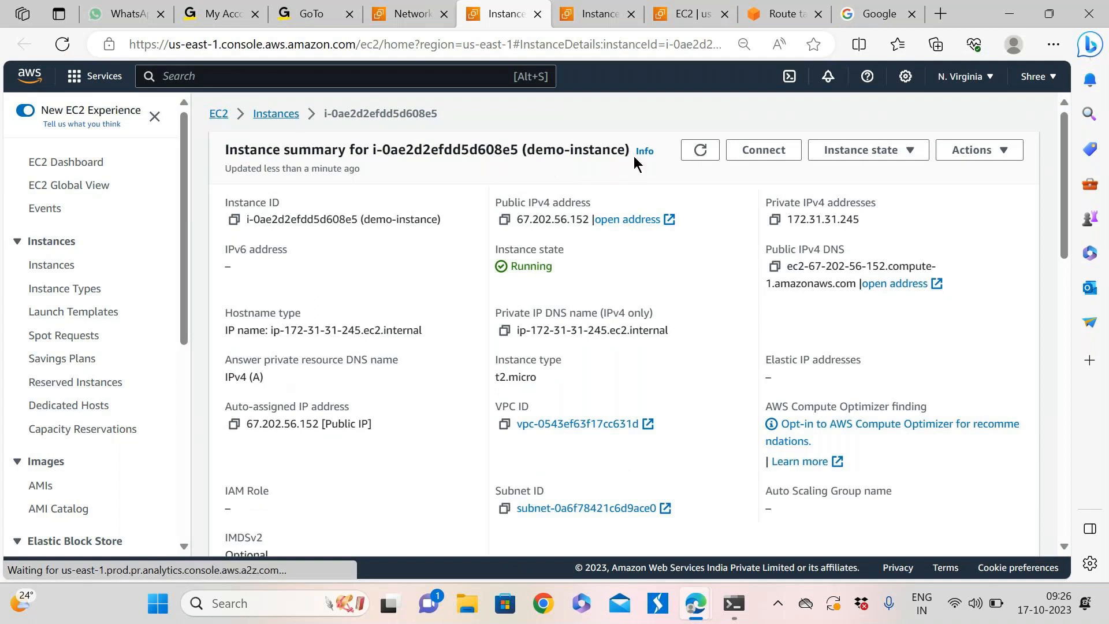
Examine demo-instance's details, including its launch time
{"action": "scroll", "coordinate": [563, 352], "scroll_direction": "down", "scroll_amount": 2}
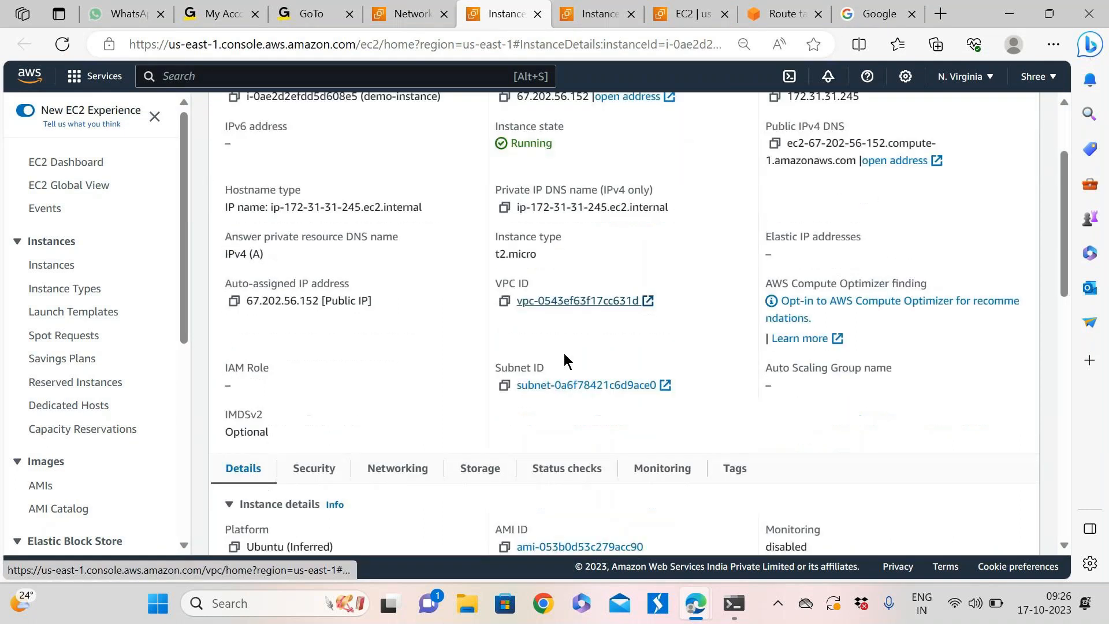
{"action": "scroll", "coordinate": [396, 327], "scroll_direction": "down", "scroll_amount": 3}
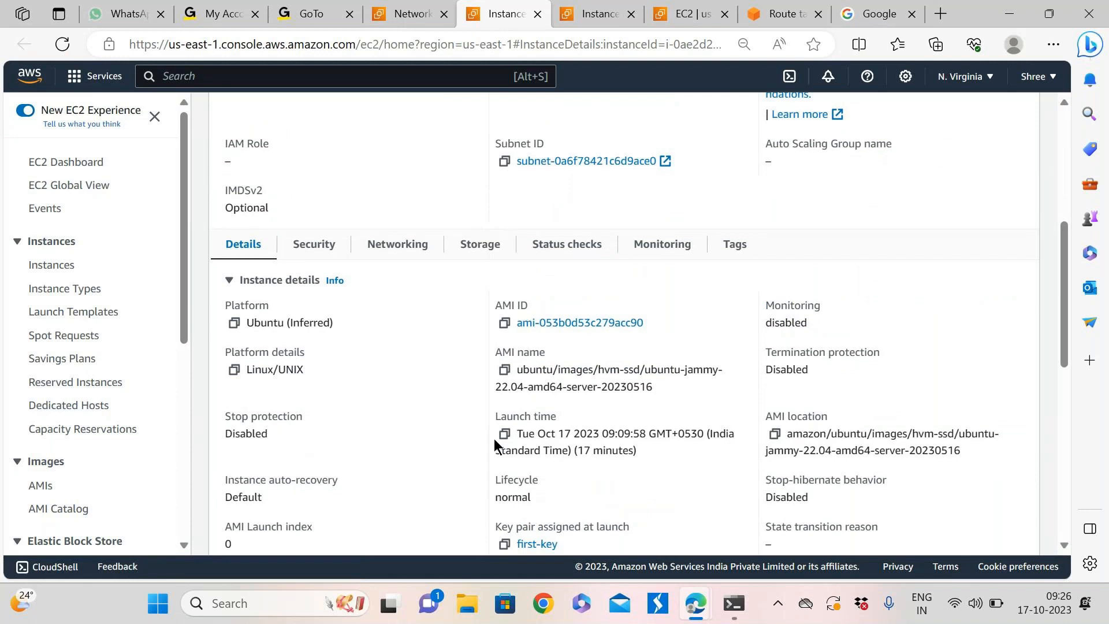
{"action": "left_click_drag", "start_coordinate": [523, 436], "coordinate": [733, 437]}
{"action": "left_click", "coordinate": [446, 126]}
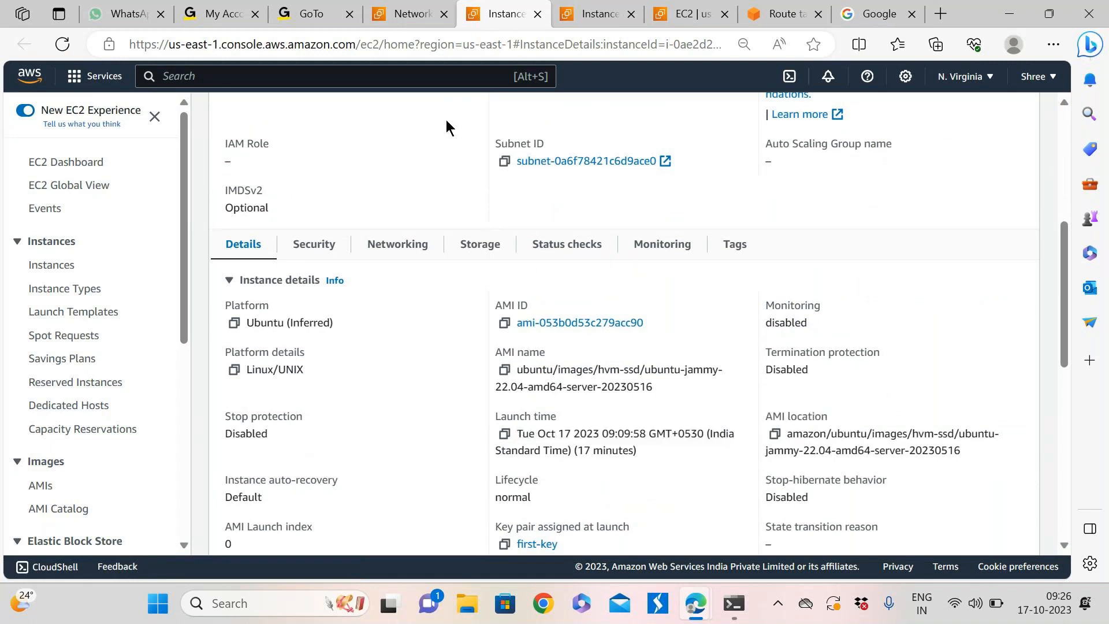
Return to the network interfaces list and filter it by the public IP address 67.202.56.152
{"action": "left_click", "coordinate": [400, 15]}
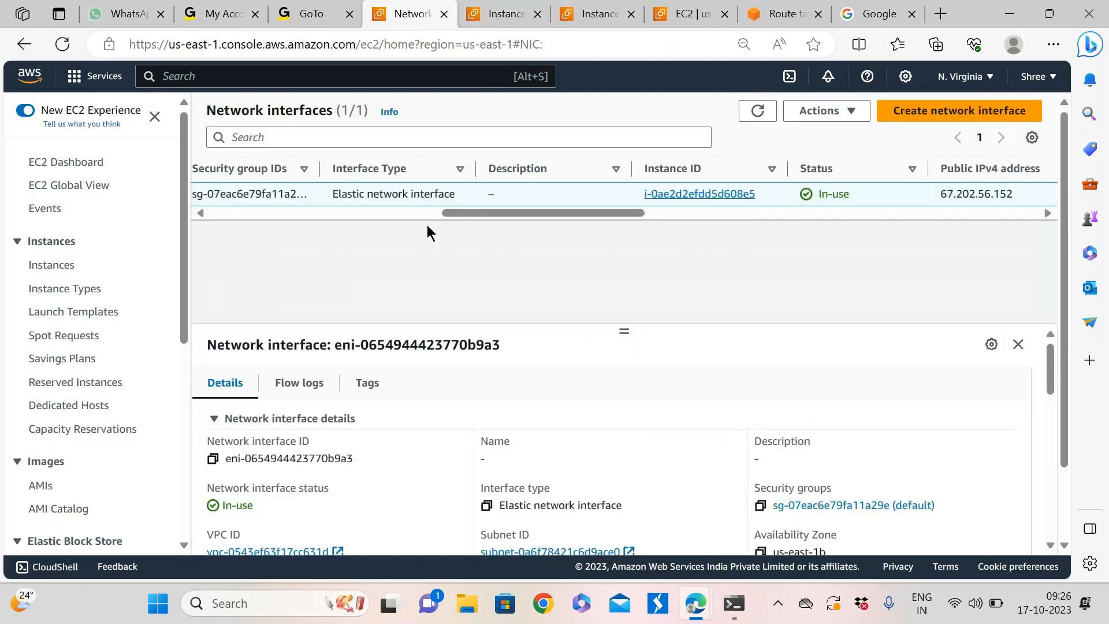
{"action": "left_click_drag", "start_coordinate": [456, 212], "coordinate": [212, 212]}
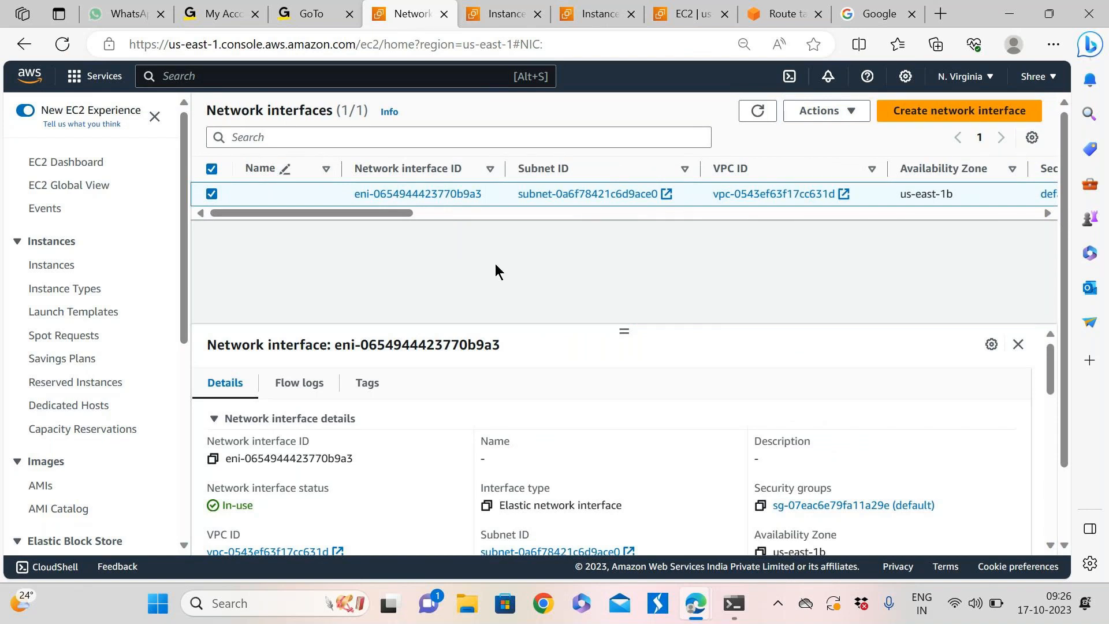
{"action": "left_click", "coordinate": [283, 142]}
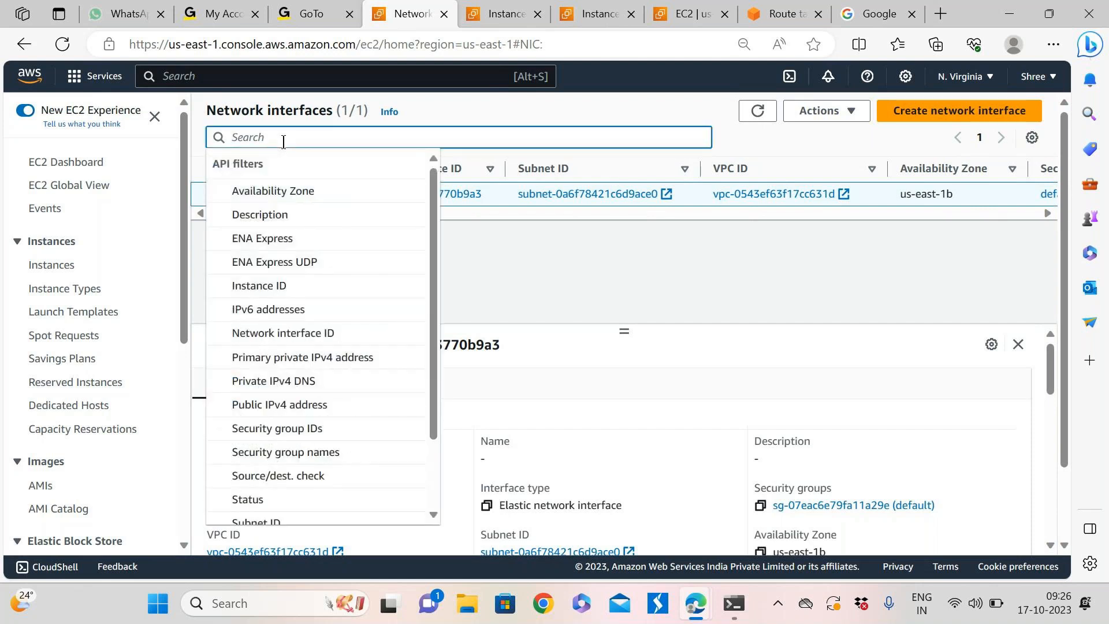
{"action": "key", "text": "ctrl+v"}
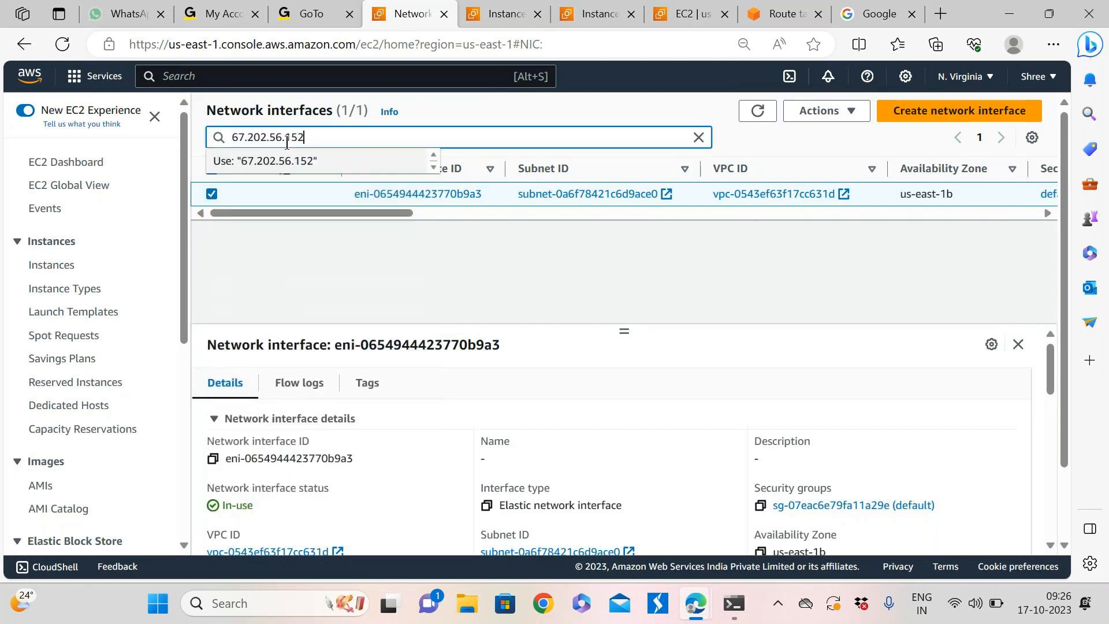
{"action": "left_click", "coordinate": [339, 161]}
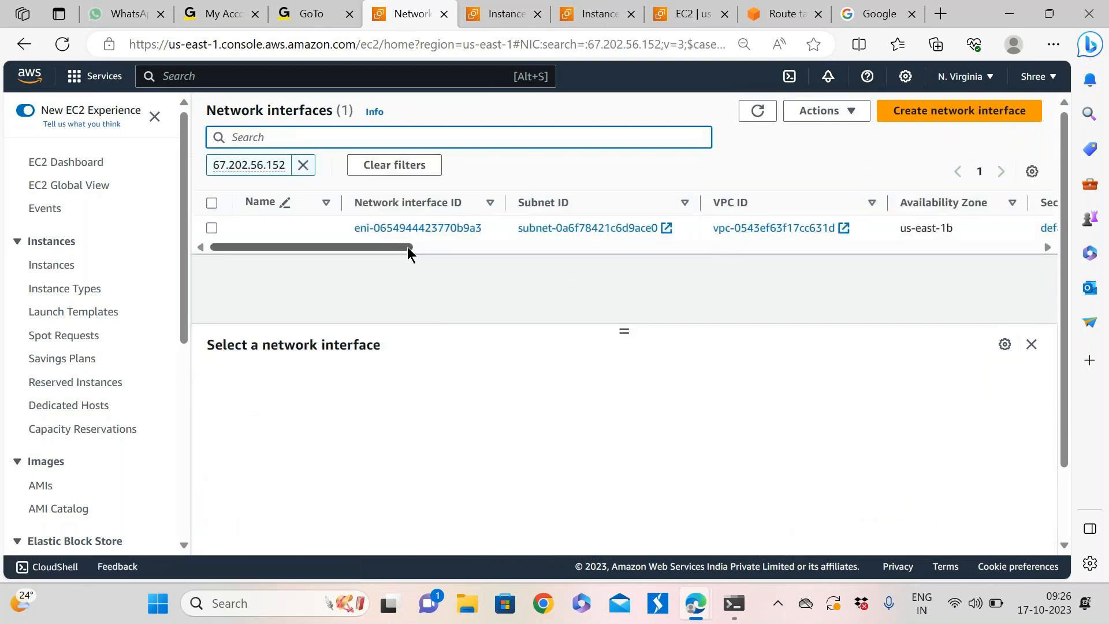
{"action": "scroll", "coordinate": [407, 247], "scroll_direction": "right", "scroll_amount": 1}
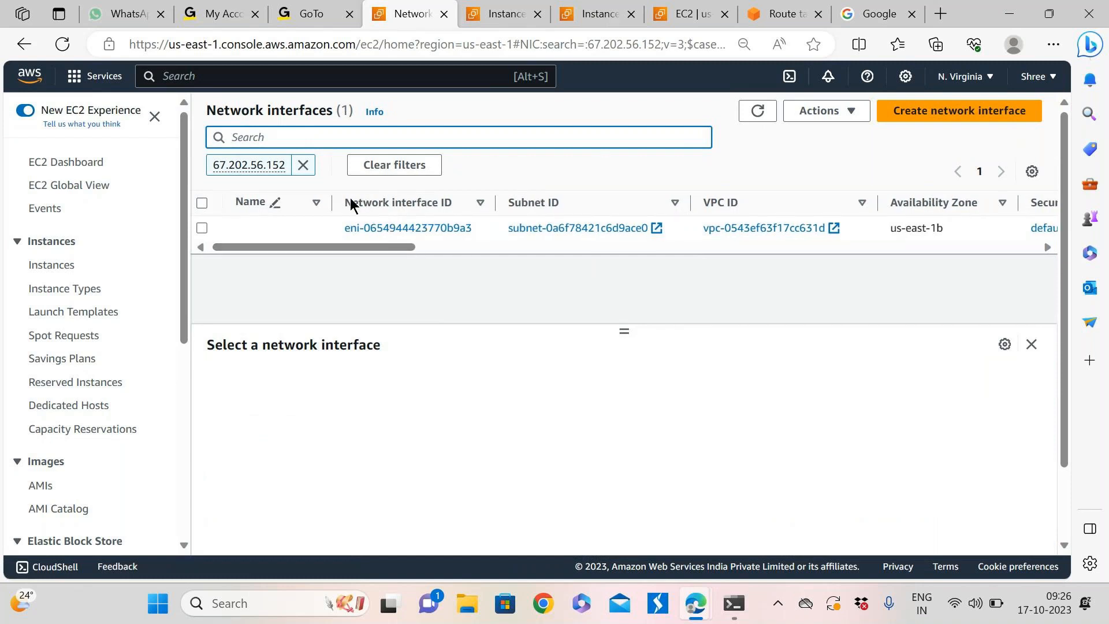
{"action": "left_click_drag", "start_coordinate": [403, 246], "coordinate": [373, 258]}
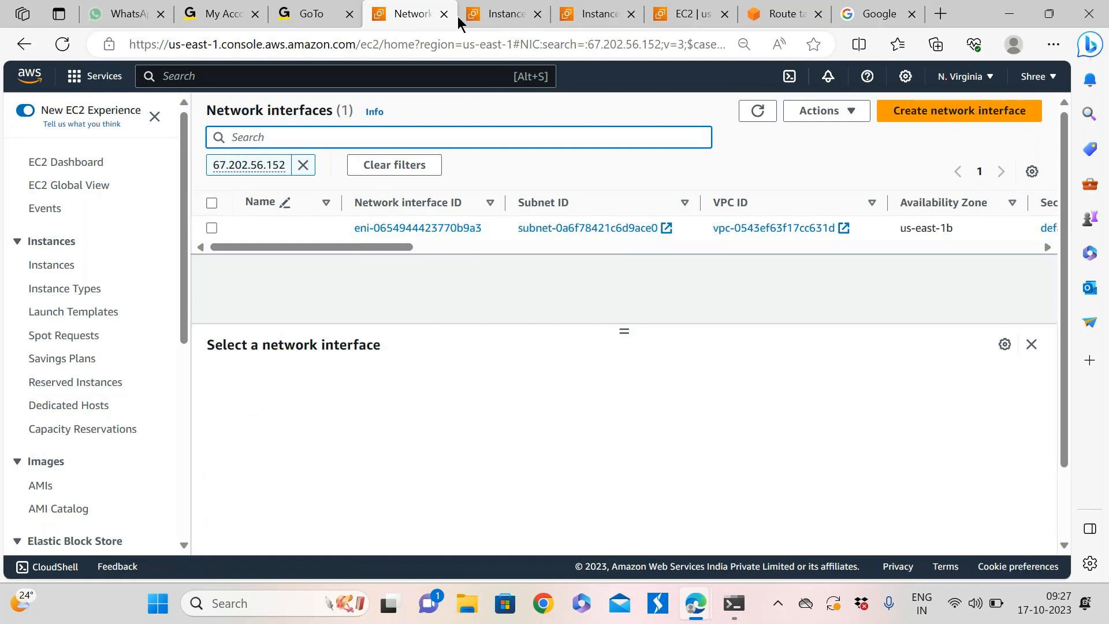
Go from the instance details back to the instances list, select demo-instance and expand its instance summary
{"action": "left_click", "coordinate": [491, 16]}
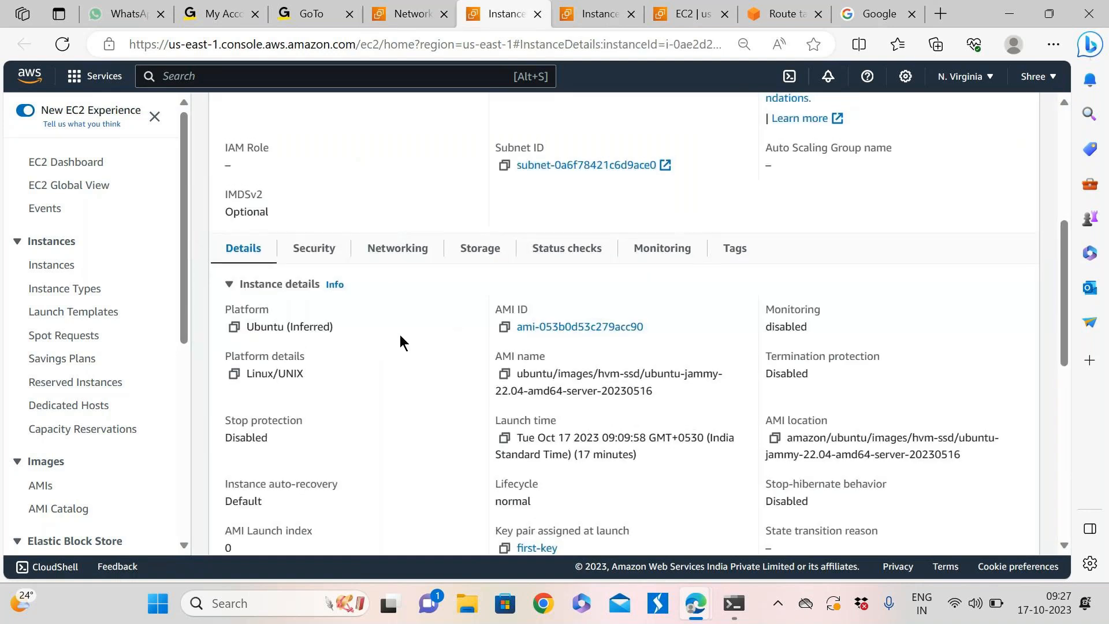
{"action": "scroll", "coordinate": [401, 342], "scroll_direction": "up", "scroll_amount": 6}
{"action": "left_click", "coordinate": [263, 115]}
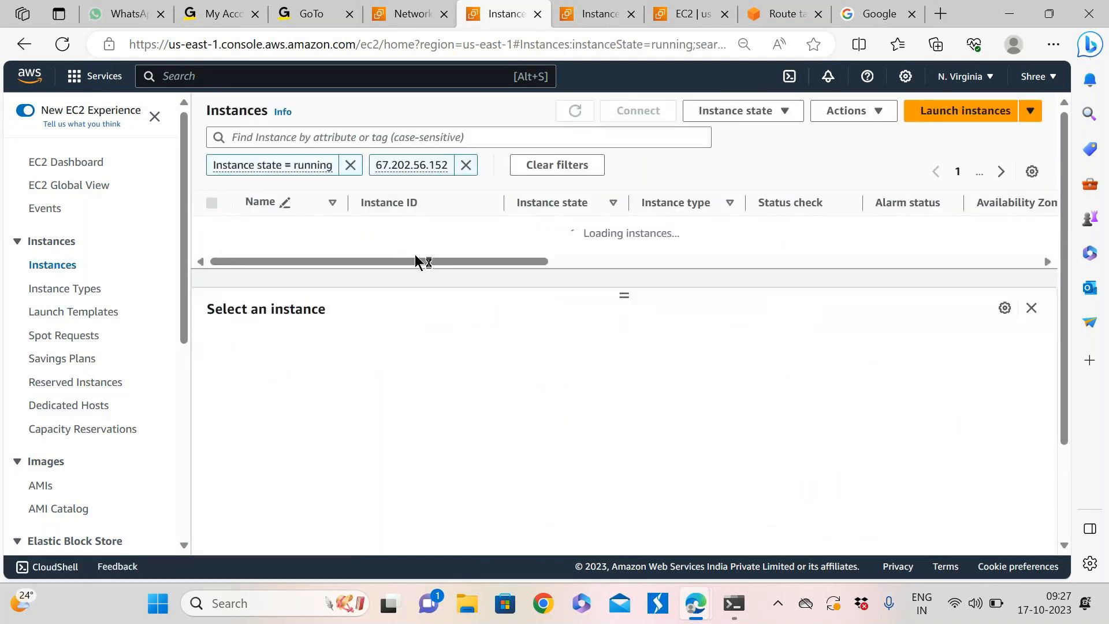
{"action": "left_click", "coordinate": [212, 228]}
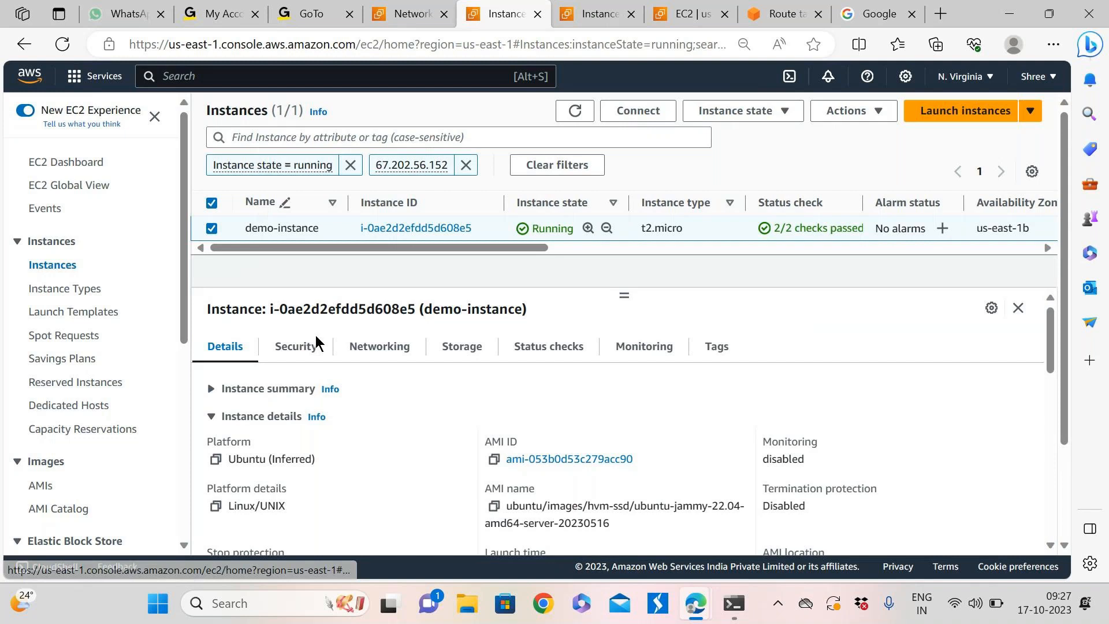
{"action": "left_click", "coordinate": [219, 389]}
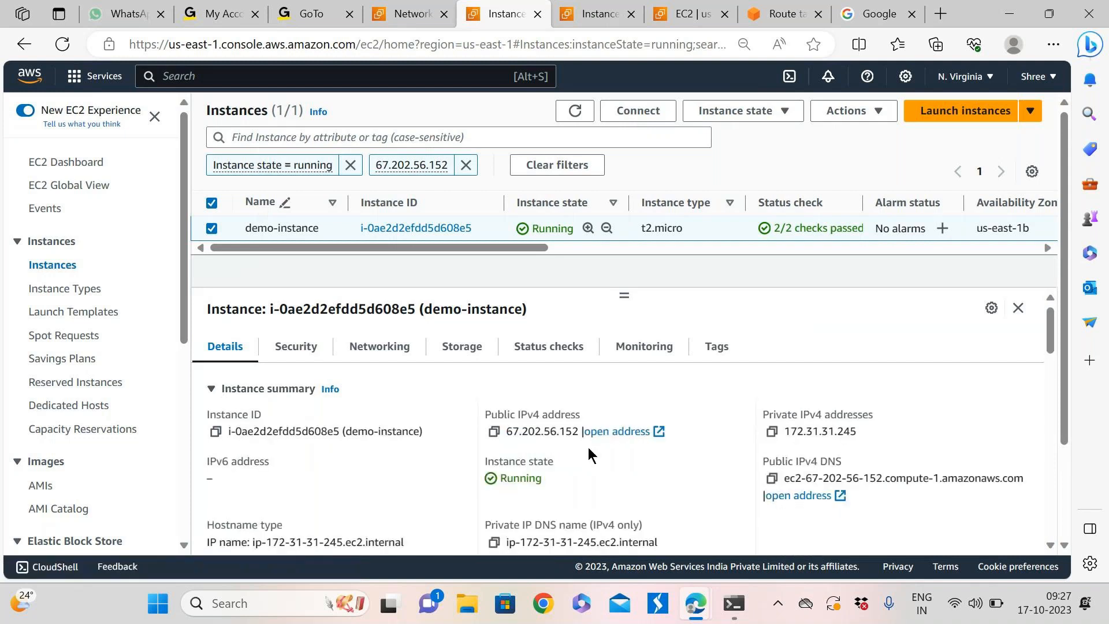
{"action": "scroll", "coordinate": [595, 453], "scroll_direction": "down", "scroll_amount": 1}
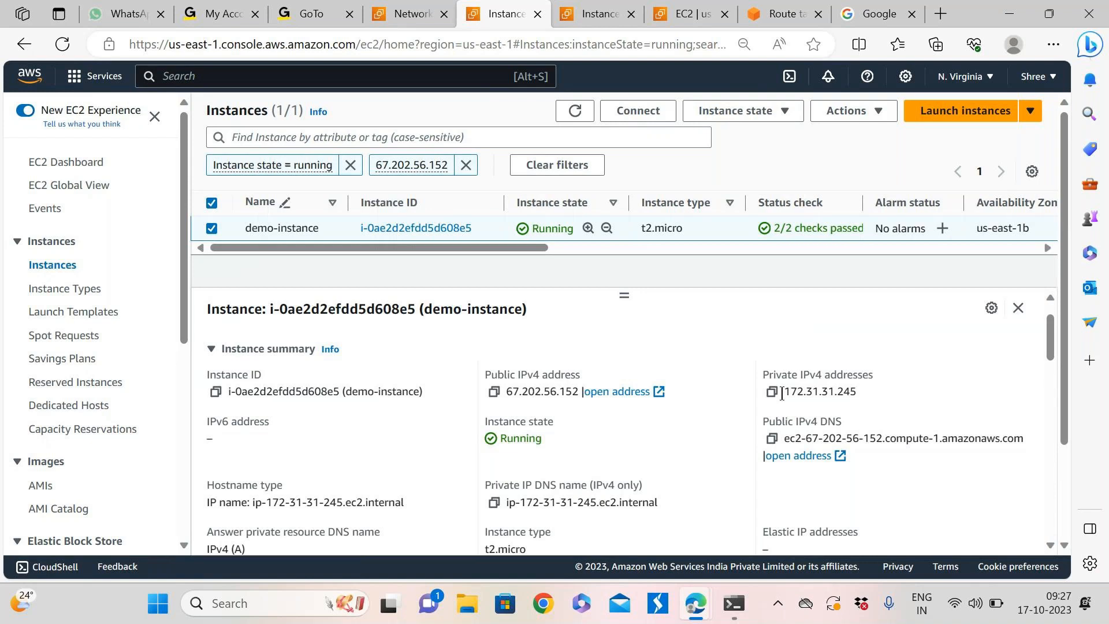
Copy demo-instance's private IPv4 address from the instance summary
{"action": "left_click_drag", "start_coordinate": [784, 391], "coordinate": [874, 390]}
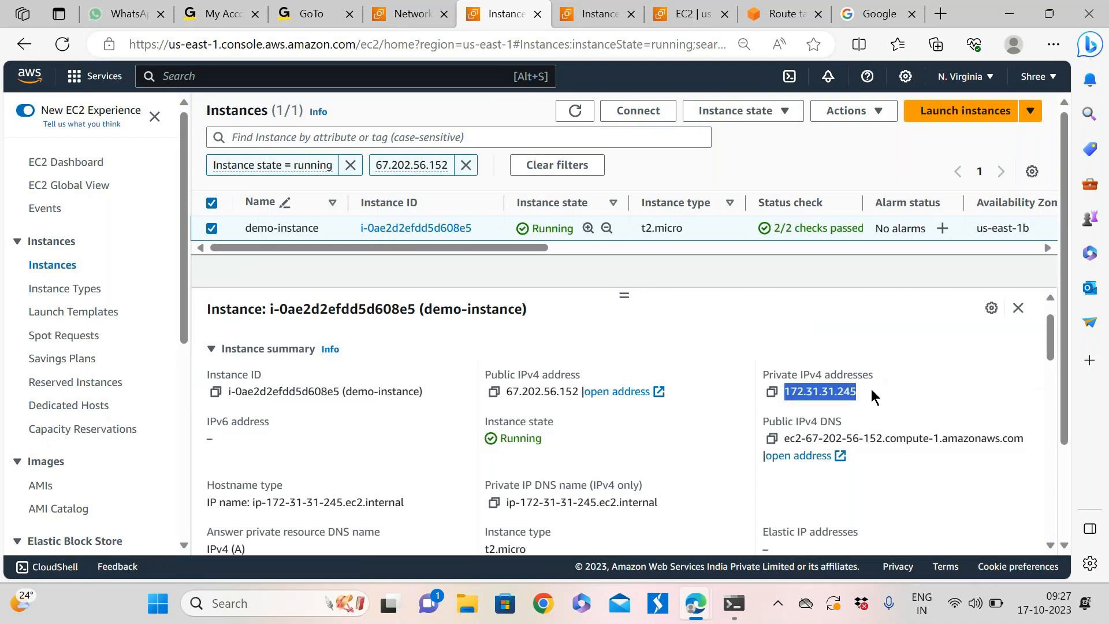
{"action": "left_click", "coordinate": [798, 390]}
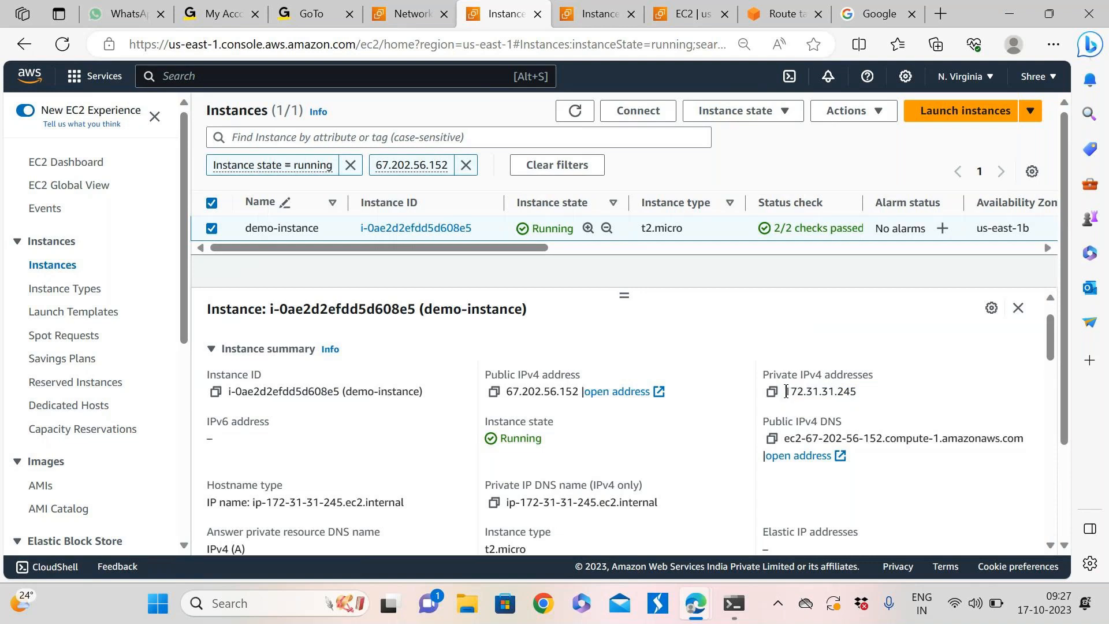
{"action": "left_click_drag", "start_coordinate": [786, 391], "coordinate": [869, 390]}
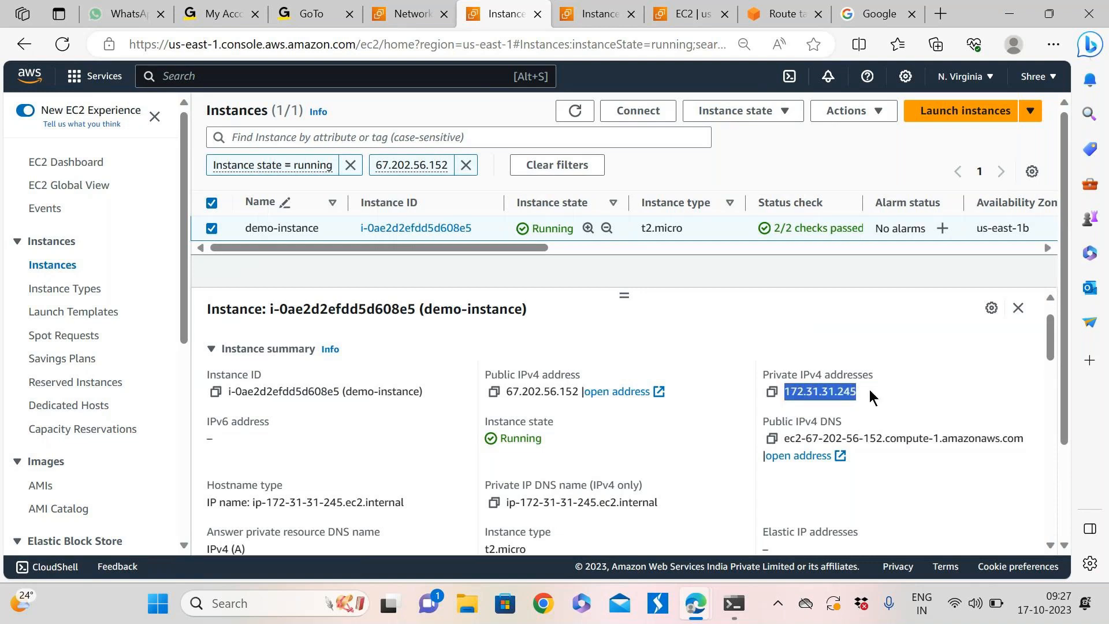
{"action": "key", "text": "ctrl+c"}
Examine the public IPv4 address entry in demo-instance's summary, keeping the summary expanded
{"action": "left_click_drag", "start_coordinate": [483, 373], "coordinate": [594, 375]}
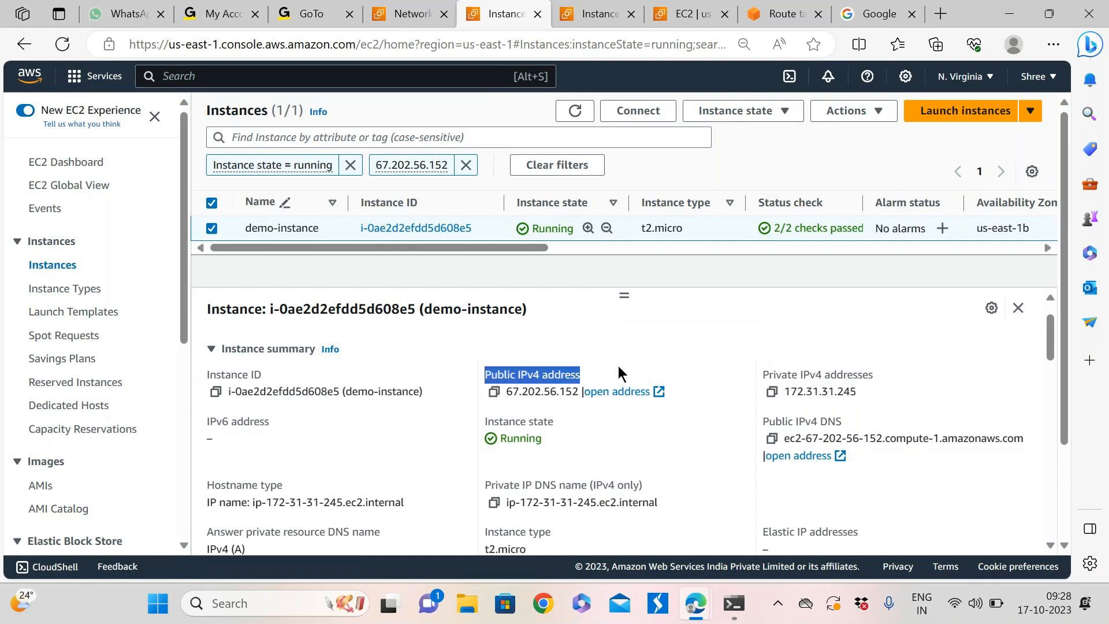
{"action": "left_click", "coordinate": [572, 350]}
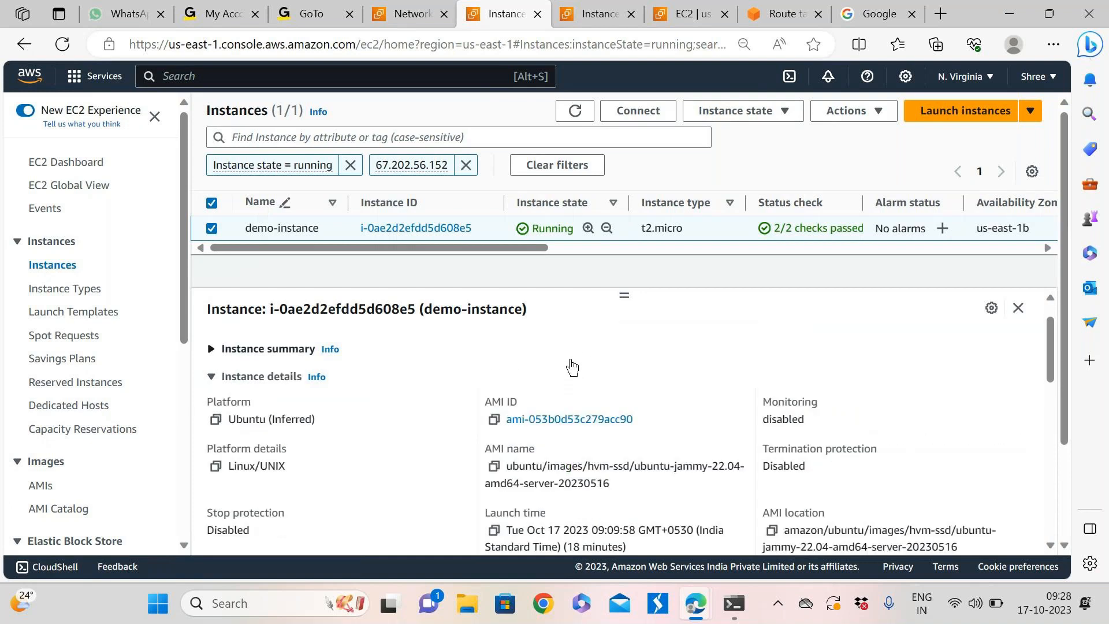
{"action": "left_click", "coordinate": [212, 349]}
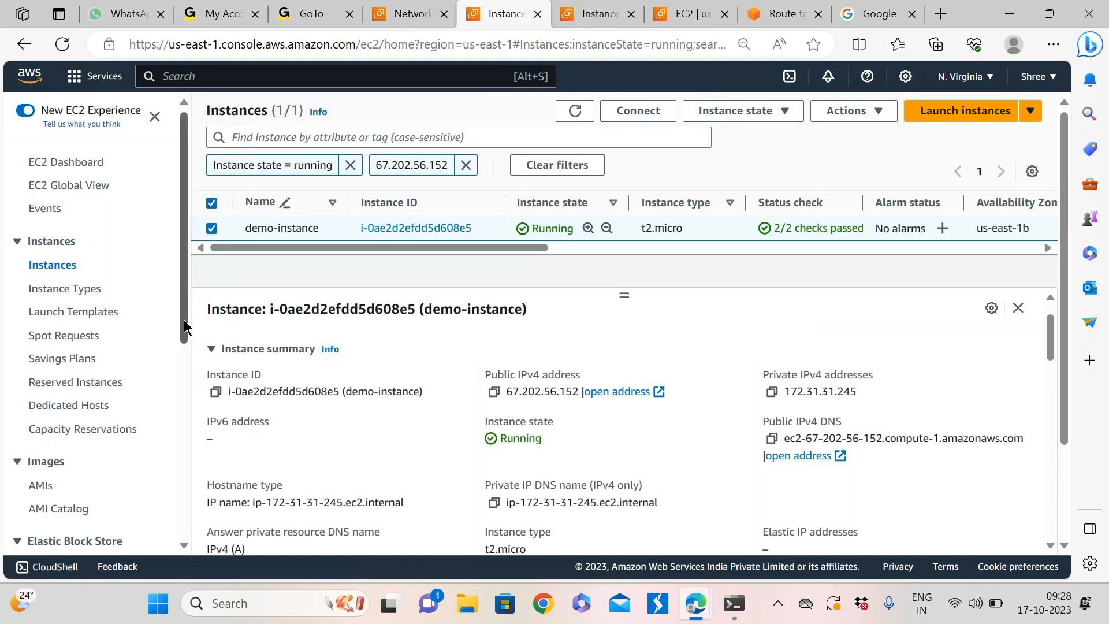
Allocate a new Elastic IP address from Amazon's pool of IPv4 addresses in the us-east-1 network border group
{"action": "left_click_drag", "start_coordinate": [184, 320], "coordinate": [176, 512]}
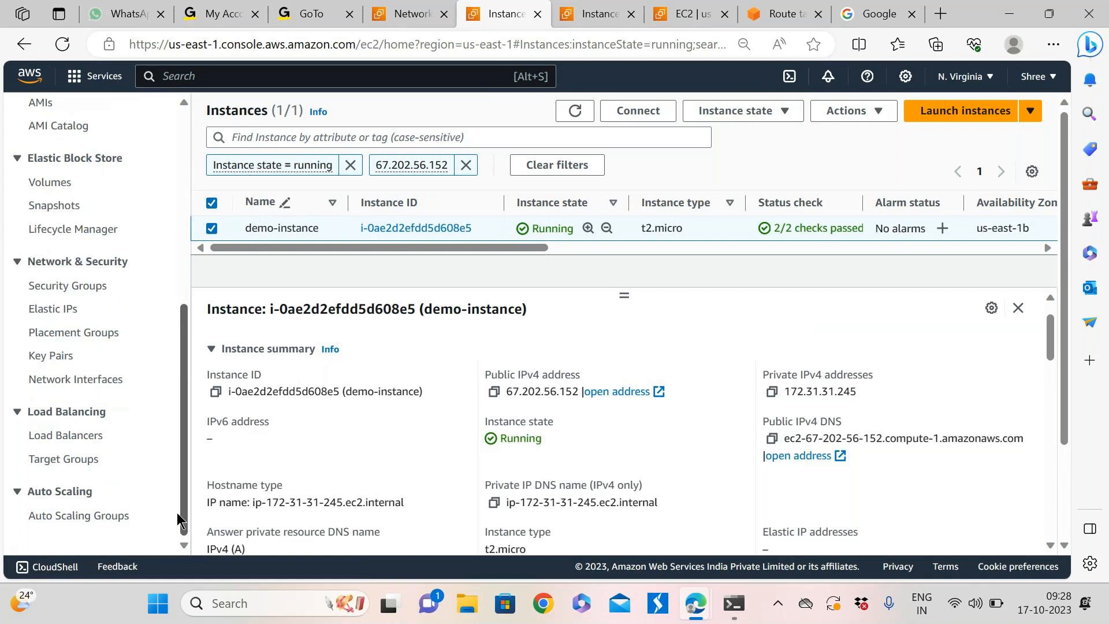
{"action": "left_click", "coordinate": [52, 309]}
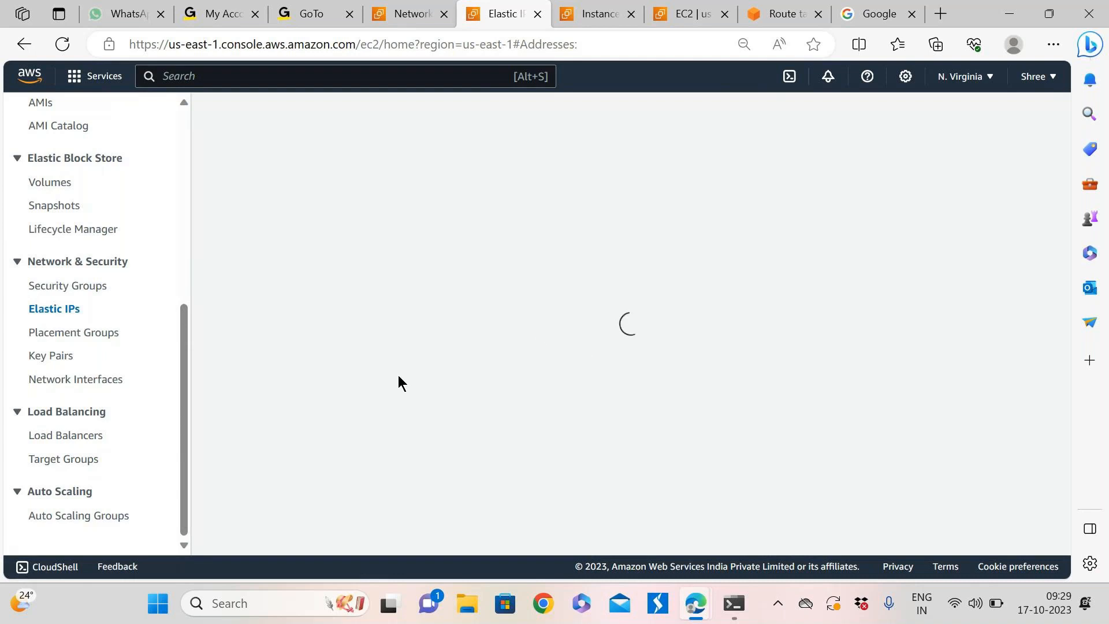
{"action": "left_click", "coordinate": [934, 119]}
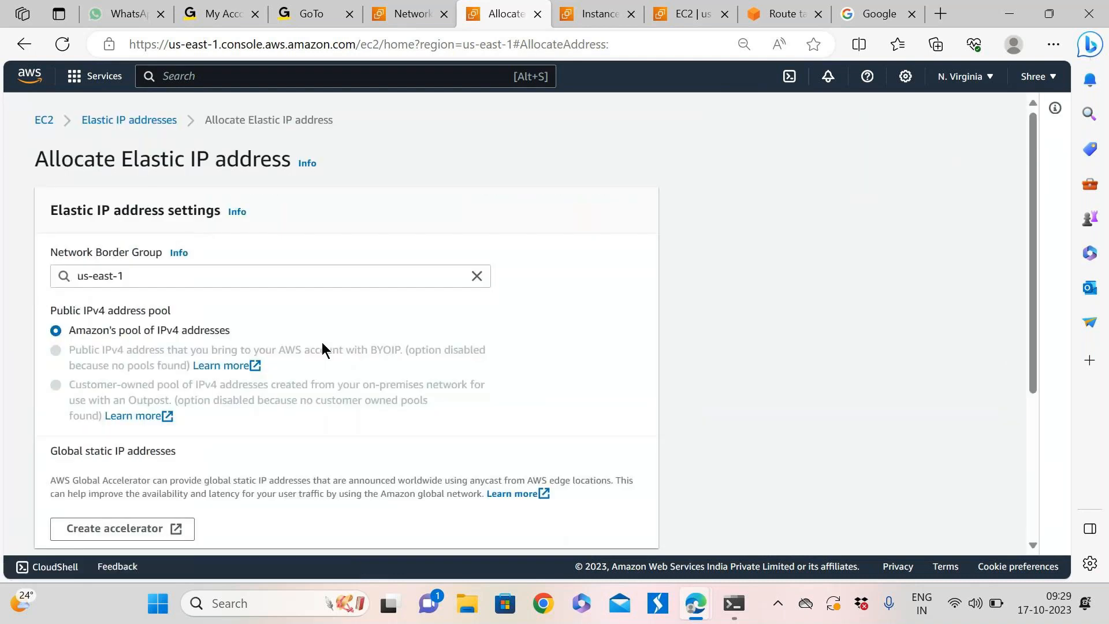
{"action": "scroll", "coordinate": [230, 307], "scroll_direction": "down", "scroll_amount": 1}
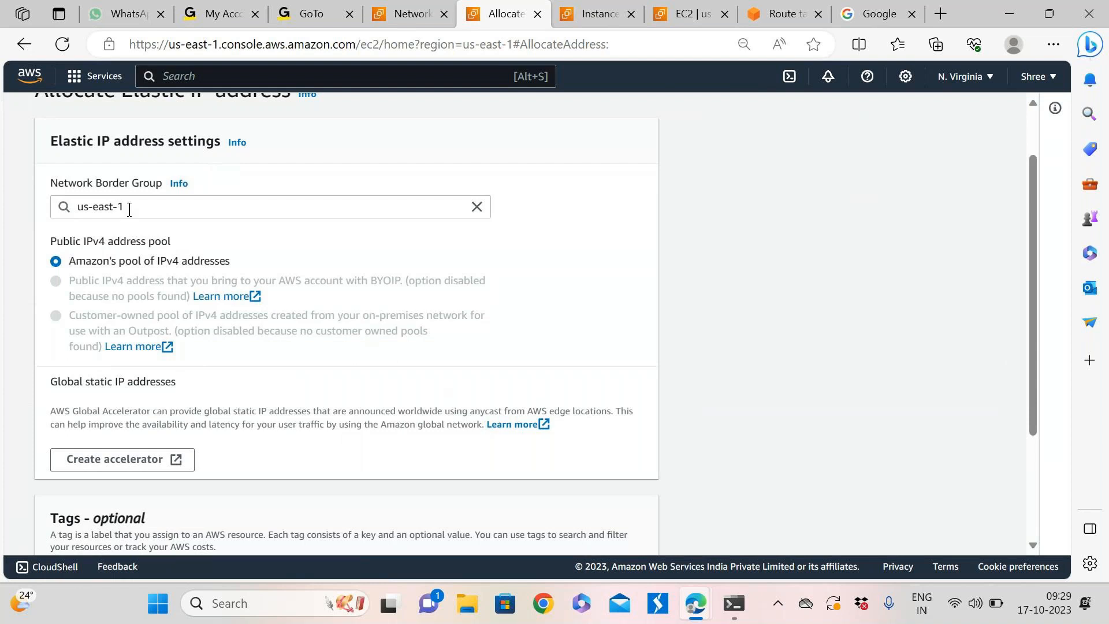
{"action": "scroll", "coordinate": [361, 362], "scroll_direction": "down", "scroll_amount": 3}
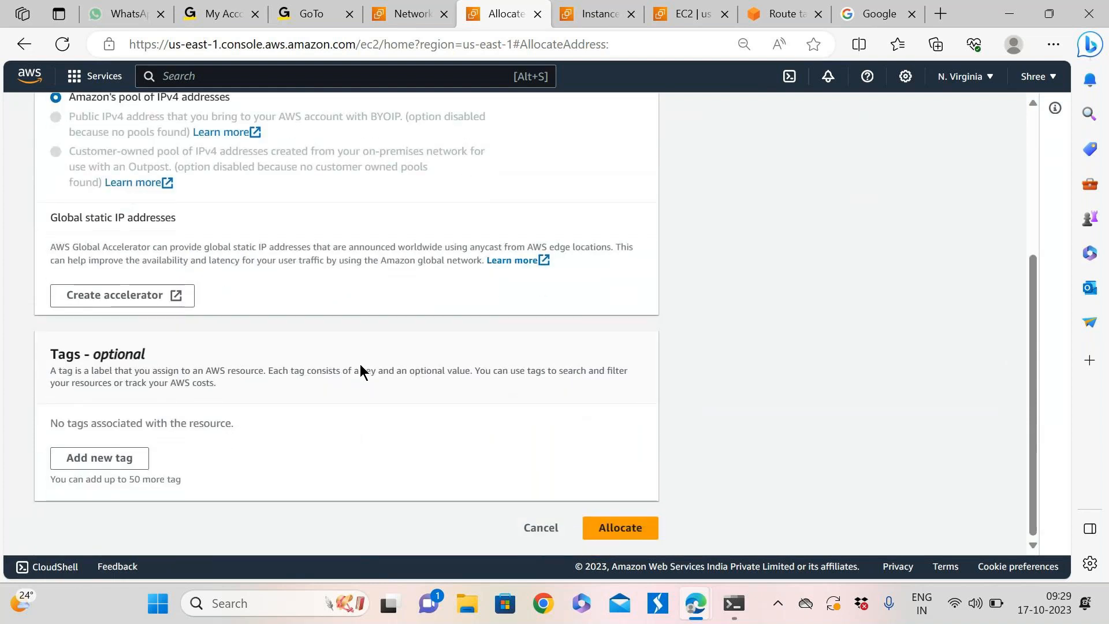
{"action": "left_click", "coordinate": [617, 528]}
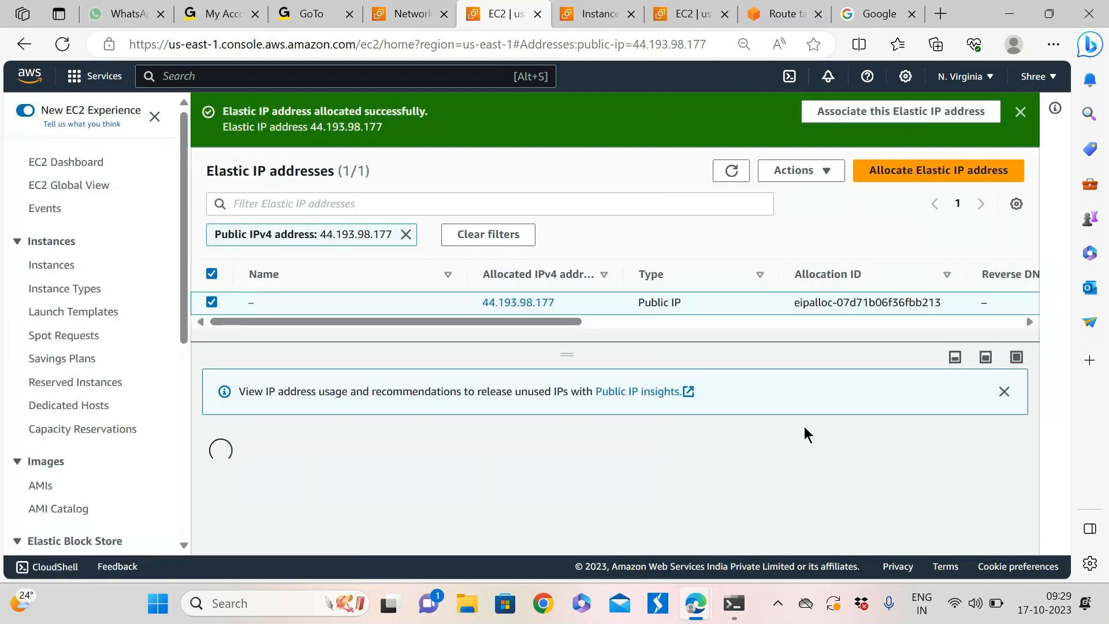
{"action": "left_click_drag", "start_coordinate": [543, 322], "coordinate": [460, 327]}
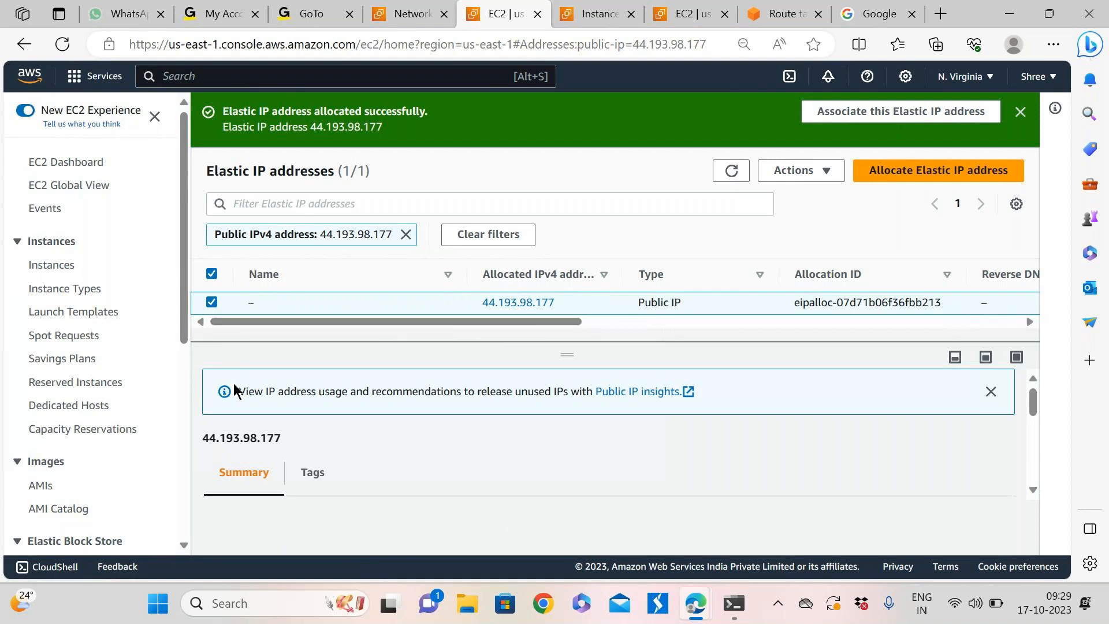
{"action": "scroll", "coordinate": [72, 404], "scroll_direction": "down", "scroll_amount": 3}
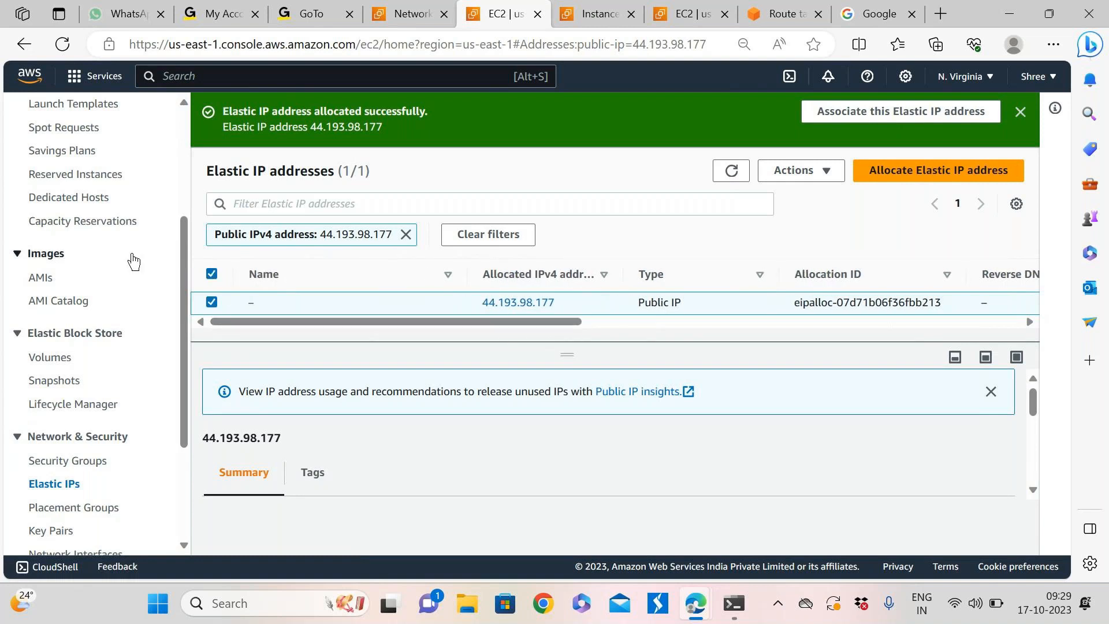
{"action": "scroll", "coordinate": [133, 261], "scroll_direction": "up", "scroll_amount": 3}
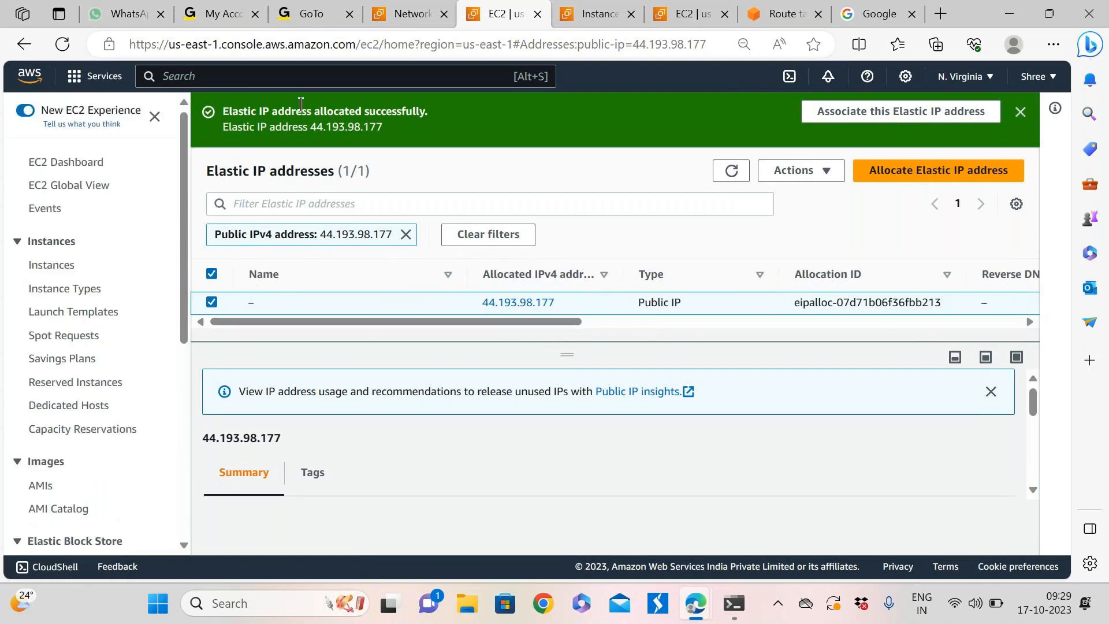
Examine demo-instance's networking details, including its network interface and associated Elastic IP addresses
{"action": "left_click", "coordinate": [586, 13]}
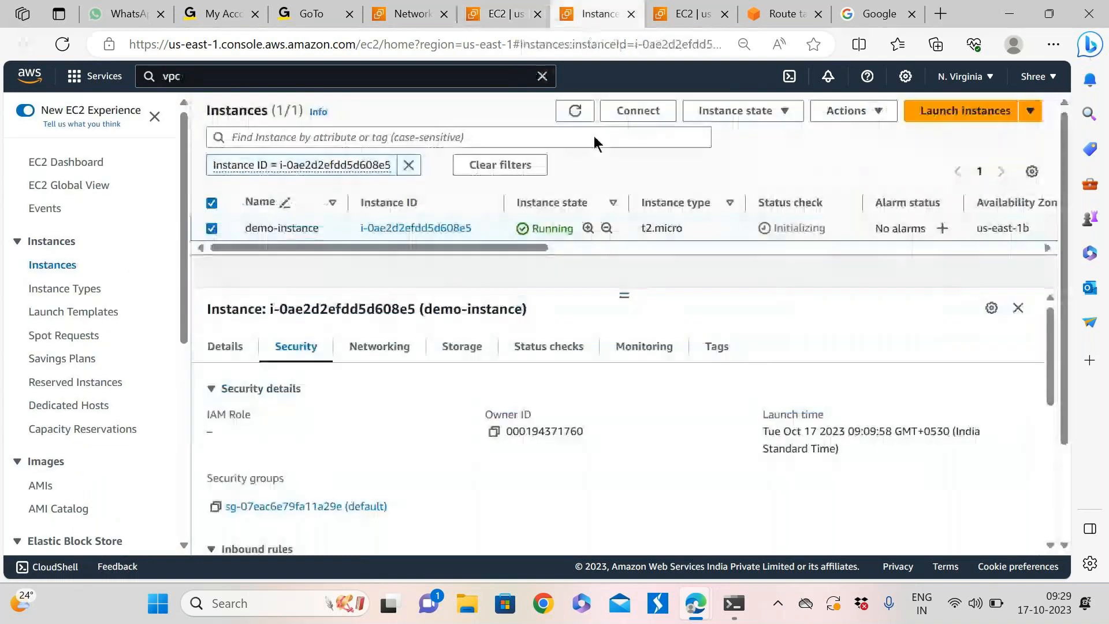
{"action": "left_click", "coordinate": [370, 348]}
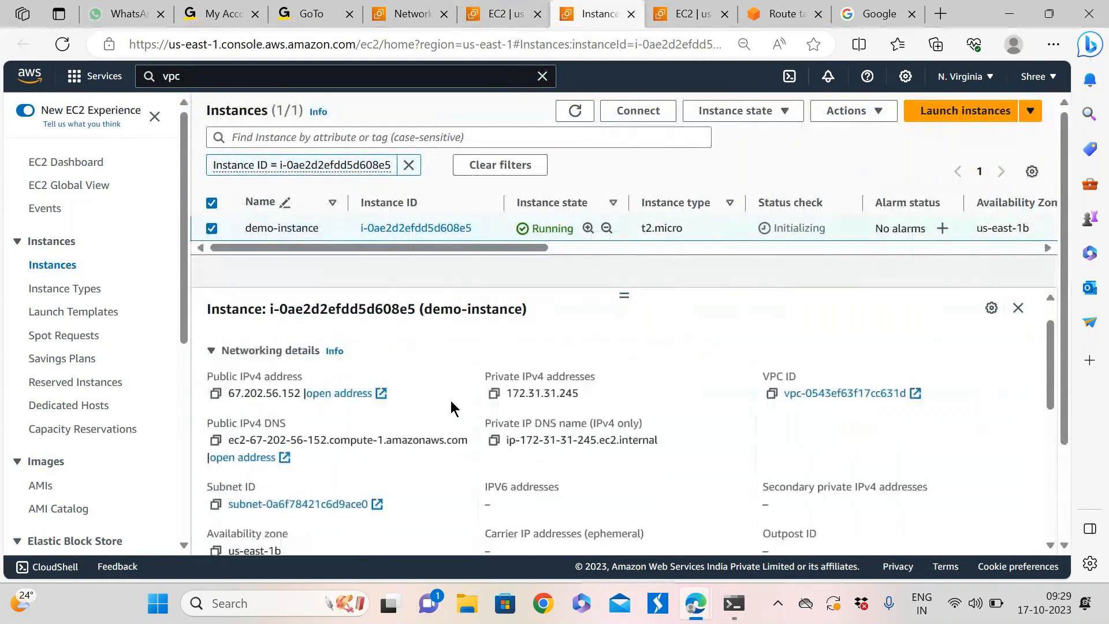
{"action": "scroll", "coordinate": [450, 406], "scroll_direction": "down", "scroll_amount": 5}
{"action": "scroll", "coordinate": [451, 401], "scroll_direction": "down", "scroll_amount": 2}
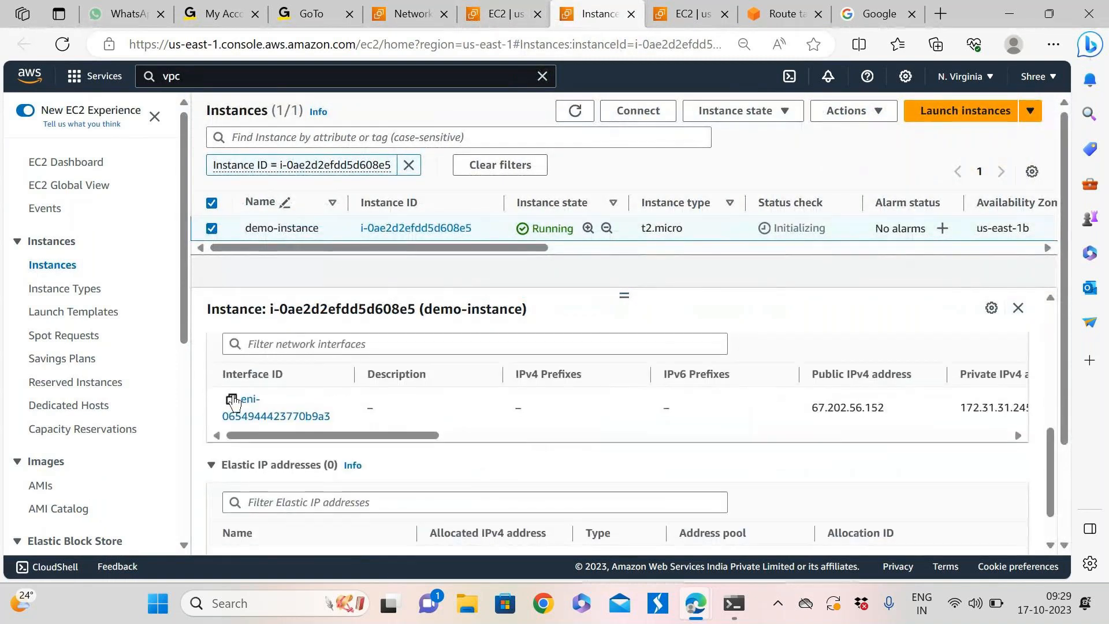
{"action": "left_click_drag", "start_coordinate": [389, 432], "coordinate": [439, 436]}
{"action": "scroll", "coordinate": [427, 448], "scroll_direction": "left", "scroll_amount": 3}
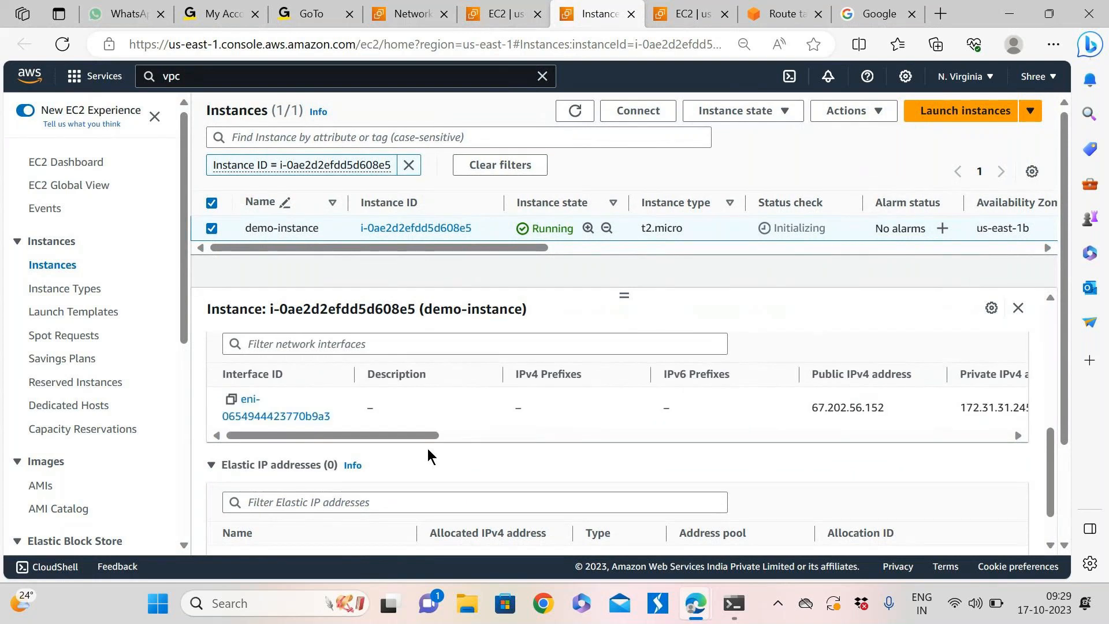
{"action": "scroll", "coordinate": [466, 448], "scroll_direction": "down", "scroll_amount": 2}
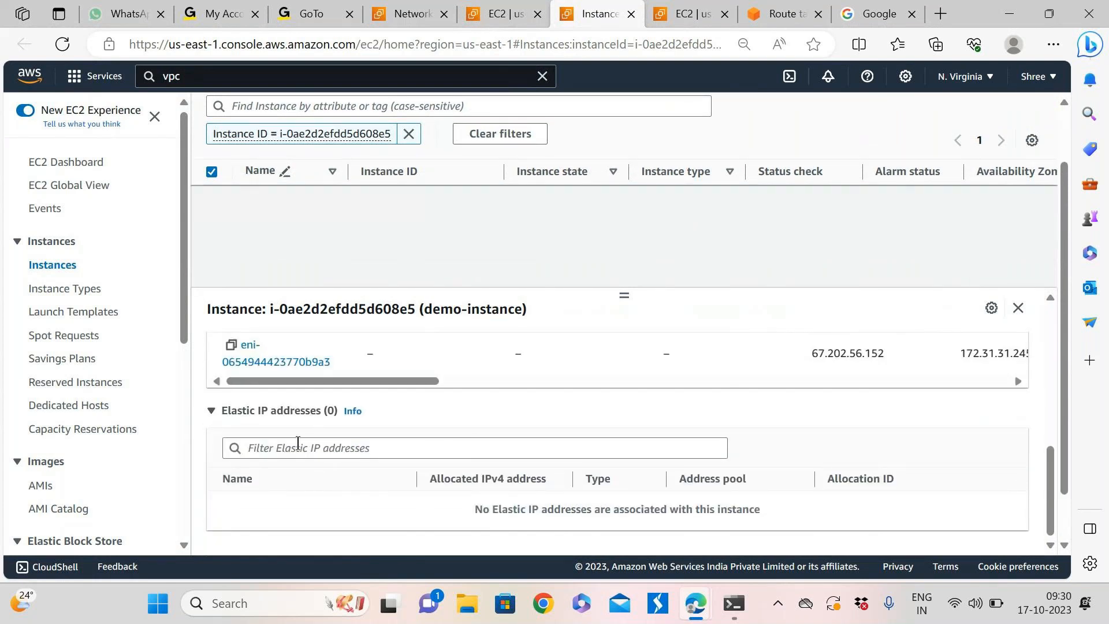
{"action": "scroll", "coordinate": [583, 312], "scroll_direction": "up", "scroll_amount": 5}
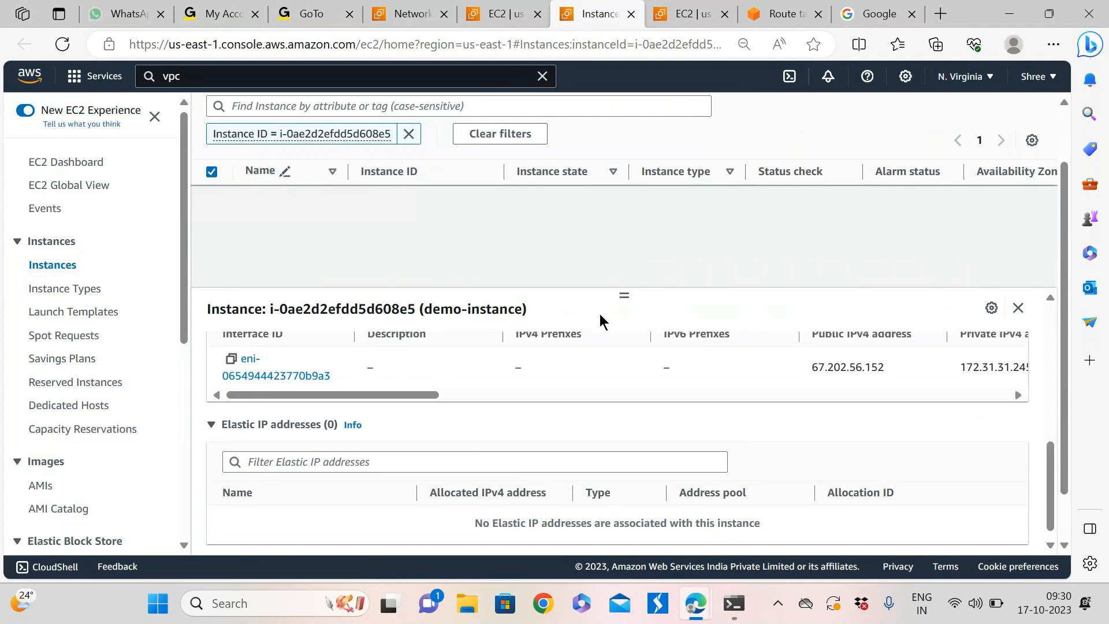
{"action": "scroll", "coordinate": [476, 461], "scroll_direction": "down", "scroll_amount": 5}
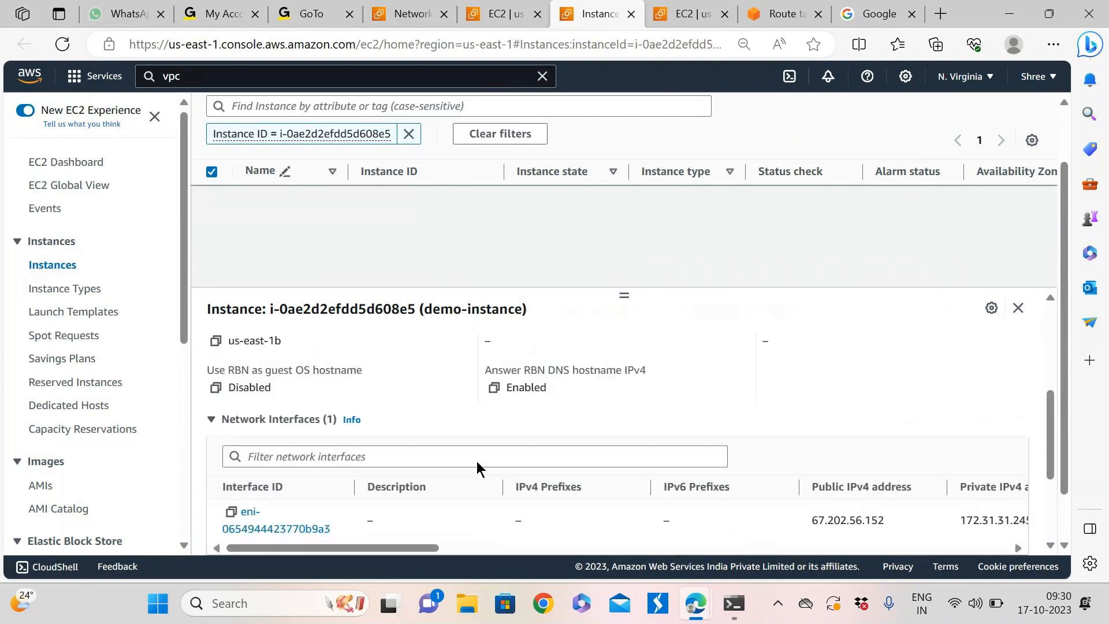
{"action": "scroll", "coordinate": [429, 459], "scroll_direction": "down", "scroll_amount": 3}
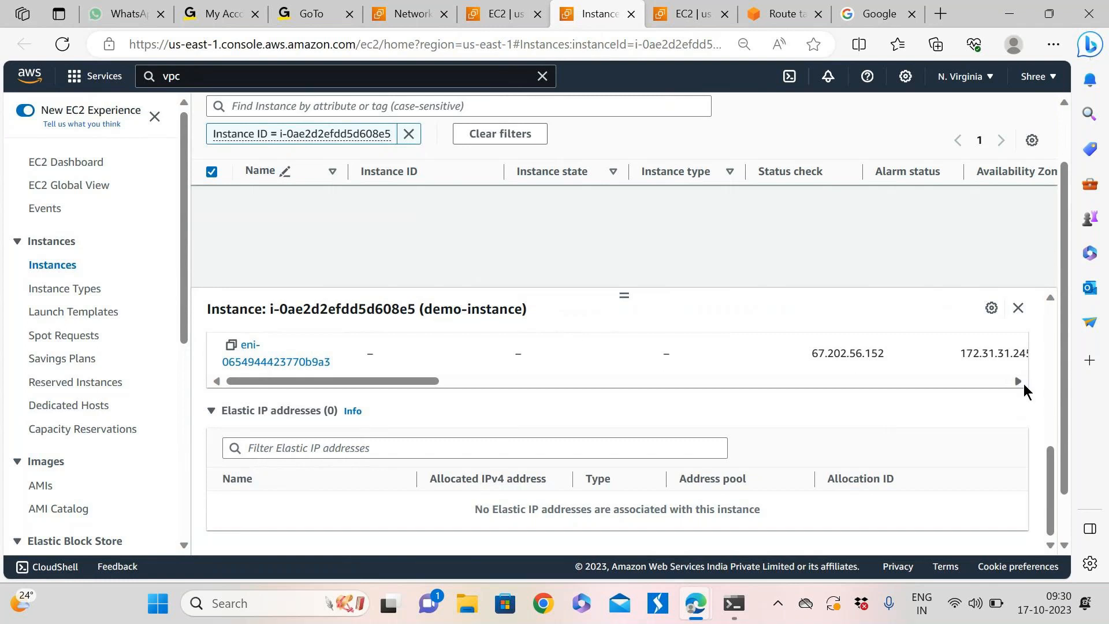
{"action": "scroll", "coordinate": [1050, 479], "scroll_direction": "up", "scroll_amount": 1}
{"action": "left_click_drag", "start_coordinate": [1050, 479], "coordinate": [1052, 340]}
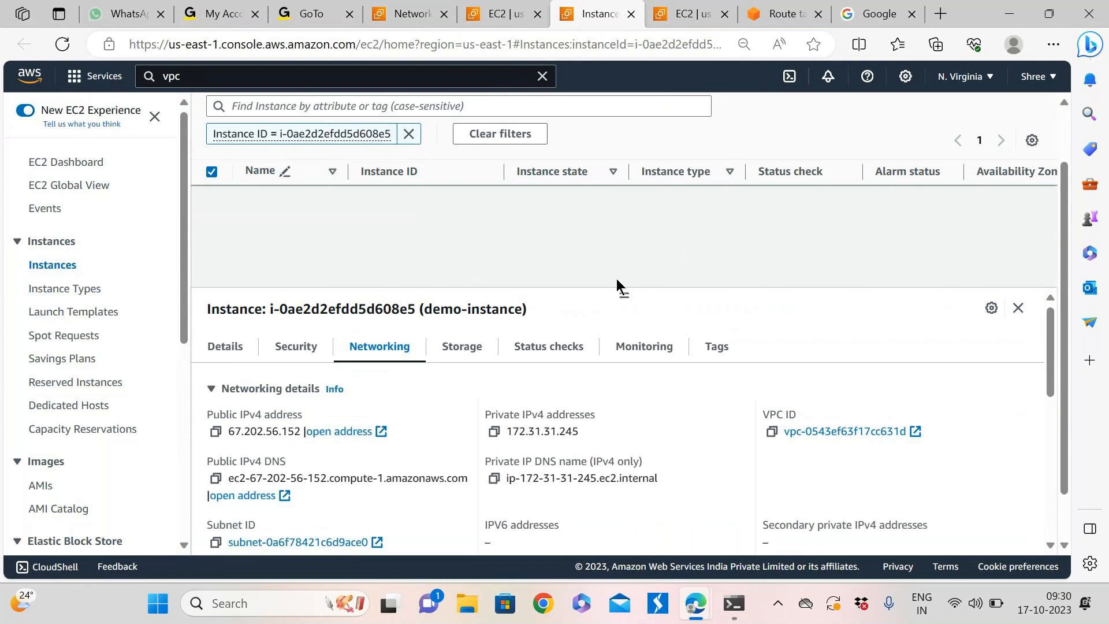
Refresh the instances list to update demo-instance's status check
{"action": "mouse_move", "coordinate": [619, 288]}
{"action": "left_mouse_down"}
{"action": "mouse_move", "coordinate": [623, 340]}
{"action": "mouse_move", "coordinate": [624, 288]}
{"action": "left_mouse_up"}
{"action": "scroll", "coordinate": [918, 274], "scroll_direction": "up", "scroll_amount": 1}
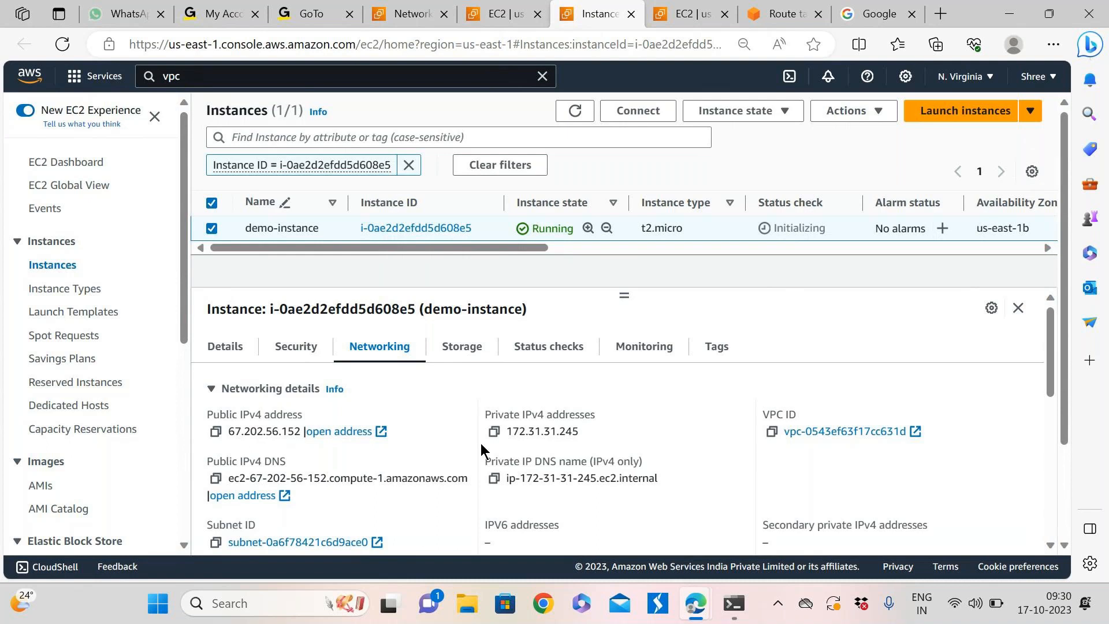
{"action": "left_click", "coordinate": [574, 110]}
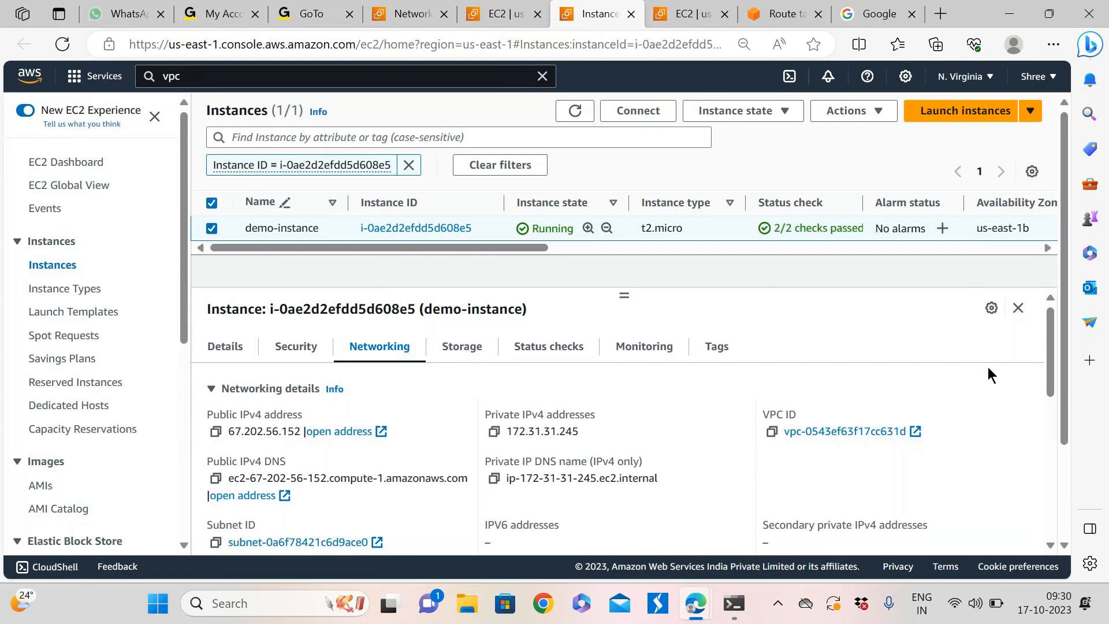
{"action": "scroll", "coordinate": [78, 422], "scroll_direction": "down", "scroll_amount": 5}
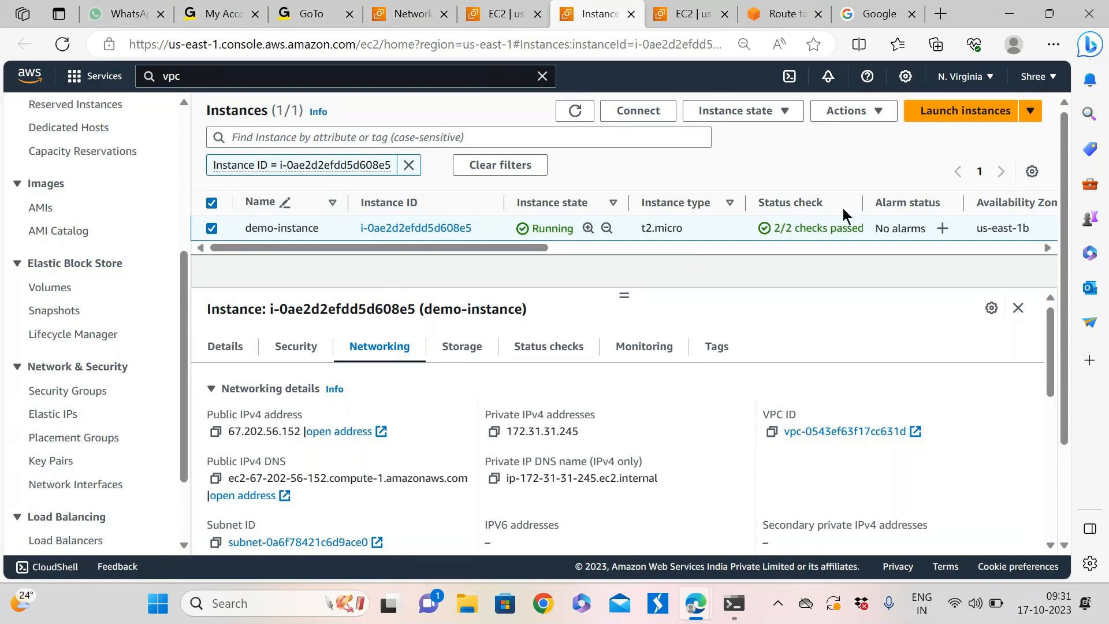
Open Paint with a blank canvas
{"action": "left_click", "coordinate": [250, 596]}
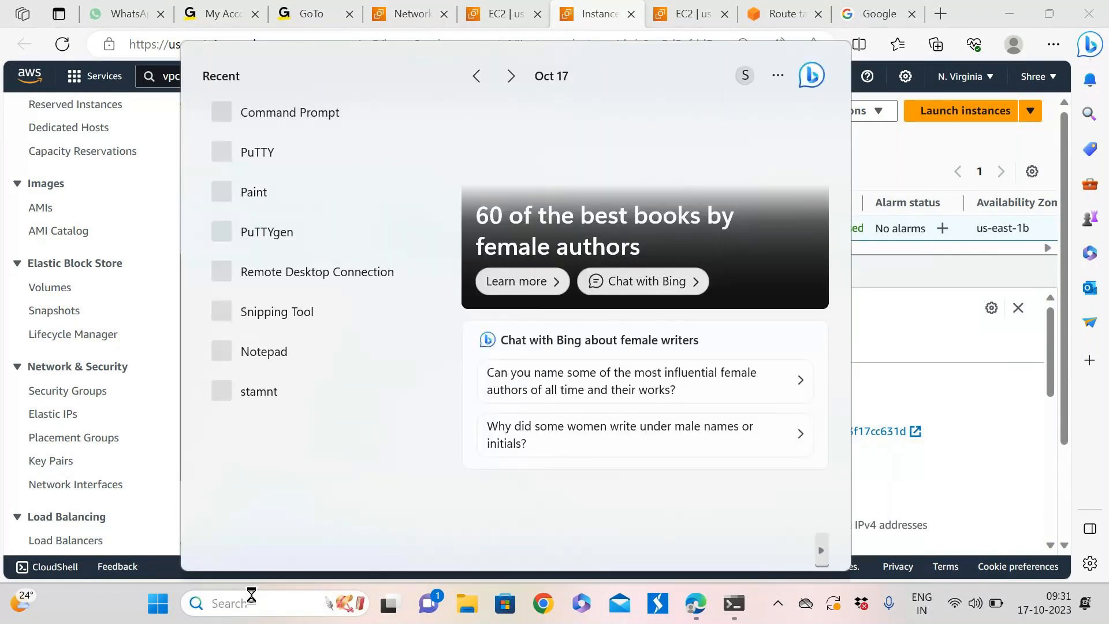
{"action": "type", "text": "pai"}
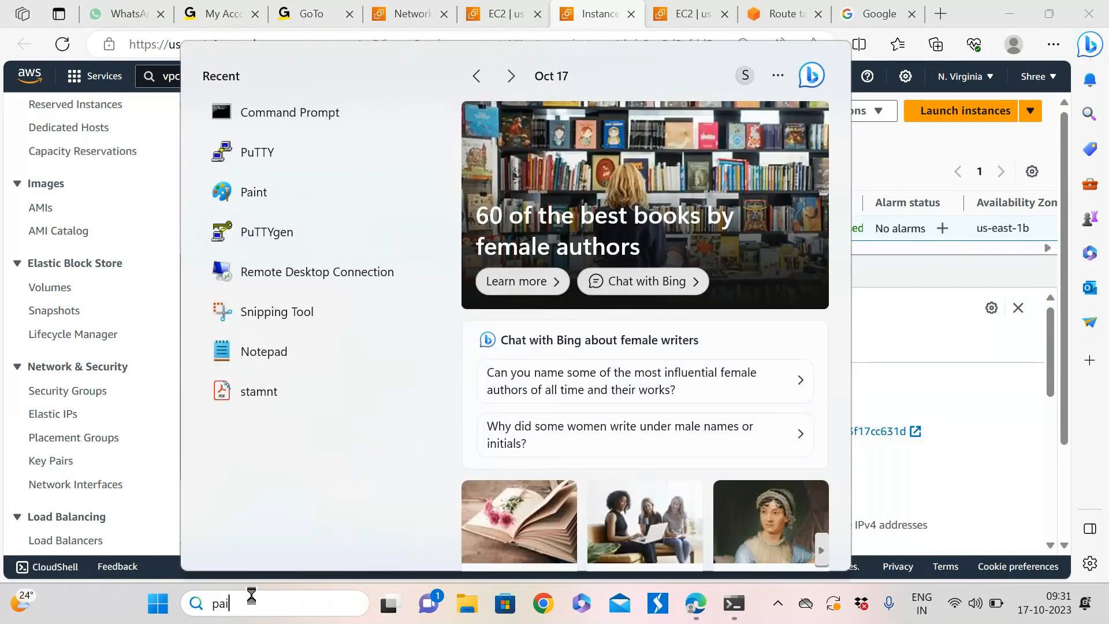
{"action": "key", "text": "Return"}
Add the text "Forward lookup zone" near the upper part of the canvas, widening its text box to fit one line
{"action": "left_click", "coordinate": [318, 87]}
{"action": "left_click", "coordinate": [63, 209]}
{"action": "left_click_drag", "start_coordinate": [158, 251], "coordinate": [318, 349]}
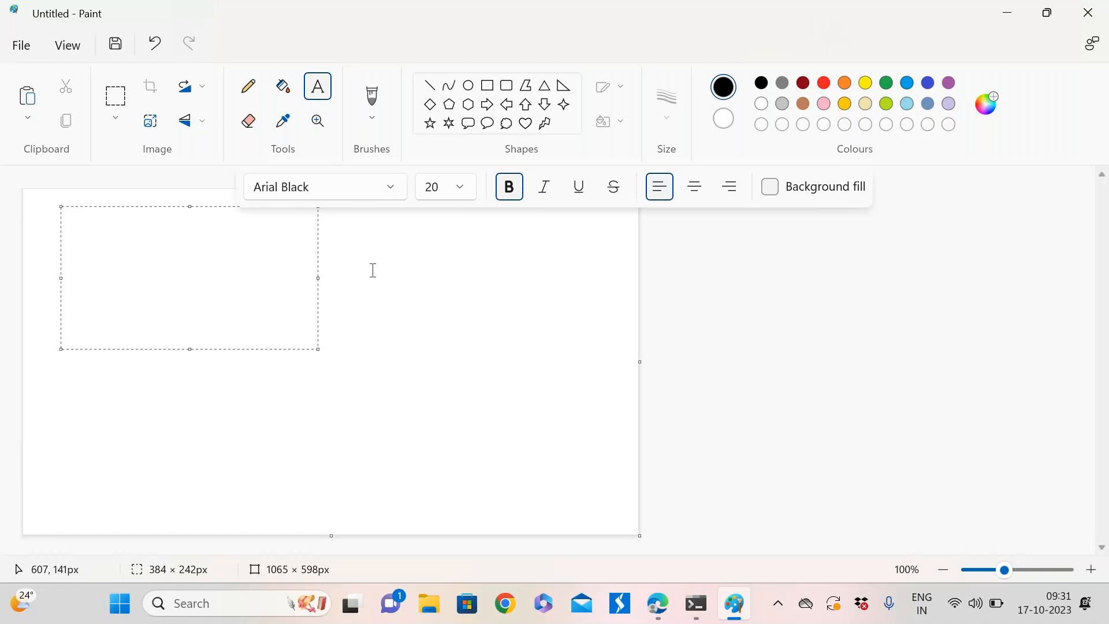
{"action": "left_click", "coordinate": [109, 224]}
{"action": "type", "text": "F"}
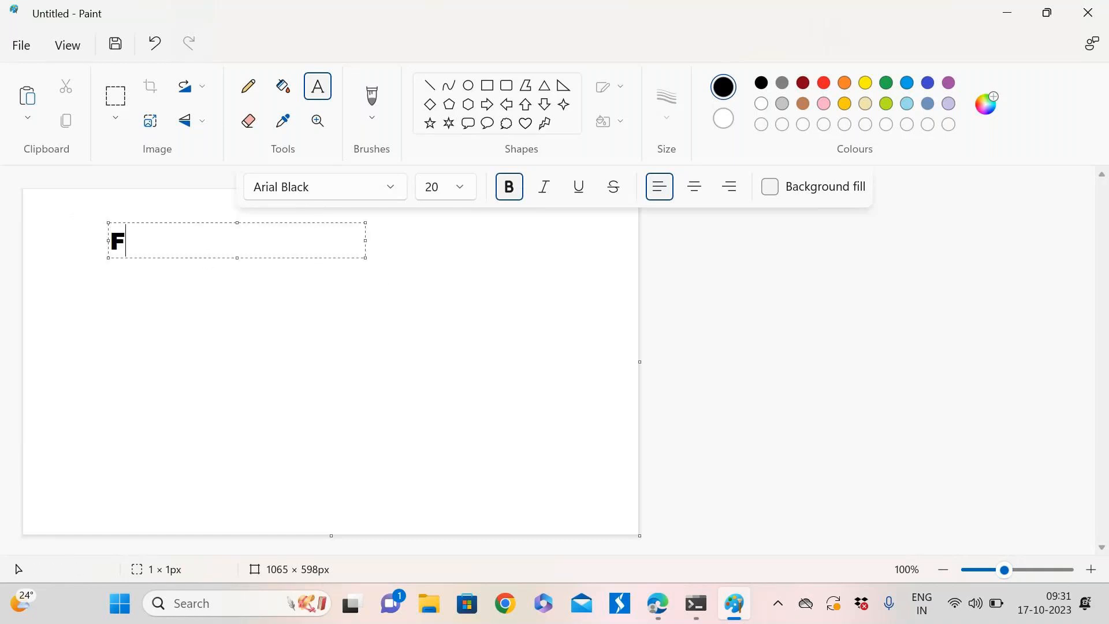
{"action": "type", "text": "orward lookup zon"}
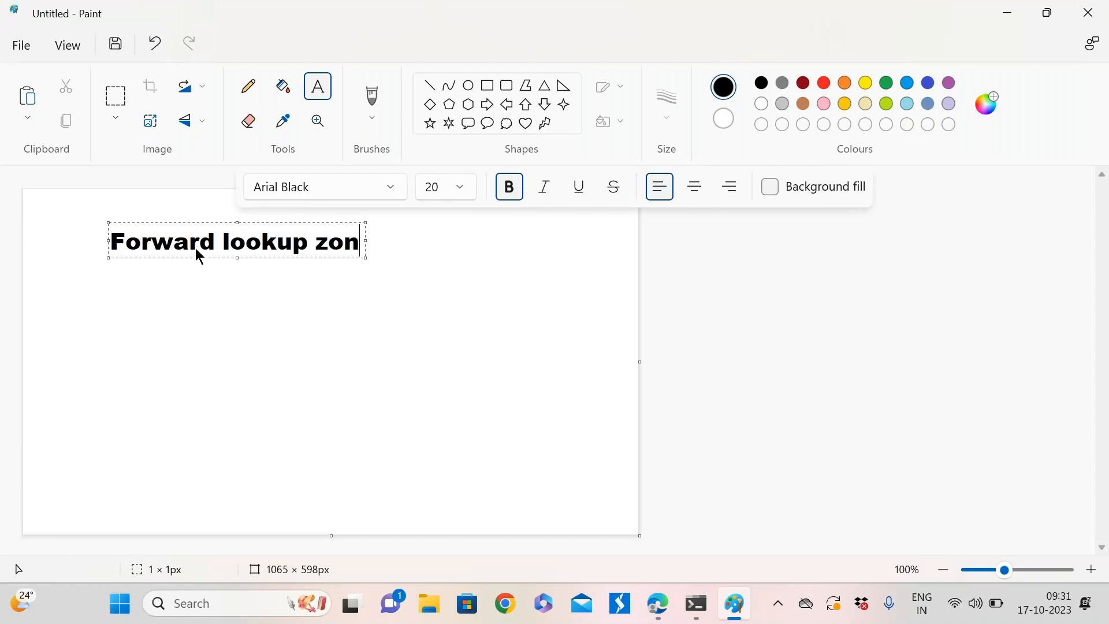
{"action": "type", "text": "e"}
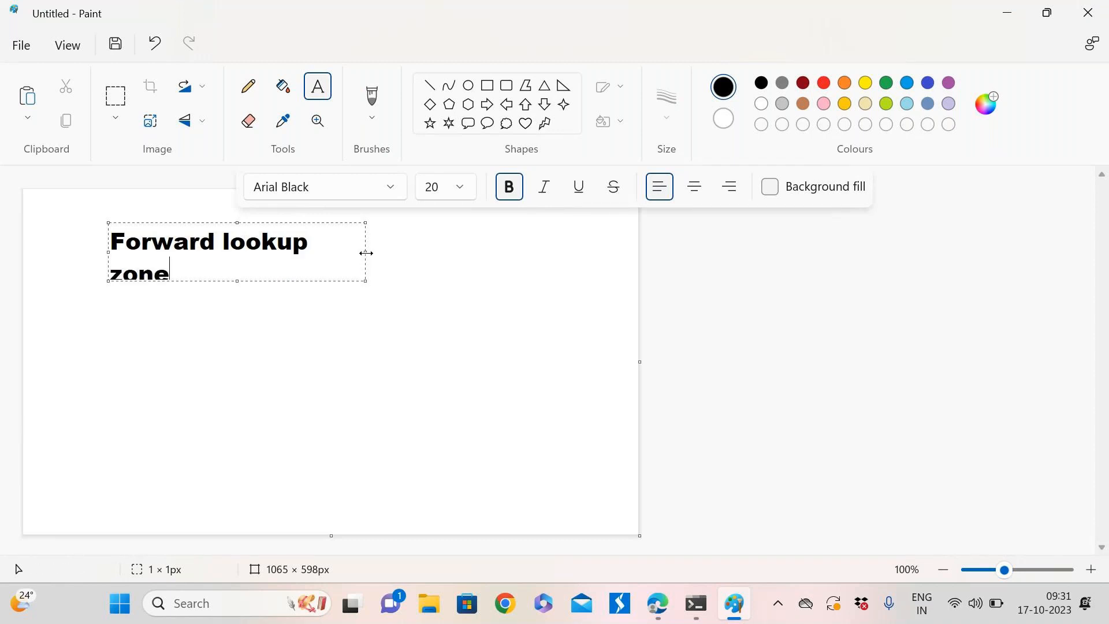
{"action": "left_click_drag", "start_coordinate": [367, 253], "coordinate": [408, 241]}
{"action": "left_click", "coordinate": [114, 391]}
Add the text "reverse lookup zone" in the lower half of the canvas, widening its text box to fit one line
{"action": "left_click", "coordinate": [116, 392]}
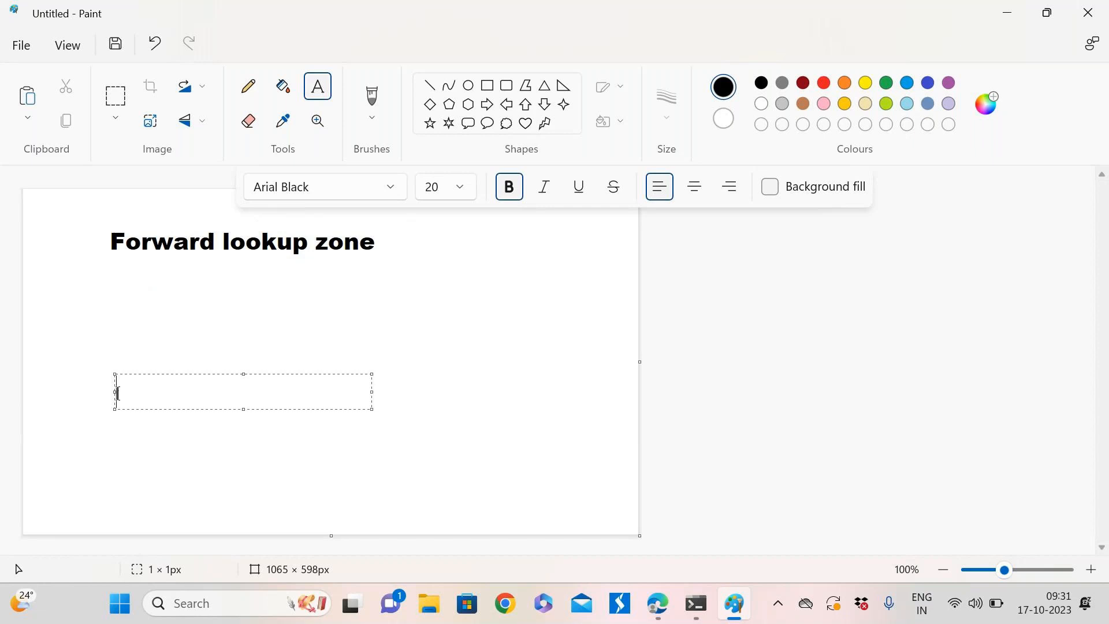
{"action": "type", "text": "reve"}
{"action": "key", "text": "BackSpace"}
{"action": "type", "text": "rse lookup"}
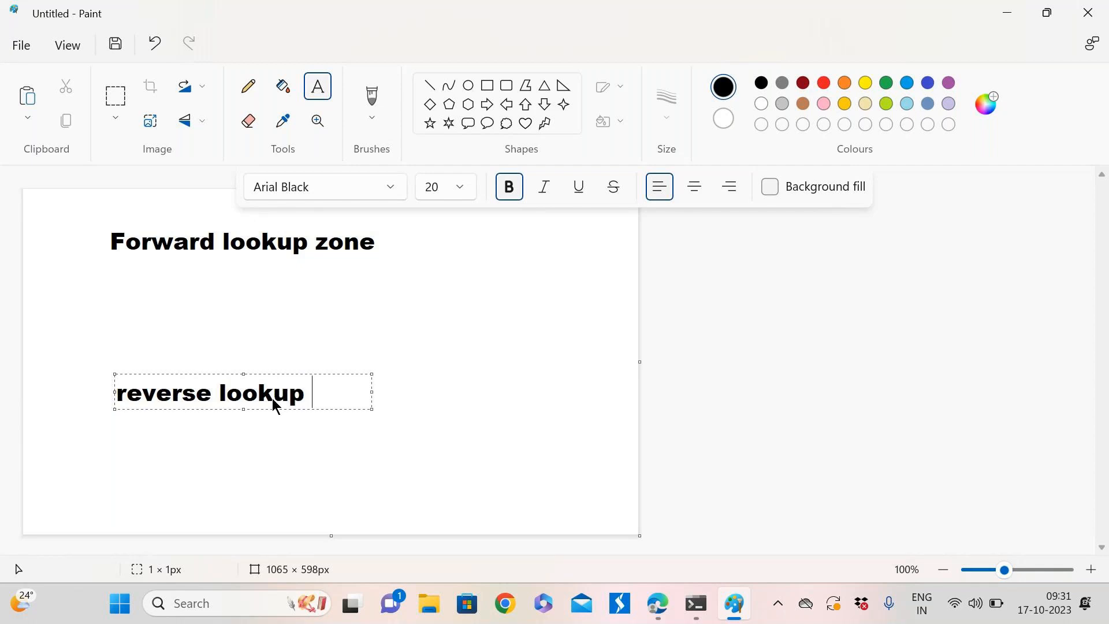
{"action": "type", "text": " zone"}
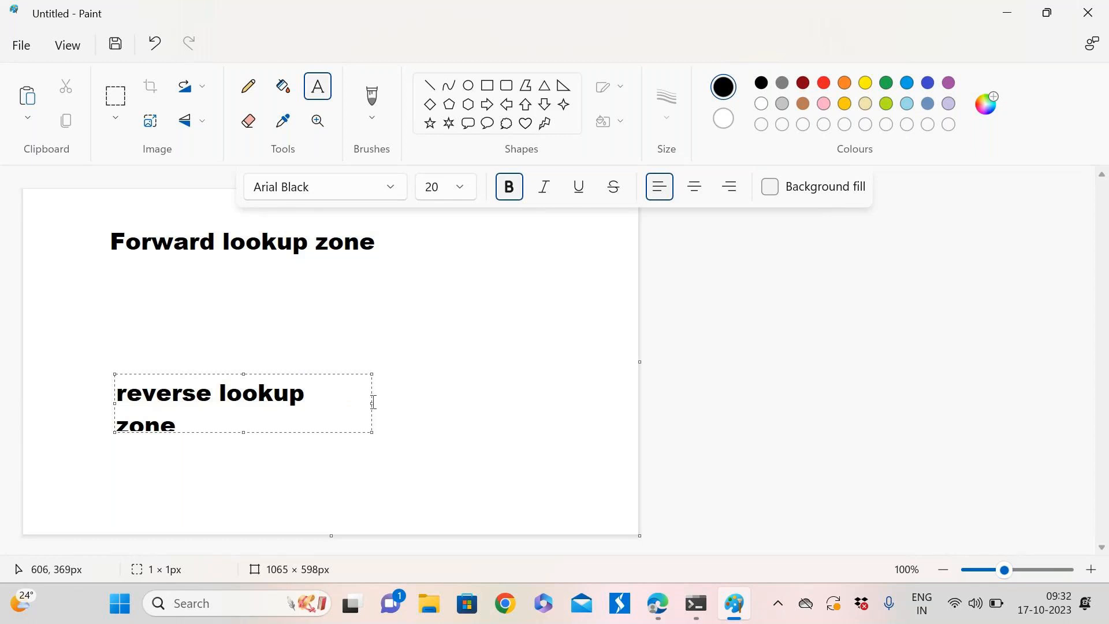
{"action": "left_click_drag", "start_coordinate": [373, 406], "coordinate": [407, 406]}
{"action": "left_click", "coordinate": [447, 411]}
Add "google.com" beneath the "Forward lookup zone" heading and "8.8.8.8." to its right on the same line
{"action": "left_click", "coordinate": [108, 266]}
{"action": "type", "text": "google.com"}
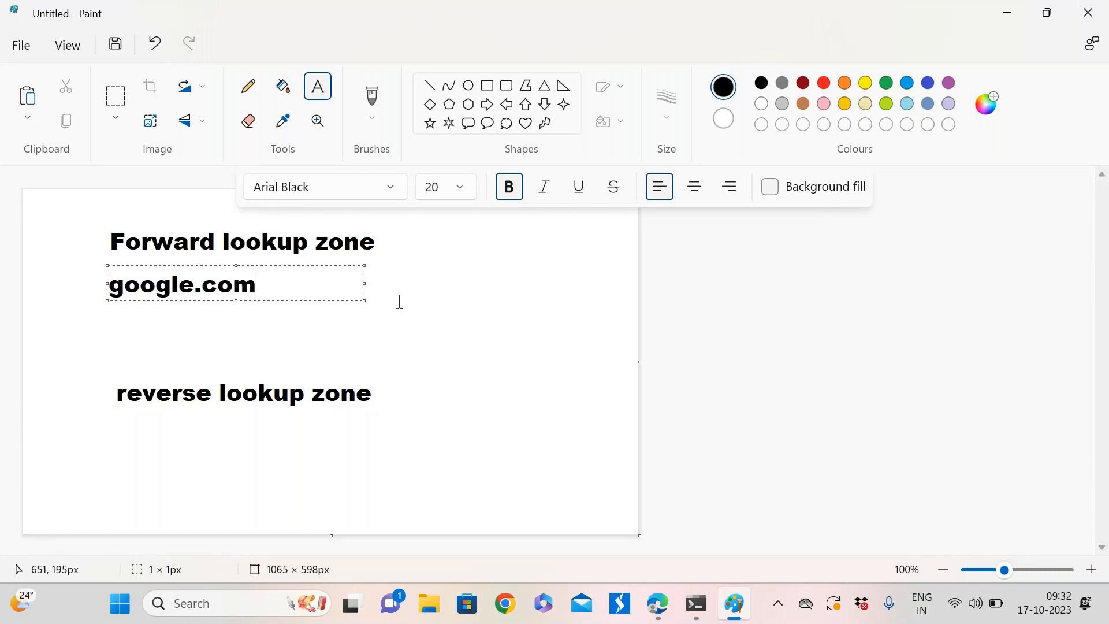
{"action": "key", "text": "Tab"}
{"action": "left_click", "coordinate": [375, 286]}
{"action": "left_click", "coordinate": [365, 283]}
{"action": "type", "text": "8.8.8.8."}
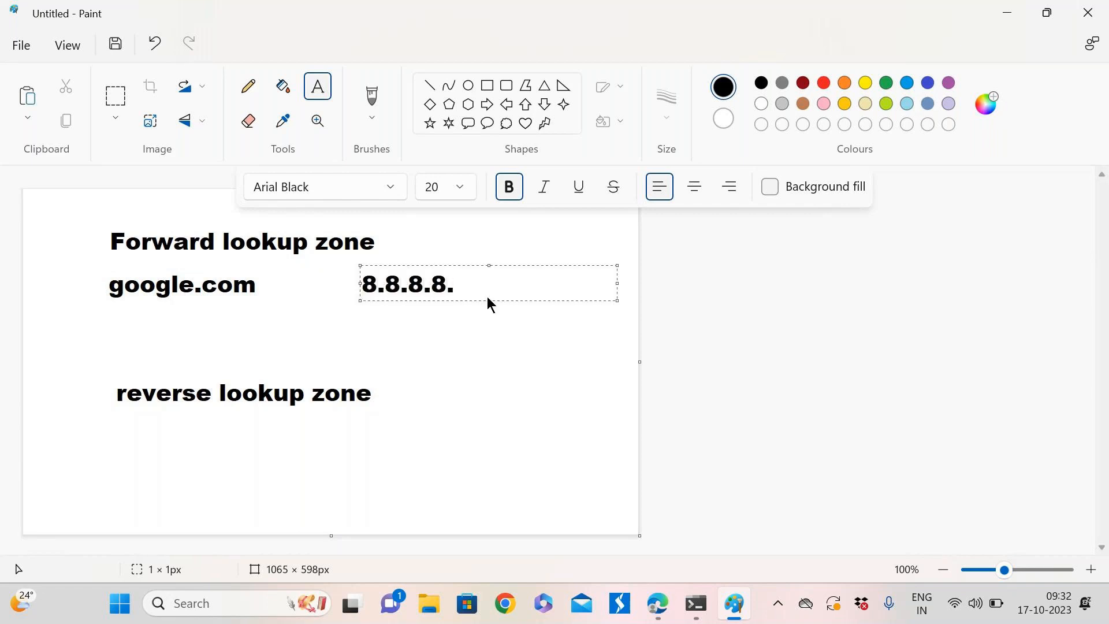
{"action": "left_click", "coordinate": [468, 335]}
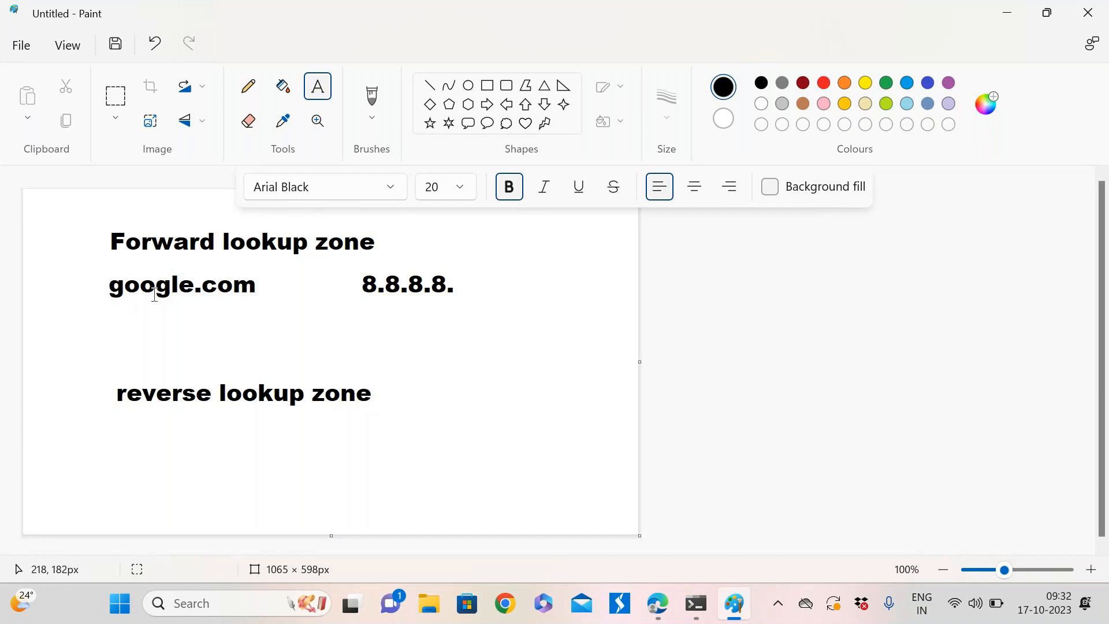
{"action": "left_click", "coordinate": [458, 284]}
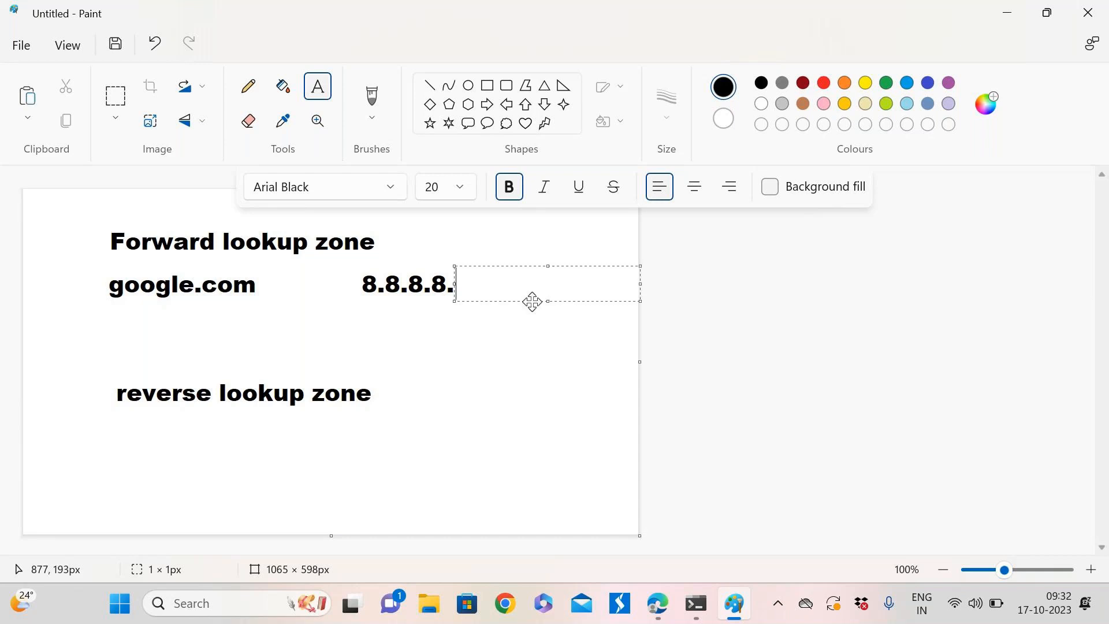
{"action": "left_click", "coordinate": [454, 323]}
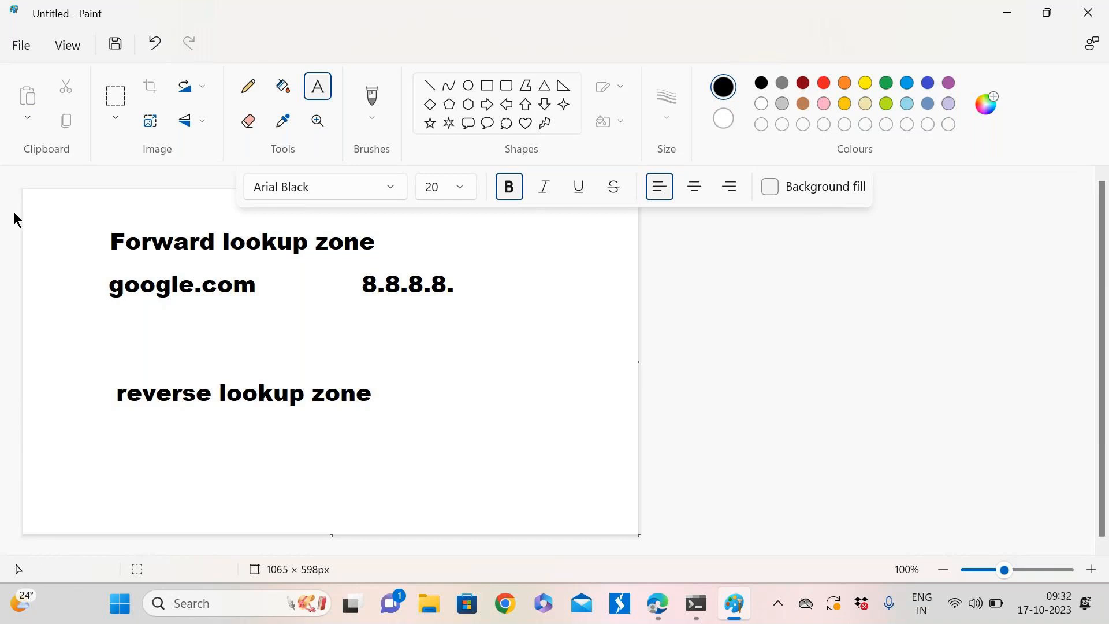
Add the text "dns IP" above and to the left of the "Forward lookup zone" heading
{"action": "left_click", "coordinate": [37, 201]}
{"action": "type", "text": "dns"}
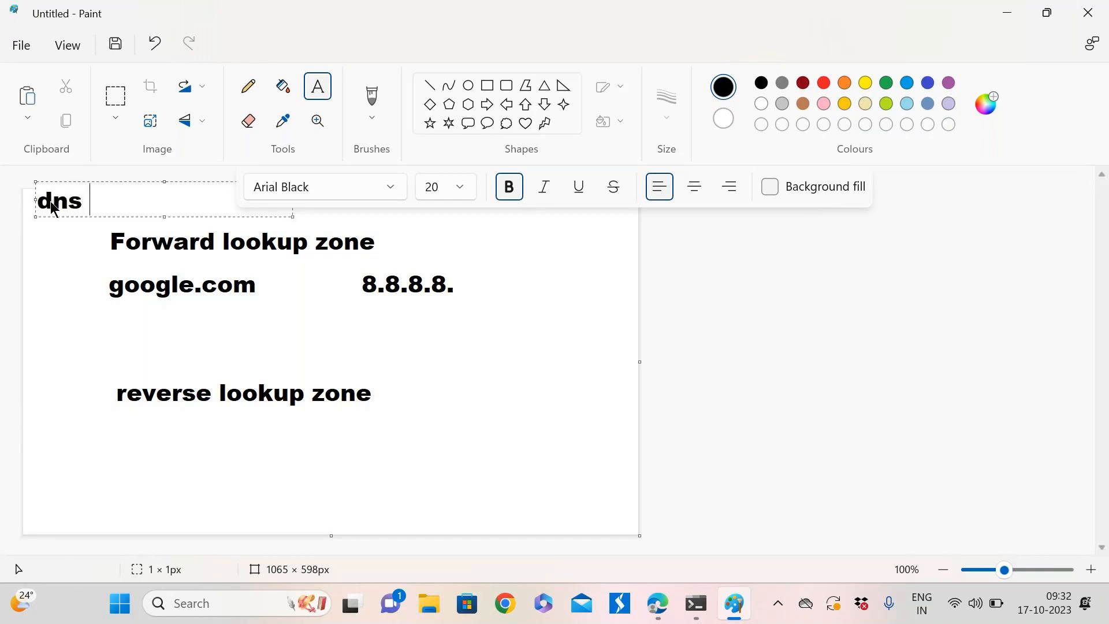
{"action": "type", "text": " IP"}
{"action": "left_click", "coordinate": [57, 243]}
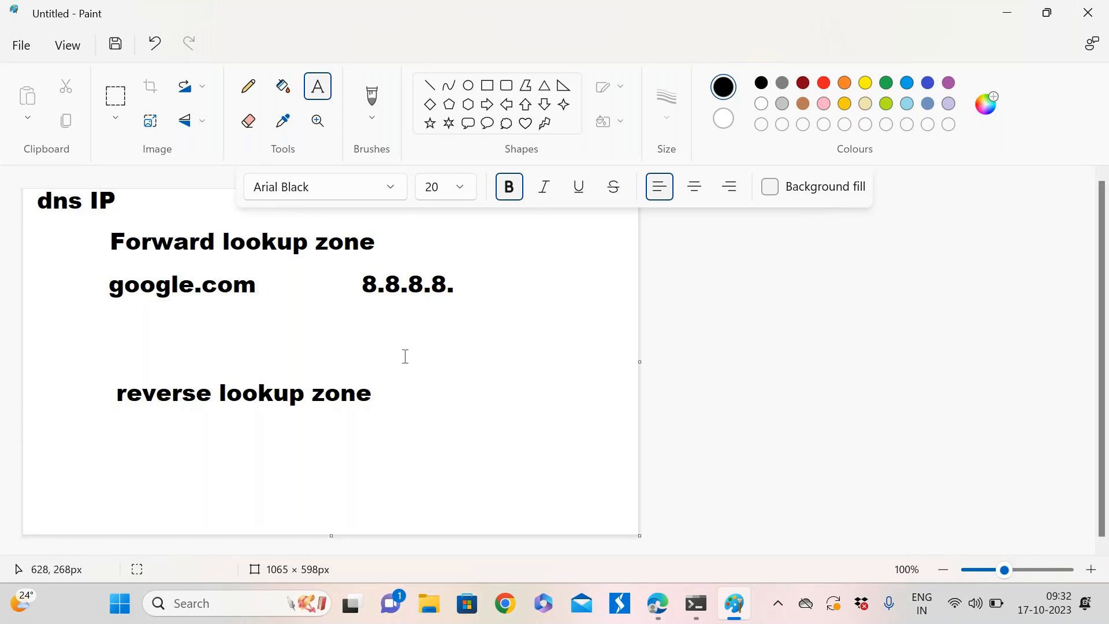
Switch to the Edge window with the EC2 console and enter "google" in the address bar of a new tab
{"action": "left_click", "coordinate": [659, 605]}
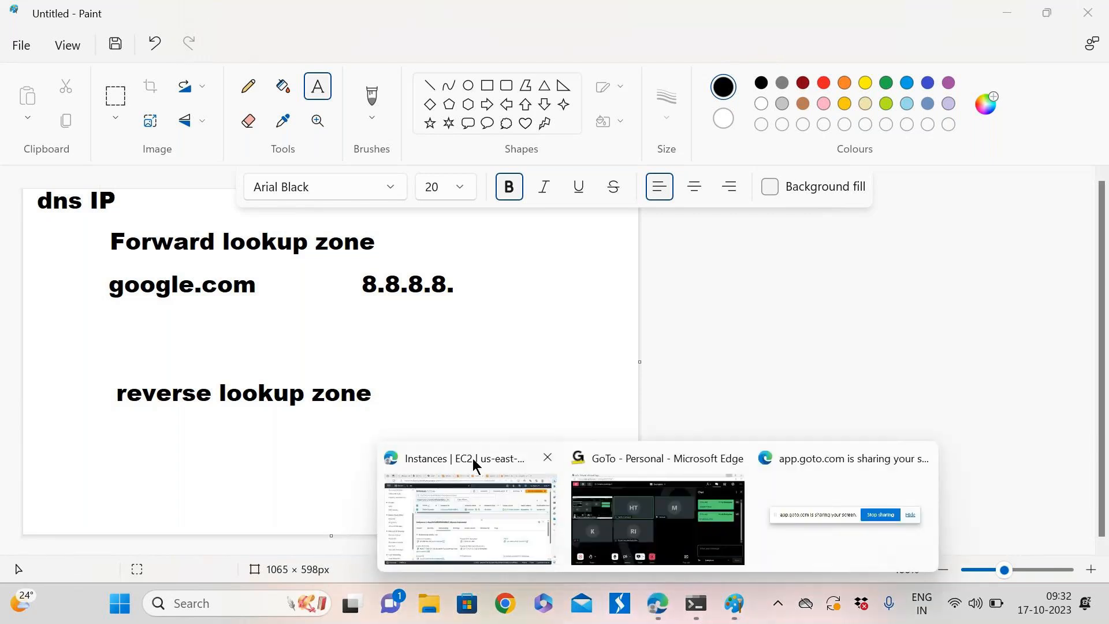
{"action": "left_click", "coordinate": [478, 462]}
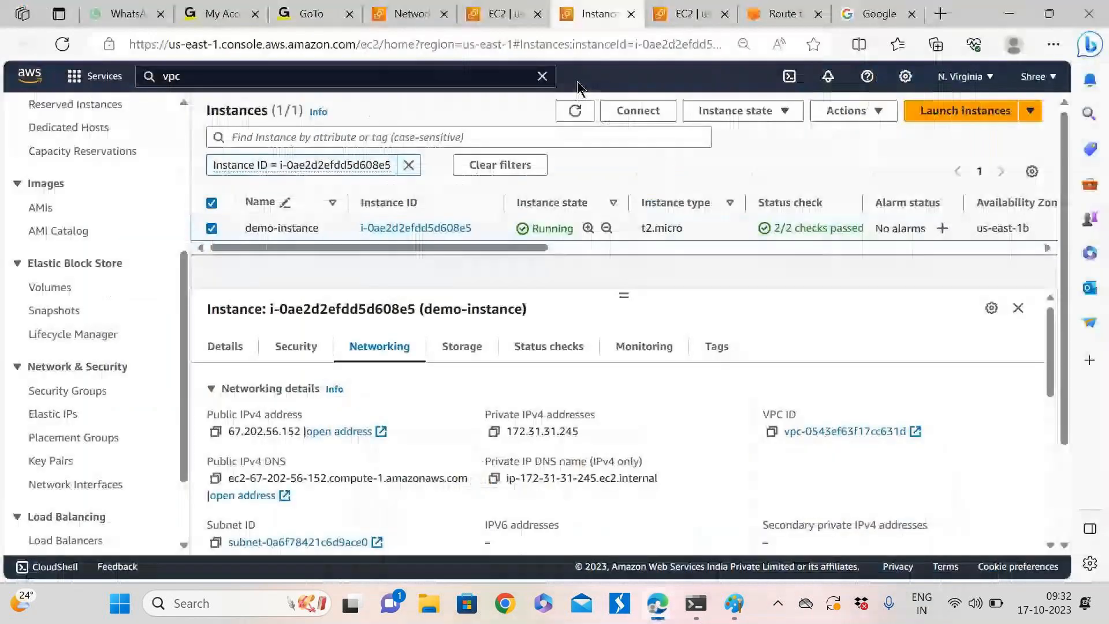
{"action": "left_click", "coordinate": [940, 14]}
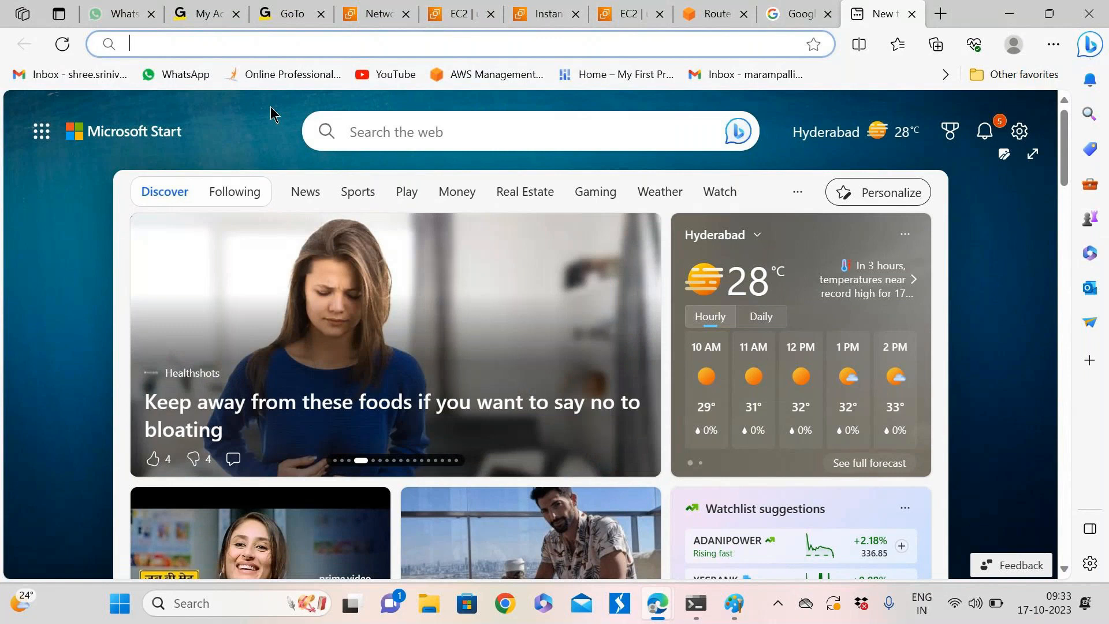
{"action": "type", "text": "goog"}
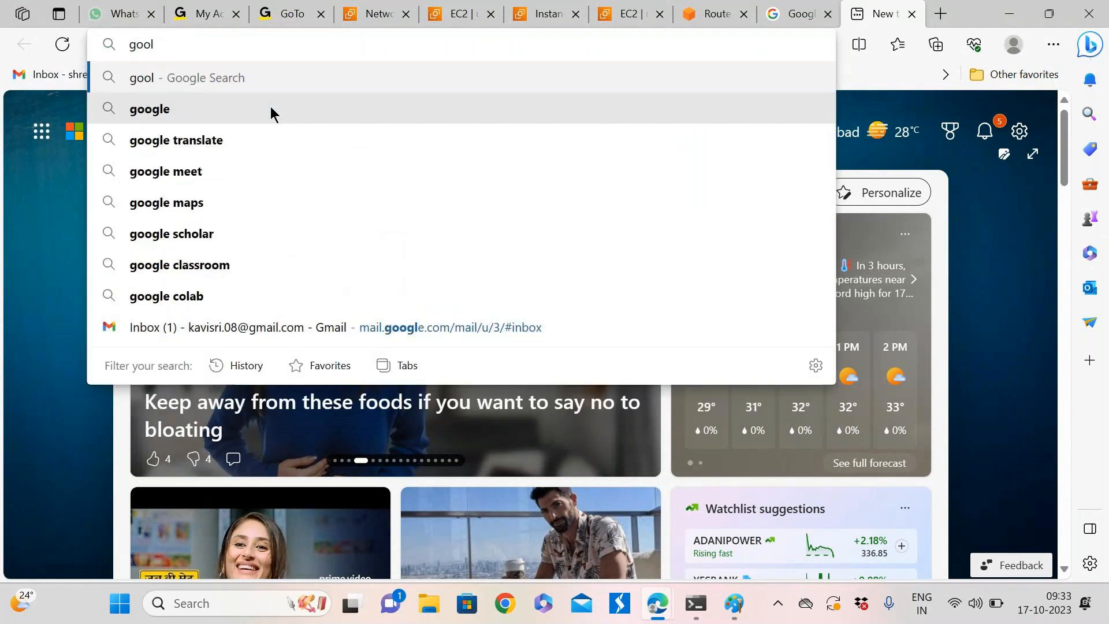
{"action": "type", "text": "le"}
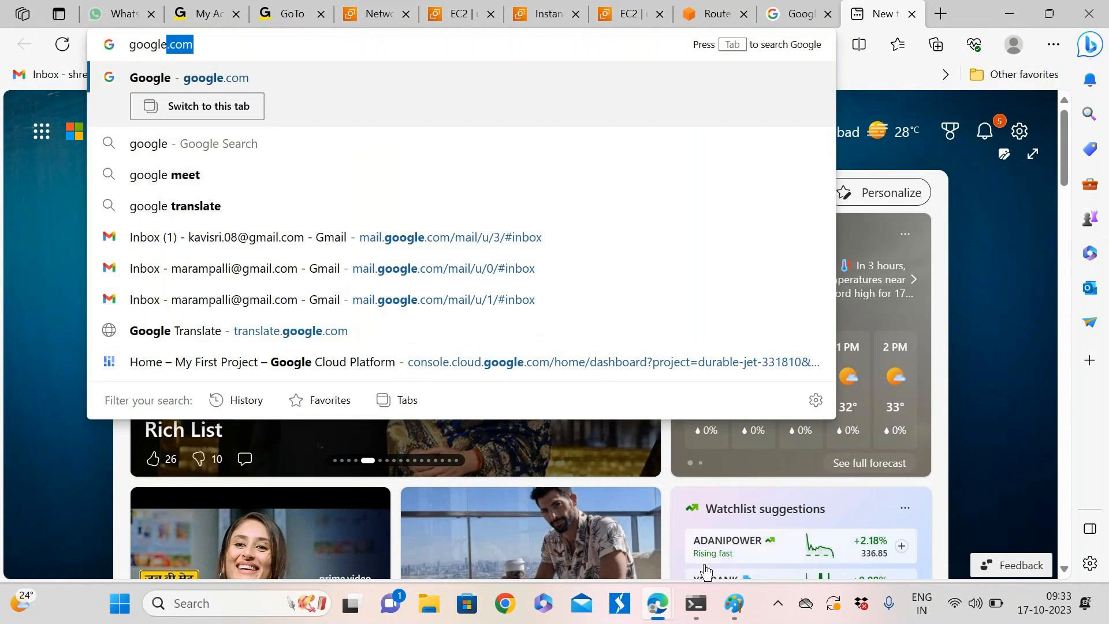
Switch back to Paint and add "8.8.8.8" beneath the "reverse lookup zone" heading
{"action": "left_click", "coordinate": [733, 603]}
{"action": "left_click", "coordinate": [138, 208]}
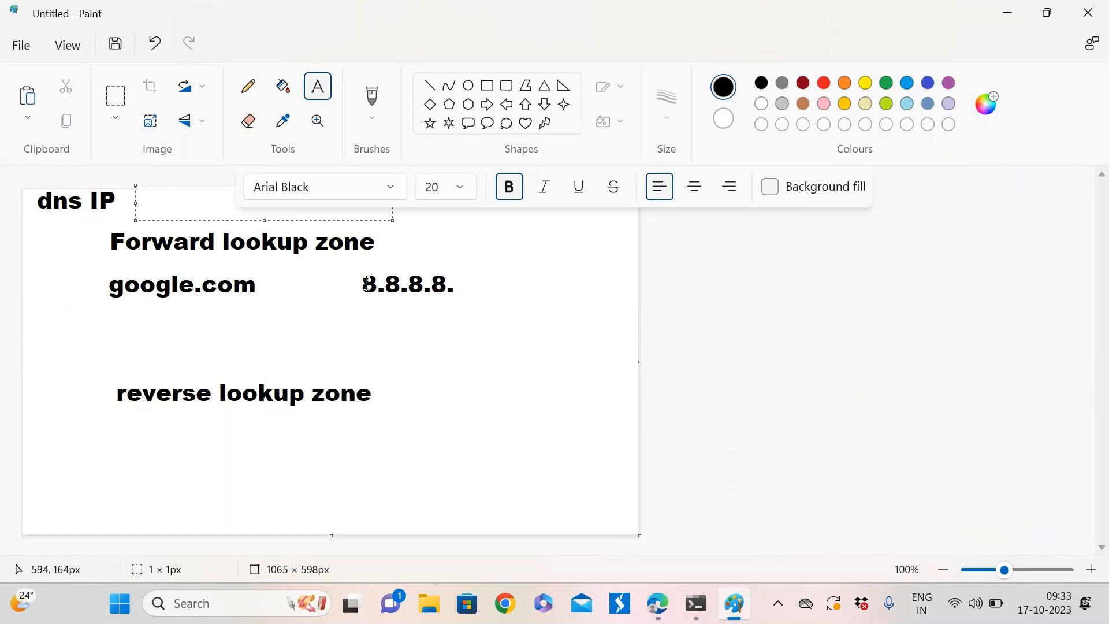
{"action": "left_click_drag", "start_coordinate": [371, 283], "coordinate": [411, 281]}
{"action": "left_click", "coordinate": [460, 329]}
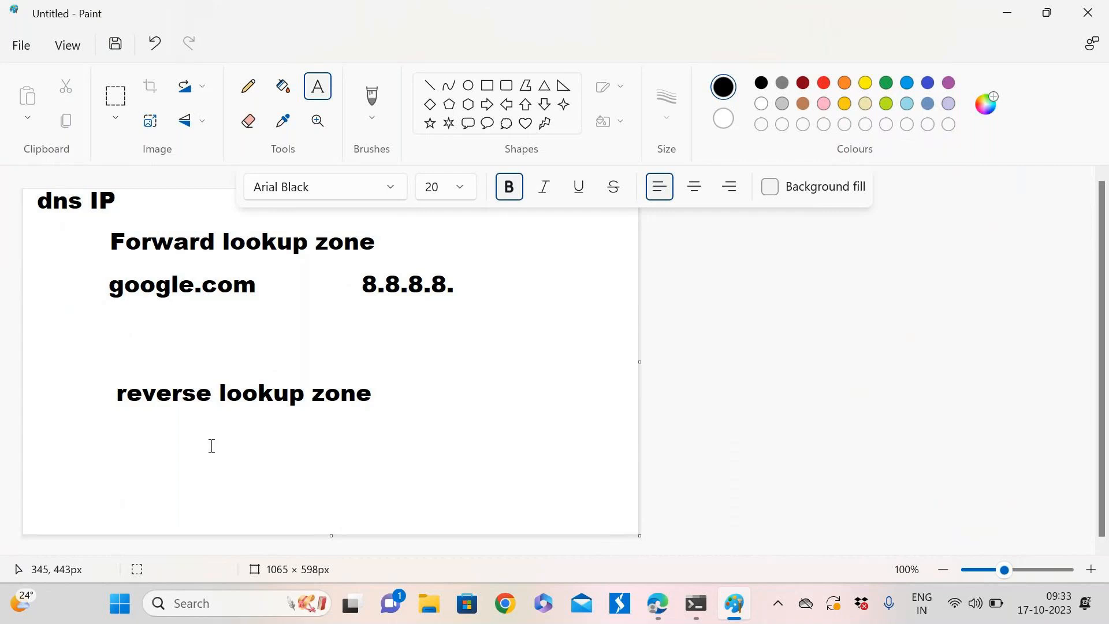
{"action": "left_click", "coordinate": [129, 433]}
{"action": "type", "text": "8.8.8.8."}
{"action": "key", "text": "BackSpace"}
{"action": "left_click", "coordinate": [362, 435]}
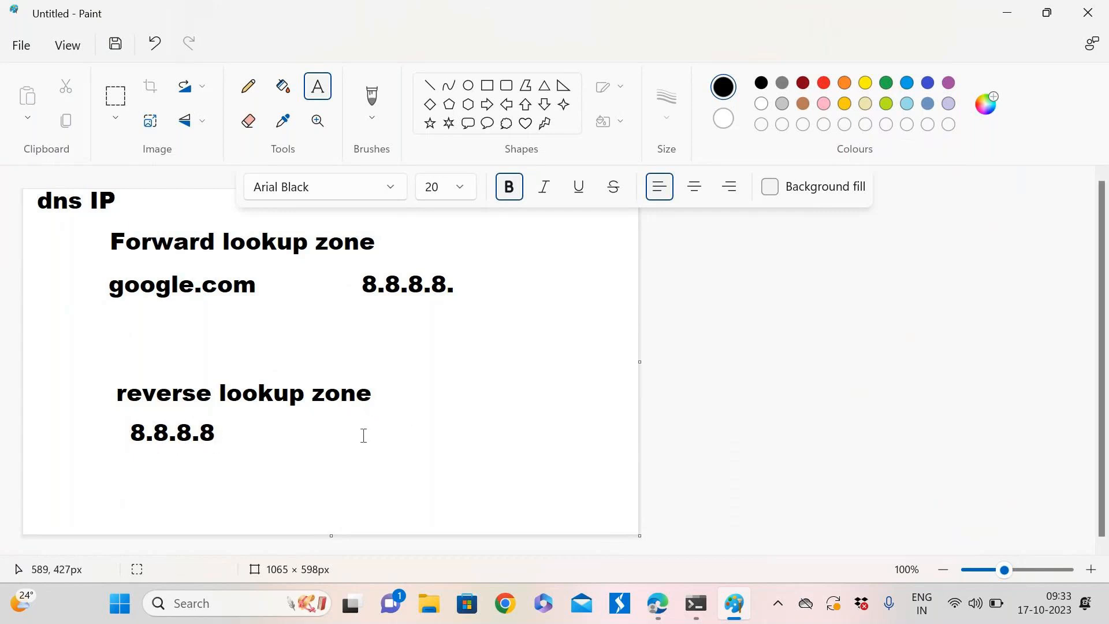
Add "google.com" beneath the "reverse lookup zone" heading, to the right of "8.8.8.8" on the same line
{"action": "left_click", "coordinate": [354, 431]}
{"action": "type", "text": "goole."}
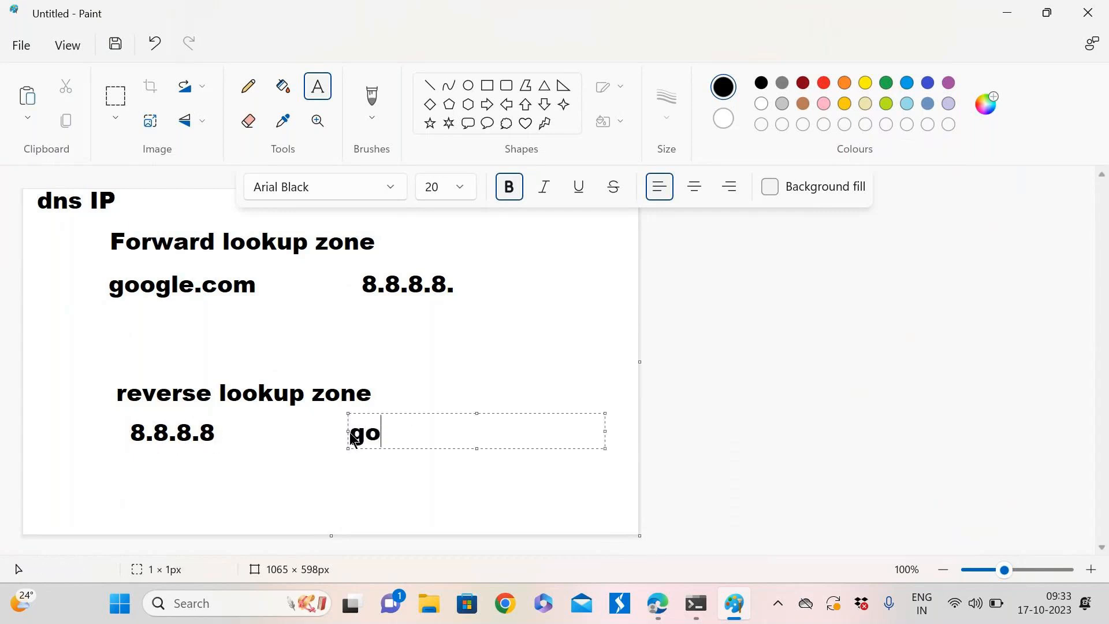
{"action": "key", "text": "BackSpace"}
{"action": "key", "text": "BackSpace"}
{"action": "key", "text": "BackSpace"}
{"action": "type", "text": "gle.com"}
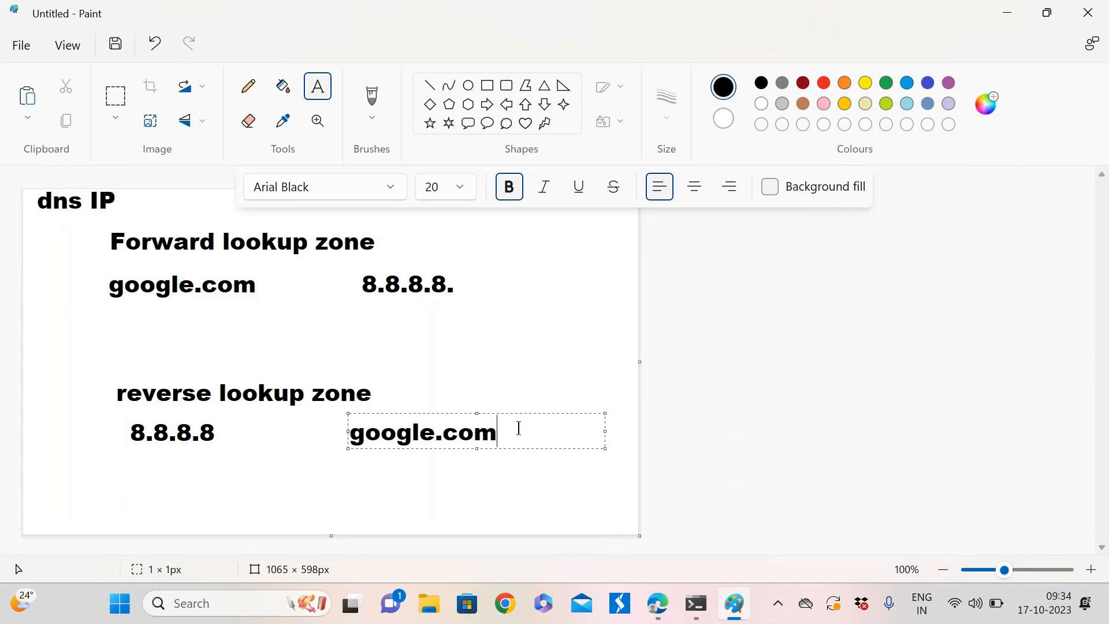
{"action": "left_click", "coordinate": [423, 483]}
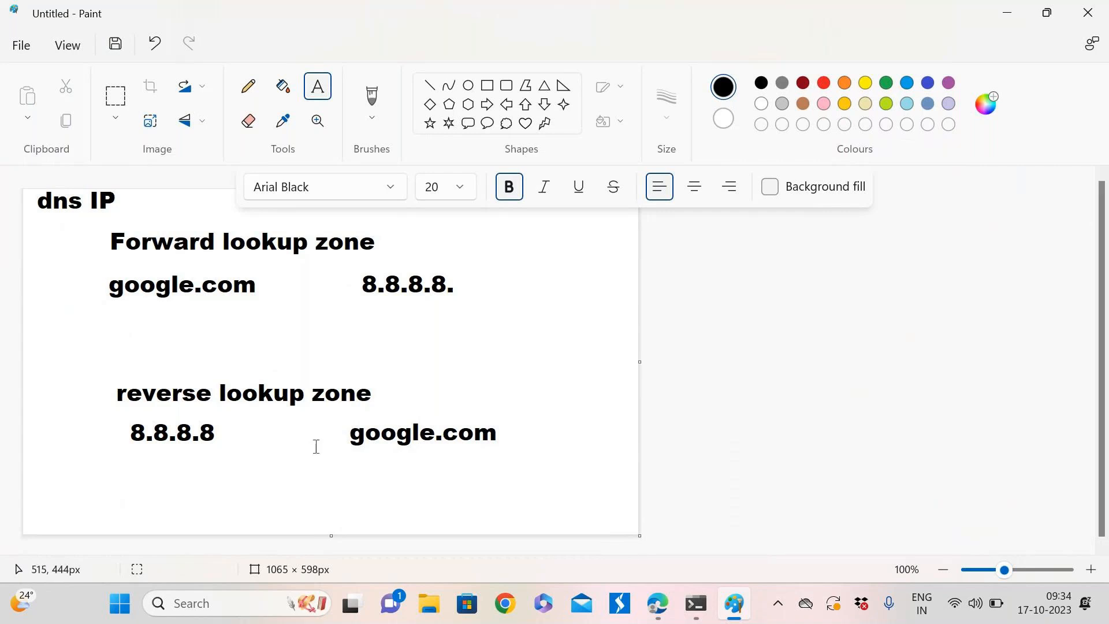
{"action": "left_click", "coordinate": [695, 603]}
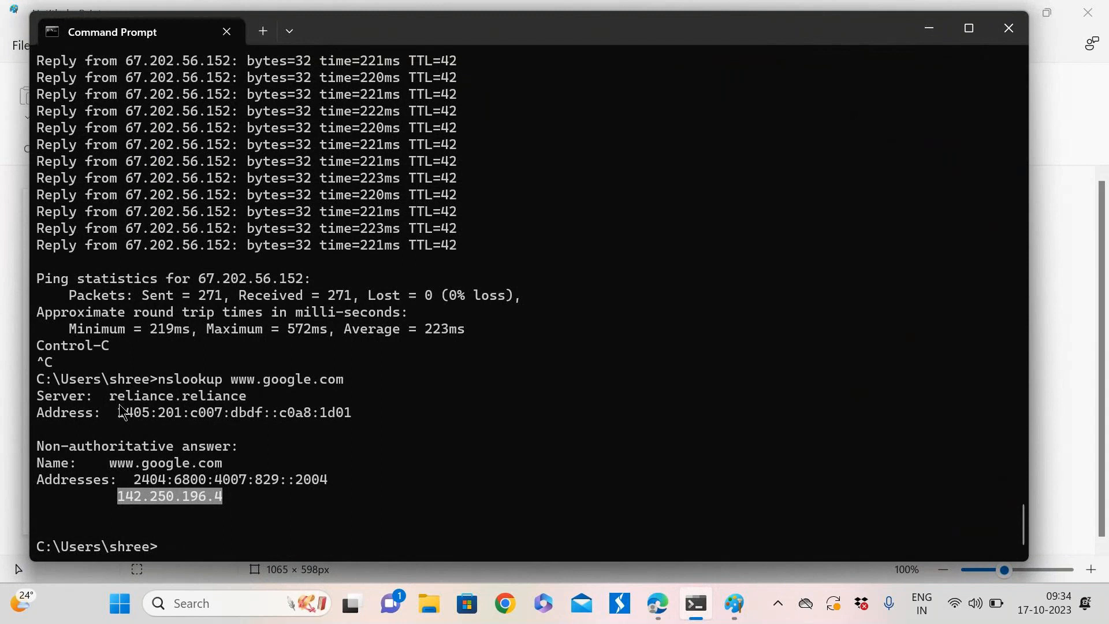
{"action": "left_click_drag", "start_coordinate": [103, 463], "coordinate": [230, 465]}
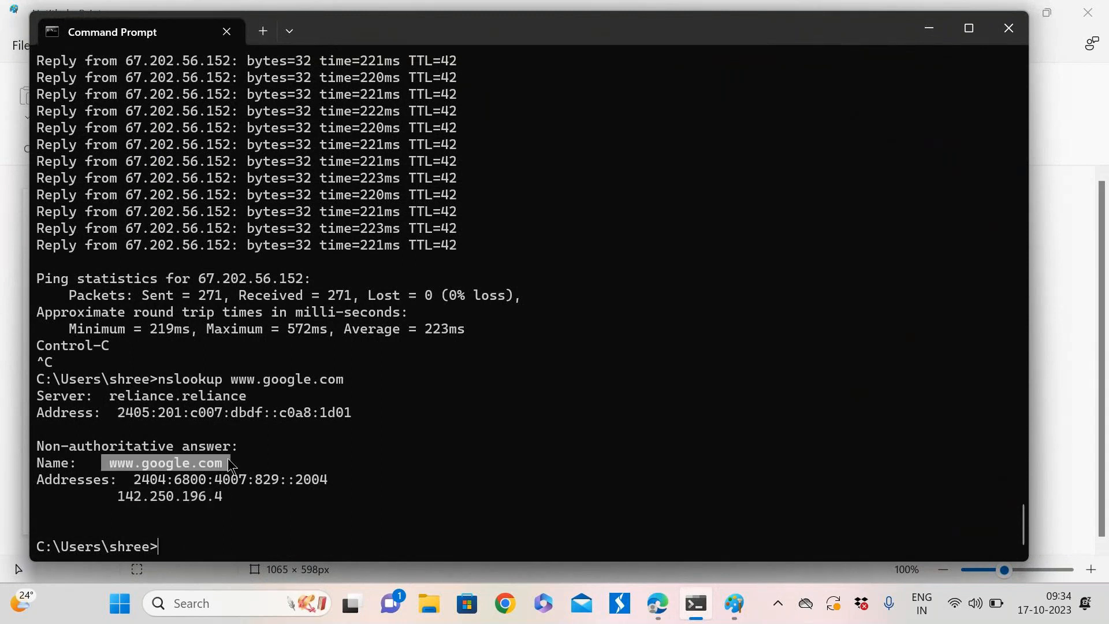
{"action": "left_click", "coordinate": [228, 505]}
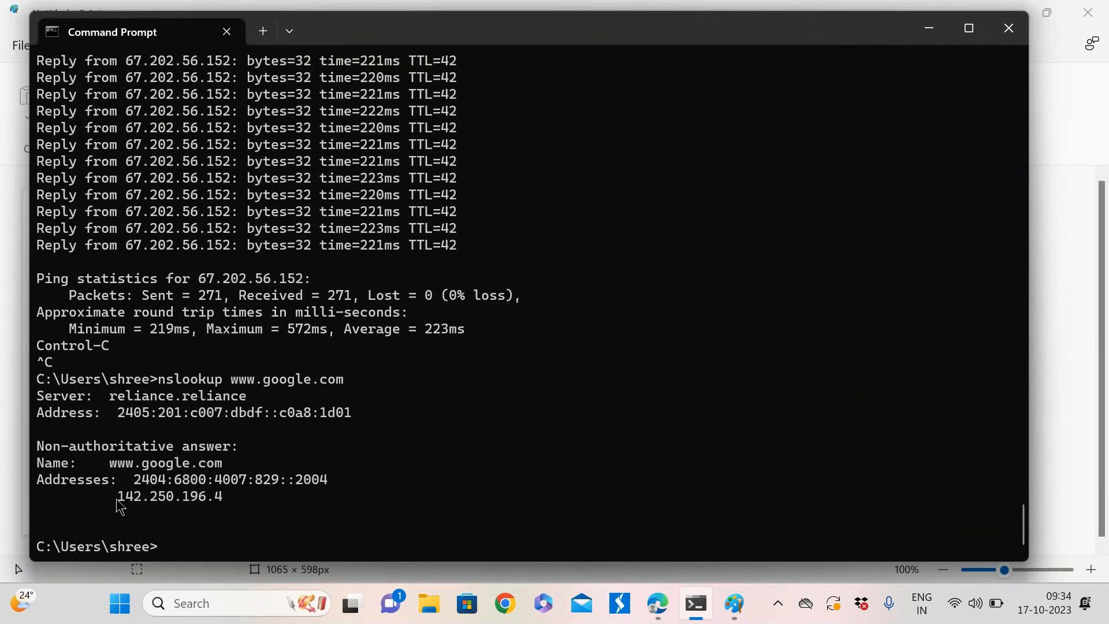
{"action": "left_click_drag", "start_coordinate": [117, 501], "coordinate": [230, 503]}
{"action": "left_click", "coordinate": [230, 502]}
Minimize Paint, return to the new Edge tab and highlight google.com in its address bar
{"action": "key", "text": "alt+Tab"}
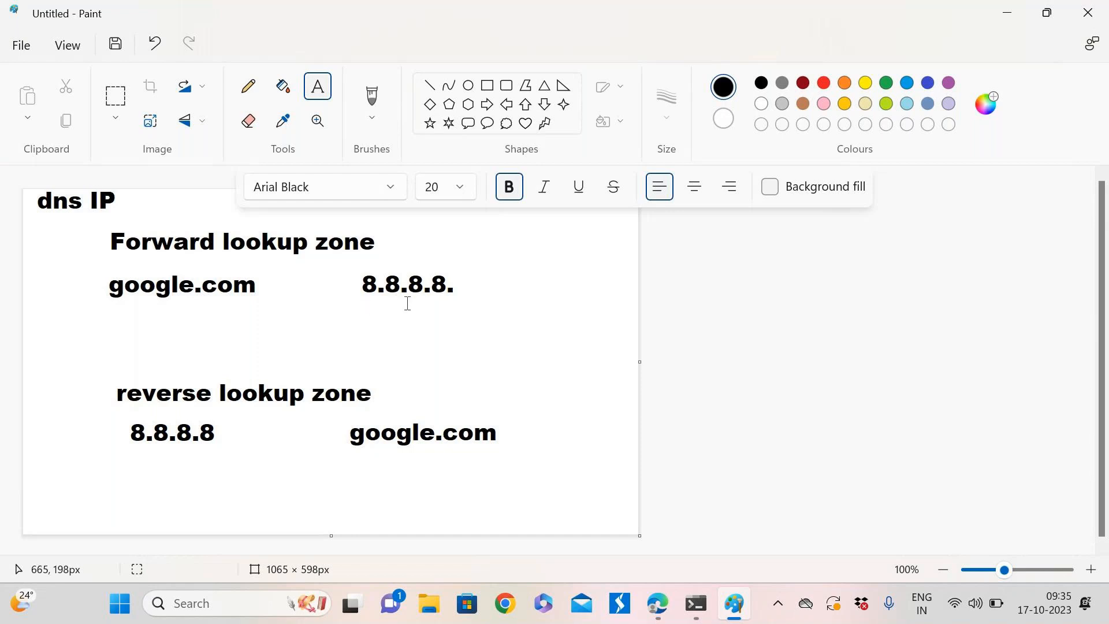
{"action": "left_click", "coordinate": [1005, 20]}
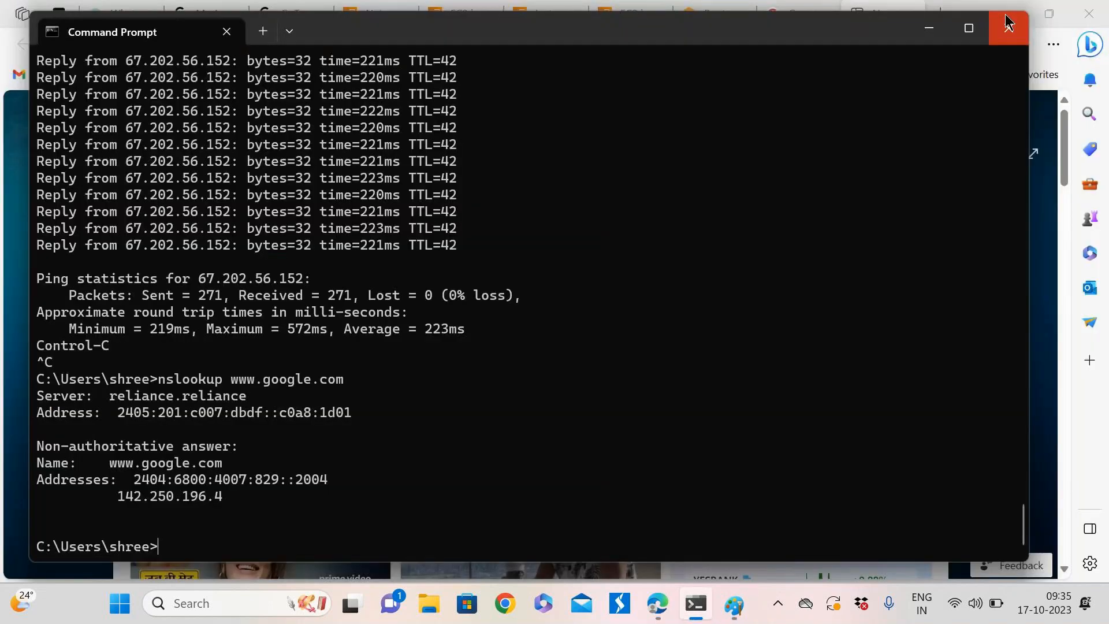
{"action": "left_click", "coordinate": [1044, 29]}
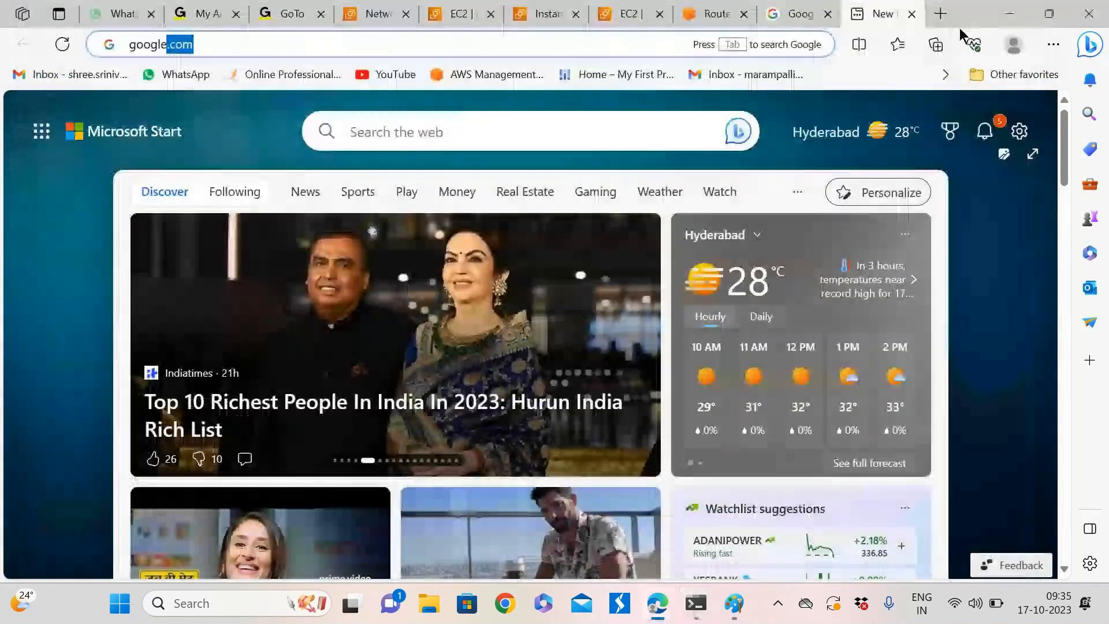
{"action": "left_click", "coordinate": [262, 42]}
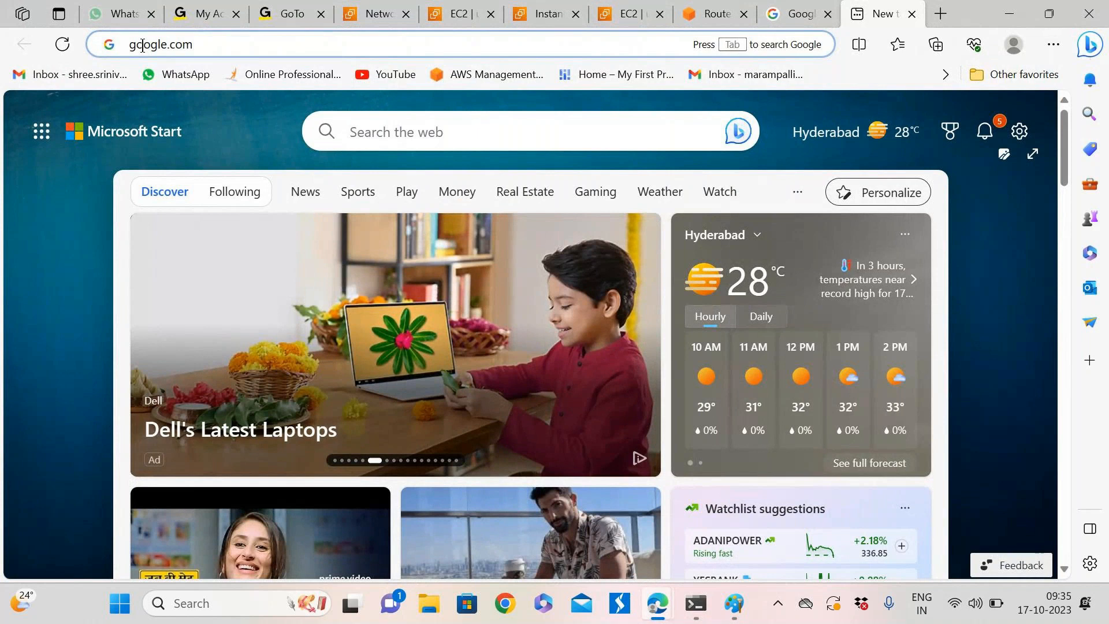
{"action": "left_click_drag", "start_coordinate": [128, 46], "coordinate": [200, 44]}
{"action": "left_click", "coordinate": [231, 44]}
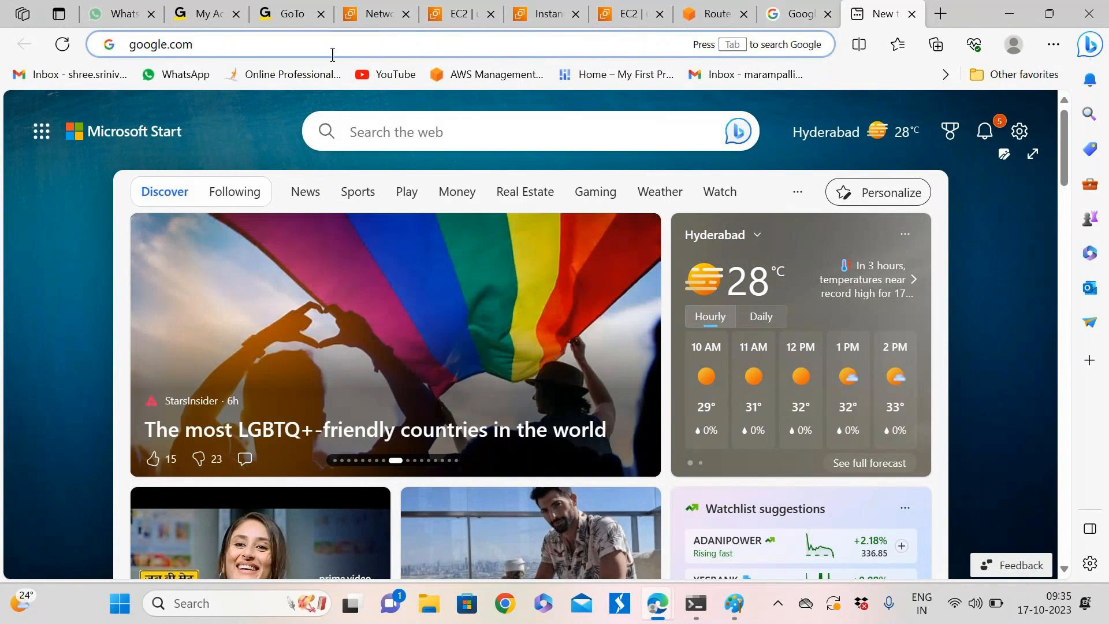
Clear the google.com address, search the web for "godaddy" instead and open the GoDaddy site from the results
{"action": "key", "text": "BackSpace"}
{"action": "key", "text": "BackSpace"}
{"action": "key", "text": "BackSpace"}
{"action": "key", "text": "BackSpace"}
{"action": "key", "text": "BackSpace"}
{"action": "key", "text": "BackSpace"}
{"action": "key", "text": "BackSpace"}
{"action": "key", "text": "BackSpace"}
{"action": "key", "text": "BackSpace"}
{"action": "key", "text": "BackSpace"}
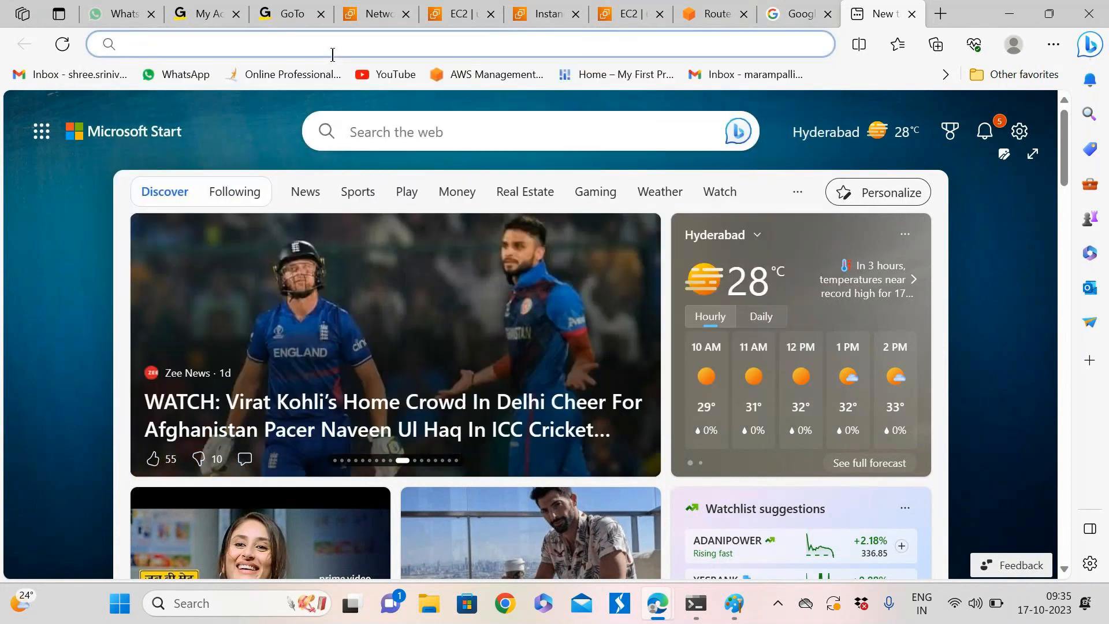
{"action": "type", "text": "goog"}
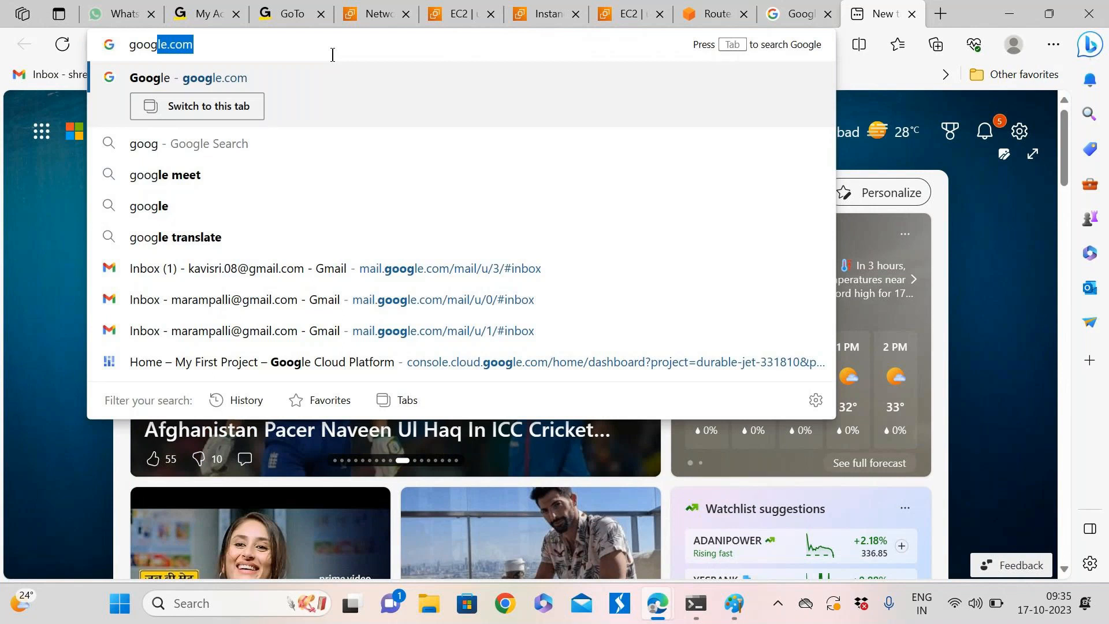
{"action": "key", "text": "BackSpace"}
{"action": "key", "text": "BackSpace"}
{"action": "key", "text": "BackSpace"}
{"action": "key", "text": "BackSpace"}
{"action": "key", "text": "BackSpace"}
{"action": "type", "text": "godaddy"}
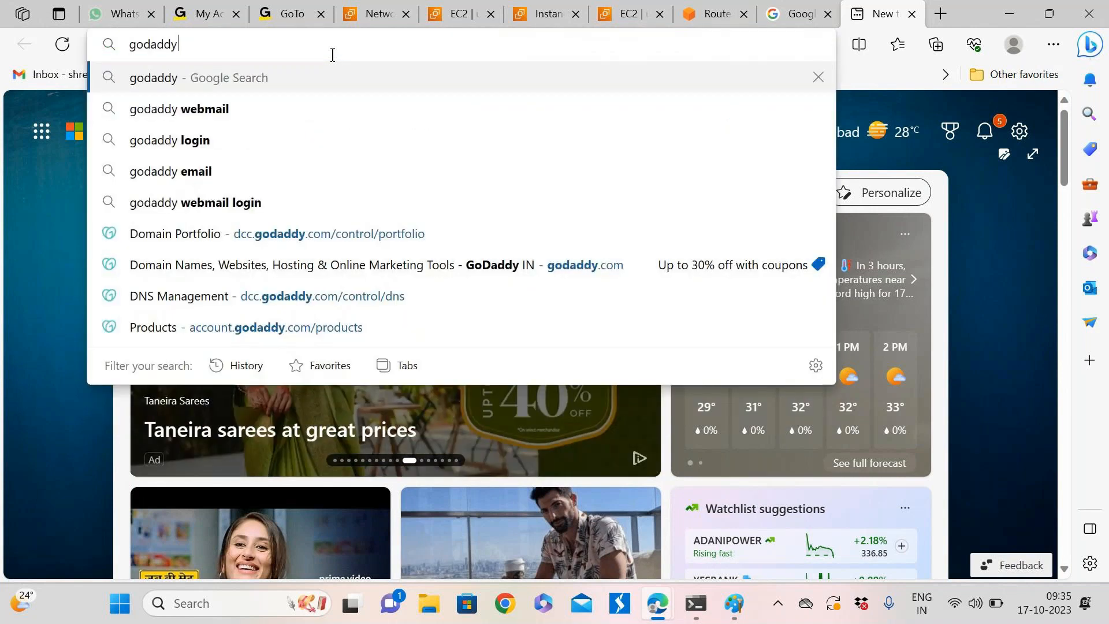
{"action": "key", "text": "Return"}
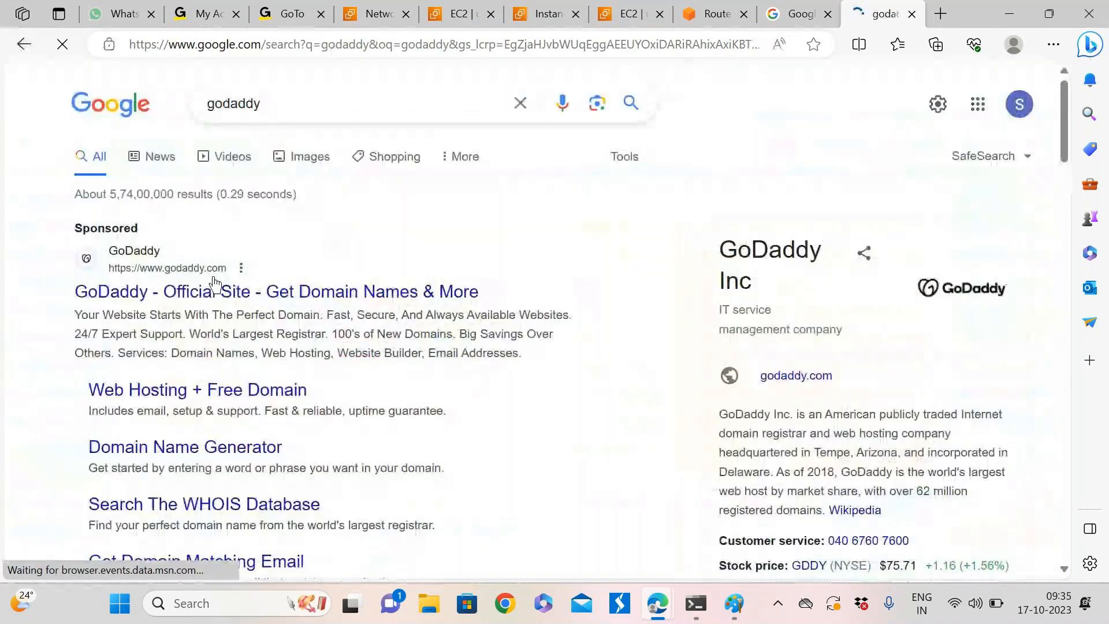
{"action": "scroll", "coordinate": [243, 347], "scroll_direction": "down", "scroll_amount": 4}
{"action": "left_click", "coordinate": [465, 437]}
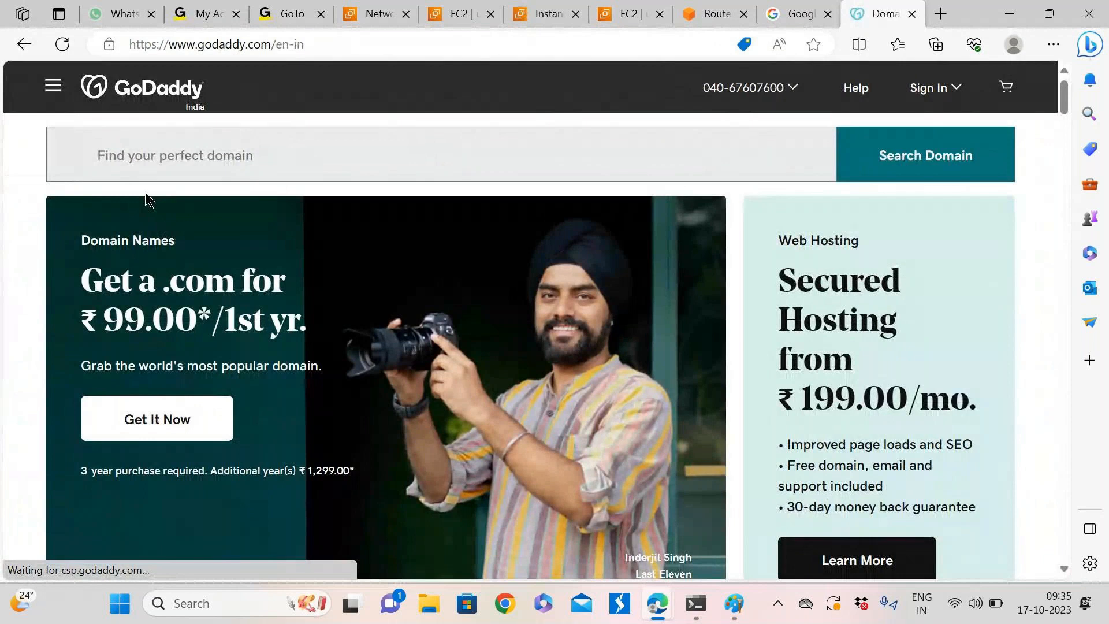
Search GoDaddy for the domain testdomain.com and review its price and the alternative domains offered
{"action": "left_click", "coordinate": [242, 163]}
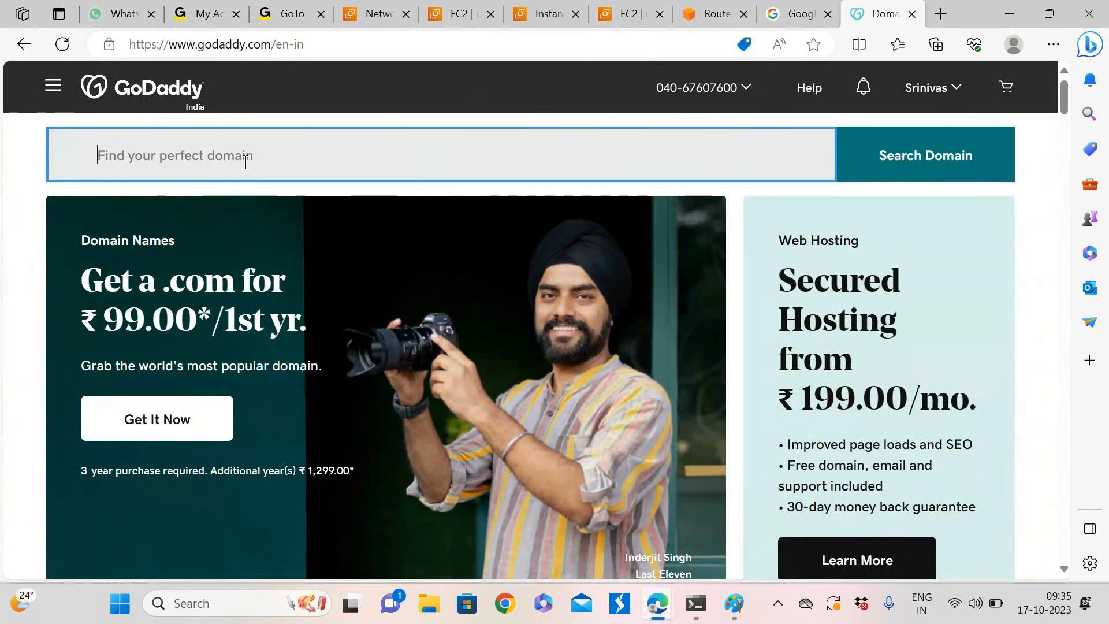
{"action": "type", "text": "testd"}
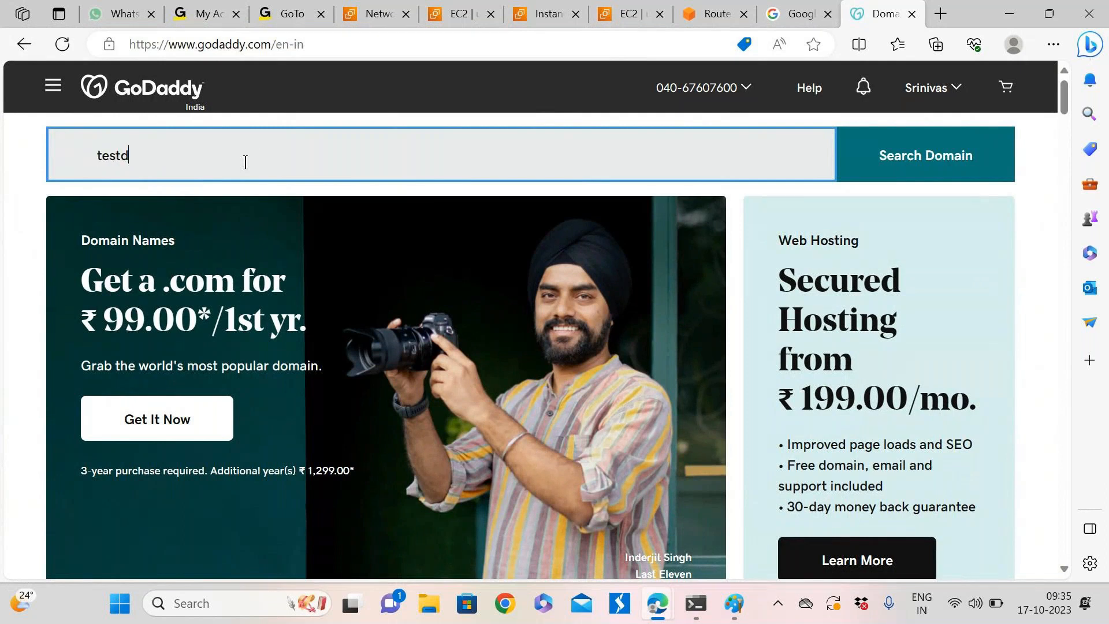
{"action": "type", "text": "omain.com"}
{"action": "key", "text": "Return"}
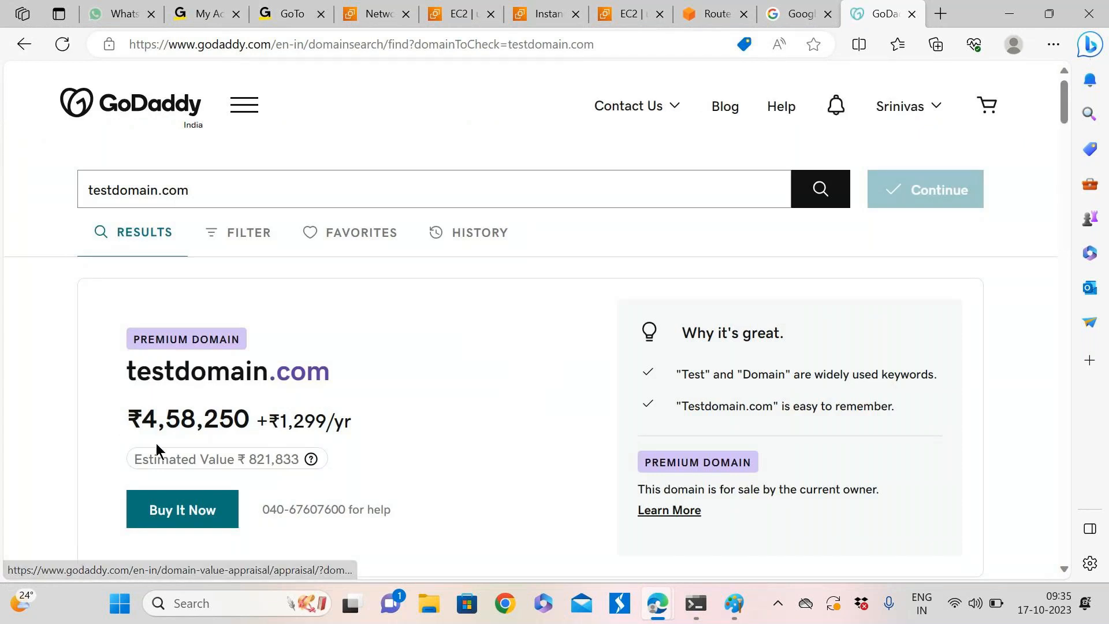
{"action": "scroll", "coordinate": [214, 456], "scroll_direction": "down", "scroll_amount": 2}
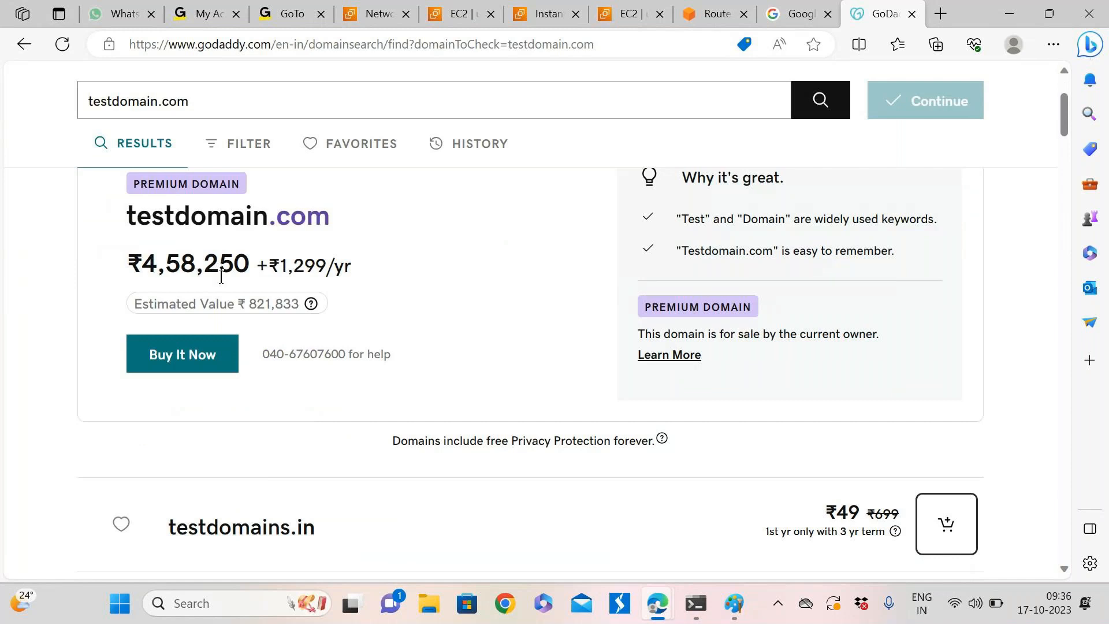
{"action": "scroll", "coordinate": [405, 337], "scroll_direction": "down", "scroll_amount": 5}
{"action": "scroll", "coordinate": [578, 338], "scroll_direction": "up", "scroll_amount": 1}
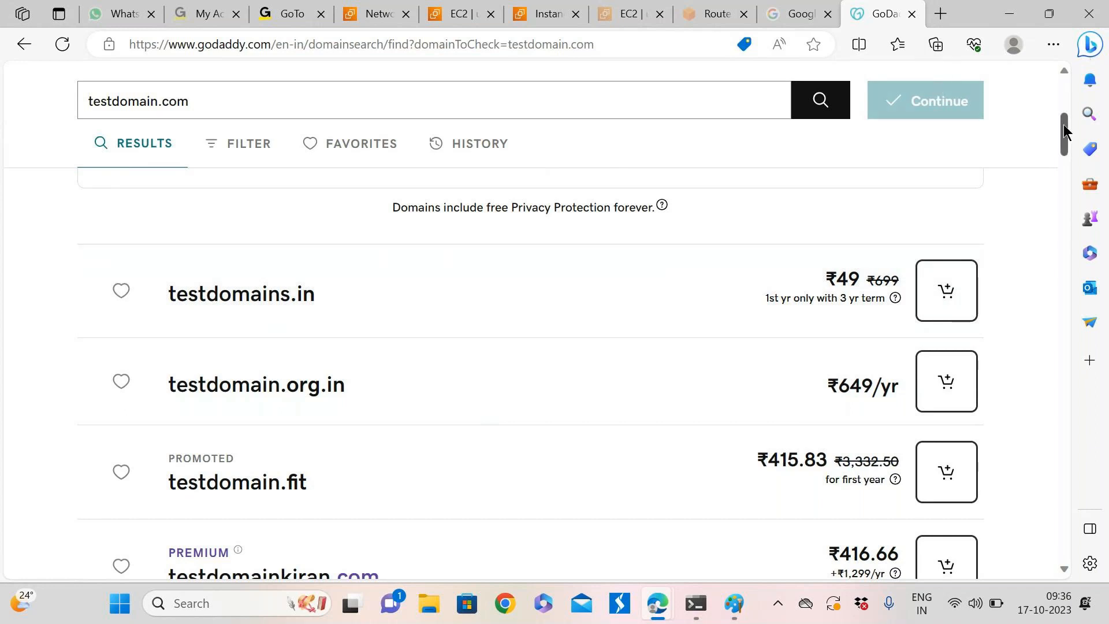
{"action": "left_click_drag", "start_coordinate": [1063, 123], "coordinate": [1063, 66]}
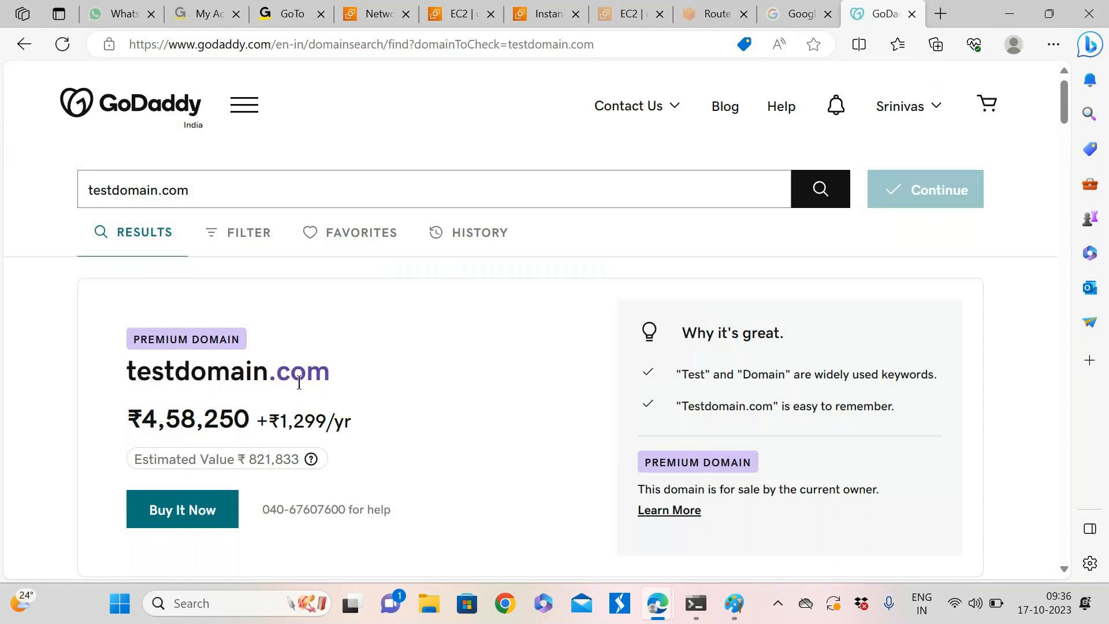
Return to the EC2 Instances page and copy demo-instance's public IPv4 address from its details
{"action": "left_click", "coordinate": [609, 13]}
{"action": "left_click", "coordinate": [543, 14]}
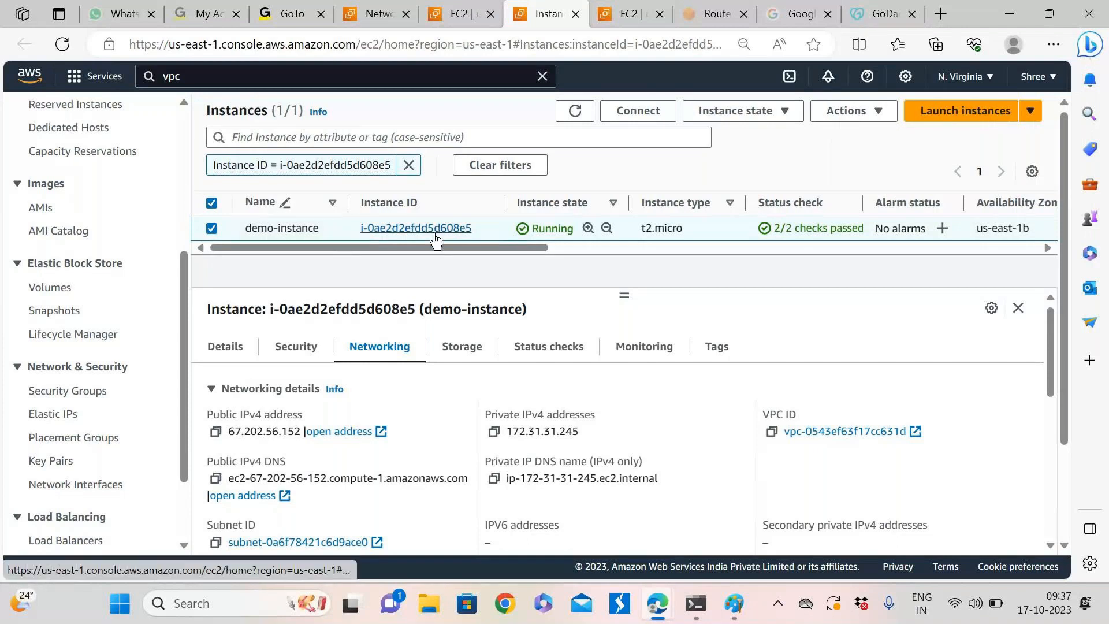
{"action": "left_click", "coordinate": [232, 351]}
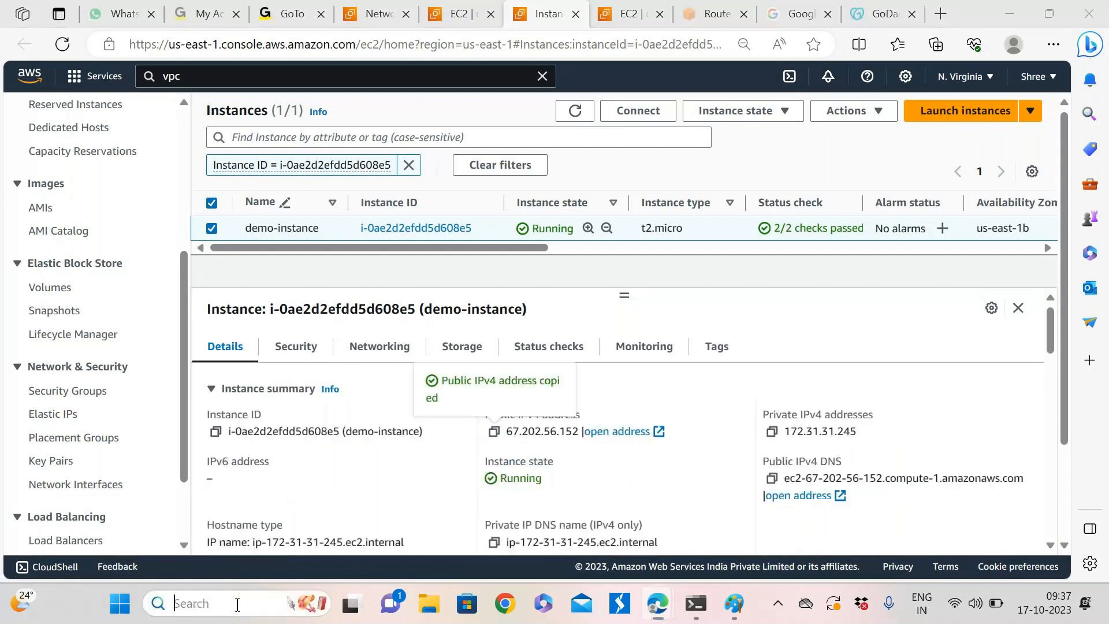
Find and launch PuTTY, and set the session's host name to 67.202.56.152
{"action": "left_click", "coordinate": [237, 604]}
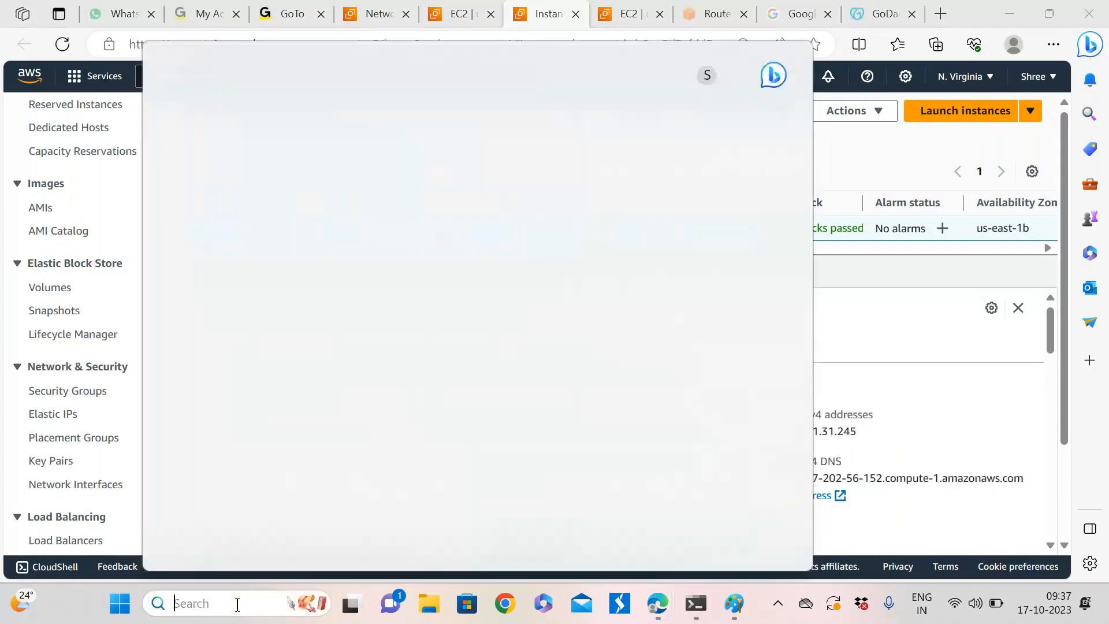
{"action": "type", "text": "putty"}
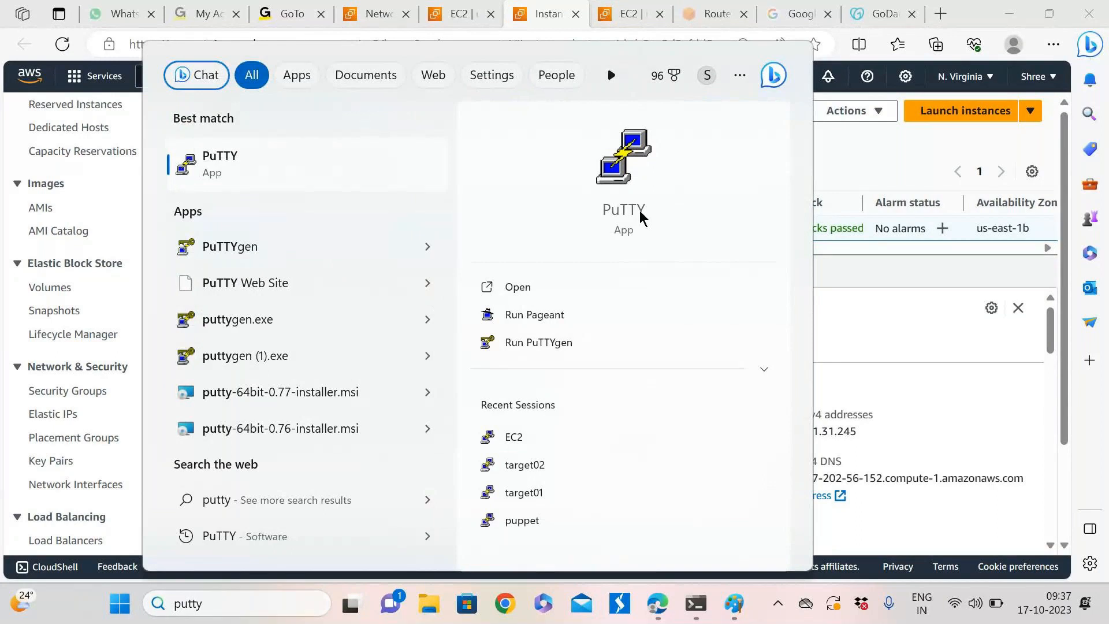
{"action": "left_click", "coordinate": [646, 214]}
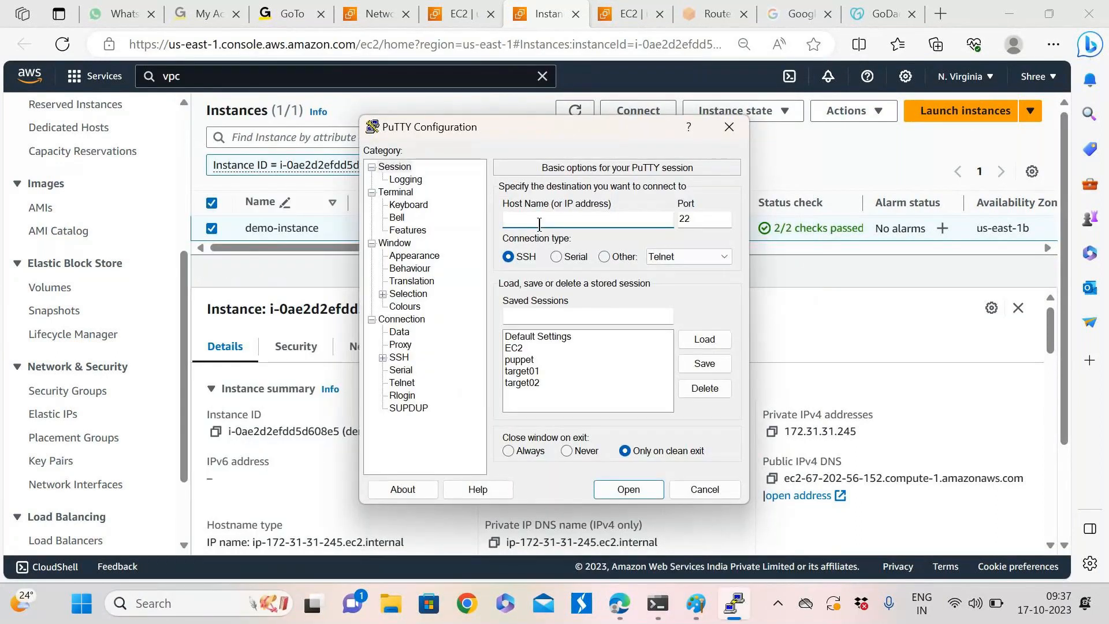
{"action": "type", "text": "67.202.56.152"}
Choose demo-key from Downloads as the private key file for the session's SSH authentication
{"action": "left_click", "coordinate": [383, 357]}
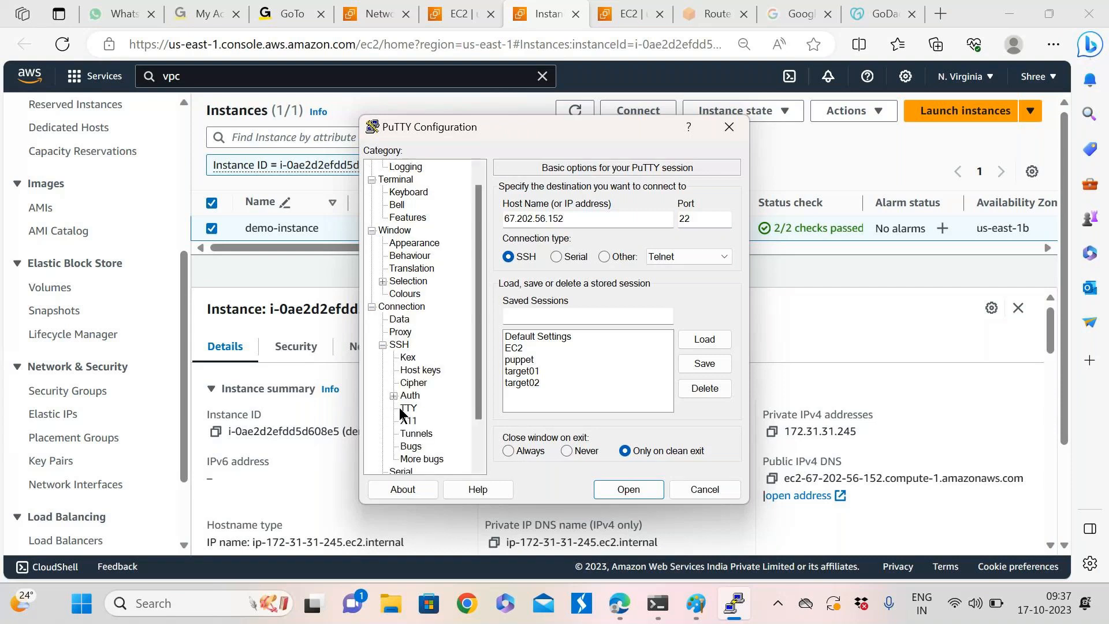
{"action": "left_click", "coordinate": [409, 392]}
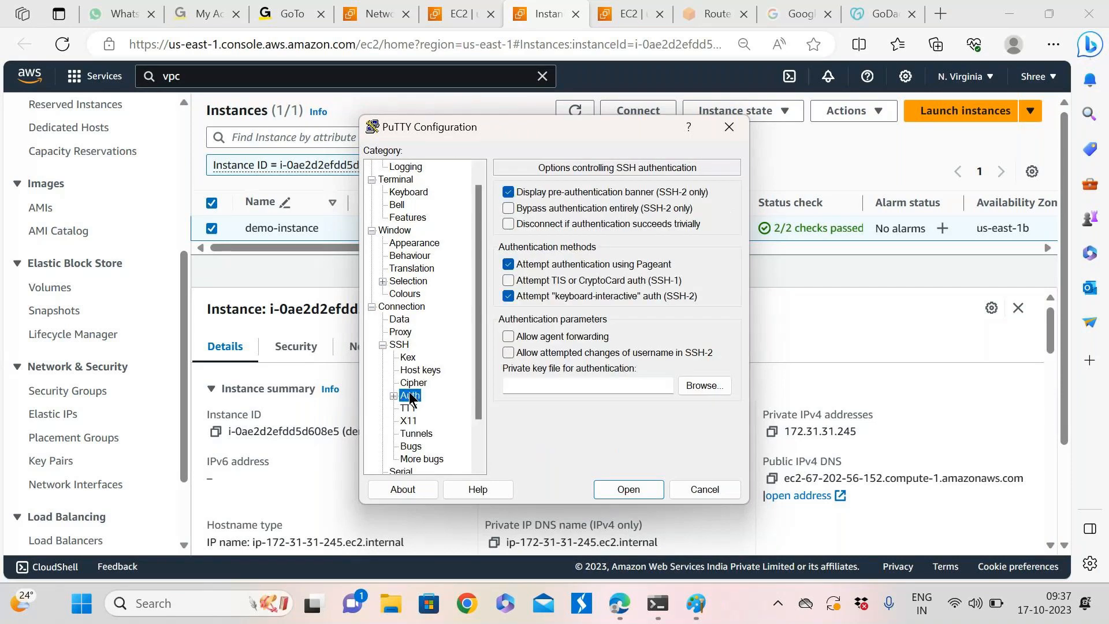
{"action": "left_click", "coordinate": [700, 383]}
{"action": "left_click", "coordinate": [549, 249]}
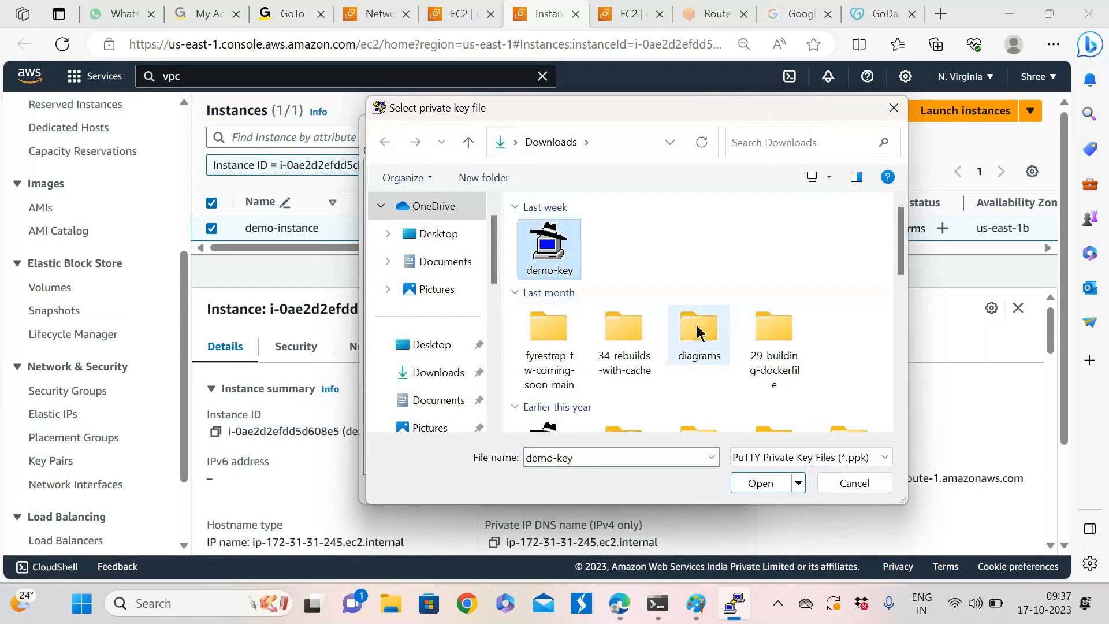
{"action": "left_click", "coordinate": [760, 484]}
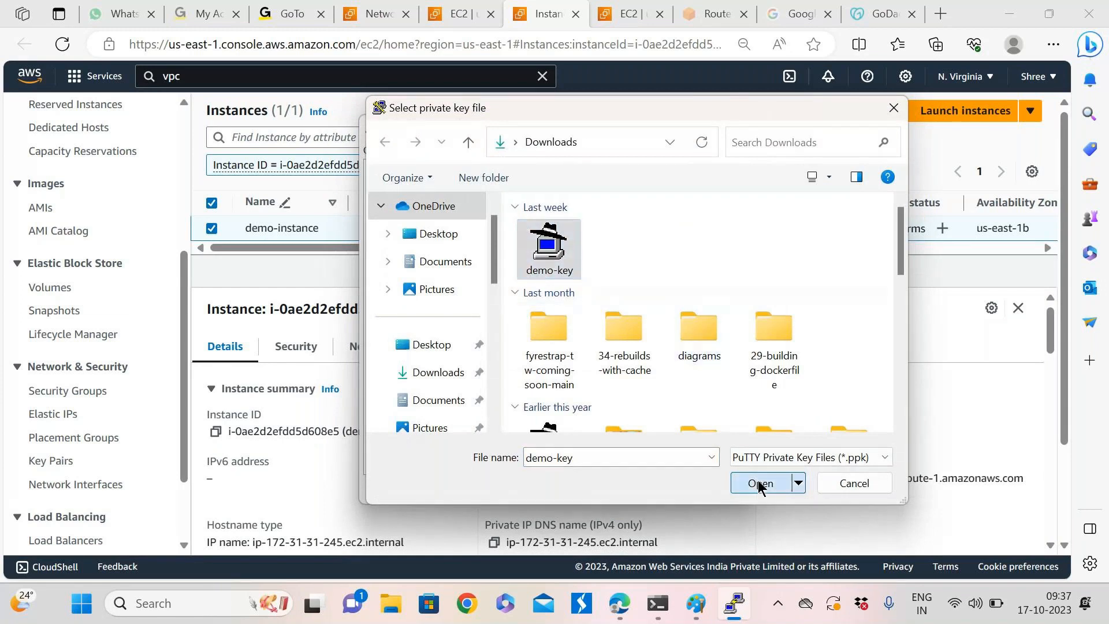
Start the SSH session to the instance and log in as ubuntu
{"action": "left_click", "coordinate": [629, 489]}
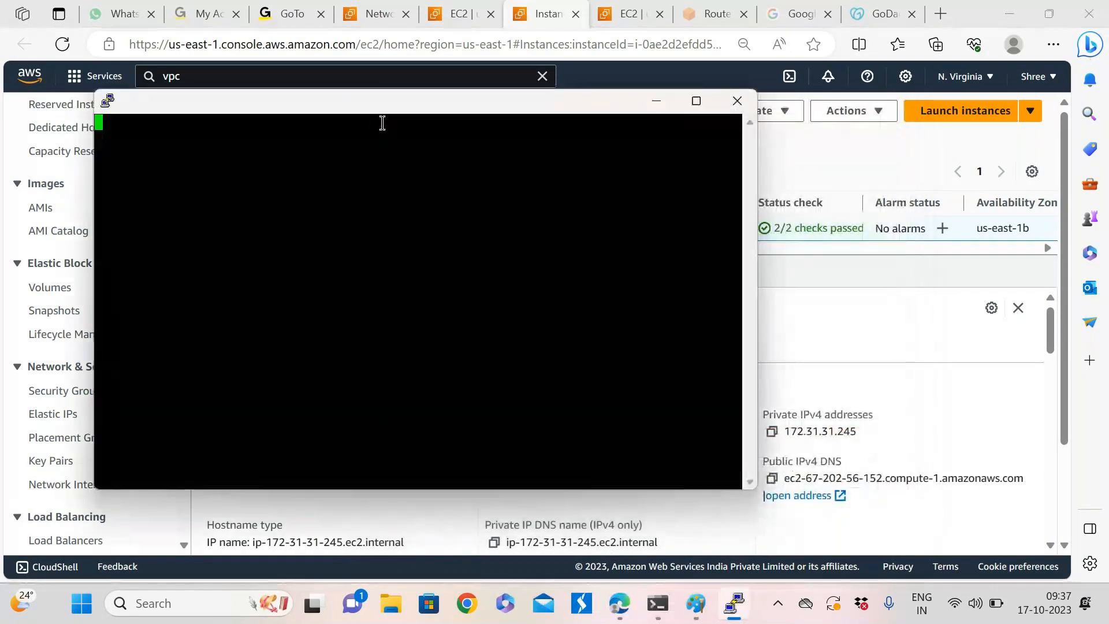
{"action": "left_click", "coordinate": [424, 404]}
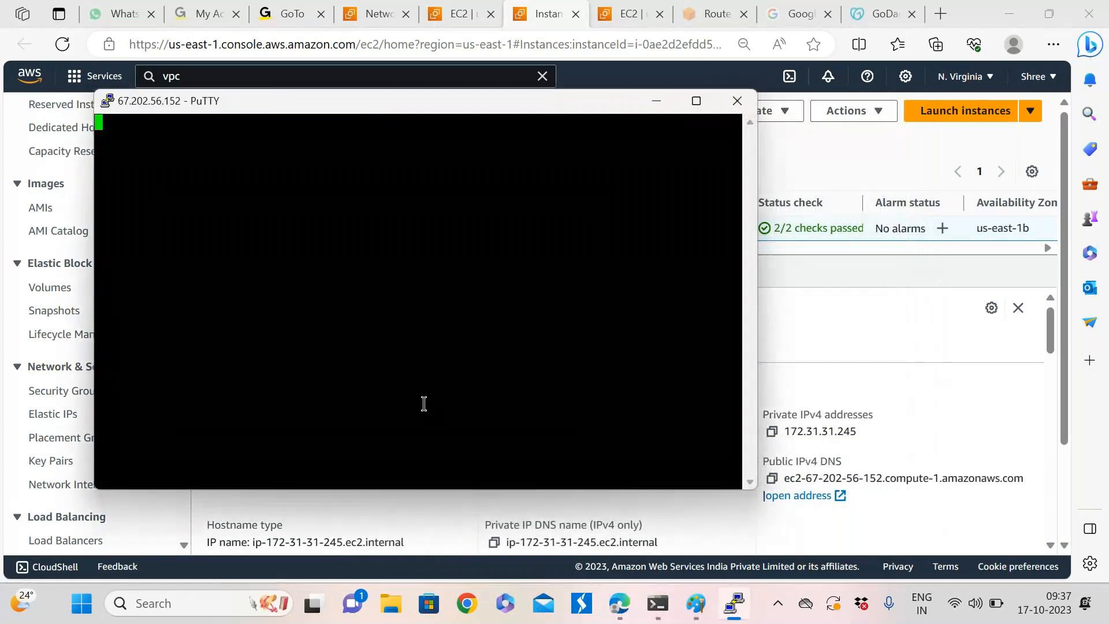
{"action": "type", "text": "ubuntu"}
{"action": "key", "text": "Return"}
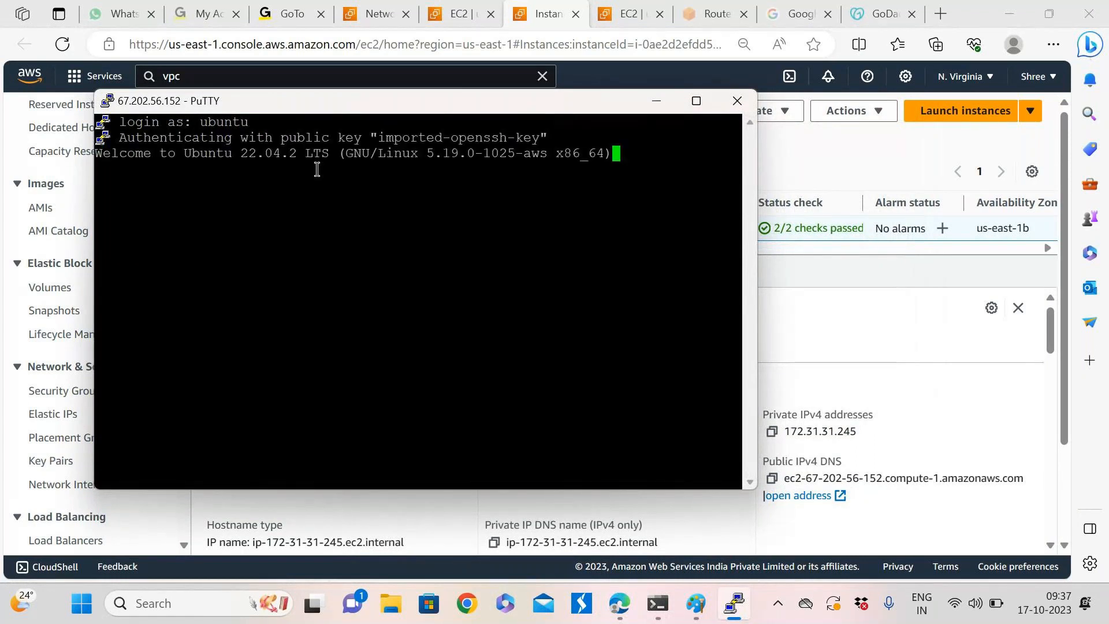
Refresh the instance's package lists with the command sudo apt update
{"action": "type", "text": "sud"}
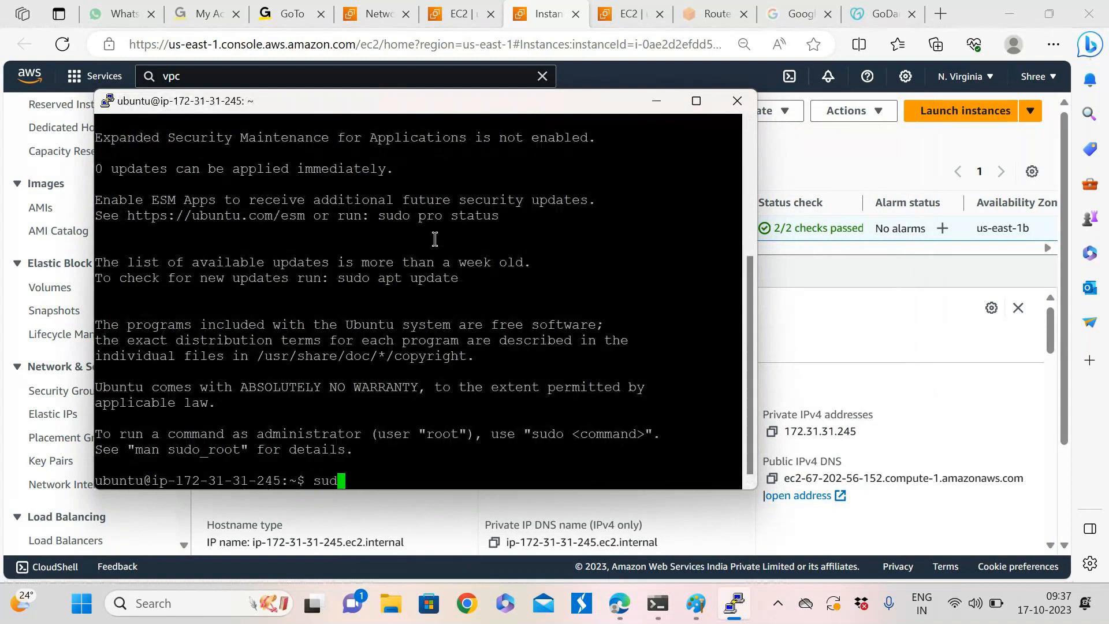
{"action": "type", "text": "o apt updat"}
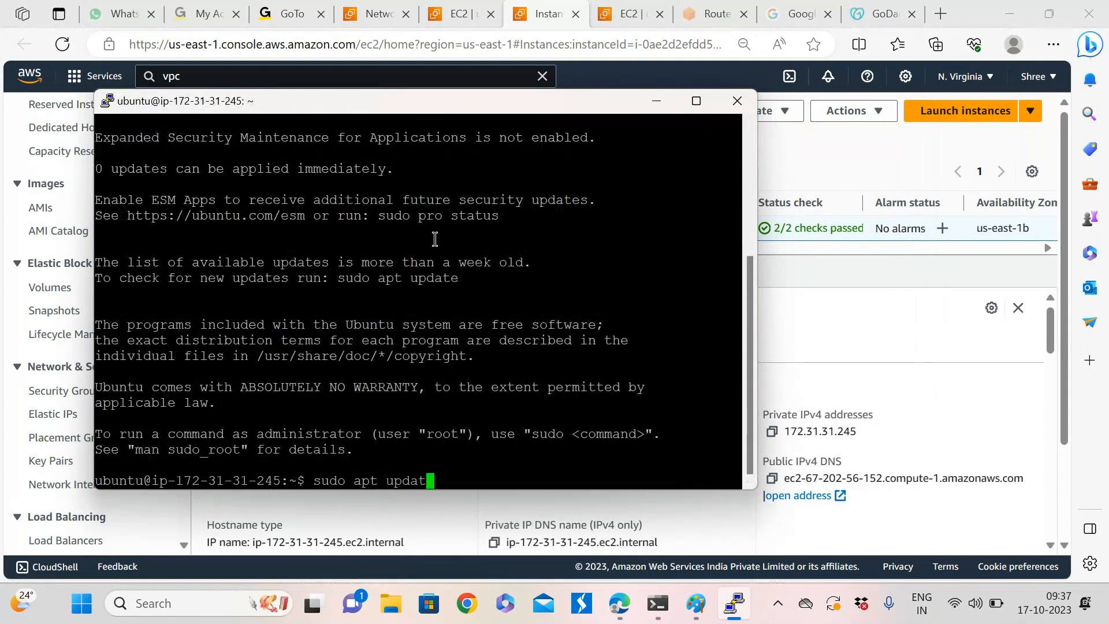
{"action": "type", "text": "e"}
{"action": "key", "text": "Return"}
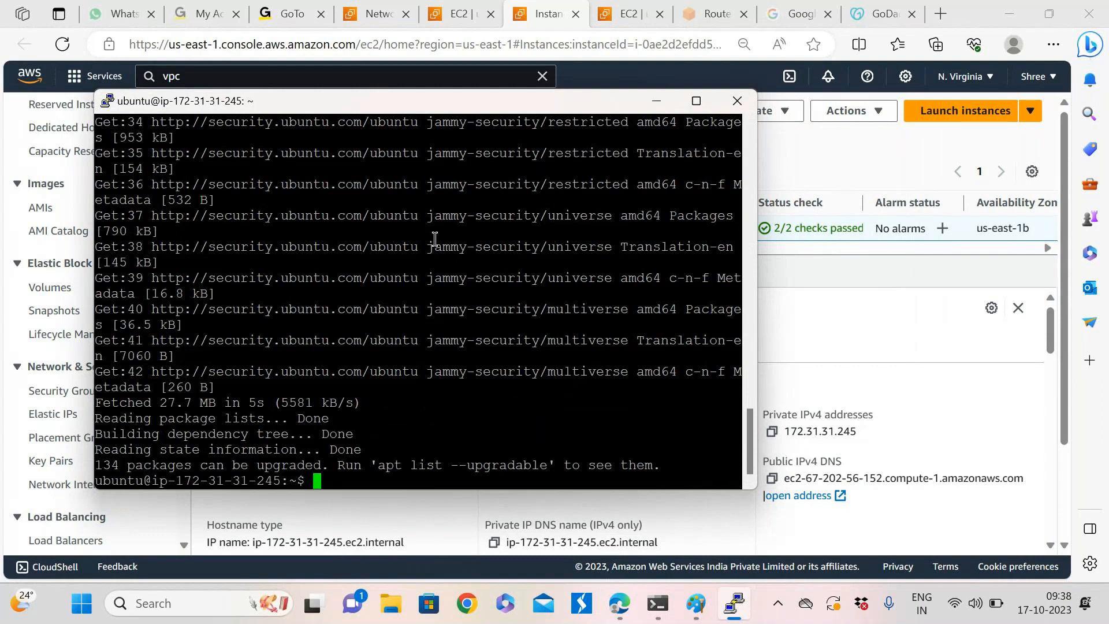
Install the Apache web server with sudo apt install apache2 and accept the installation with y
{"action": "type", "text": "a"}
{"action": "key", "text": "BackSpace"}
{"action": "type", "text": "sudo apt insta"}
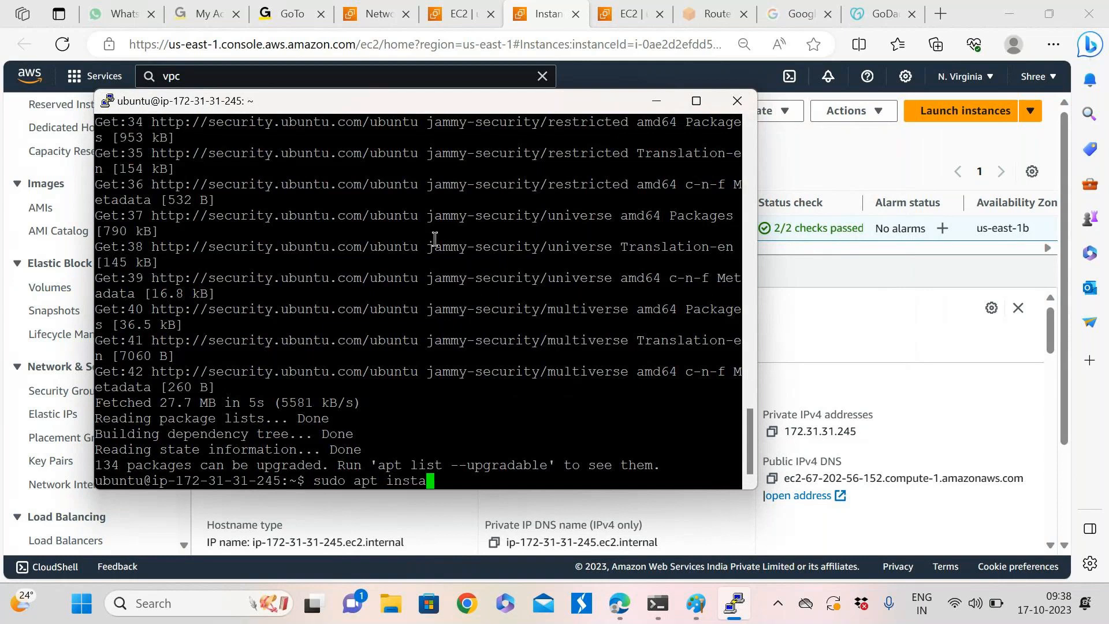
{"action": "type", "text": "ll apache2 -"}
{"action": "key", "text": "BackSpace"}
{"action": "key", "text": "Return"}
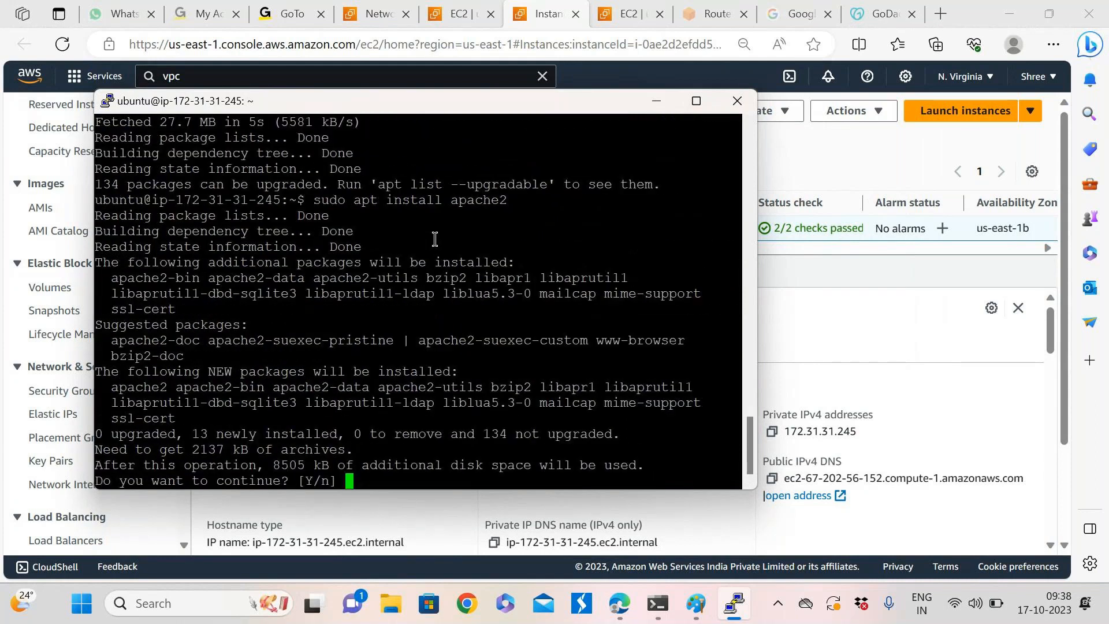
{"action": "type", "text": "y"}
{"action": "key", "text": "Return"}
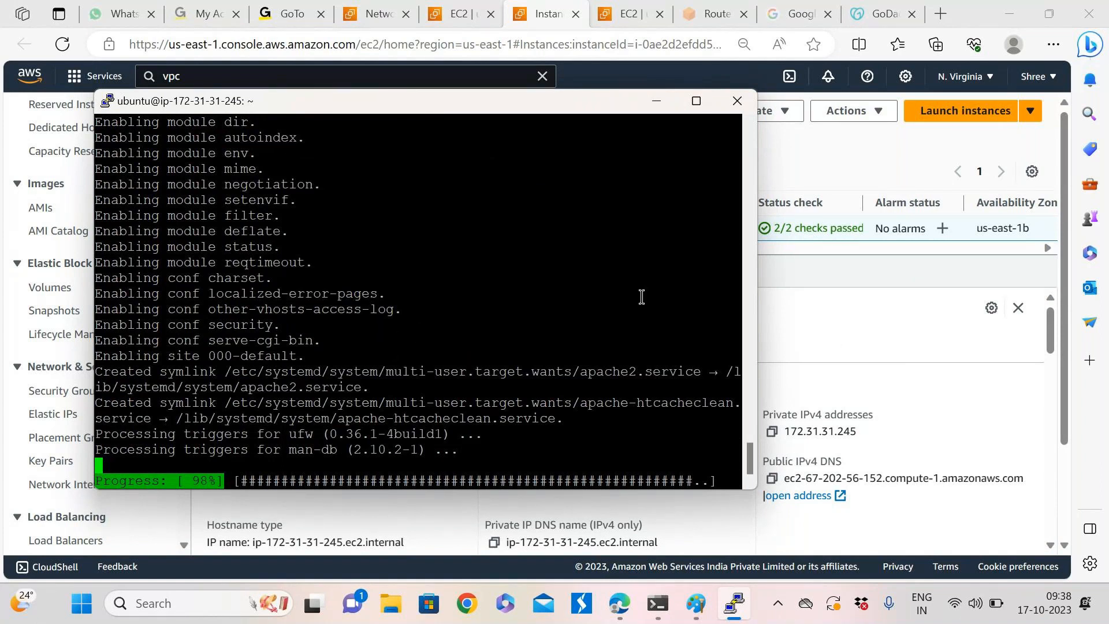
Copy demo-instance's public IPv4 address from the EC2 console and load 67.202.56.152 in place of the GoDaddy page
{"action": "left_click", "coordinate": [801, 324]}
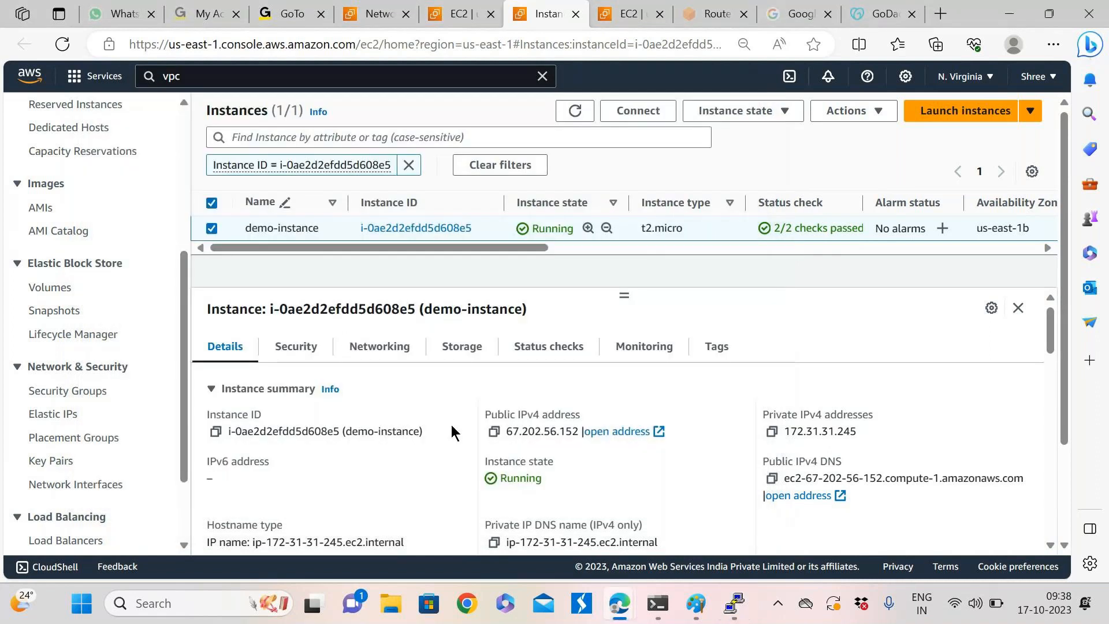
{"action": "left_click", "coordinate": [495, 432]}
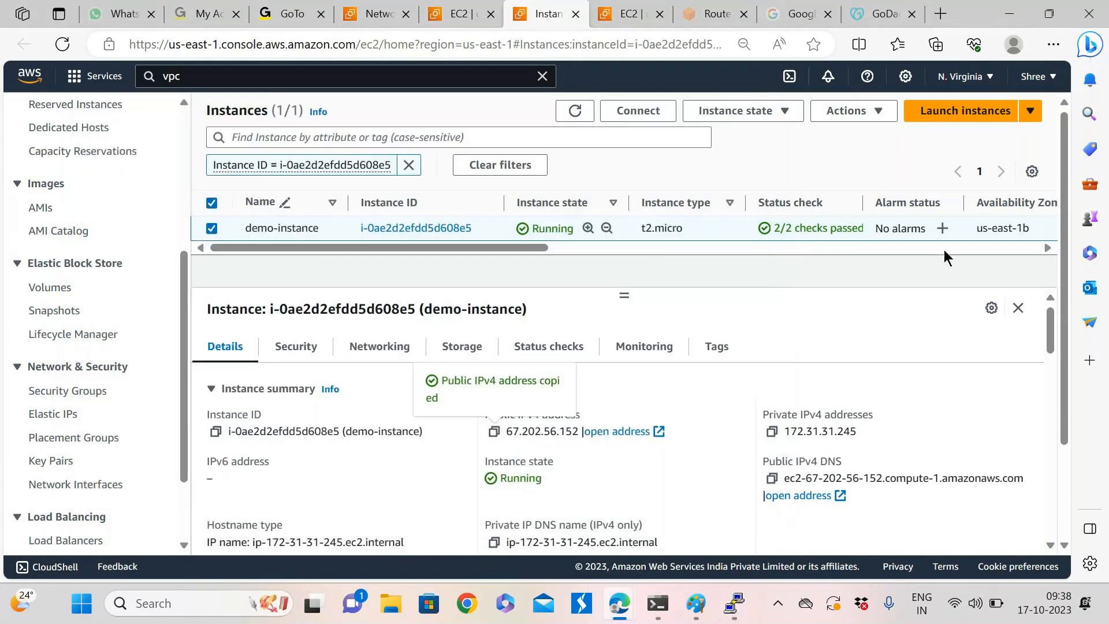
{"action": "left_click", "coordinate": [878, 14]}
{"action": "left_click", "coordinate": [415, 44]}
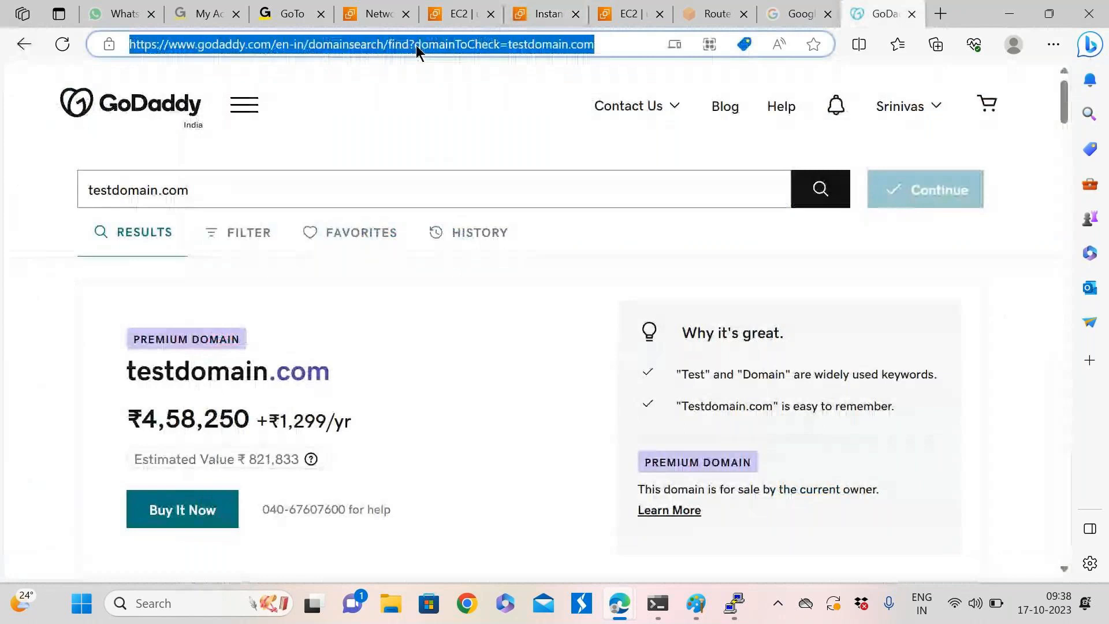
{"action": "key", "text": "ctrl+v"}
{"action": "key", "text": "Return"}
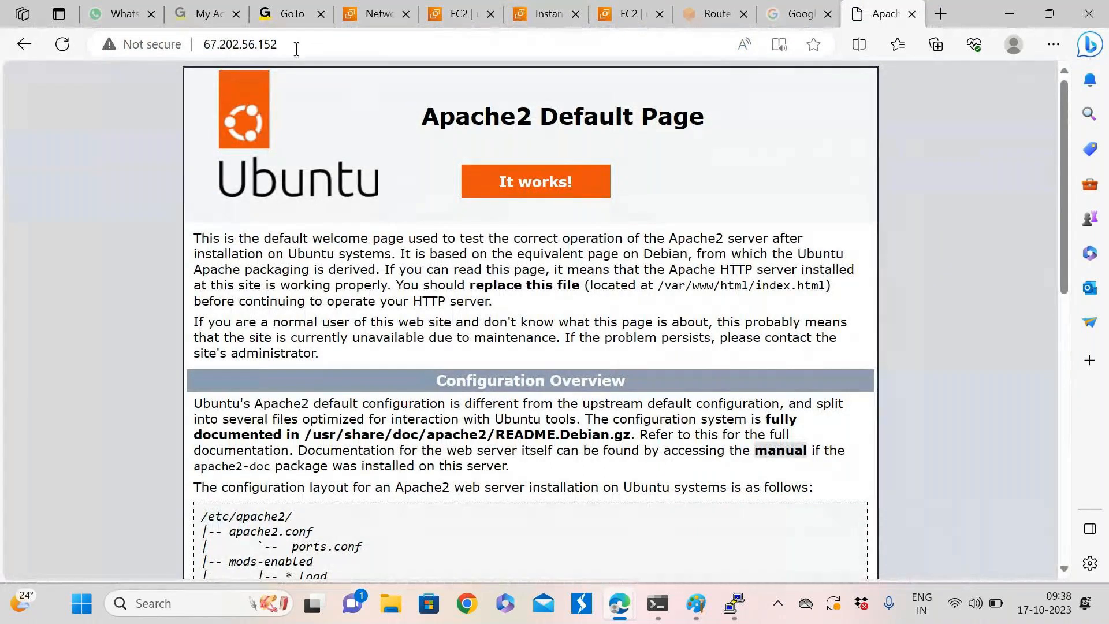
Compare demo-instance's details with the Apache2 default page and highlight the IP address in that page's address bar
{"action": "left_click", "coordinate": [529, 17]}
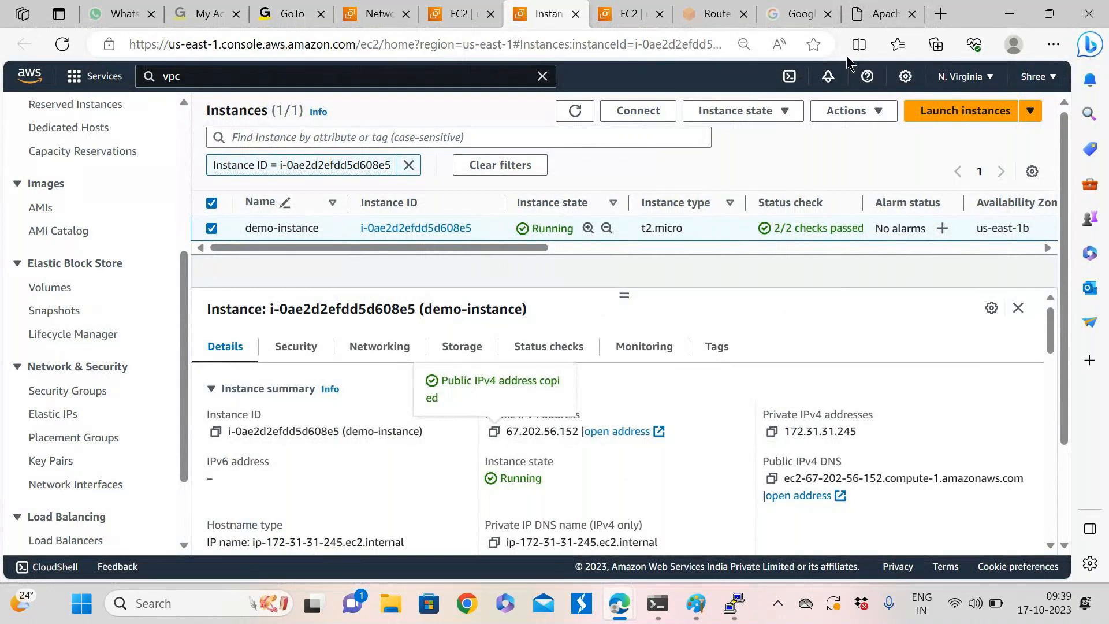
{"action": "left_click", "coordinate": [865, 15]}
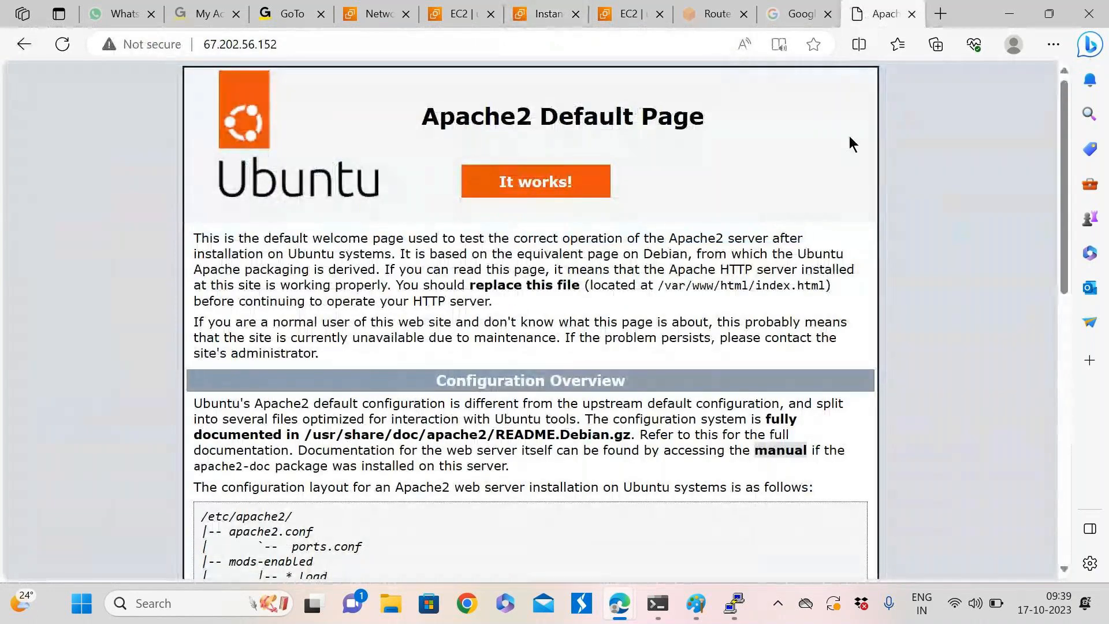
{"action": "left_click", "coordinate": [541, 16]}
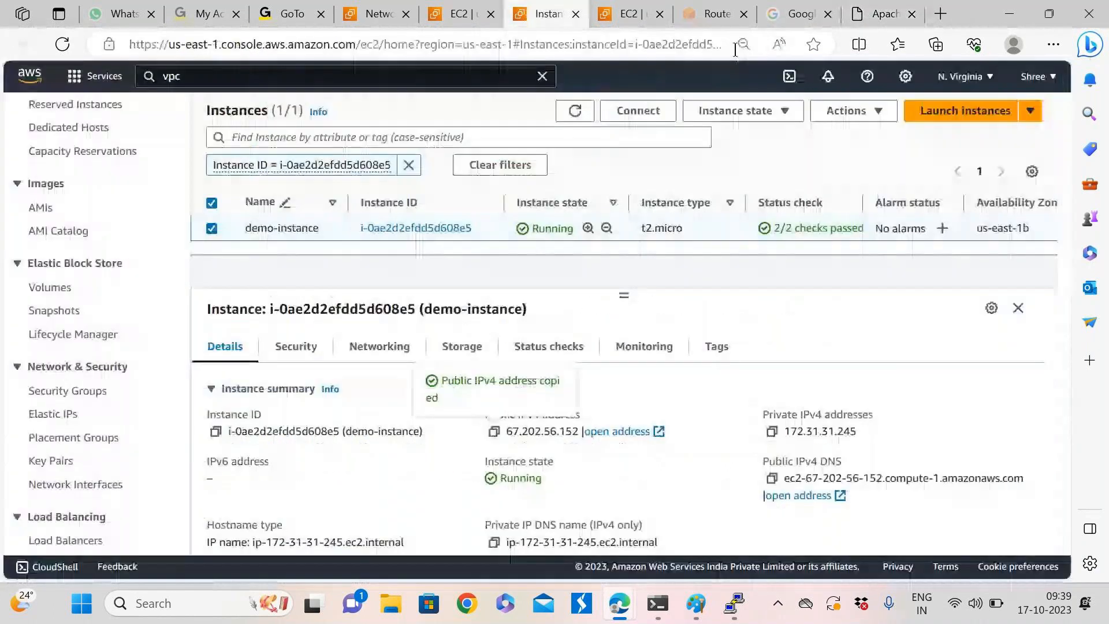
{"action": "left_click", "coordinate": [873, 19]}
{"action": "left_click", "coordinate": [543, 15]}
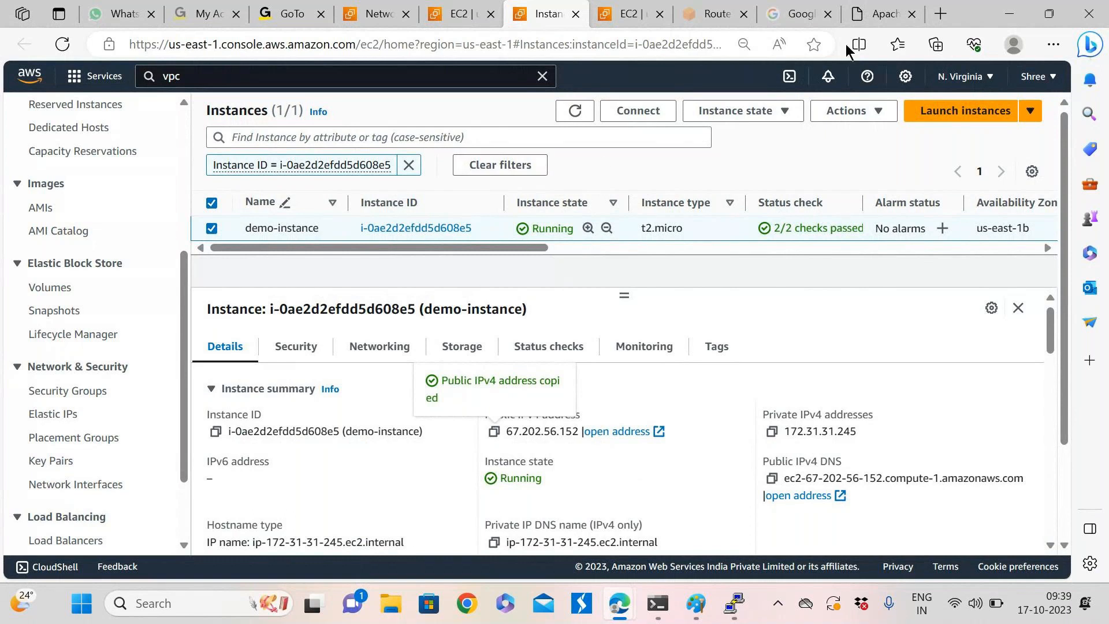
{"action": "left_click", "coordinate": [871, 15]}
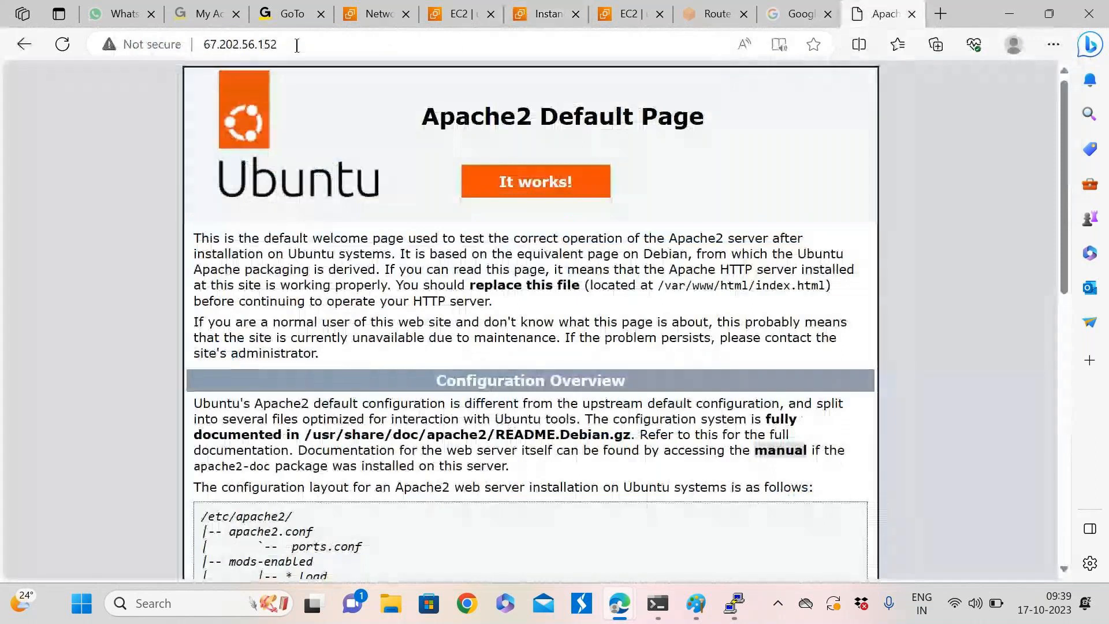
{"action": "left_click", "coordinate": [297, 45]}
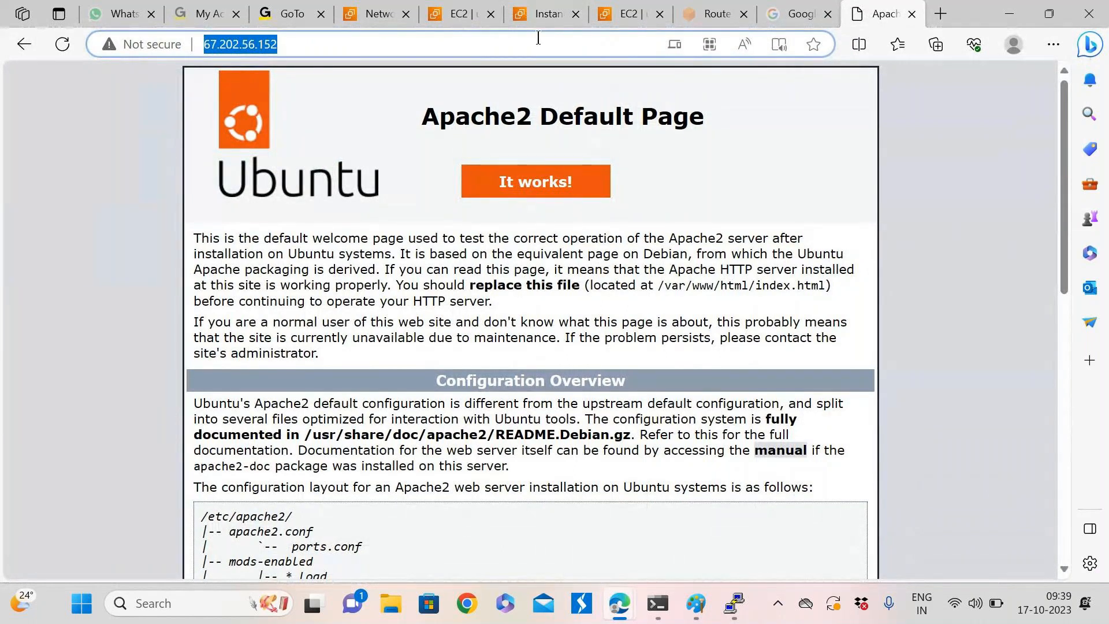
Go back to demo-instance's instance summary and copy its public IPv4 DNS name
{"action": "left_click", "coordinate": [446, 13]}
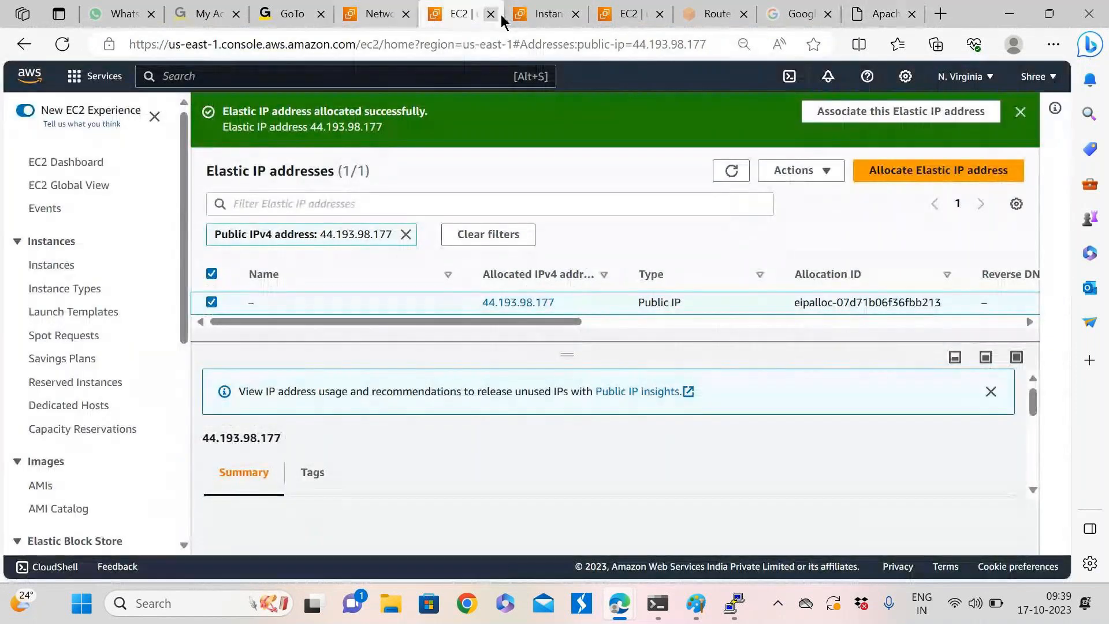
{"action": "left_click", "coordinate": [542, 14]}
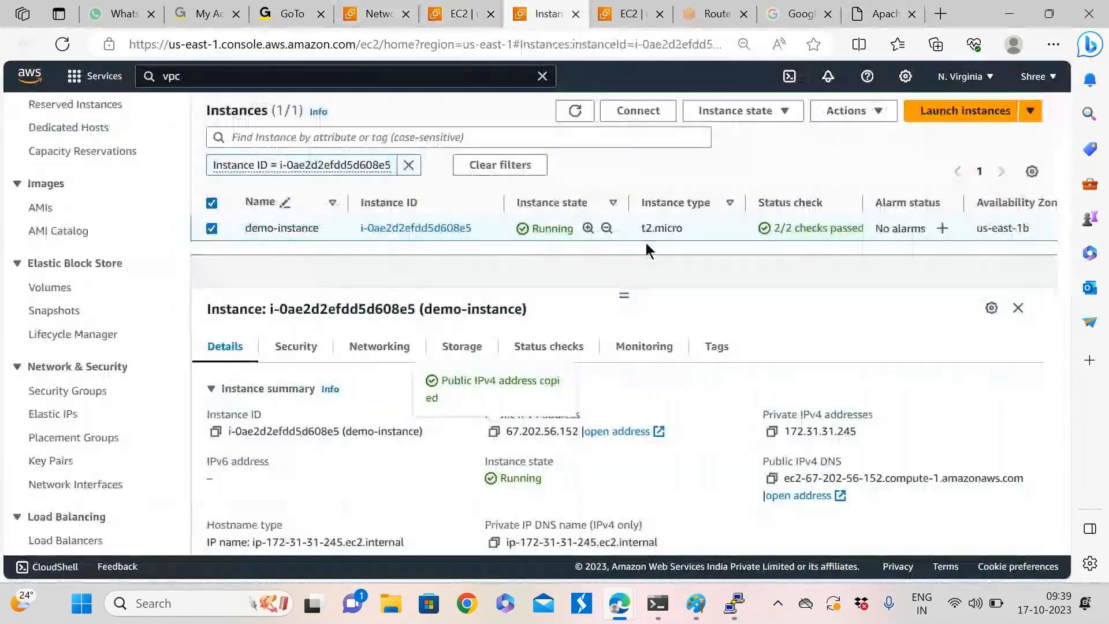
{"action": "left_click", "coordinate": [644, 399]}
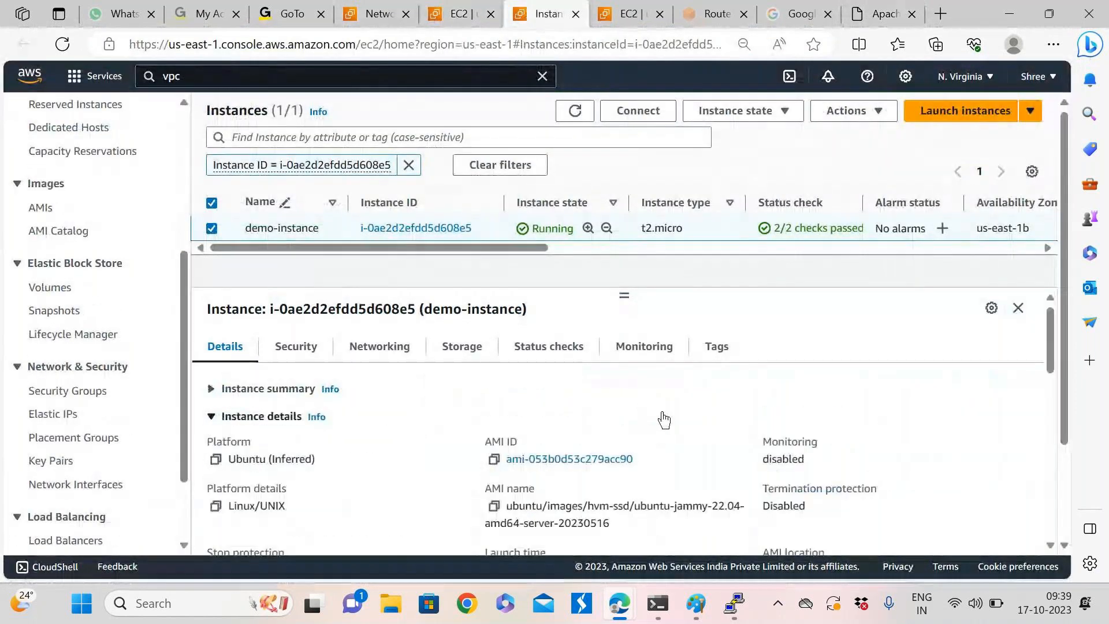
{"action": "left_click", "coordinate": [241, 398]}
{"action": "scroll", "coordinate": [641, 423], "scroll_direction": "down", "scroll_amount": 1}
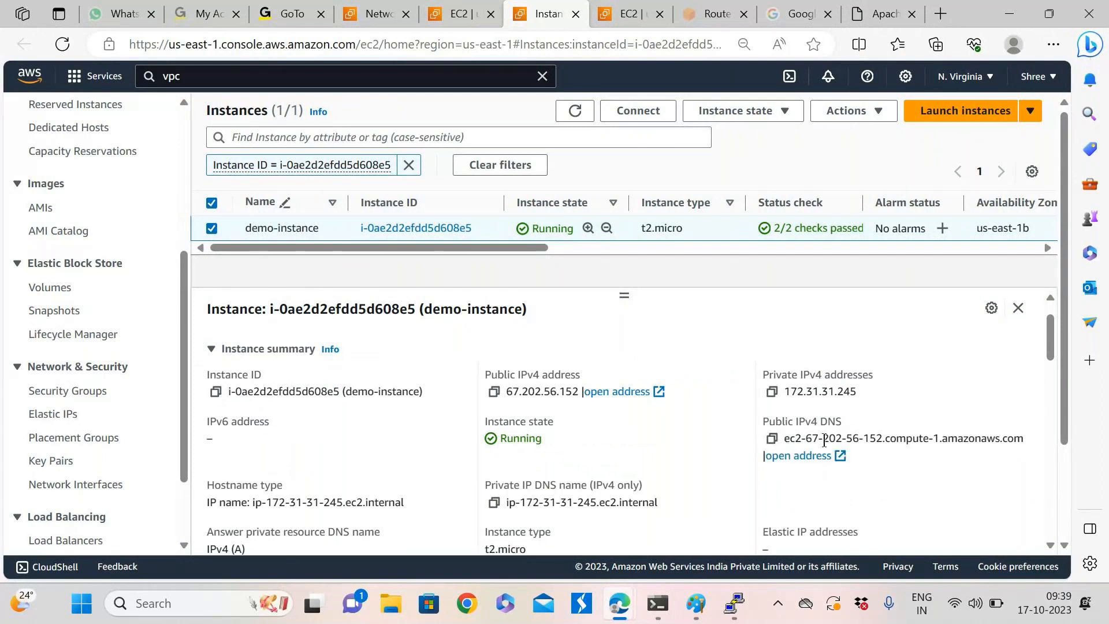
{"action": "left_click", "coordinate": [771, 438]}
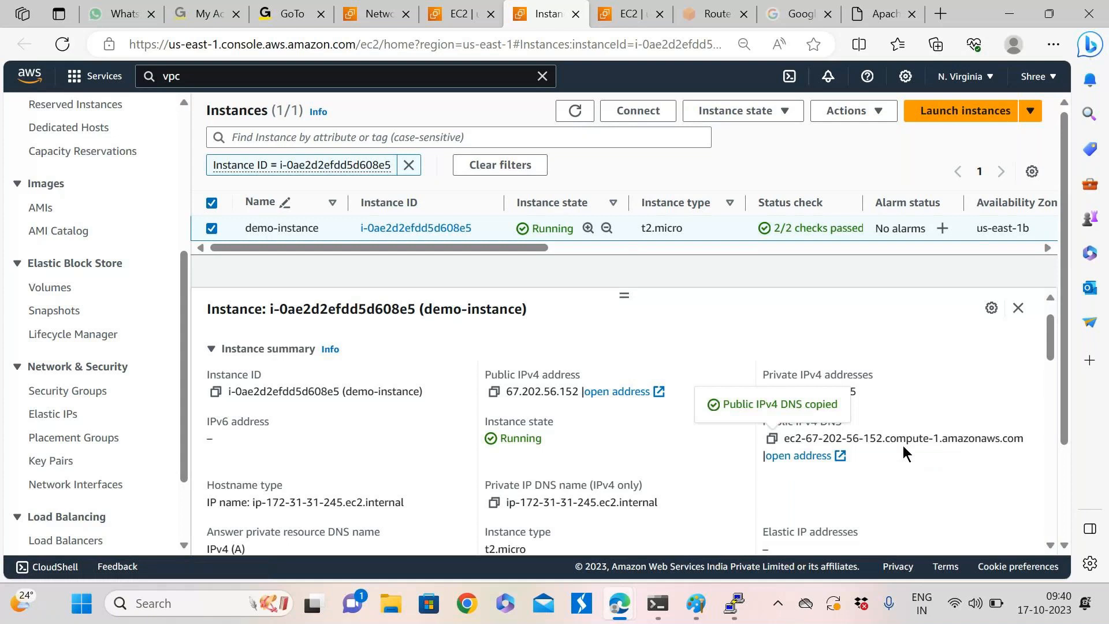
Load the copied public DNS name ec2-67-202-56-152.compute-1.amazonaws.com in place of the IP address on the Apache page and highlight it
{"action": "left_click", "coordinate": [881, 15]}
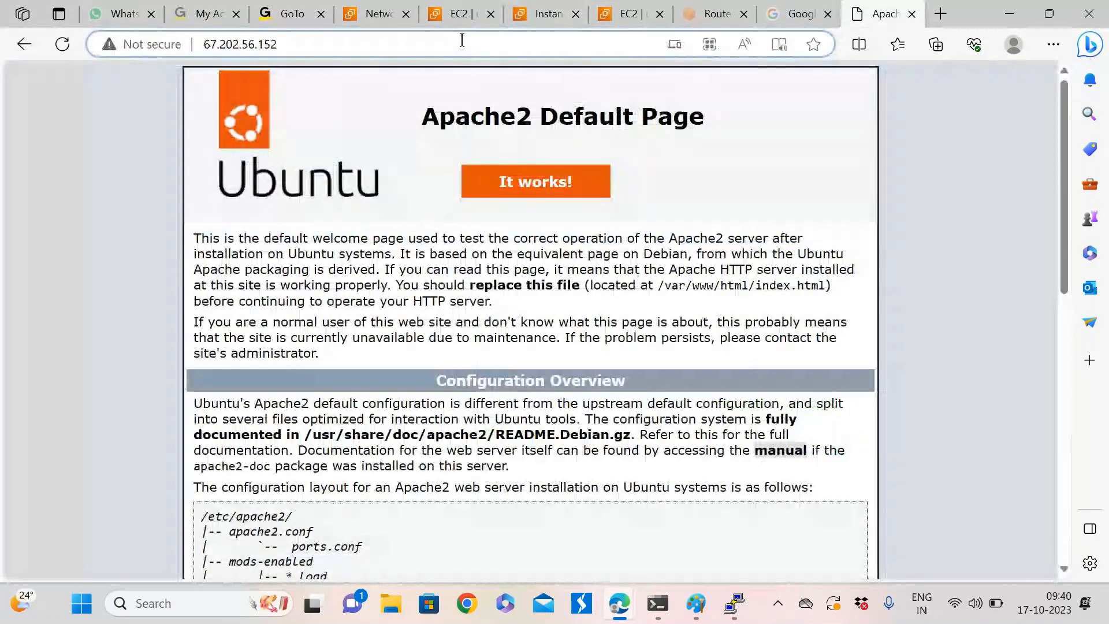
{"action": "left_click", "coordinate": [462, 42]}
{"action": "key", "text": "ctrl+v"}
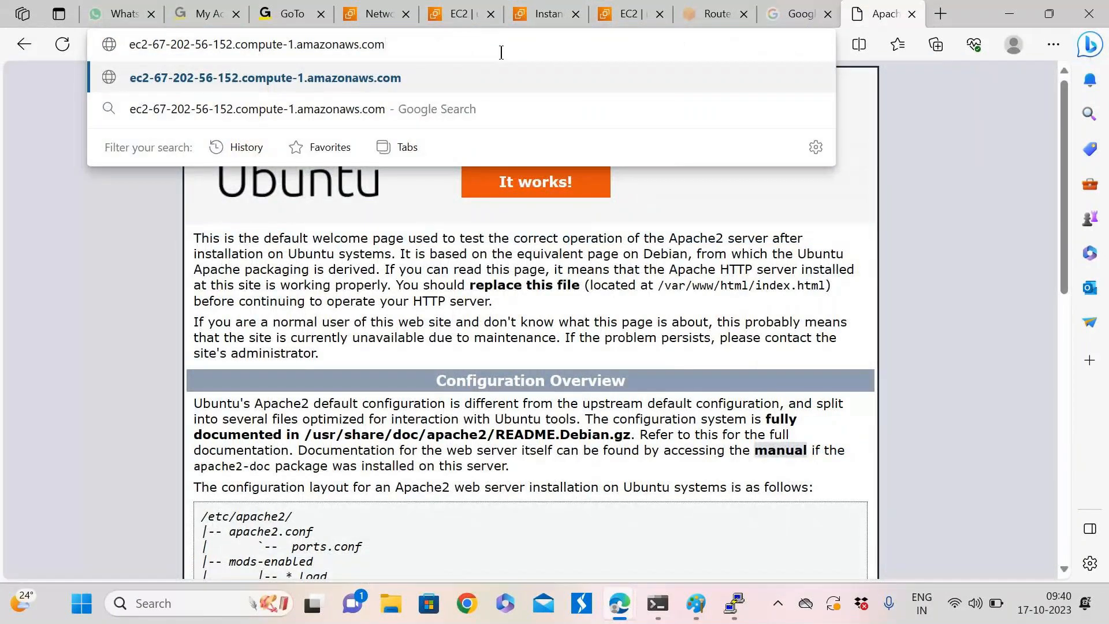
{"action": "key", "text": "Return"}
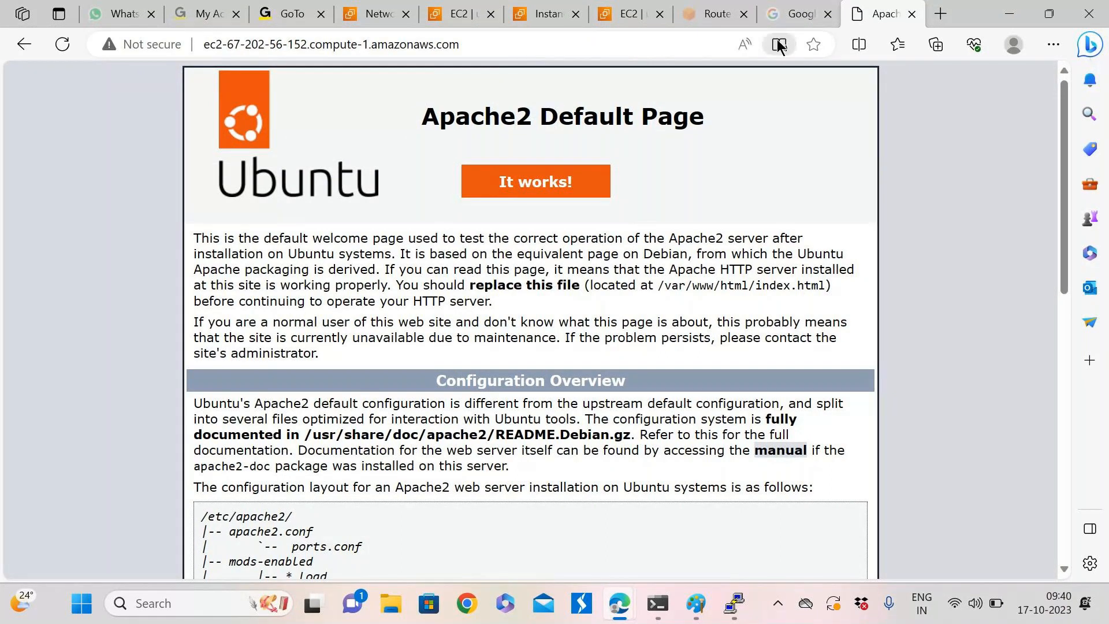
{"action": "left_click", "coordinate": [205, 47]}
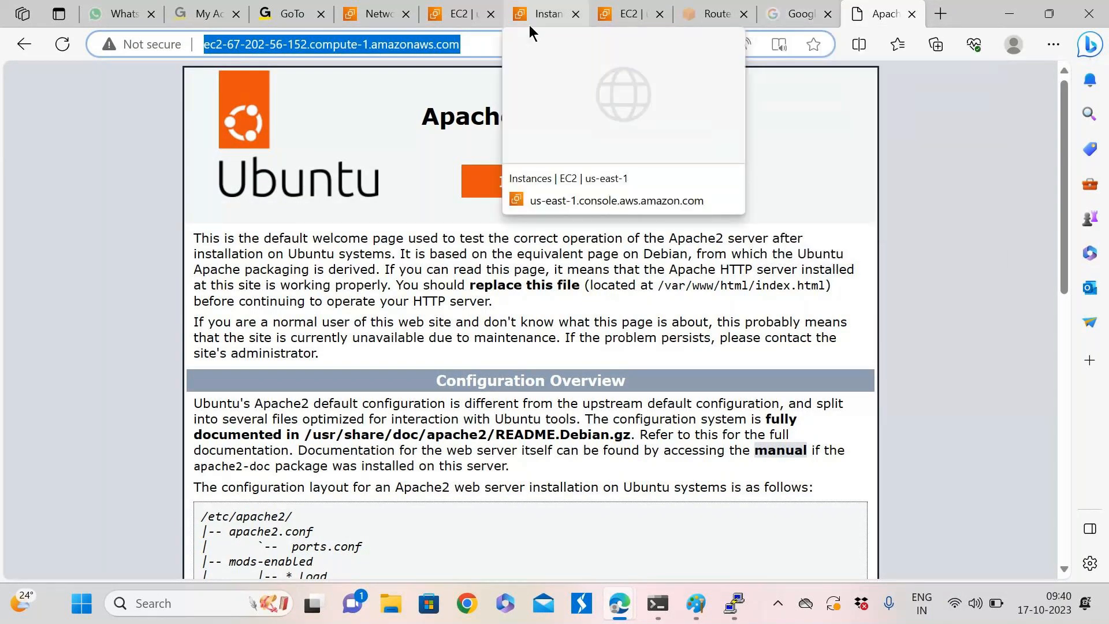
Return to demo-instance's details in the EC2 console, then switch to Command Prompt and run hostname
{"action": "left_click", "coordinate": [538, 16]}
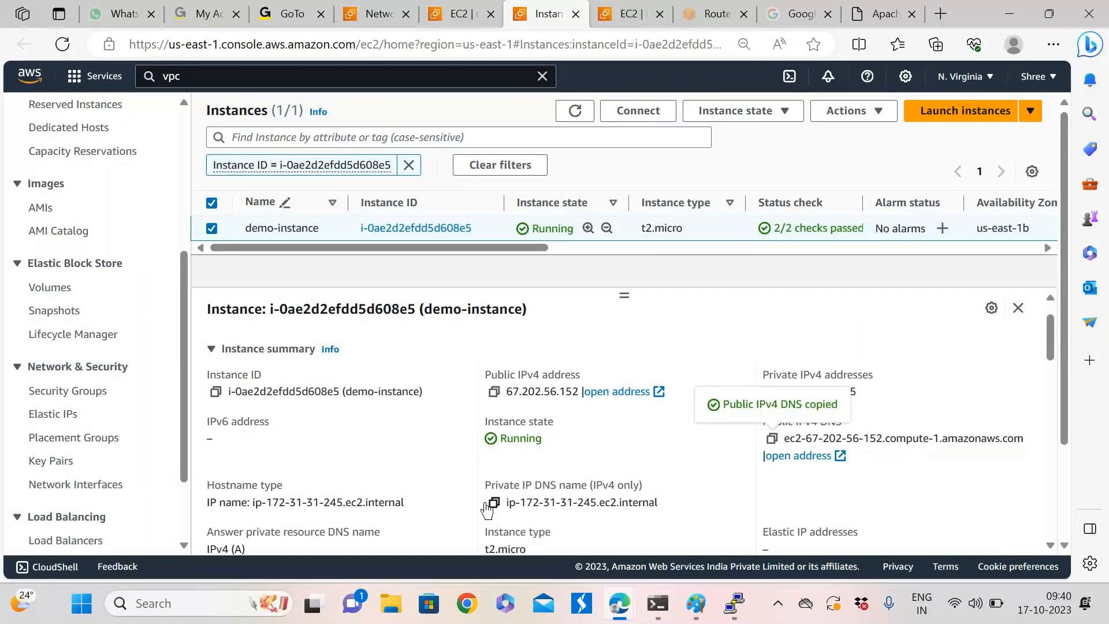
{"action": "scroll", "coordinate": [535, 454], "scroll_direction": "down", "scroll_amount": 1}
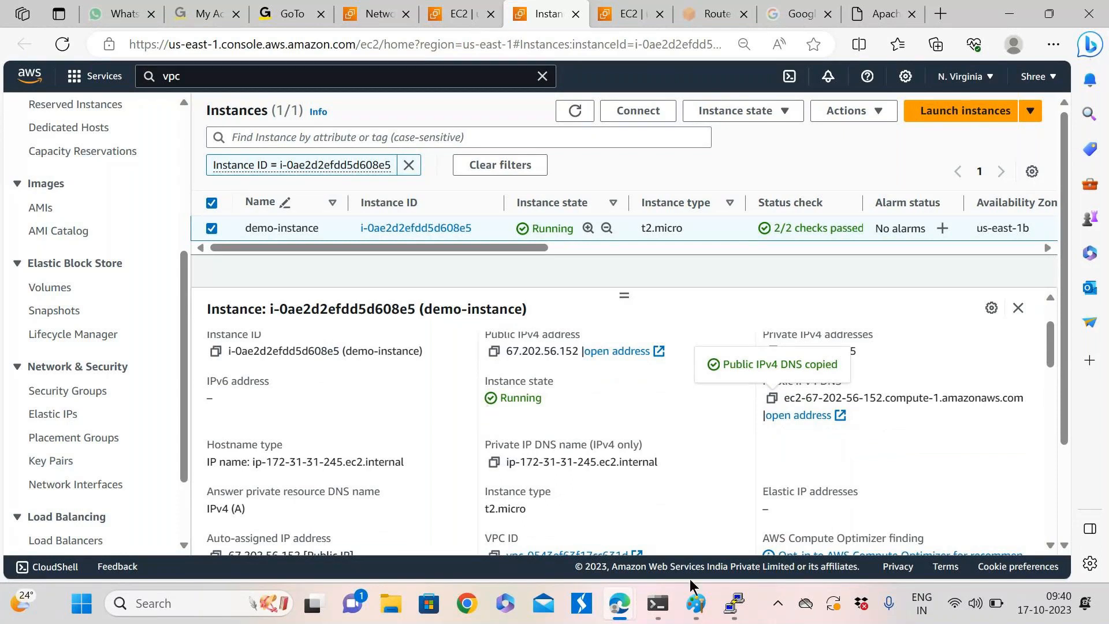
{"action": "left_click", "coordinate": [658, 603]}
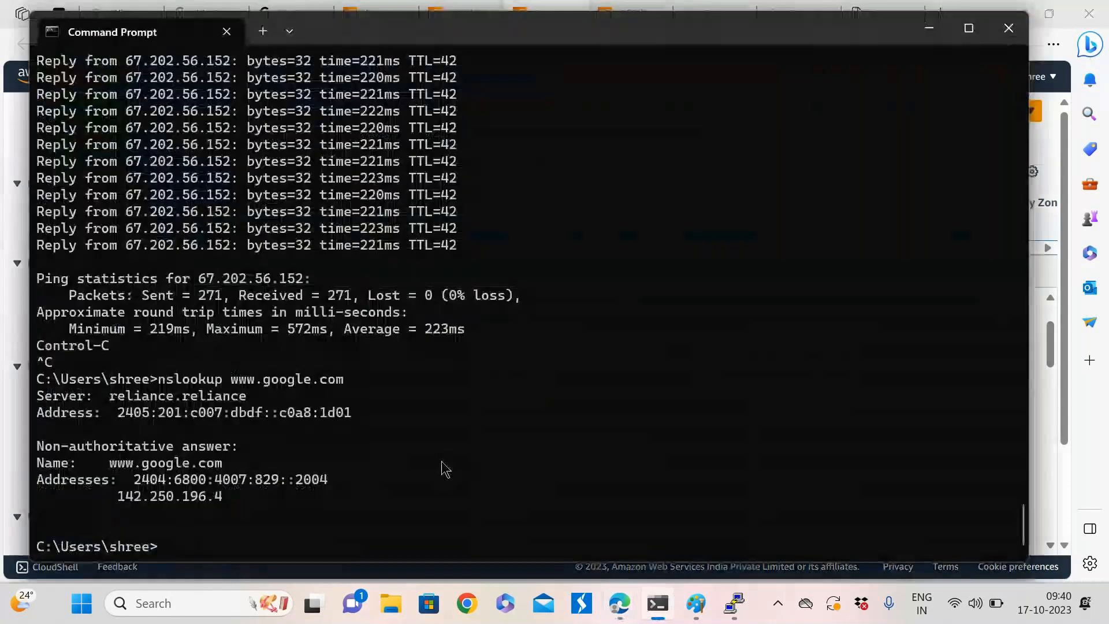
{"action": "type", "text": "hos"}
{"action": "type", "text": "tname"}
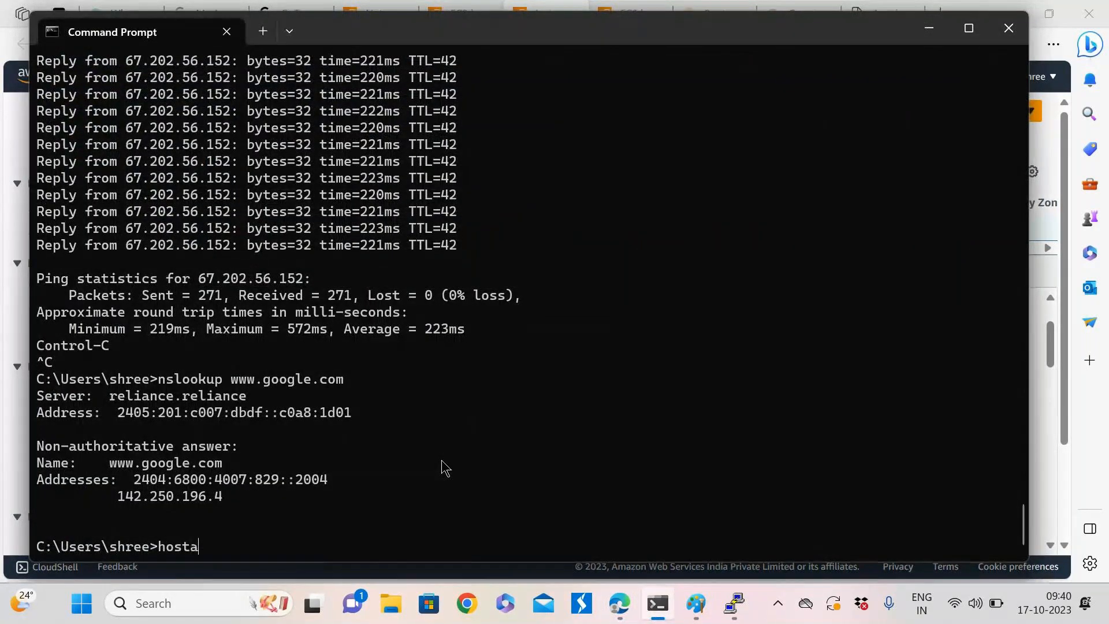
{"action": "key", "text": "Return"}
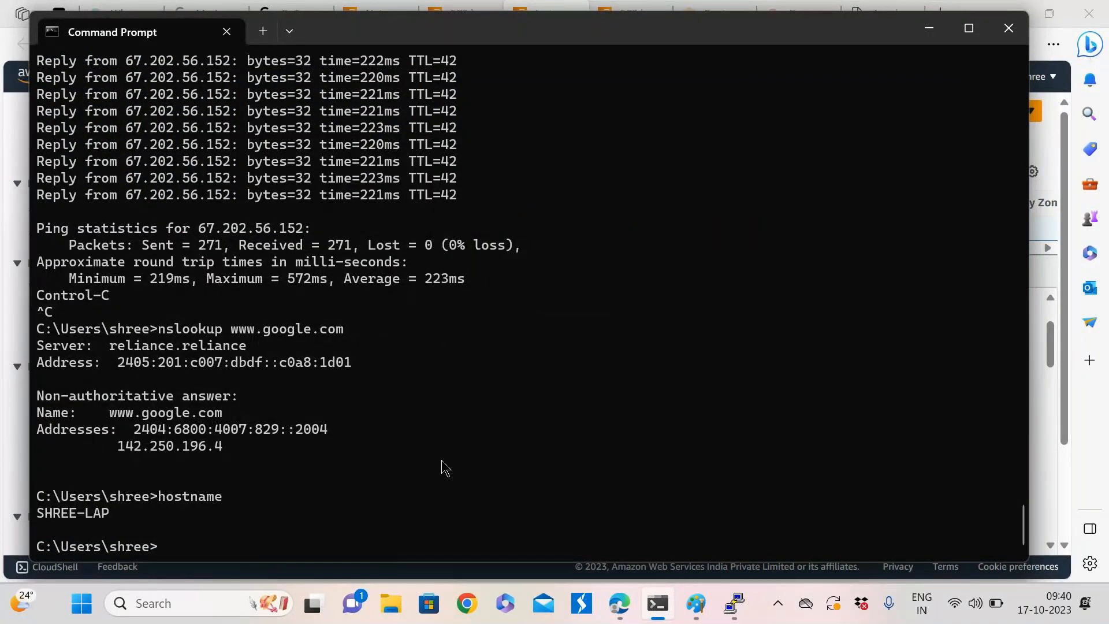
Ping the local computer by copying the host name from the hostname output into the ping command
{"action": "type", "text": "ping"}
{"action": "left_click_drag", "start_coordinate": [38, 517], "coordinate": [110, 515]}
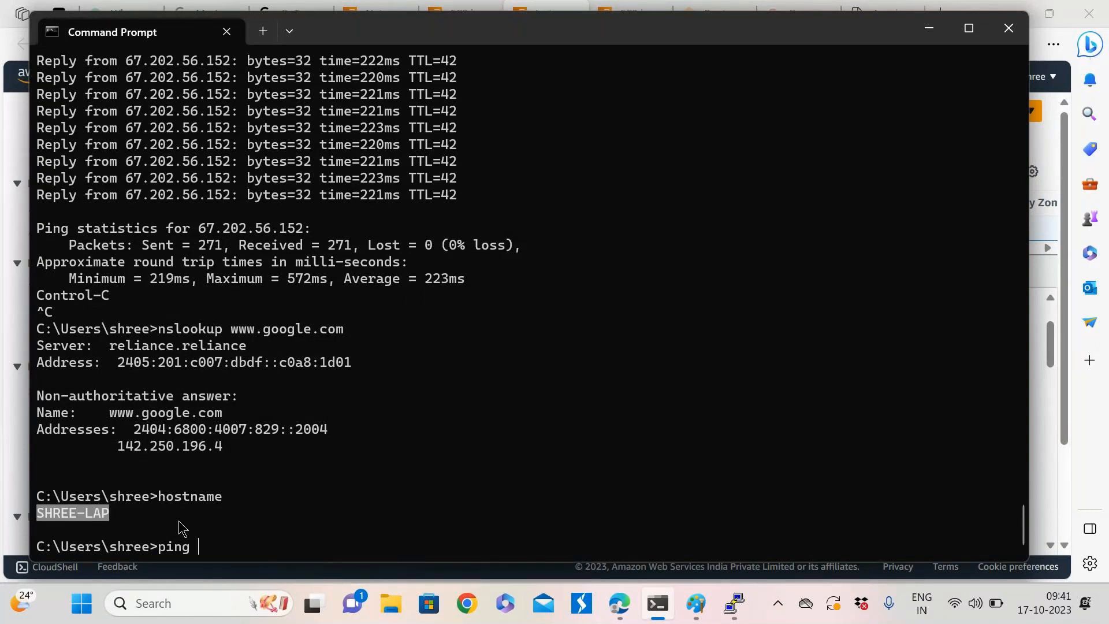
{"action": "key", "text": "ctrl+c"}
{"action": "key", "text": "ctrl+v"}
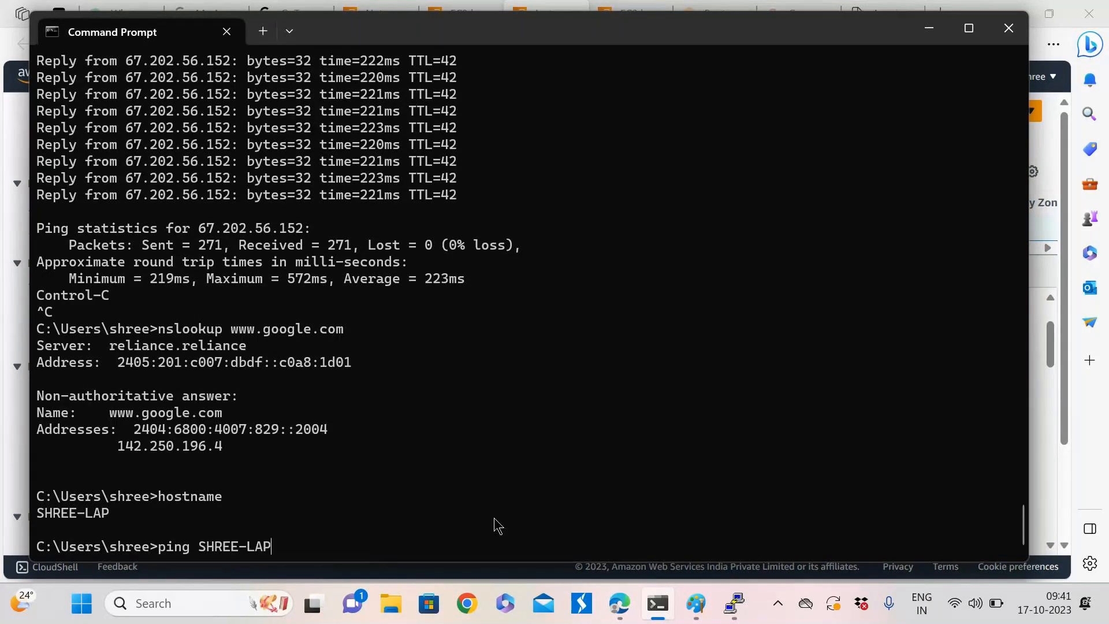
{"action": "key", "text": "Return"}
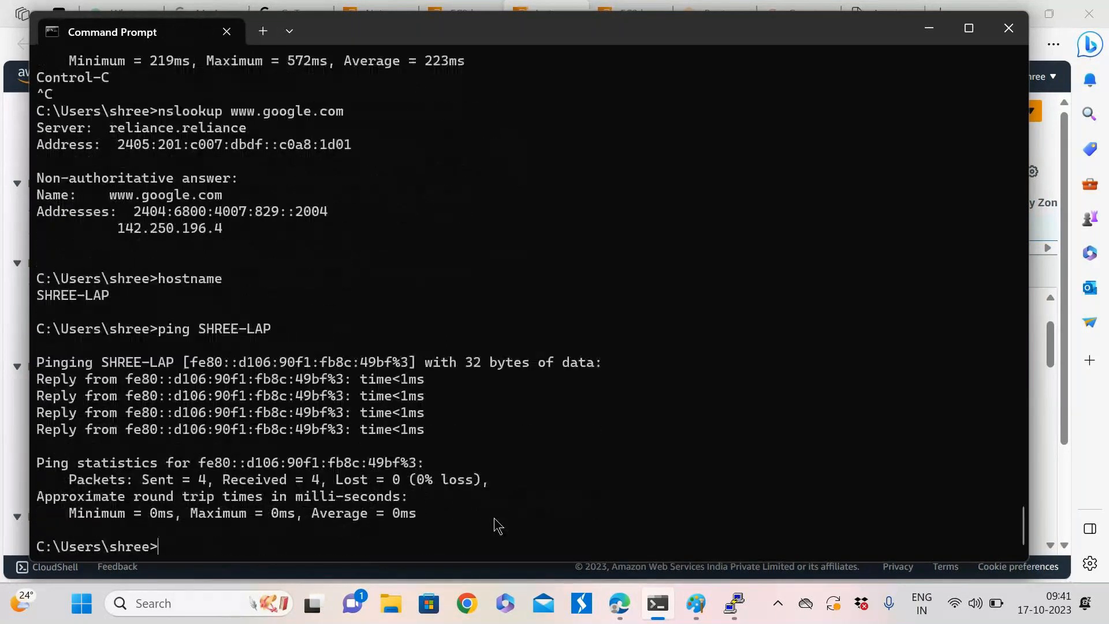
Switch back to the browser and compare demo-instance's details with the Apache2 default page served at its public DNS name
{"action": "key", "text": "alt+Tab"}
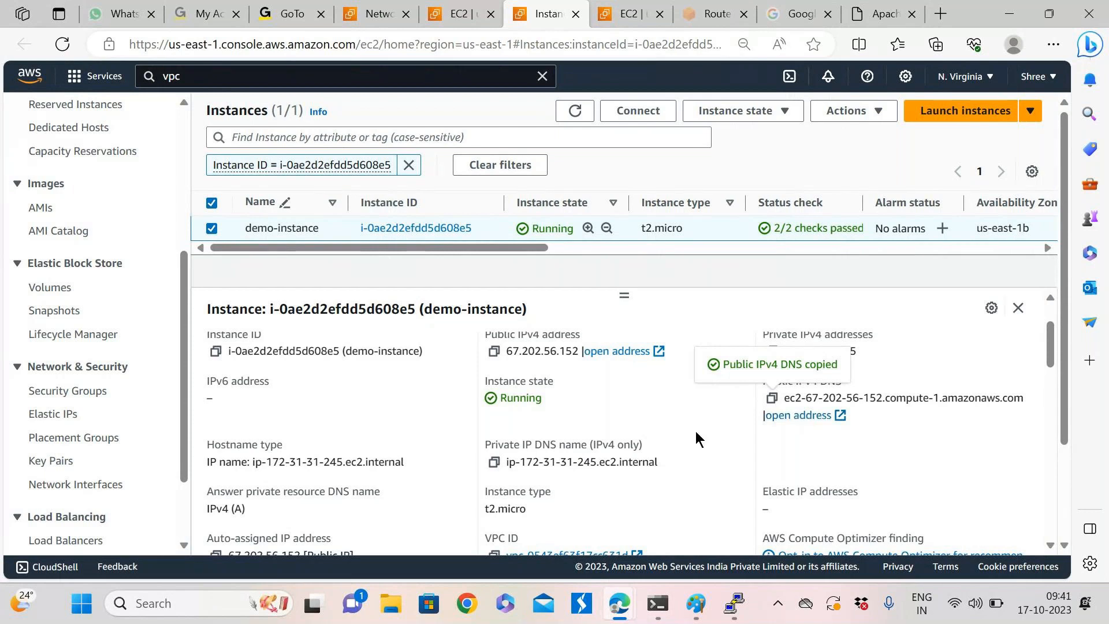
{"action": "mouse_move", "coordinate": [188, 270]}
{"action": "left_mouse_down"}
{"action": "mouse_move", "coordinate": [183, 301]}
{"action": "mouse_move", "coordinate": [182, 289]}
{"action": "left_mouse_up"}
{"action": "left_click_drag", "start_coordinate": [182, 296], "coordinate": [183, 321]}
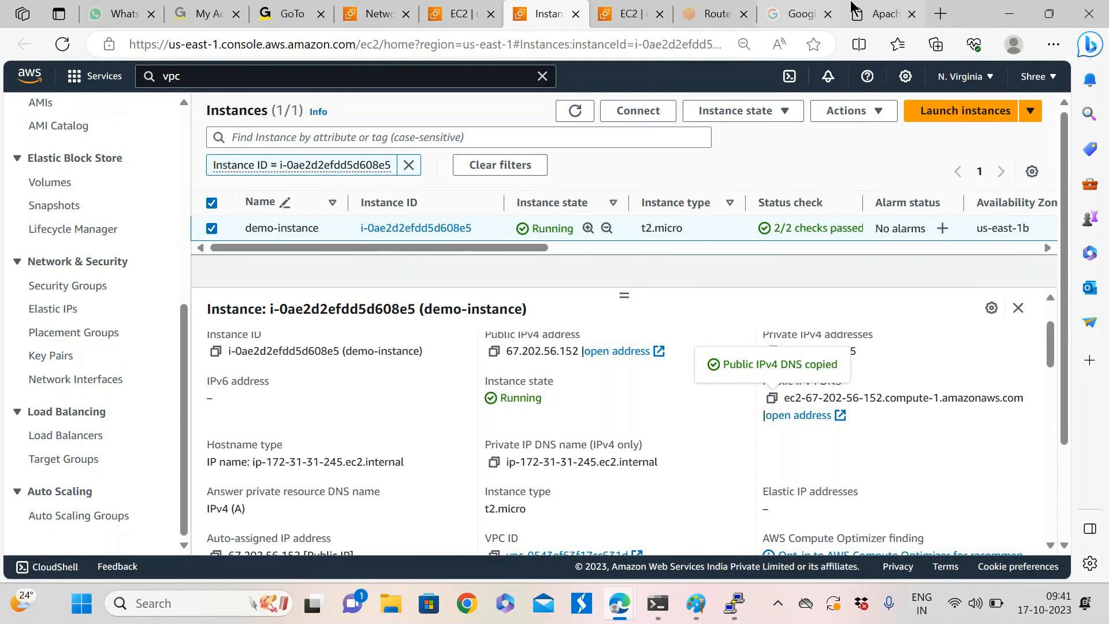
{"action": "left_click", "coordinate": [864, 14]}
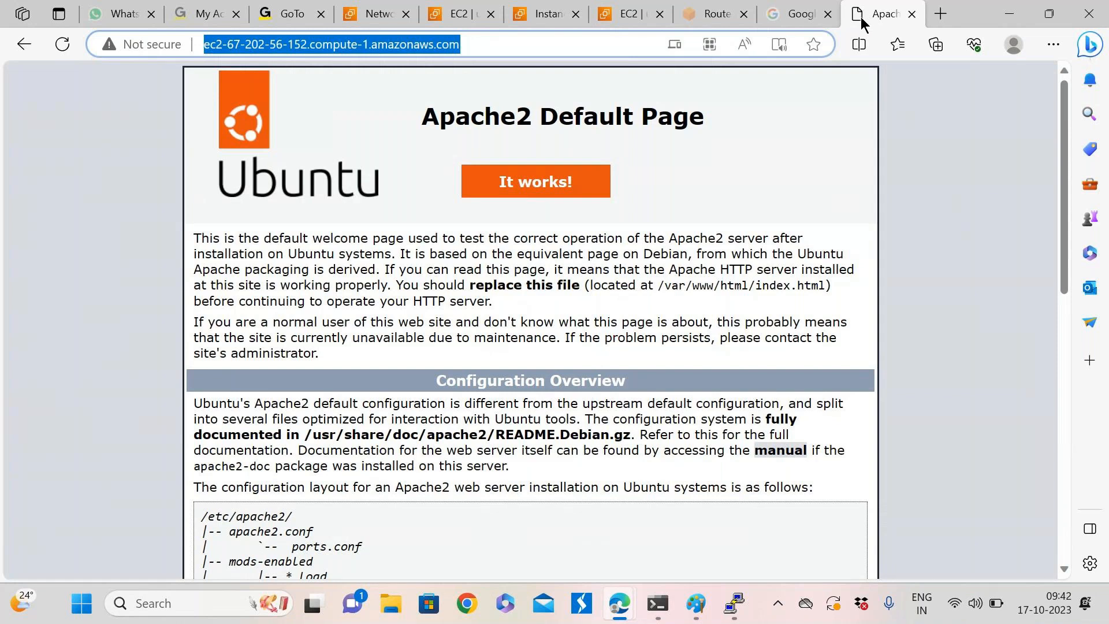
{"action": "left_click", "coordinate": [322, 88]}
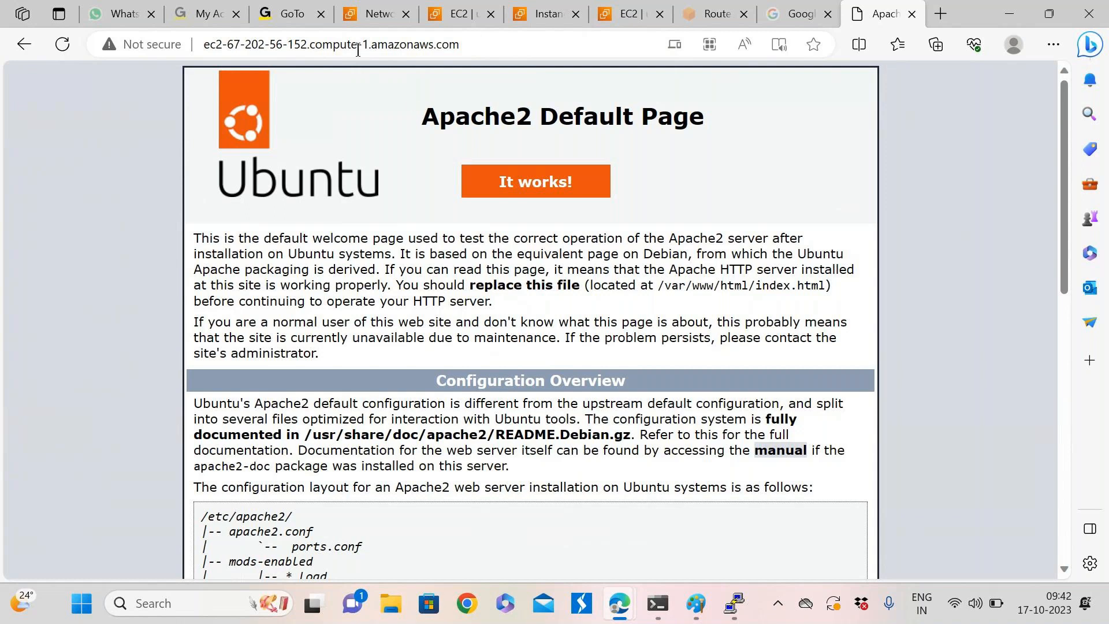
{"action": "left_click", "coordinate": [610, 13]}
{"action": "left_click", "coordinate": [548, 16]}
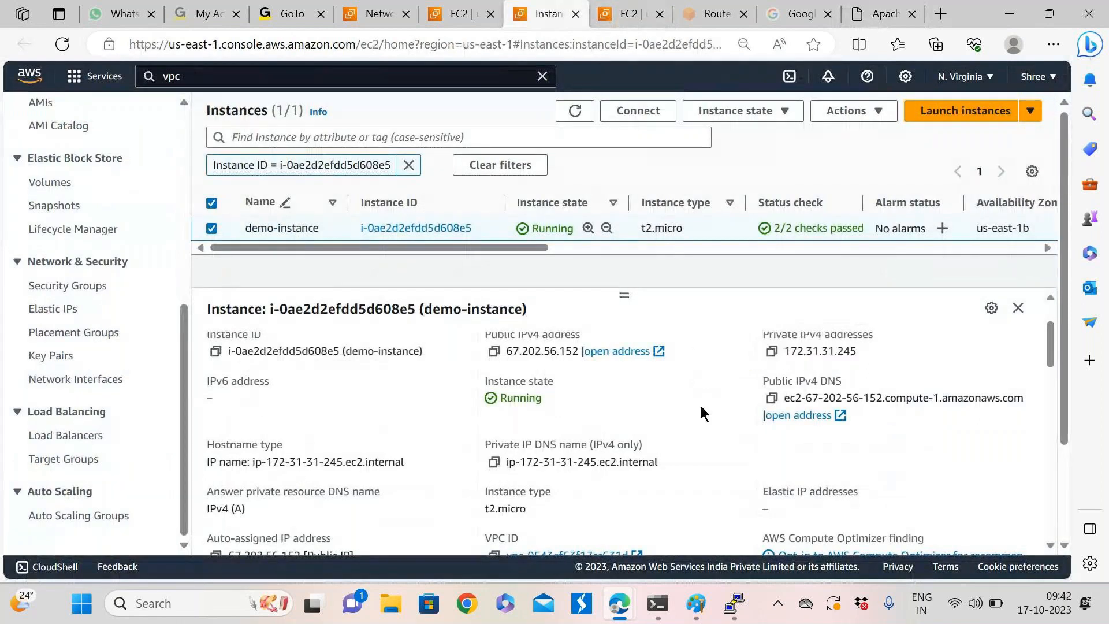
Open demo-instance's public IPv4 DNS address from its instance summary and reload it over HTTP instead of HTTPS
{"action": "scroll", "coordinate": [701, 407], "scroll_direction": "up", "scroll_amount": 1}
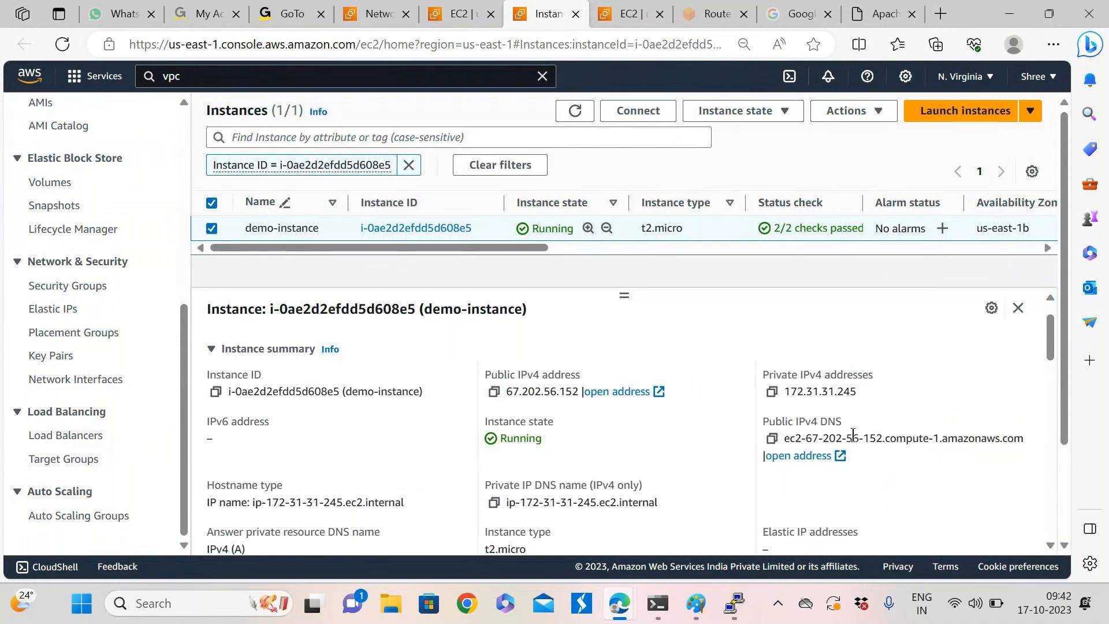
{"action": "left_click", "coordinate": [771, 439]}
{"action": "left_click", "coordinate": [837, 456]}
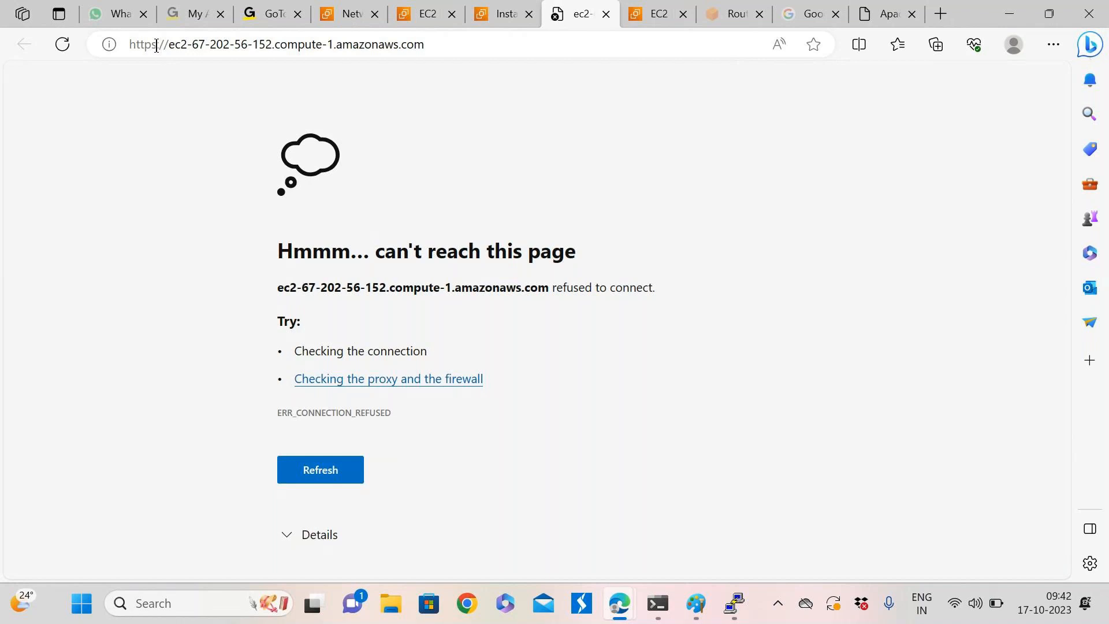
{"action": "left_click", "coordinate": [156, 45]}
{"action": "key", "text": "Home"}
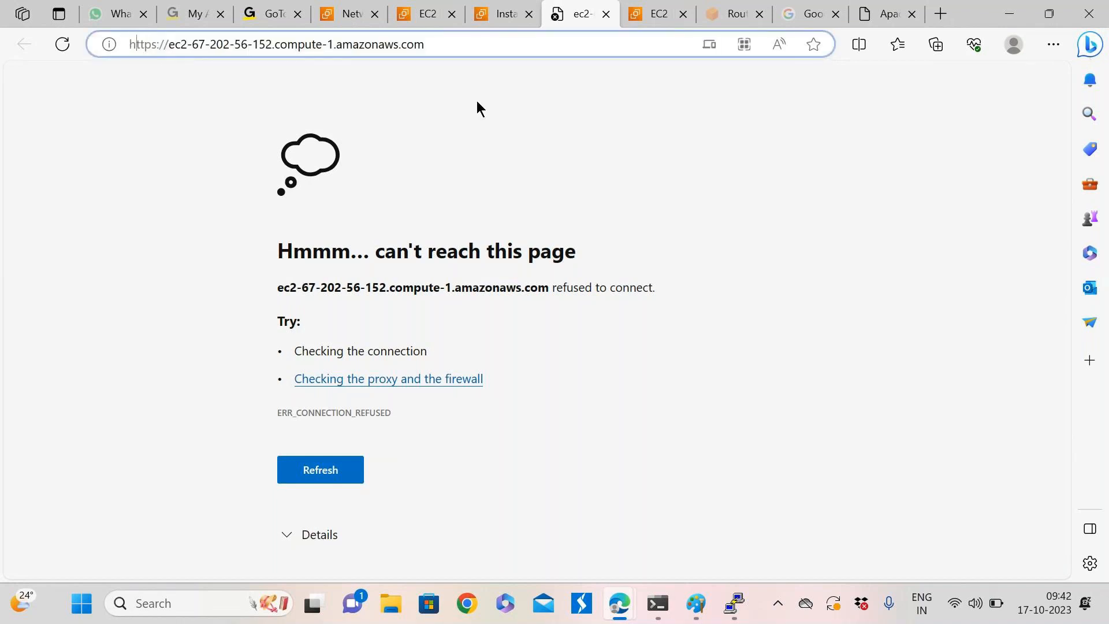
{"action": "key", "text": "Return"}
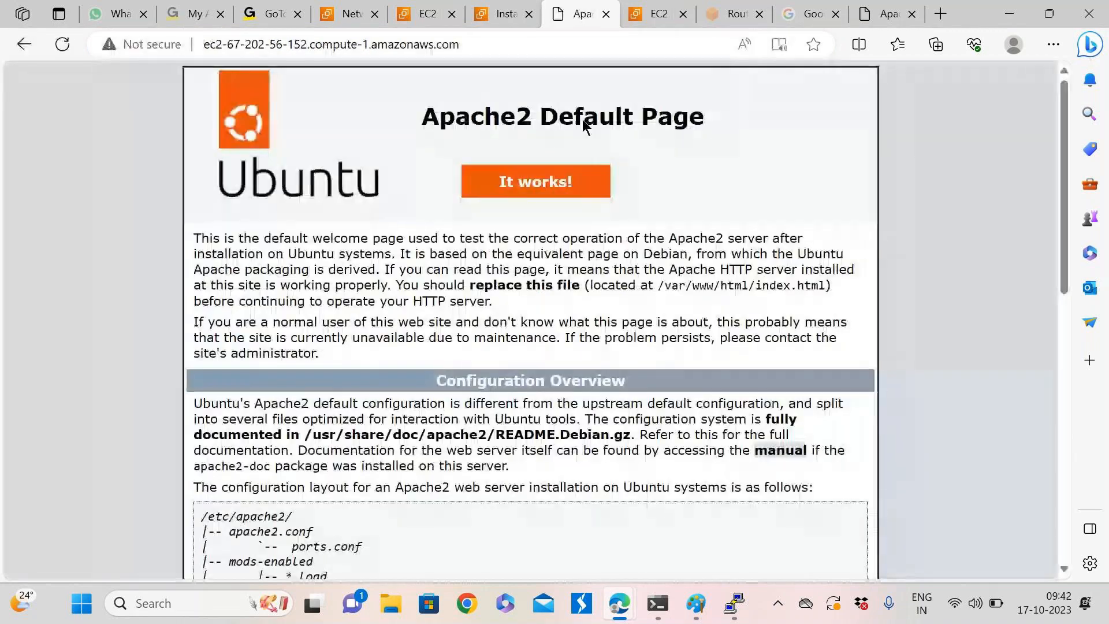
Open Load Balancers in the EC2 console and start creating a load balancer
{"action": "left_click", "coordinate": [502, 14]}
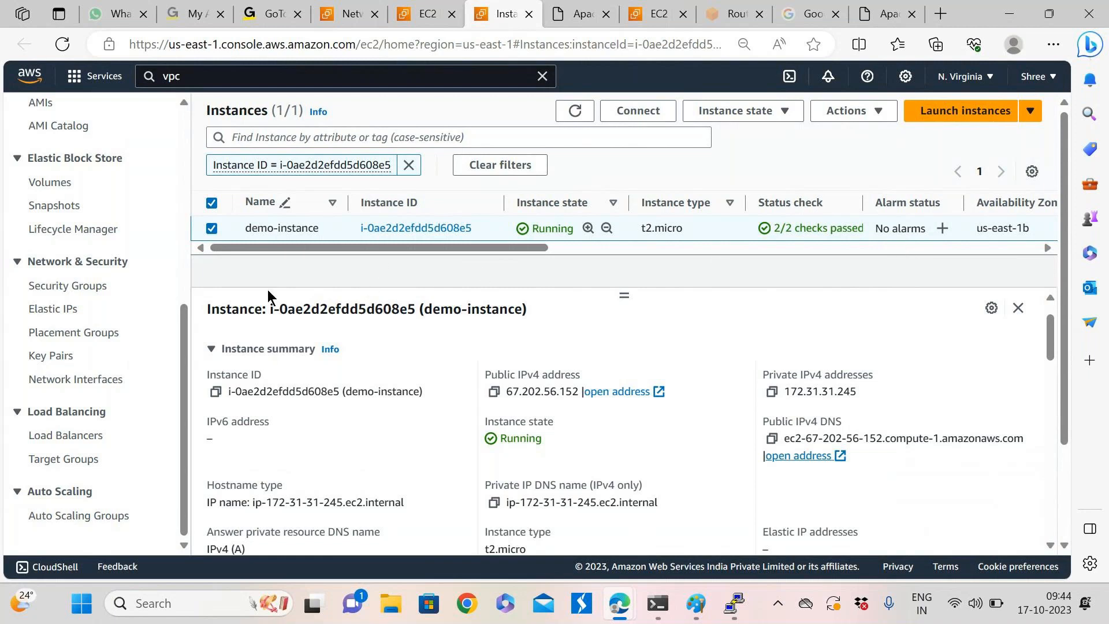
{"action": "left_click", "coordinate": [73, 436]}
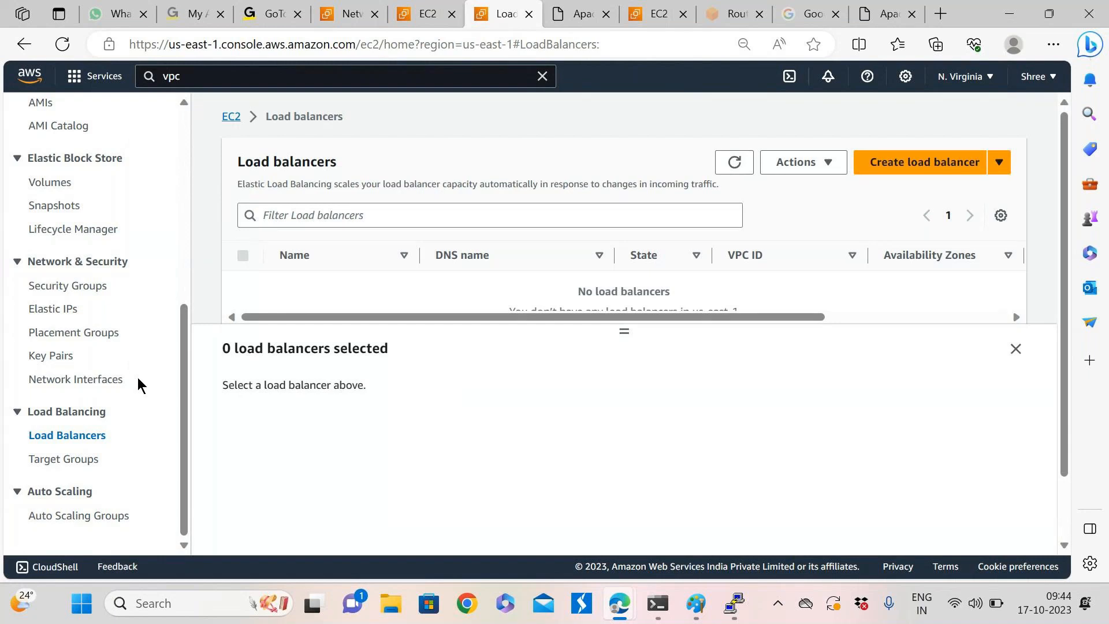
{"action": "left_click_drag", "start_coordinate": [624, 330], "coordinate": [625, 396]}
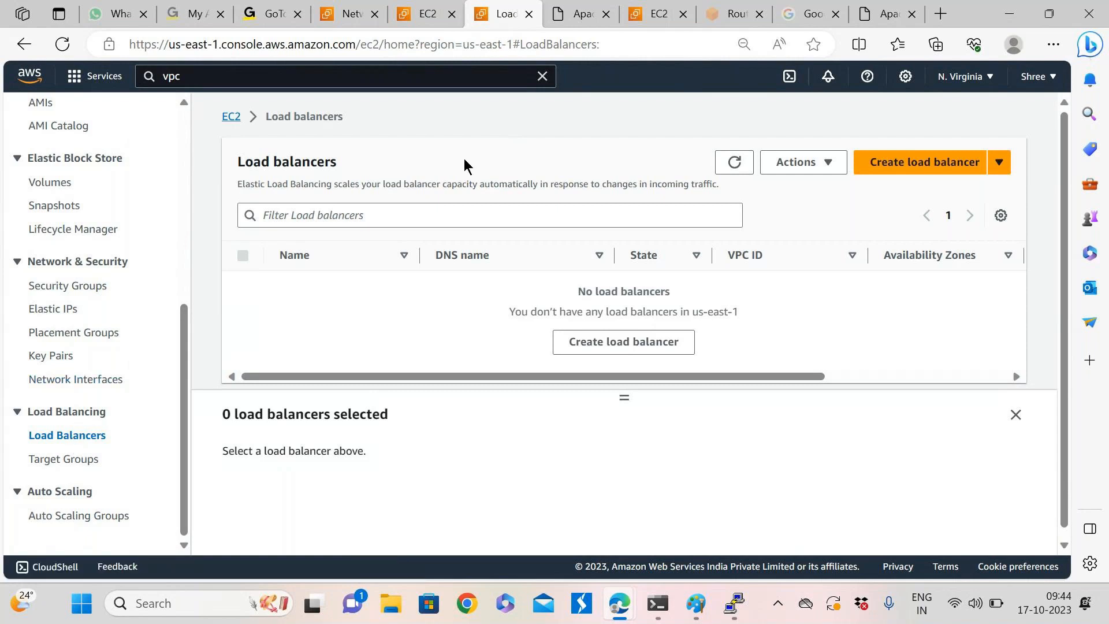
{"action": "left_click", "coordinate": [926, 168]}
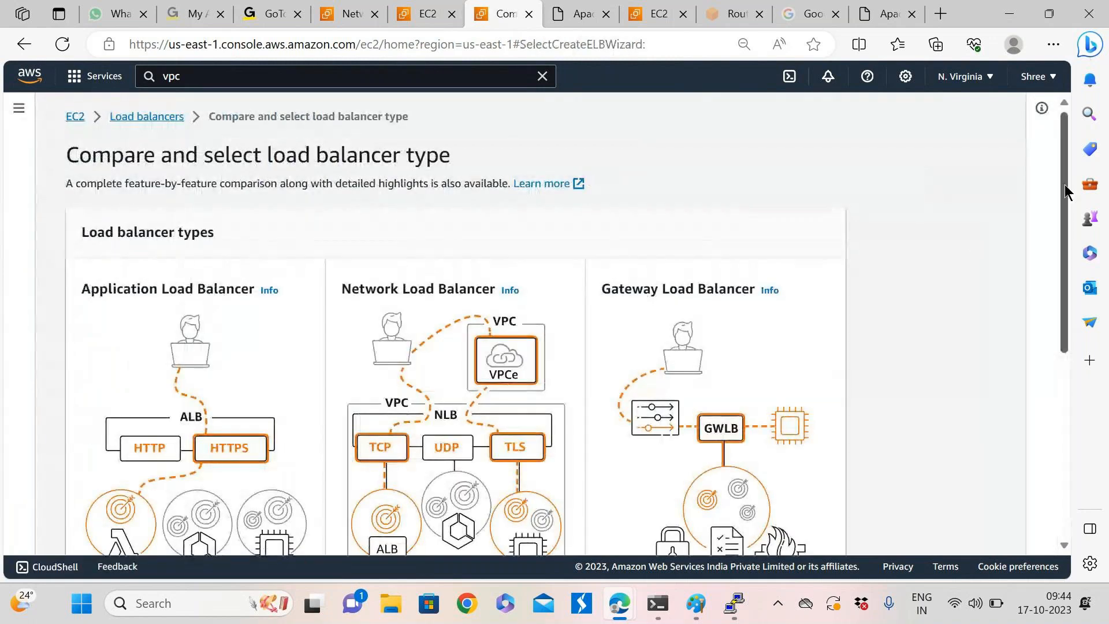
Examine the diagrams and descriptions of the Application, Network, Gateway and Classic Load Balancer types
{"action": "left_click_drag", "start_coordinate": [1065, 182], "coordinate": [1076, 394]}
{"action": "left_click", "coordinate": [666, 481]}
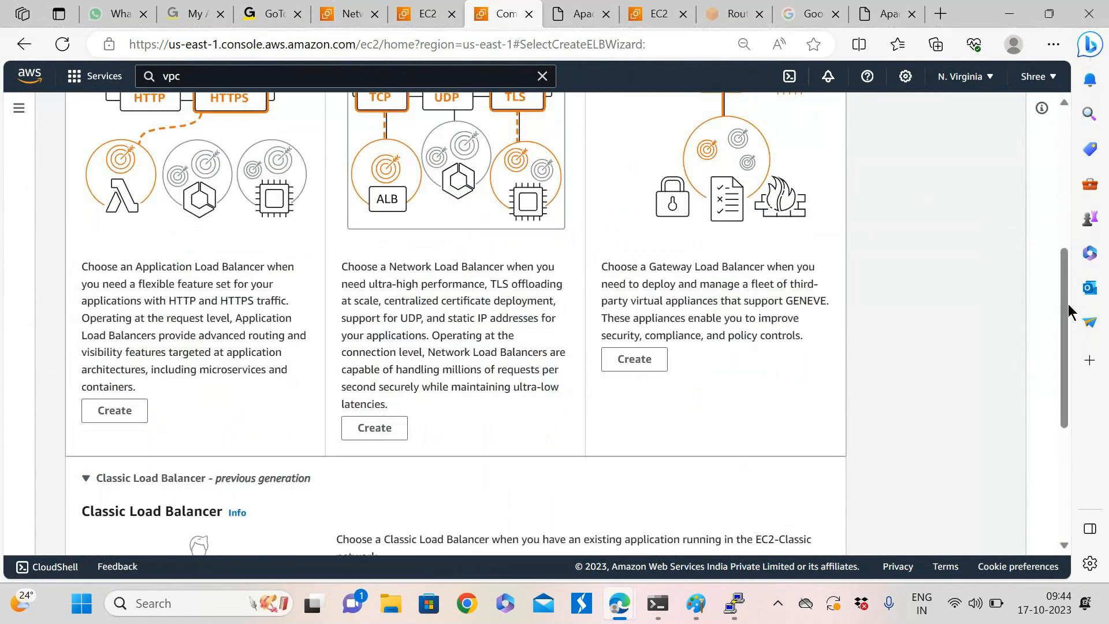
{"action": "scroll", "coordinate": [1062, 299], "scroll_direction": "down", "scroll_amount": 2}
{"action": "left_click", "coordinate": [1057, 287]}
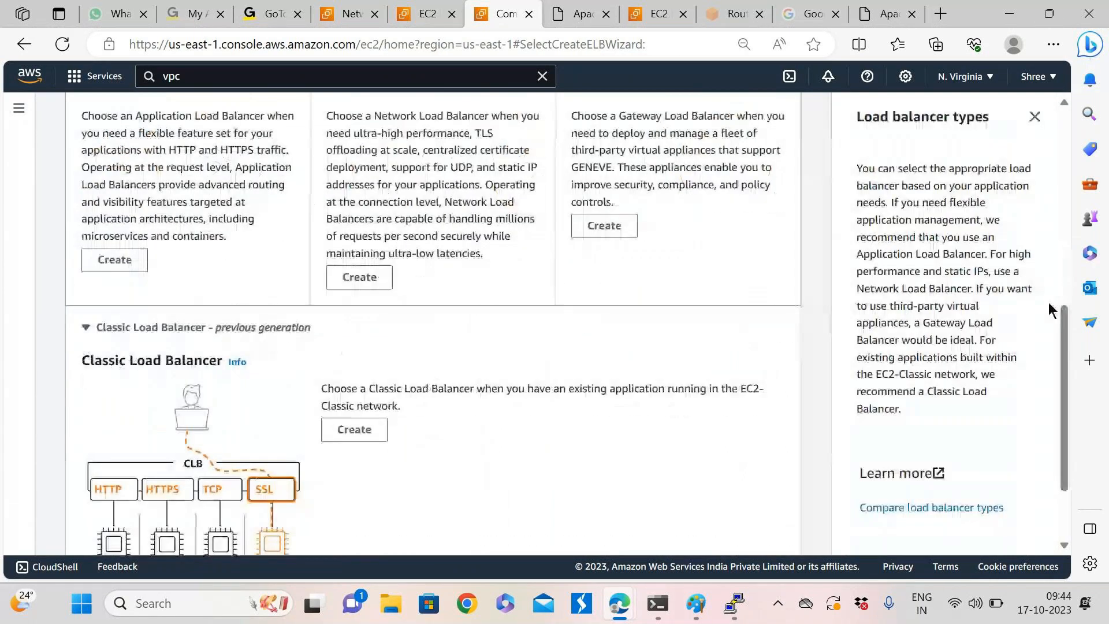
{"action": "left_click", "coordinate": [1035, 117]}
{"action": "scroll", "coordinate": [1054, 217], "scroll_direction": "up", "scroll_amount": 5}
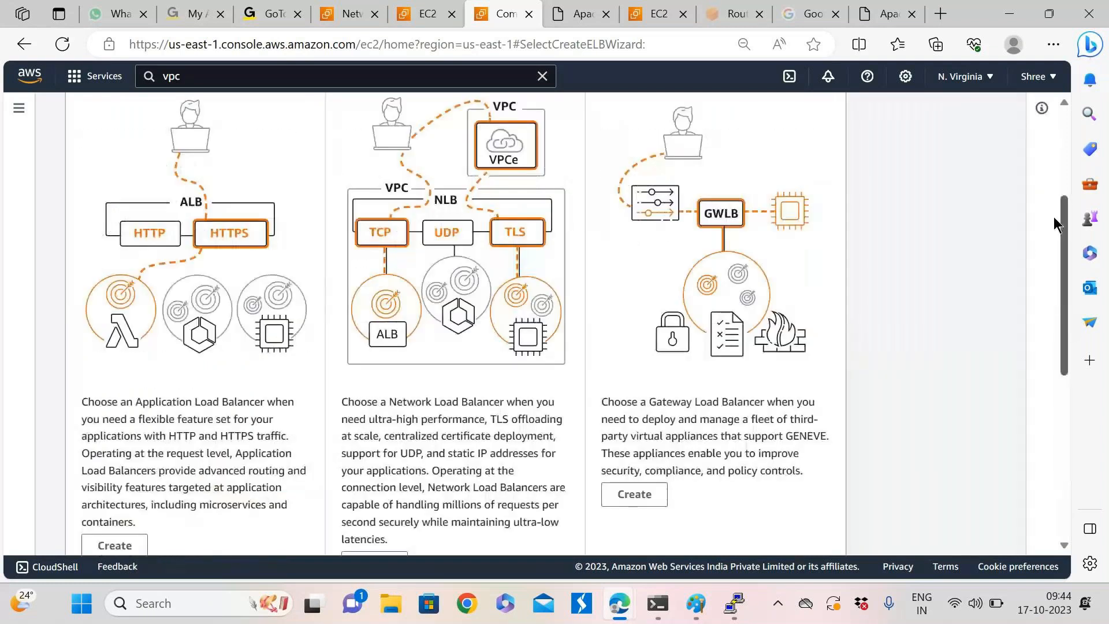
{"action": "scroll", "coordinate": [1051, 200], "scroll_direction": "up", "scroll_amount": 1}
{"action": "scroll", "coordinate": [1051, 200], "scroll_direction": "up", "scroll_amount": 2}
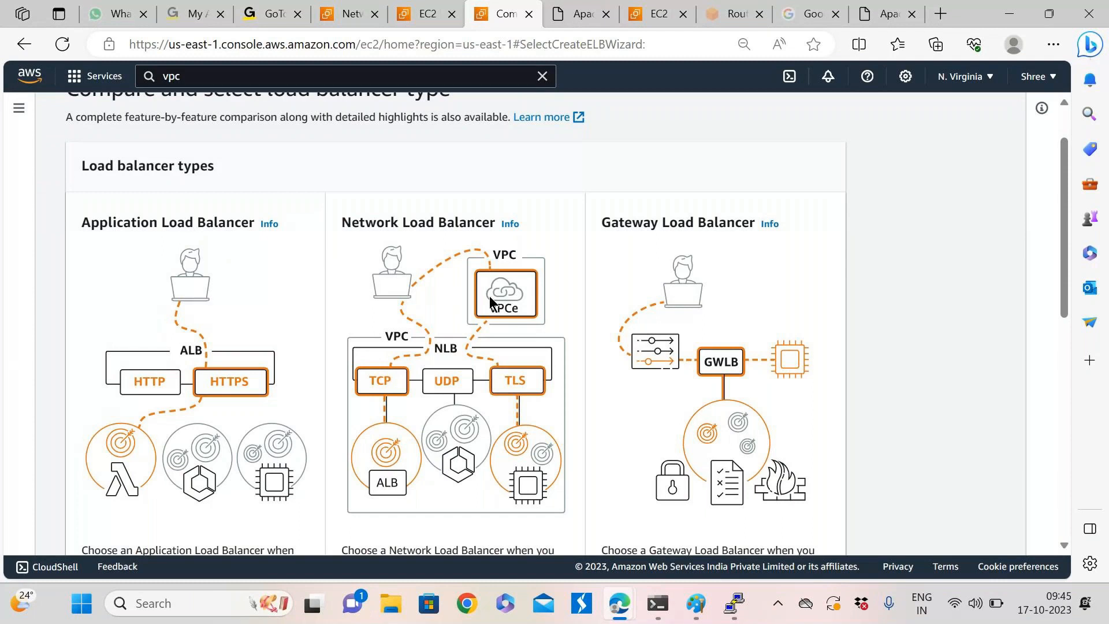
{"action": "scroll", "coordinate": [474, 314], "scroll_direction": "down", "scroll_amount": 1}
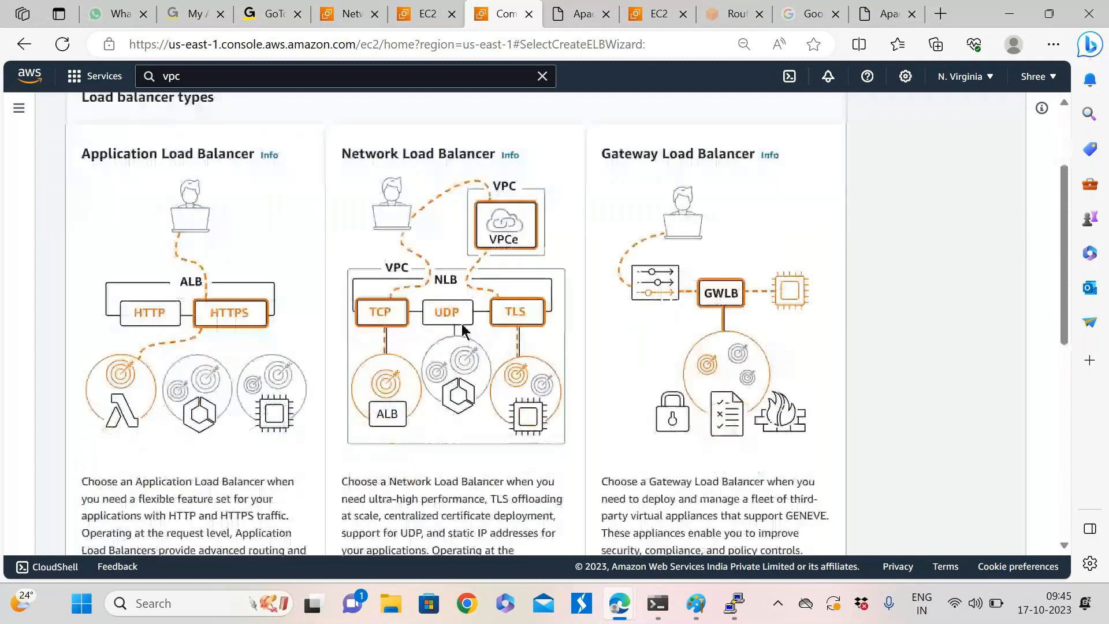
{"action": "scroll", "coordinate": [462, 323], "scroll_direction": "down", "scroll_amount": 5}
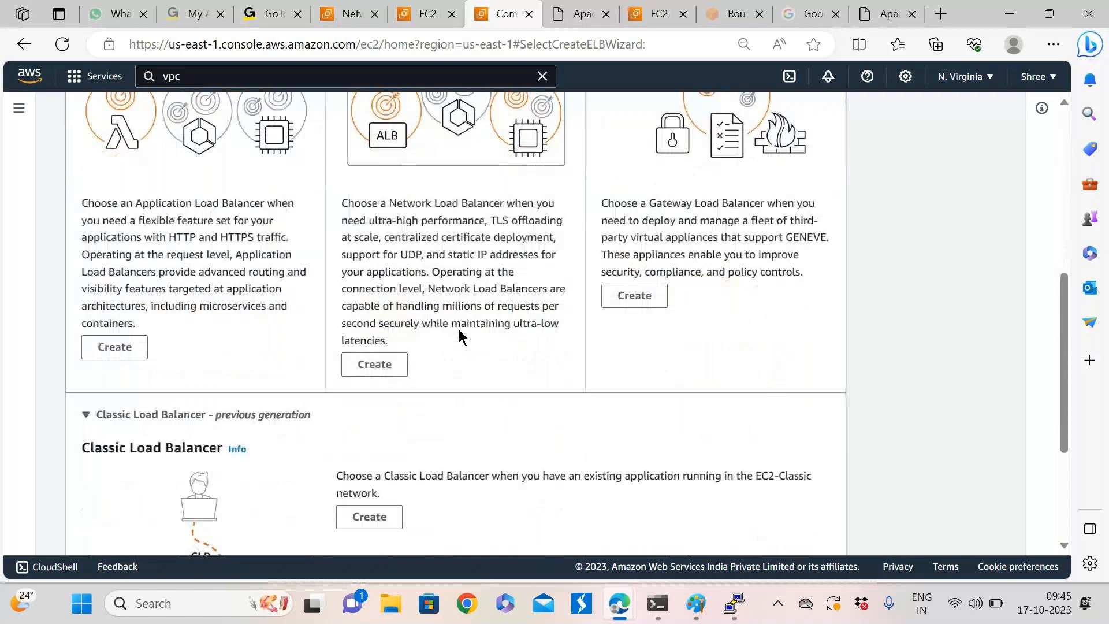
{"action": "scroll", "coordinate": [459, 329], "scroll_direction": "down", "scroll_amount": 3}
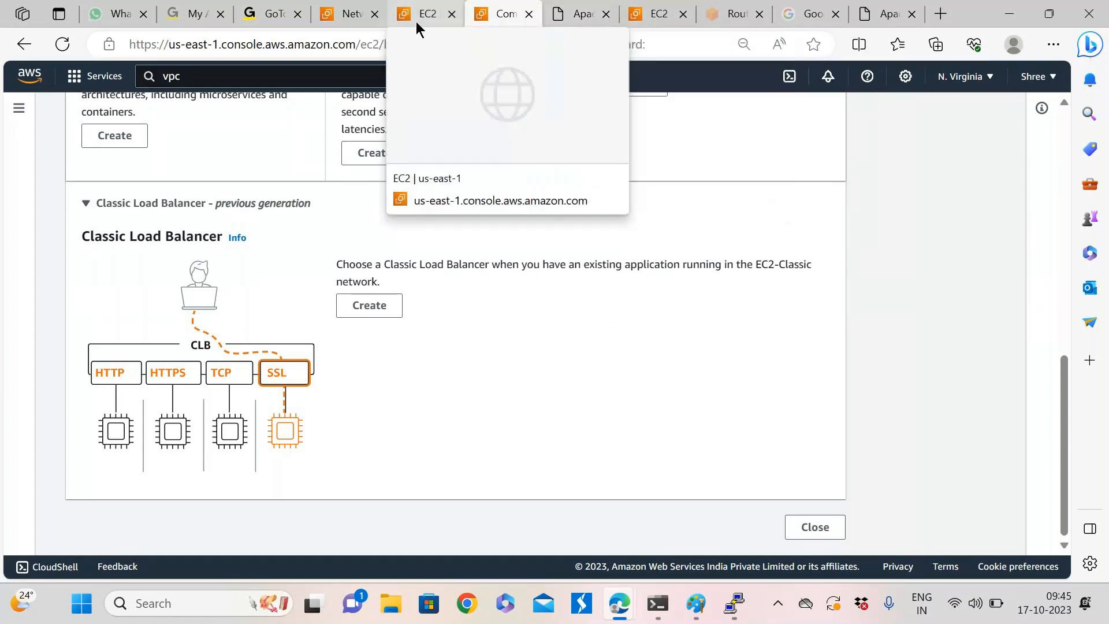
Look through the open EC2 console pages for the one listing Elastic IP addresses
{"action": "left_click", "coordinate": [647, 16]}
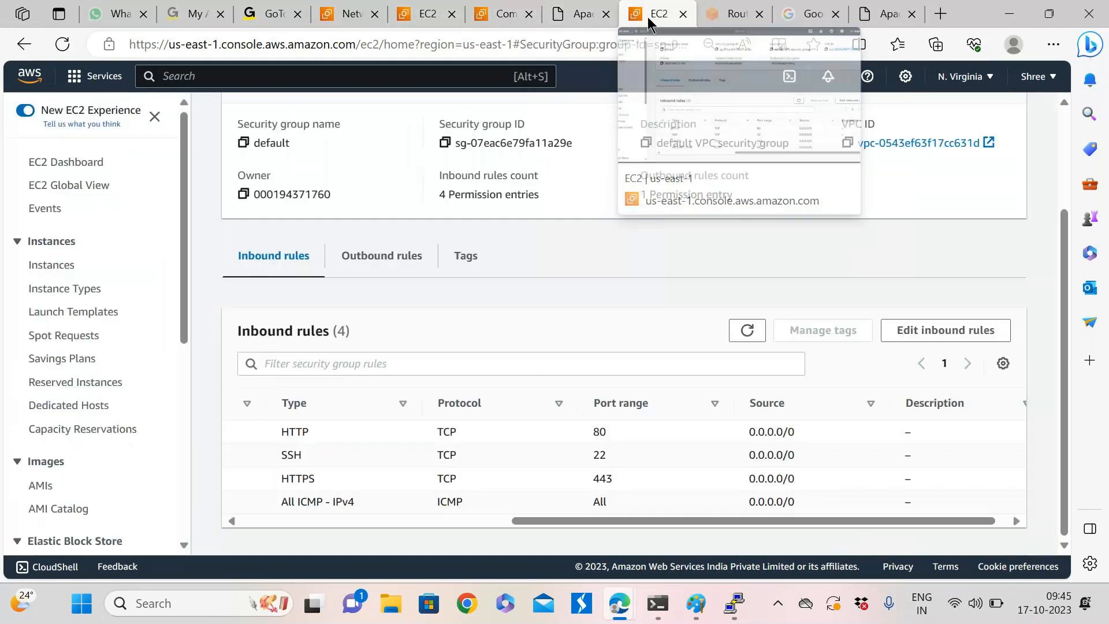
{"action": "left_click", "coordinate": [504, 16]}
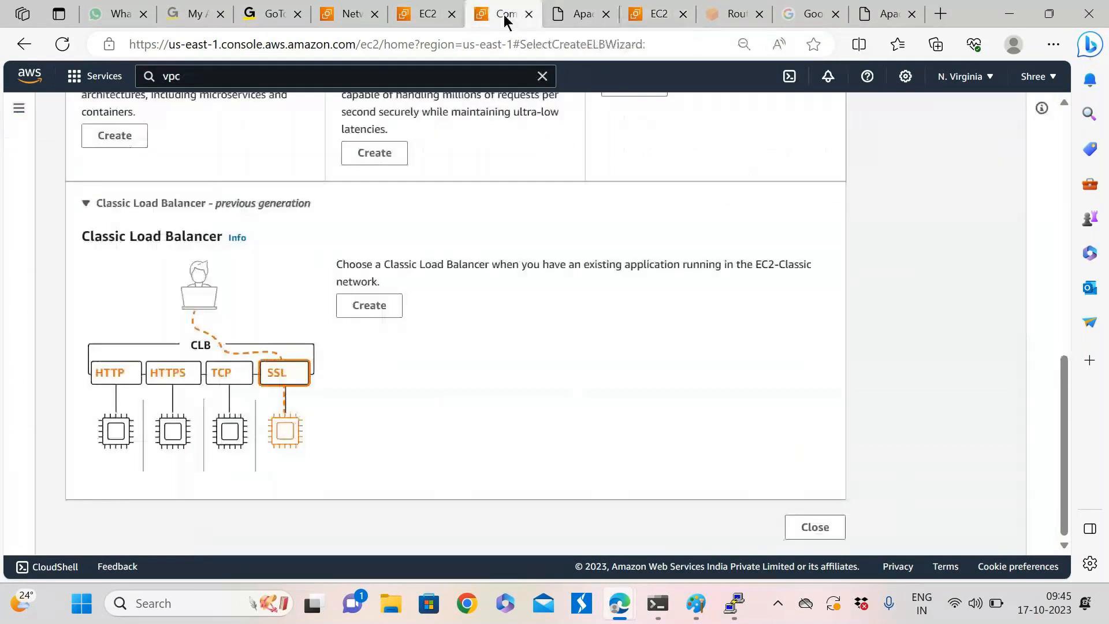
{"action": "left_click", "coordinate": [419, 18]}
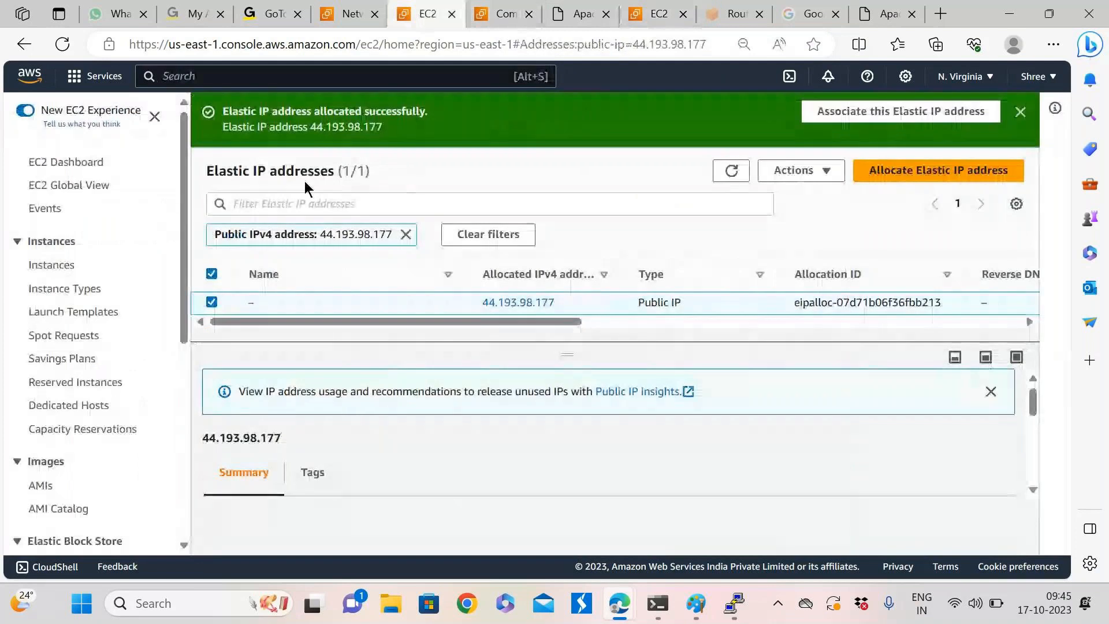
Look through the open EC2 console pages and bring up the list of running instances
{"action": "left_click", "coordinate": [343, 11]}
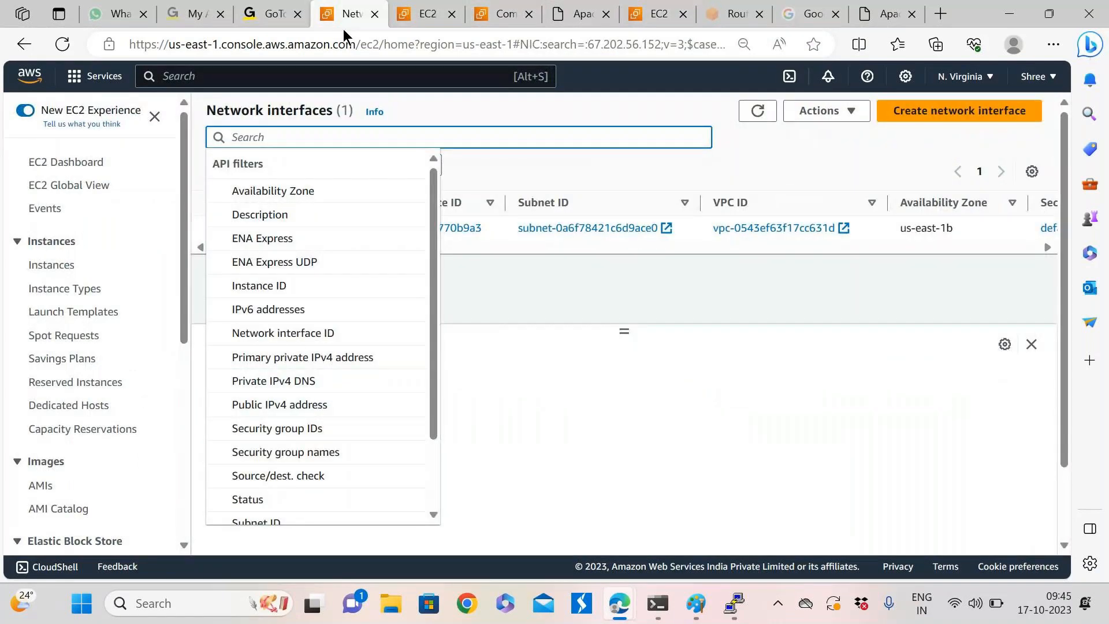
{"action": "left_click", "coordinate": [658, 14]}
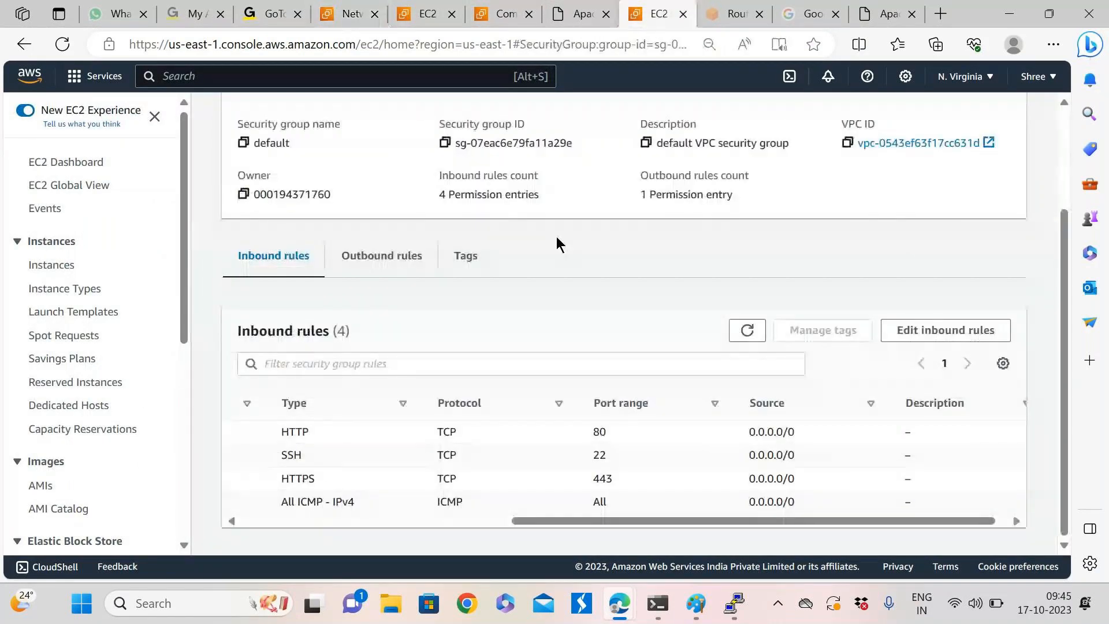
{"action": "scroll", "coordinate": [540, 241], "scroll_direction": "up", "scroll_amount": 2}
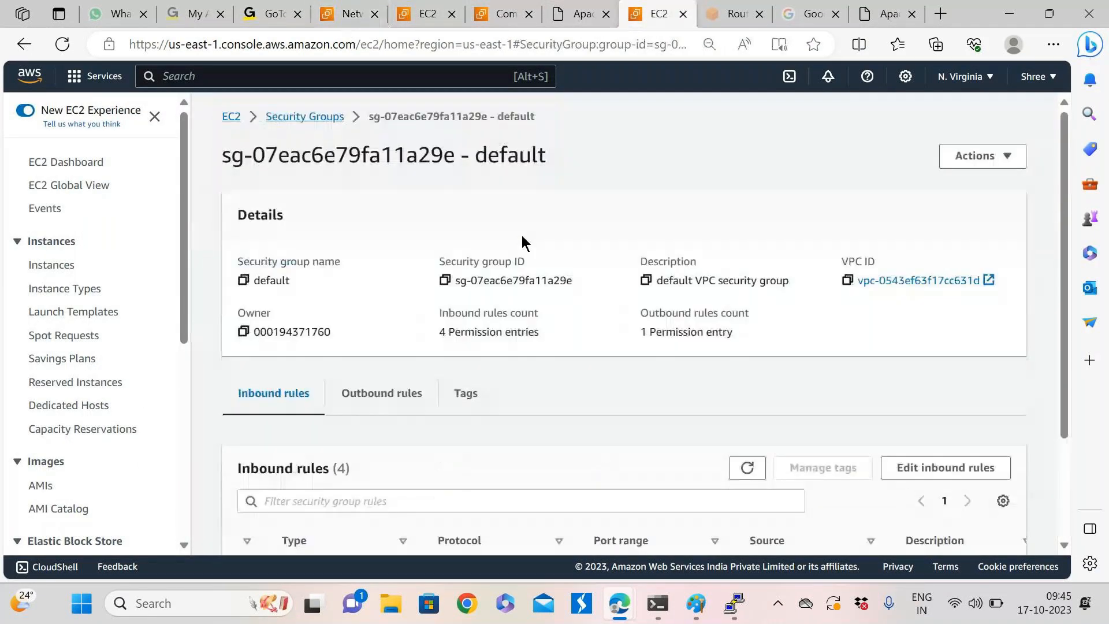
{"action": "left_click", "coordinate": [57, 265]}
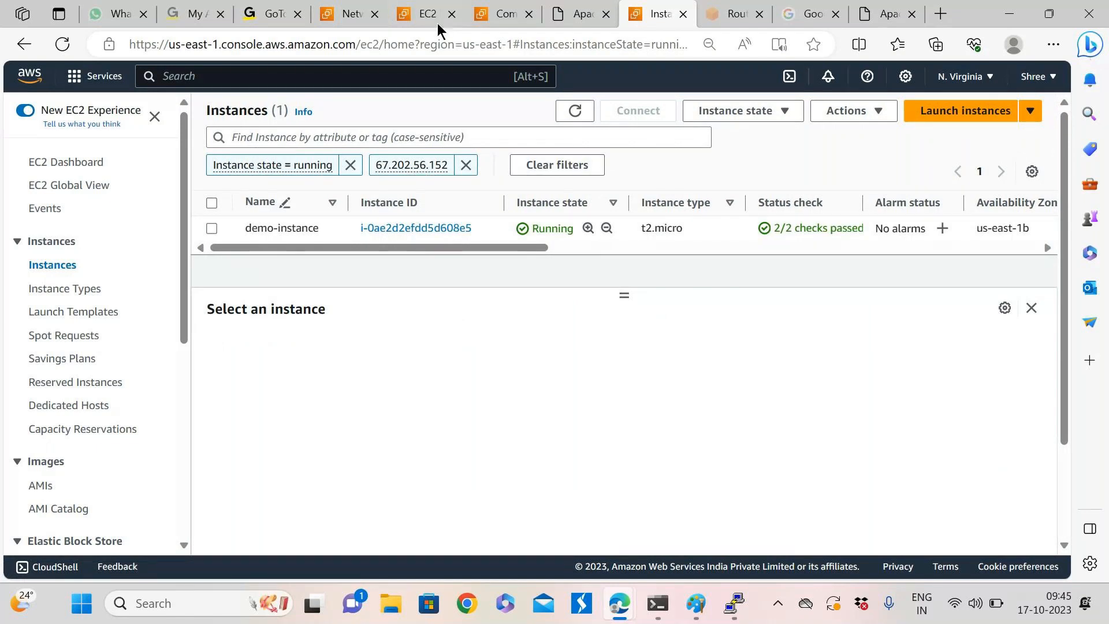
Switch to Paint and start a new blank canvas, discarding the DNS lookup zone drawing
{"action": "left_click", "coordinate": [699, 603]}
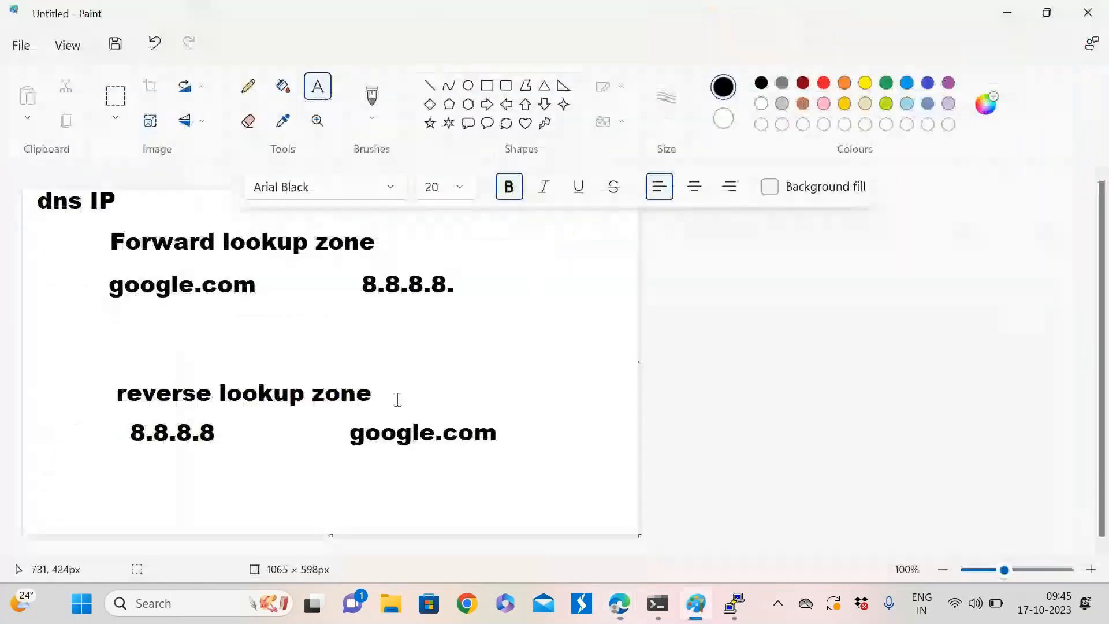
{"action": "left_click", "coordinate": [21, 46]}
{"action": "key", "text": "Escape"}
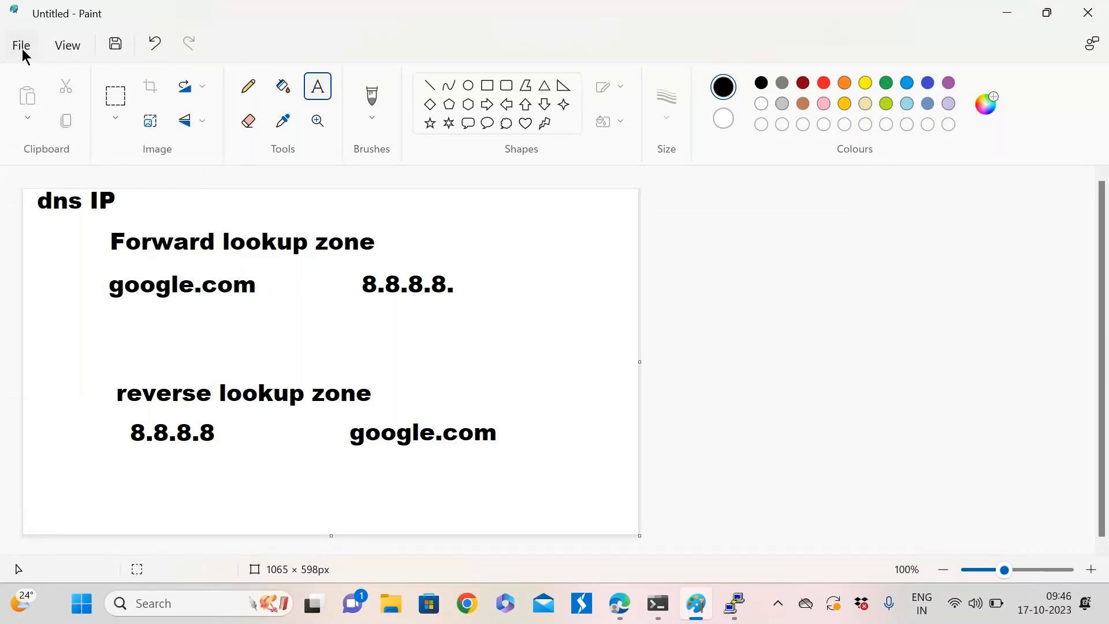
{"action": "key", "text": "ctrl+n"}
{"action": "left_click", "coordinate": [554, 336]}
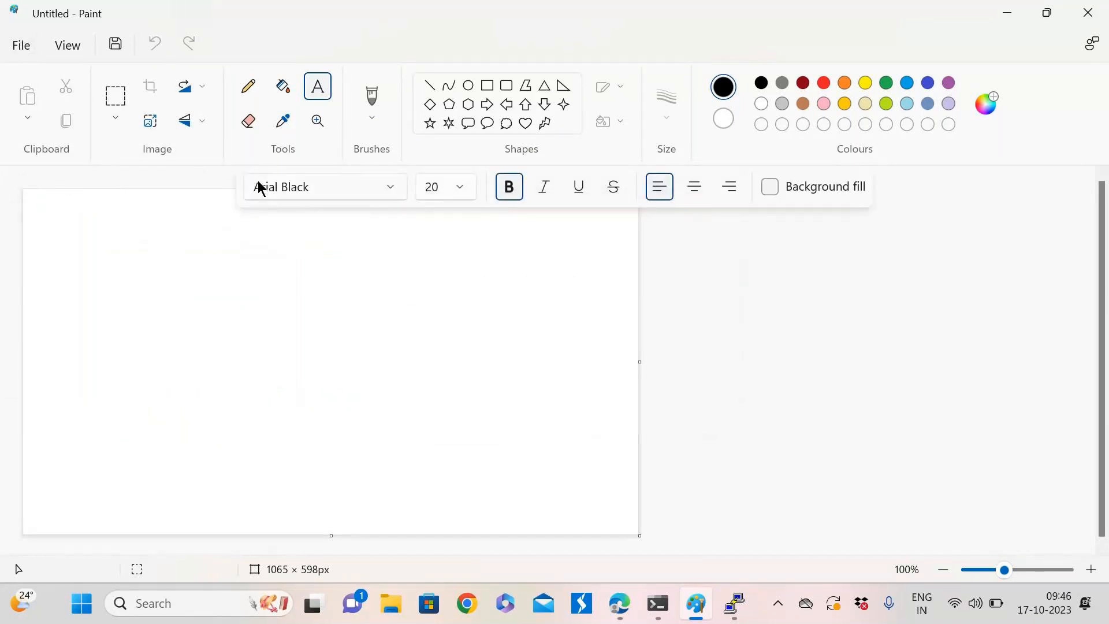
Add the text labels server1, server2 and server3 one below another along the canvas's right side
{"action": "left_click", "coordinate": [316, 87]}
{"action": "left_click", "coordinate": [488, 265]}
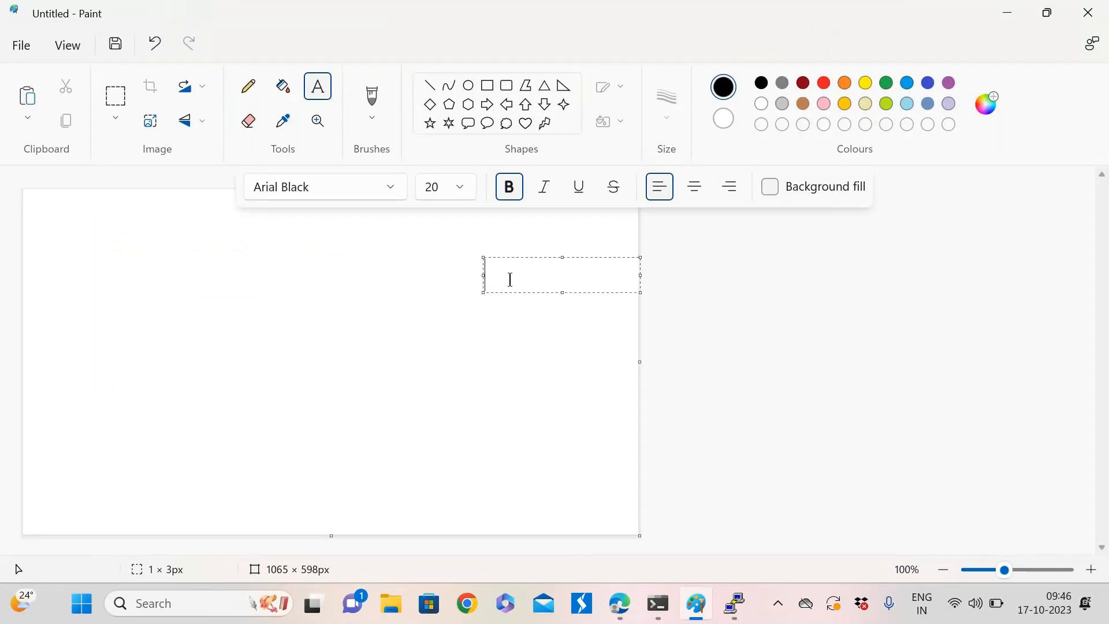
{"action": "type", "text": "server1"}
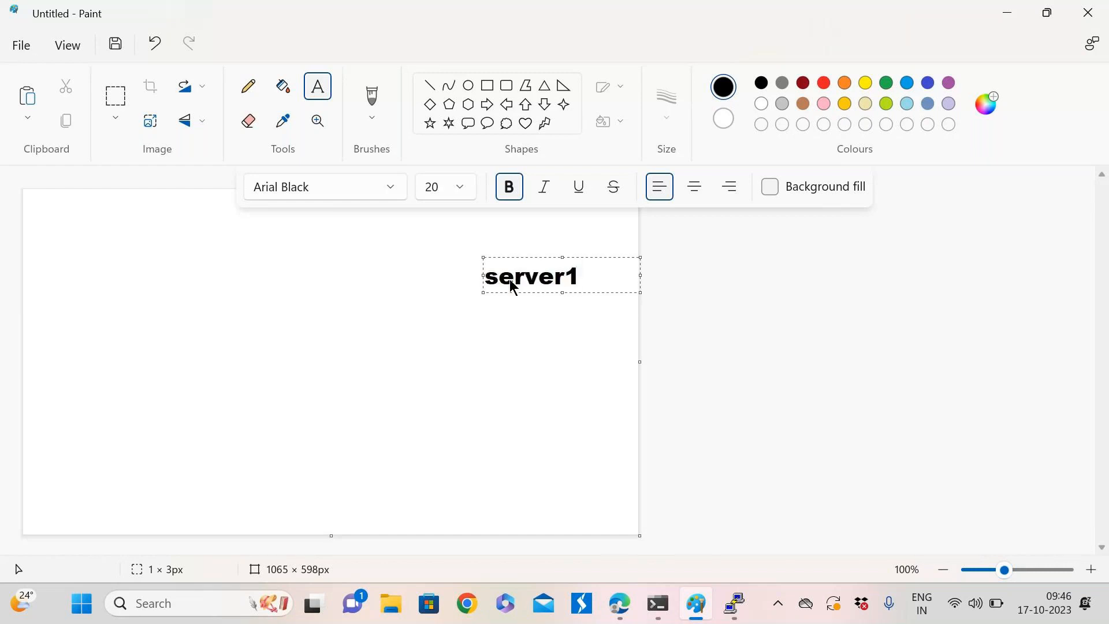
{"action": "left_click", "coordinate": [513, 356]}
{"action": "left_click", "coordinate": [494, 350]}
{"action": "type", "text": "server2"}
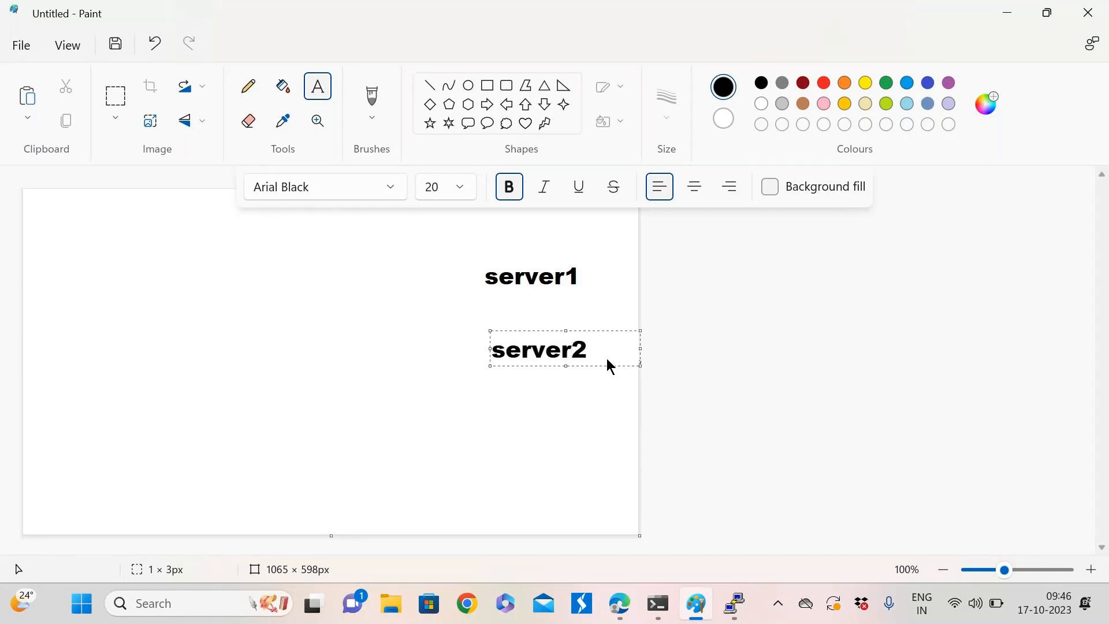
{"action": "left_click", "coordinate": [500, 439]}
{"action": "left_click", "coordinate": [490, 426]}
{"action": "type", "text": "server3"}
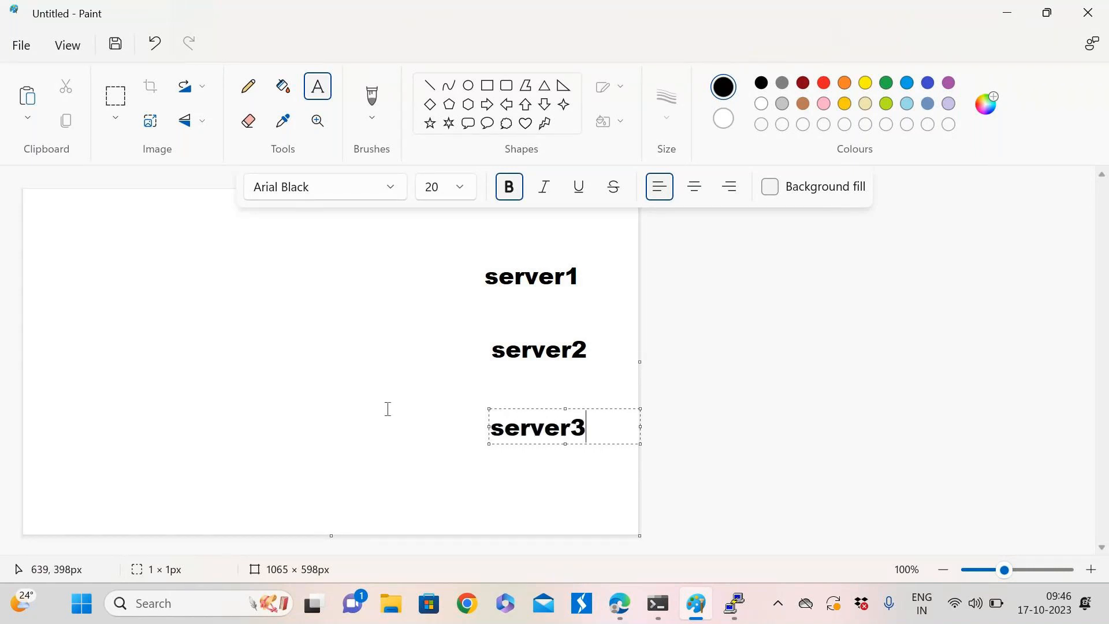
{"action": "left_click", "coordinate": [380, 380]}
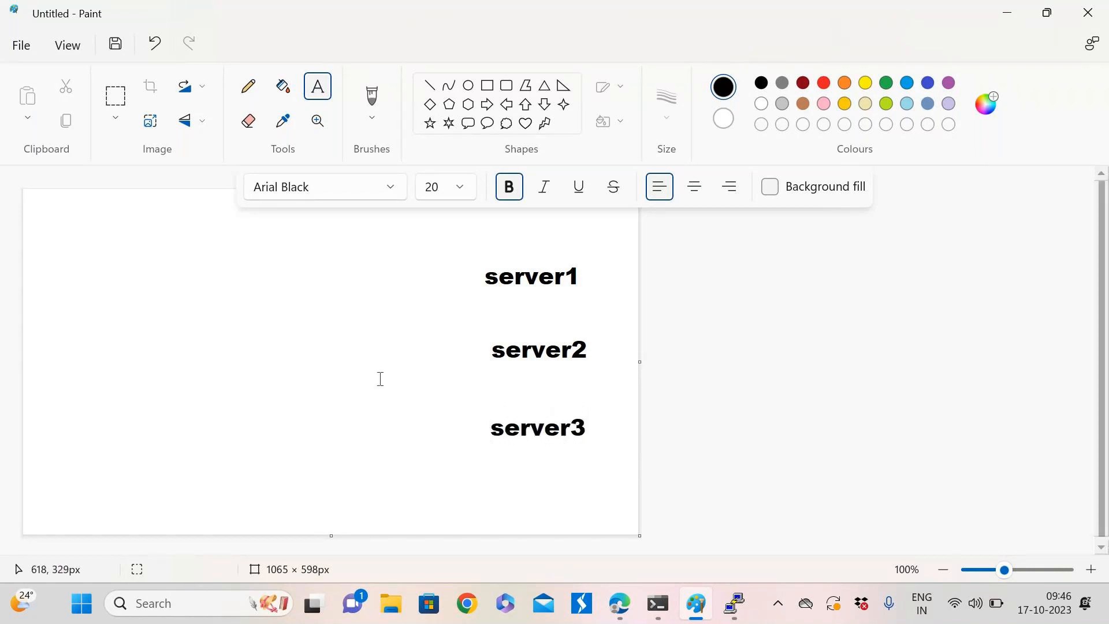
Add the text label "Classic LB" on the canvas to the left of the server labels
{"action": "left_click", "coordinate": [183, 312]}
{"action": "type", "text": "C"}
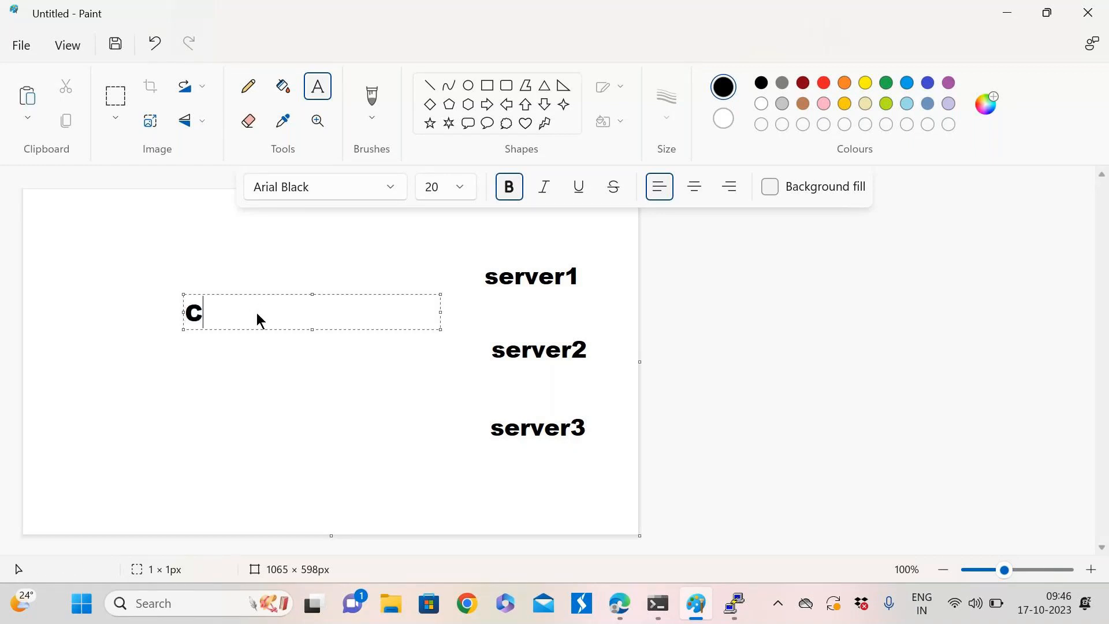
{"action": "type", "text": "lassic LB"}
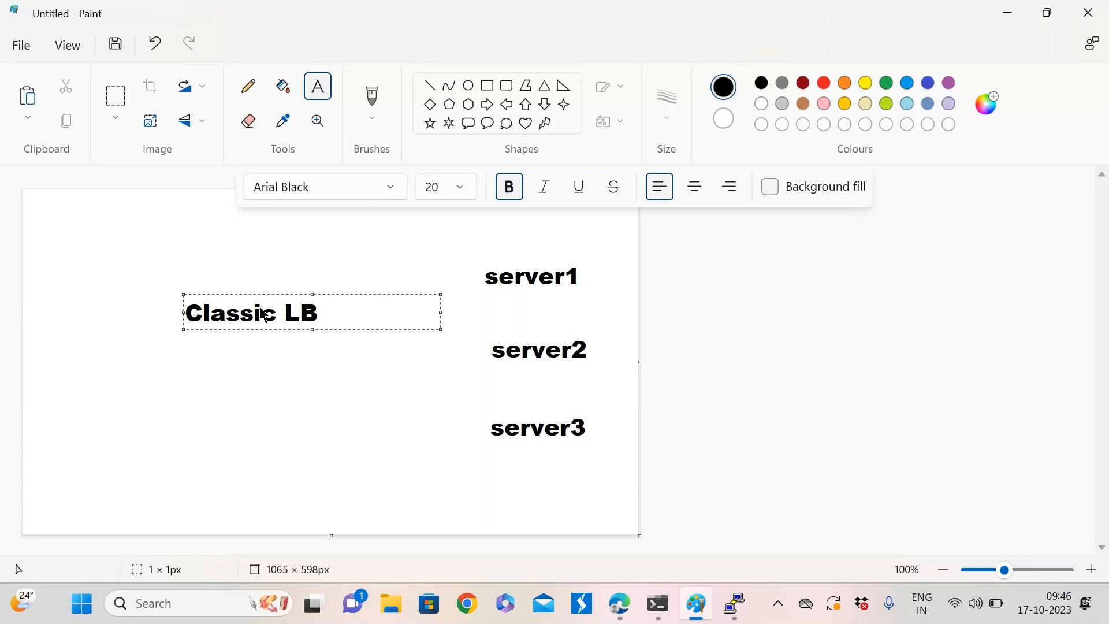
{"action": "left_click", "coordinate": [419, 463]}
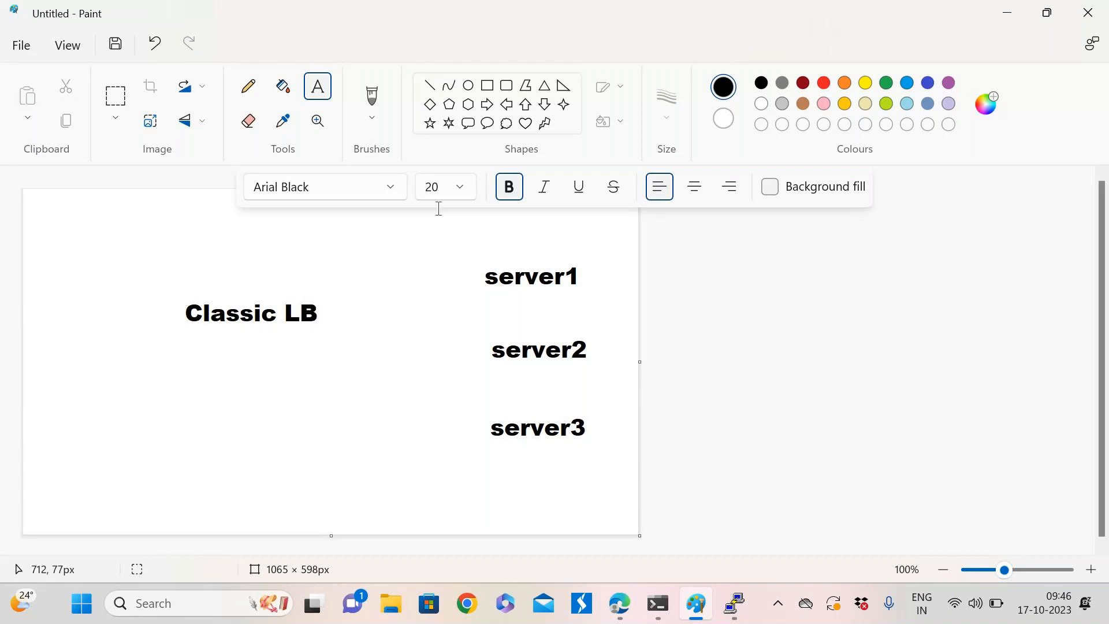
Draw three straight lines connecting Classic LB to server1, server2 and server3
{"action": "left_click", "coordinate": [429, 86]}
{"action": "left_click_drag", "start_coordinate": [339, 311], "coordinate": [479, 279]}
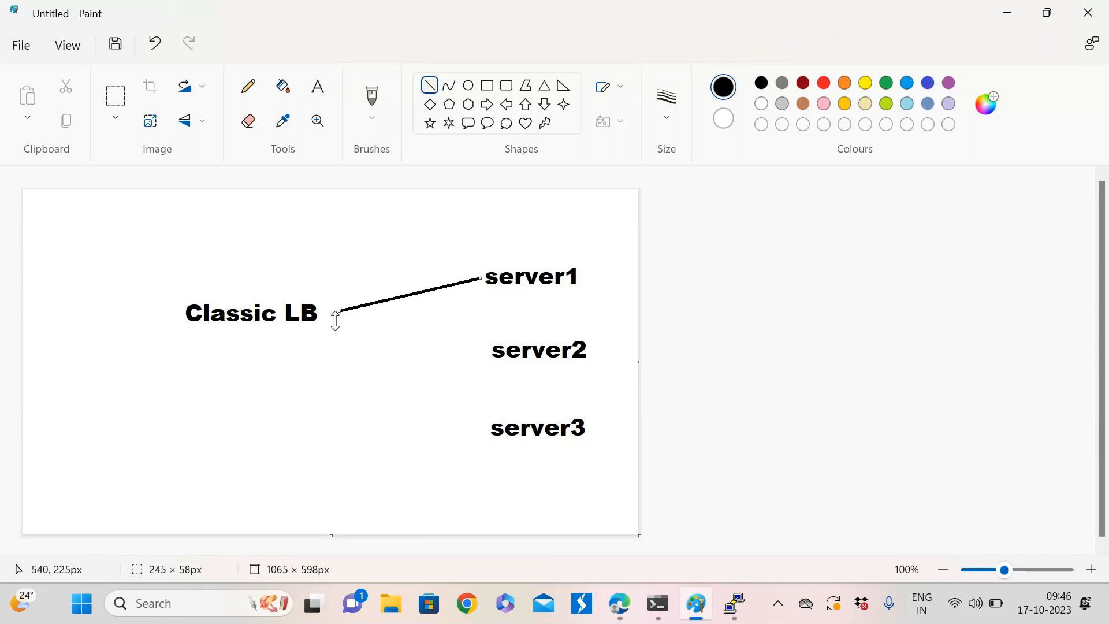
{"action": "mouse_move", "coordinate": [341, 309]}
{"action": "left_mouse_down"}
{"action": "mouse_move", "coordinate": [419, 331]}
{"action": "mouse_move", "coordinate": [334, 304]}
{"action": "mouse_move", "coordinate": [489, 351]}
{"action": "left_mouse_up"}
{"action": "left_click", "coordinate": [428, 90]}
{"action": "mouse_move", "coordinate": [324, 336]}
{"action": "left_mouse_down"}
{"action": "mouse_move", "coordinate": [416, 409]}
{"action": "mouse_move", "coordinate": [488, 432]}
{"action": "left_mouse_up"}
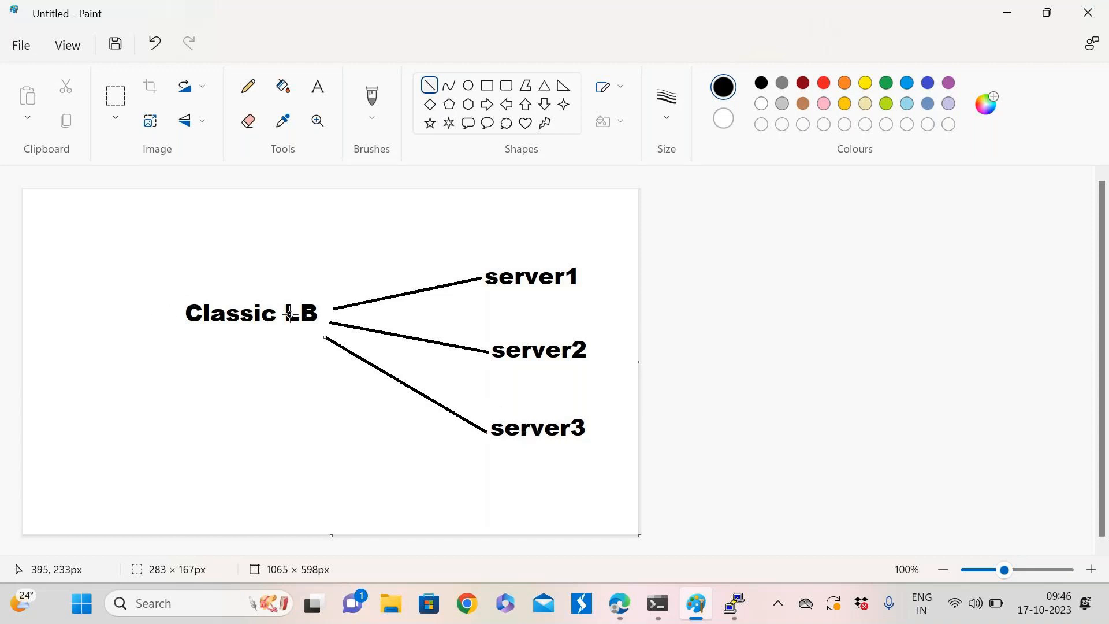
Add the label "DNS" directly above Classic LB and "DNS Server" in the canvas's upper-left corner
{"action": "left_click", "coordinate": [317, 85]}
{"action": "left_click", "coordinate": [190, 270]}
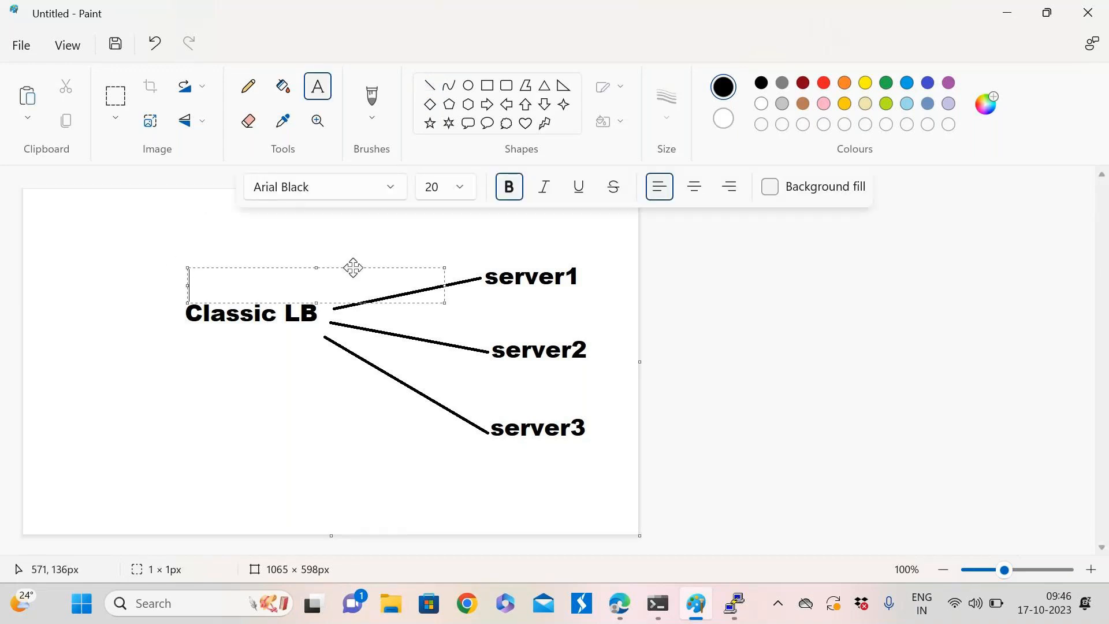
{"action": "type", "text": "DNS"}
{"action": "left_click", "coordinate": [214, 305]}
{"action": "left_click", "coordinate": [64, 190]}
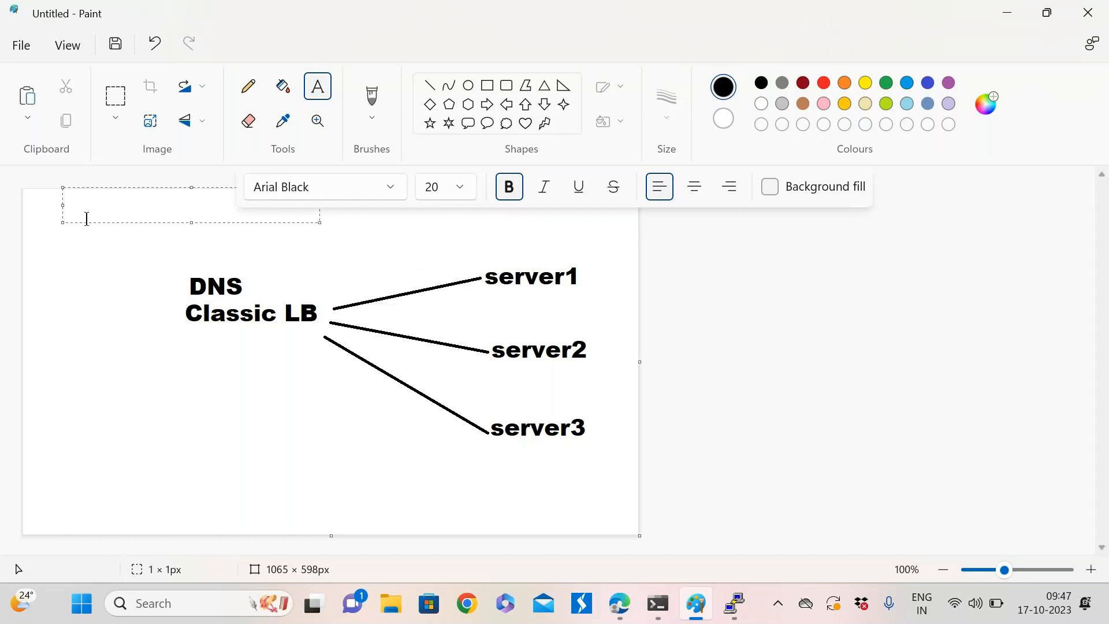
{"action": "type", "text": "DNS Serve"}
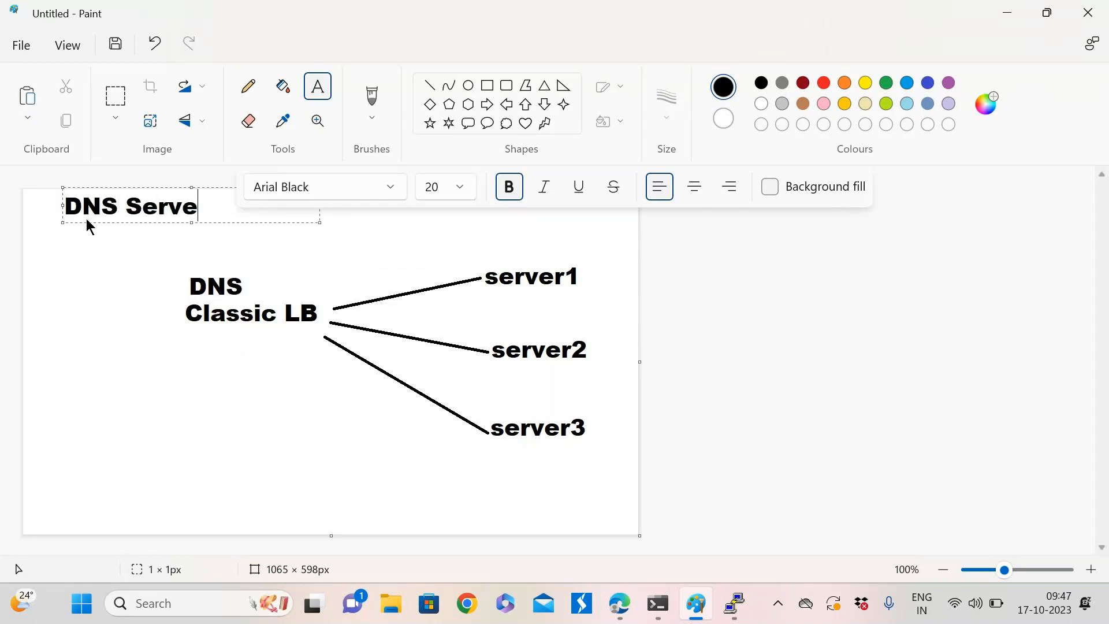
{"action": "type", "text": "r"}
Add the text label "test.com" in the lower-left area of the canvas
{"action": "left_click", "coordinate": [61, 427]}
{"action": "type", "text": "test.com"}
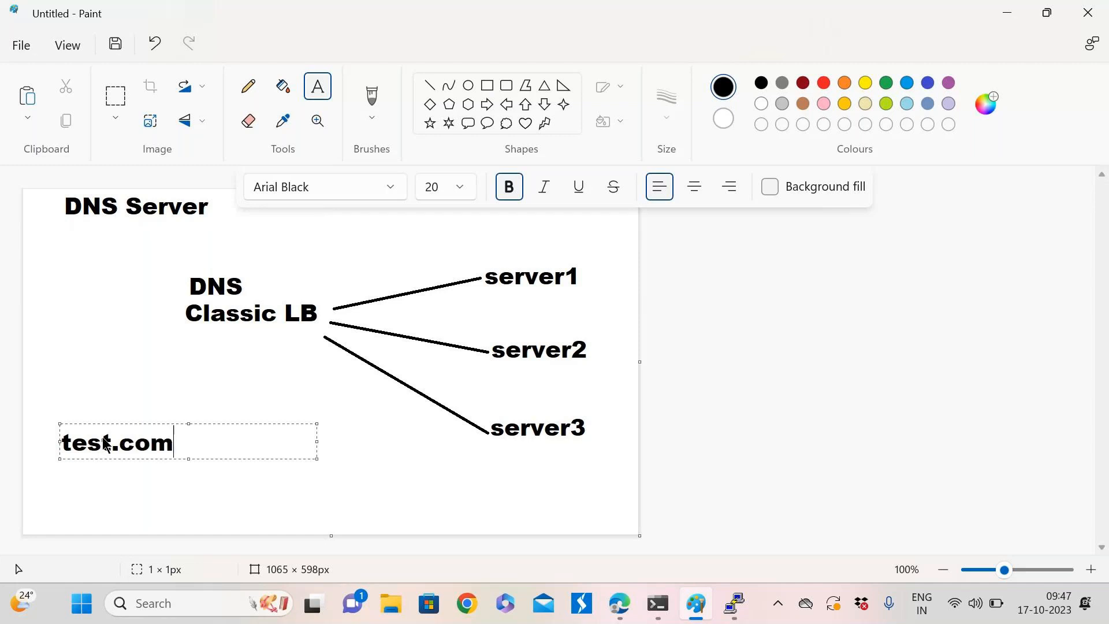
{"action": "left_click", "coordinate": [157, 505]}
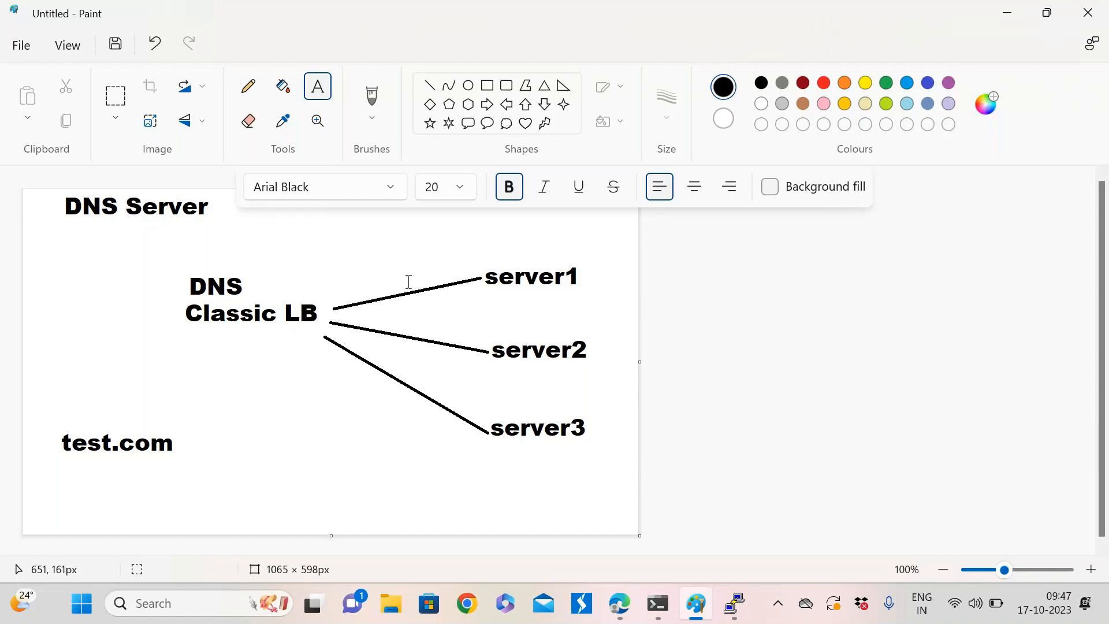
Number the connecting lines 1, 2 and 3 for server1, server2 and server3 respectively
{"action": "left_click", "coordinate": [433, 272]}
{"action": "type", "text": "1"}
{"action": "left_click", "coordinate": [441, 322]}
{"action": "left_click", "coordinate": [430, 330]}
{"action": "type", "text": "2"}
{"action": "left_click", "coordinate": [451, 398]}
{"action": "left_click", "coordinate": [425, 396]}
{"action": "type", "text": "3"}
{"action": "left_click", "coordinate": [398, 445]}
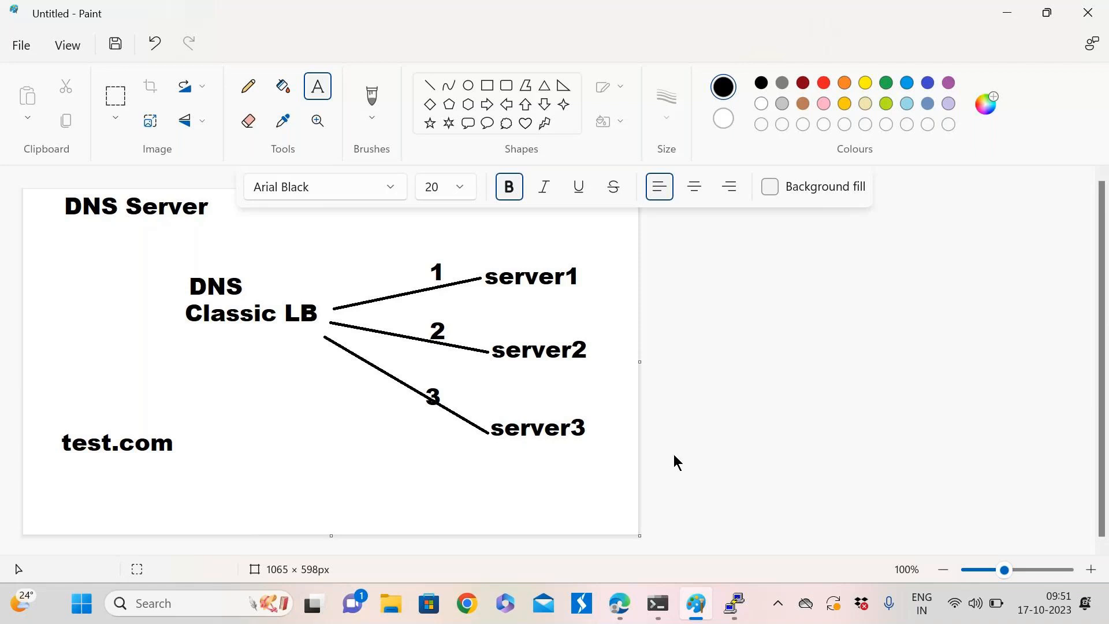
Switch to the Edge browser window and search the web for "osi model" in a new tab
{"action": "left_click", "coordinate": [616, 604]}
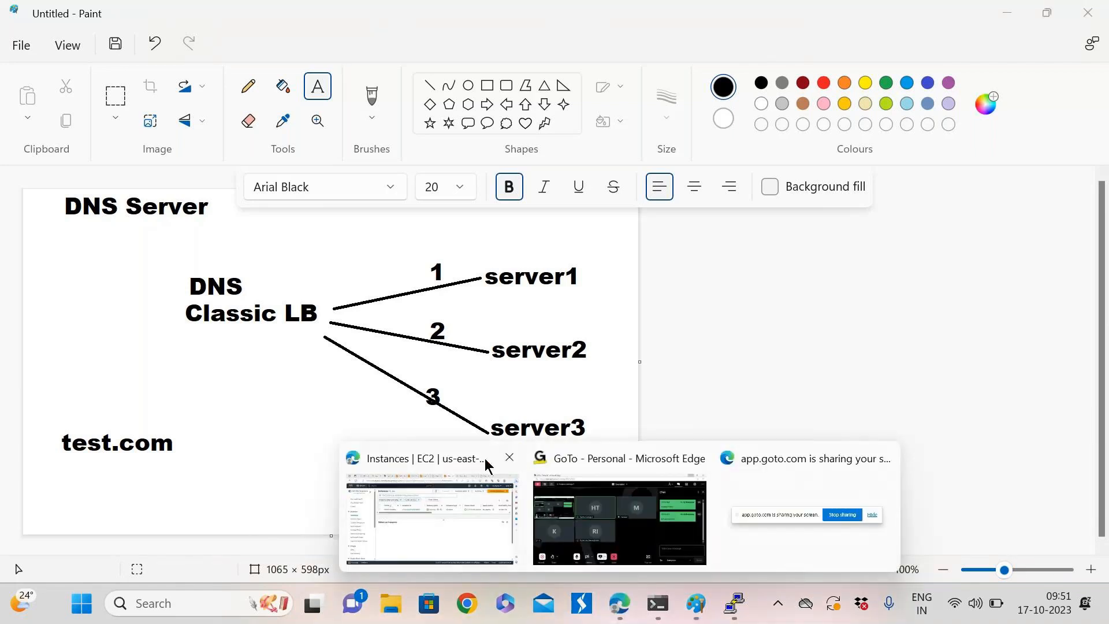
{"action": "left_click", "coordinate": [481, 458]}
{"action": "left_click", "coordinate": [941, 14]}
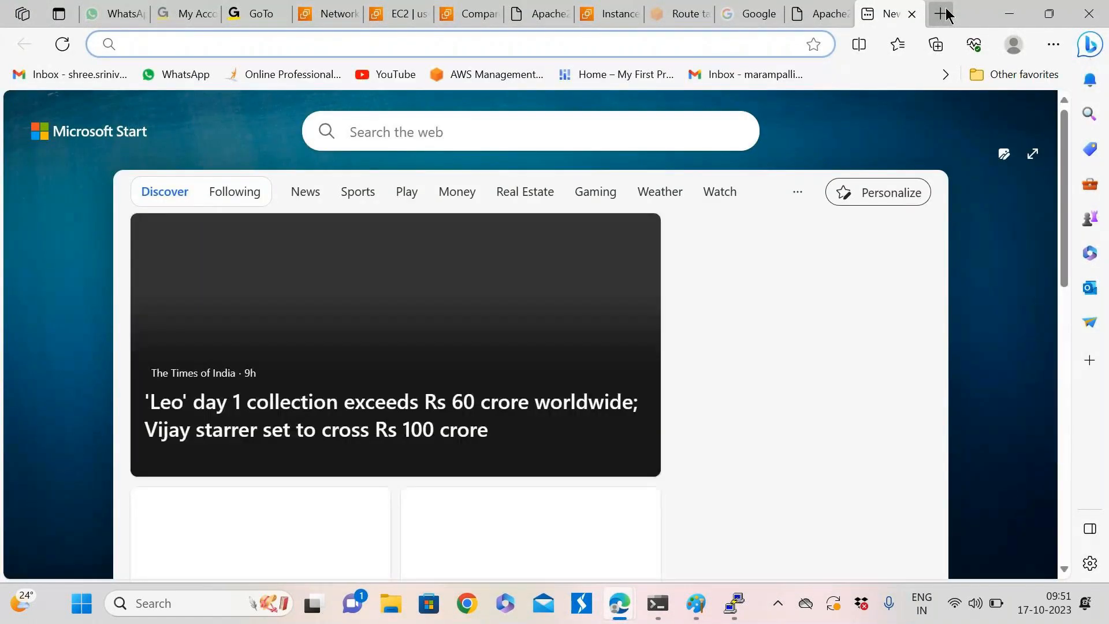
{"action": "type", "text": "osi"}
{"action": "key", "text": "Down"}
{"action": "key", "text": "Down"}
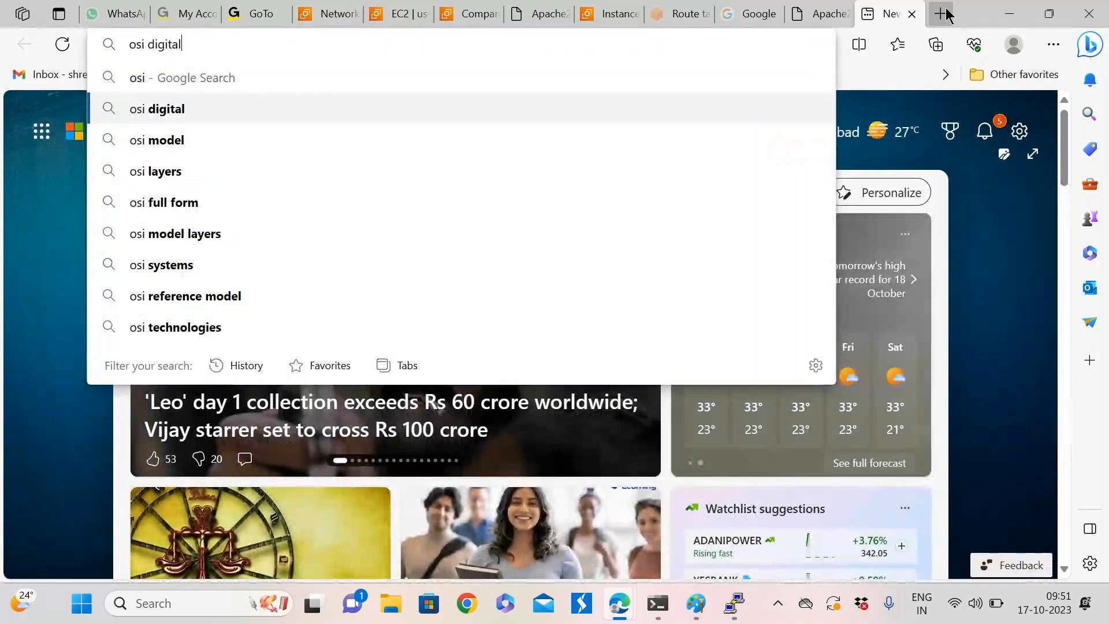
{"action": "key", "text": "Down"}
{"action": "key", "text": "Up"}
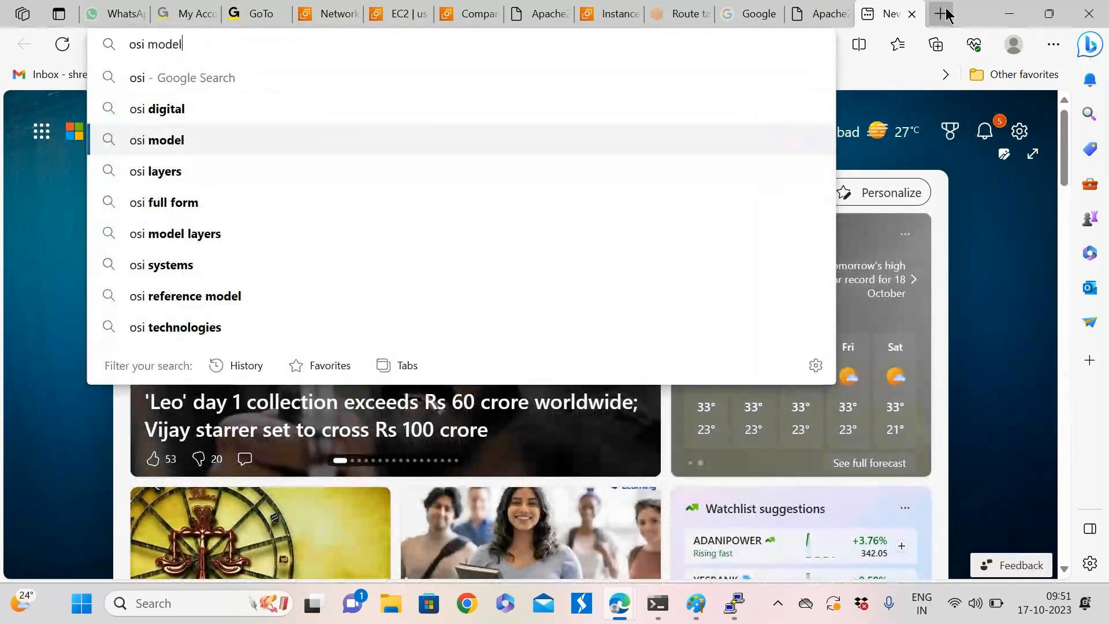
{"action": "key", "text": "Return"}
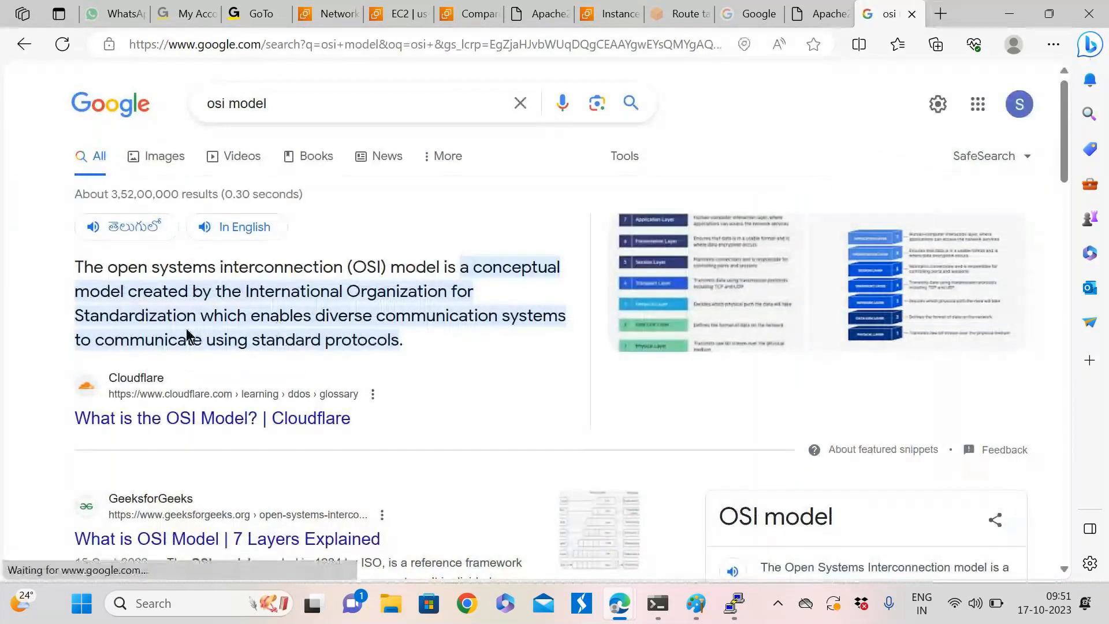
Find Wikipedia's "OSI model" article among the search results and open it
{"action": "scroll", "coordinate": [351, 417], "scroll_direction": "down", "scroll_amount": 6}
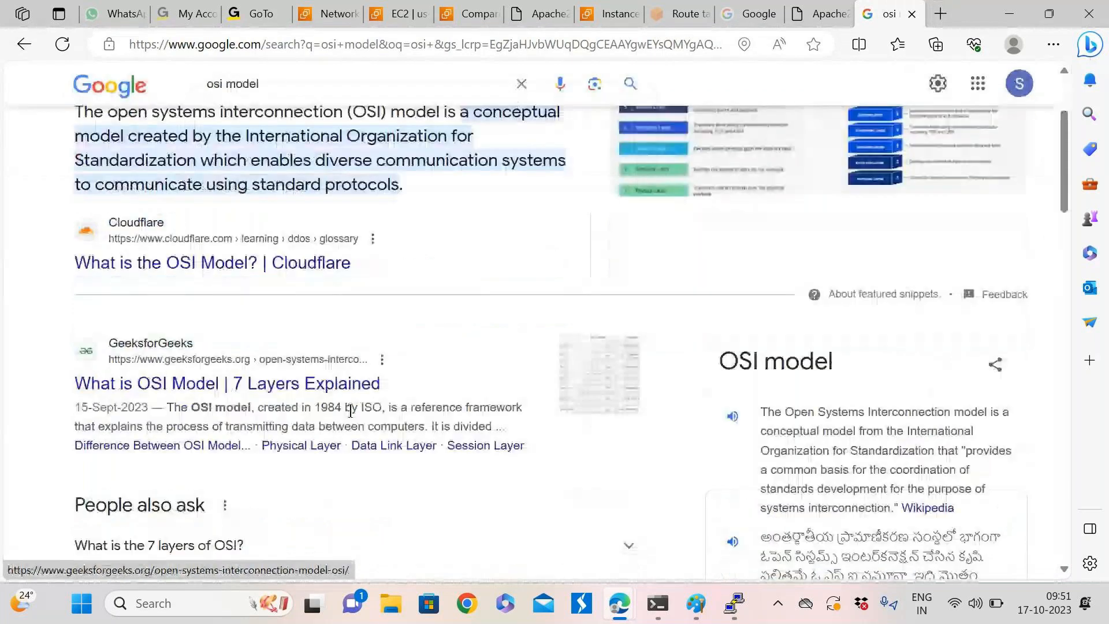
{"action": "scroll", "coordinate": [352, 418], "scroll_direction": "down", "scroll_amount": 5}
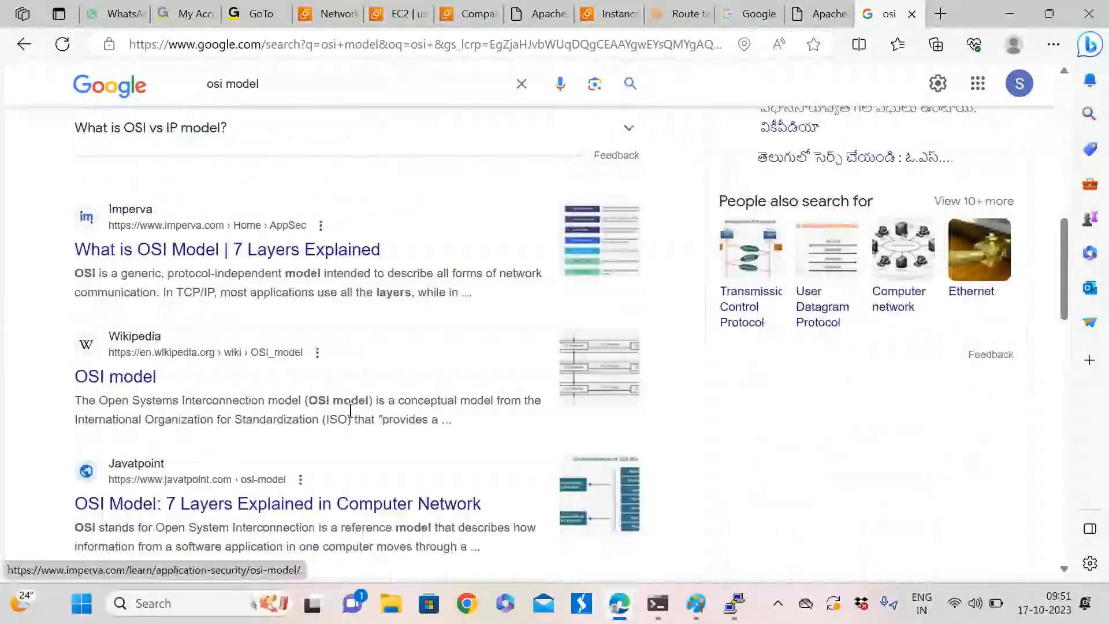
{"action": "scroll", "coordinate": [351, 410], "scroll_direction": "down", "scroll_amount": 3}
{"action": "left_click", "coordinate": [138, 221]}
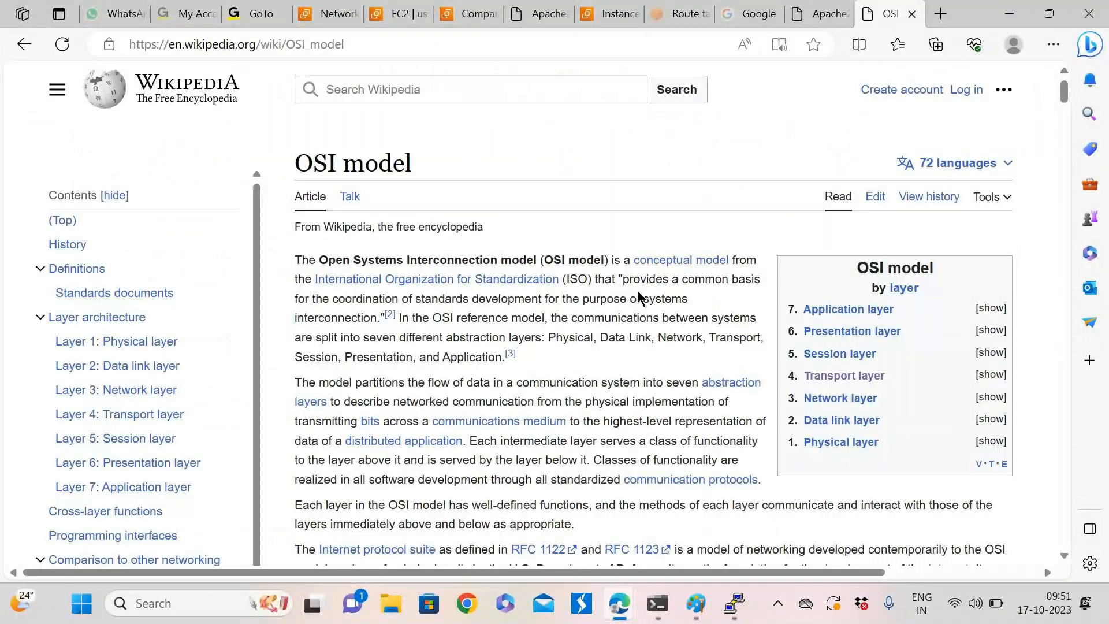
Copy the OSI model article's web address and send it to everyone in the GoTo meeting chat
{"action": "key", "text": "ctrl+l"}
{"action": "key", "text": "ctrl+c"}
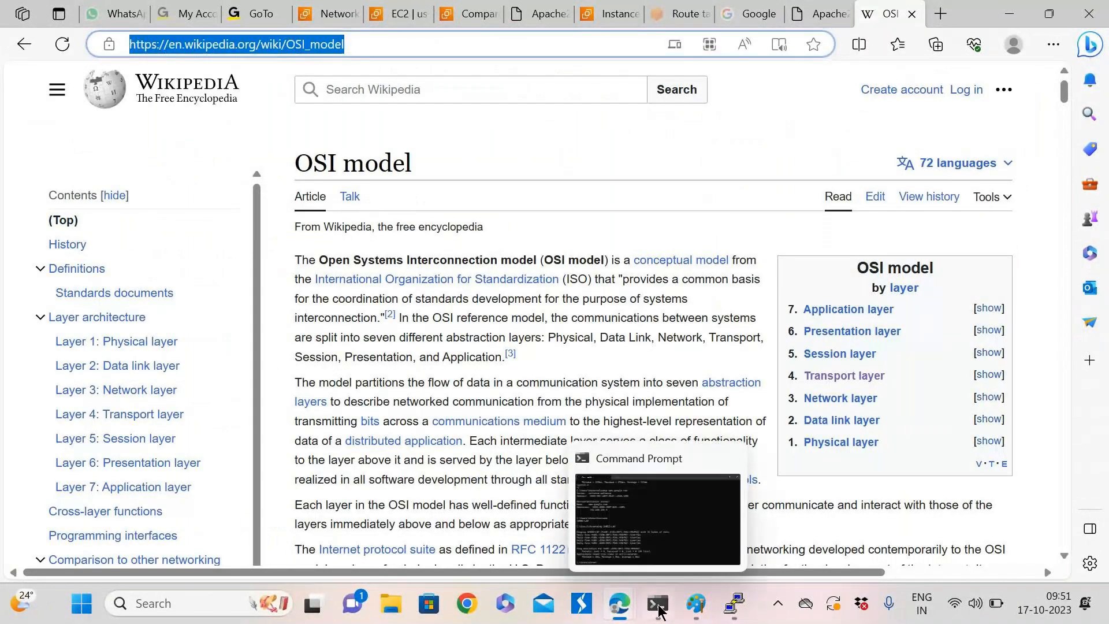
{"action": "mouse_move", "coordinate": [627, 618]}
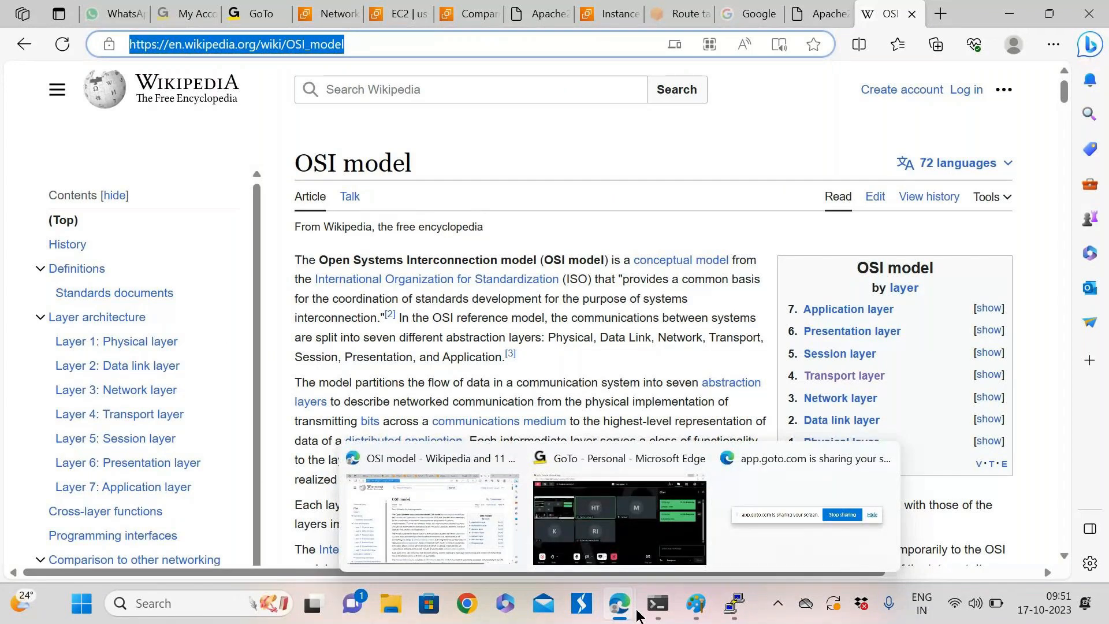
{"action": "left_click", "coordinate": [619, 520]}
{"action": "left_click", "coordinate": [880, 488]}
{"action": "key", "text": "ctrl+v"}
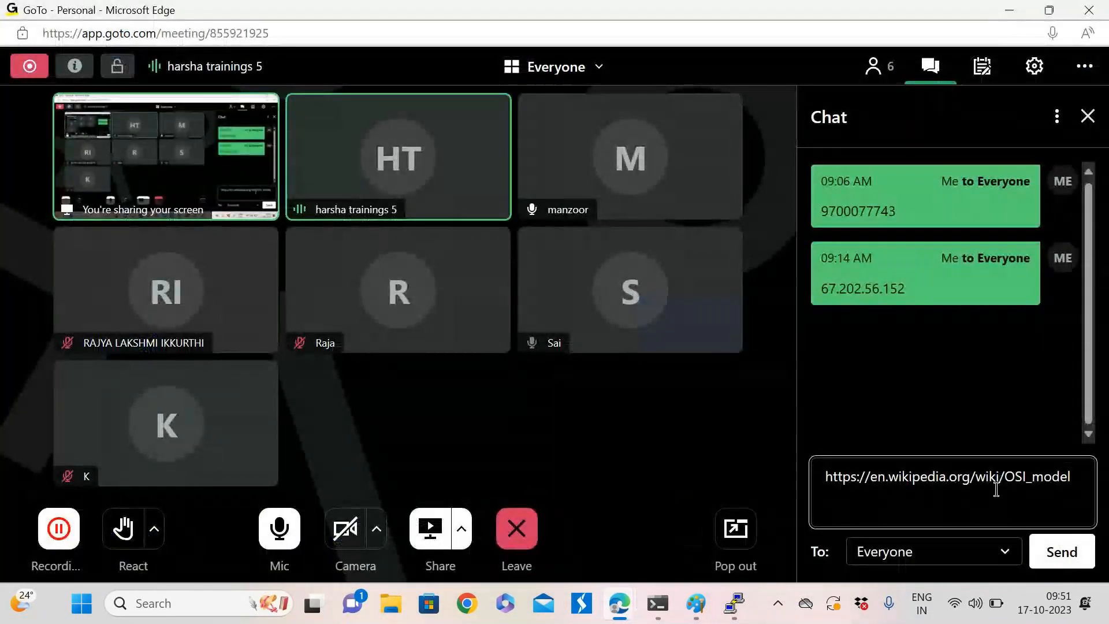
{"action": "key", "text": "Return"}
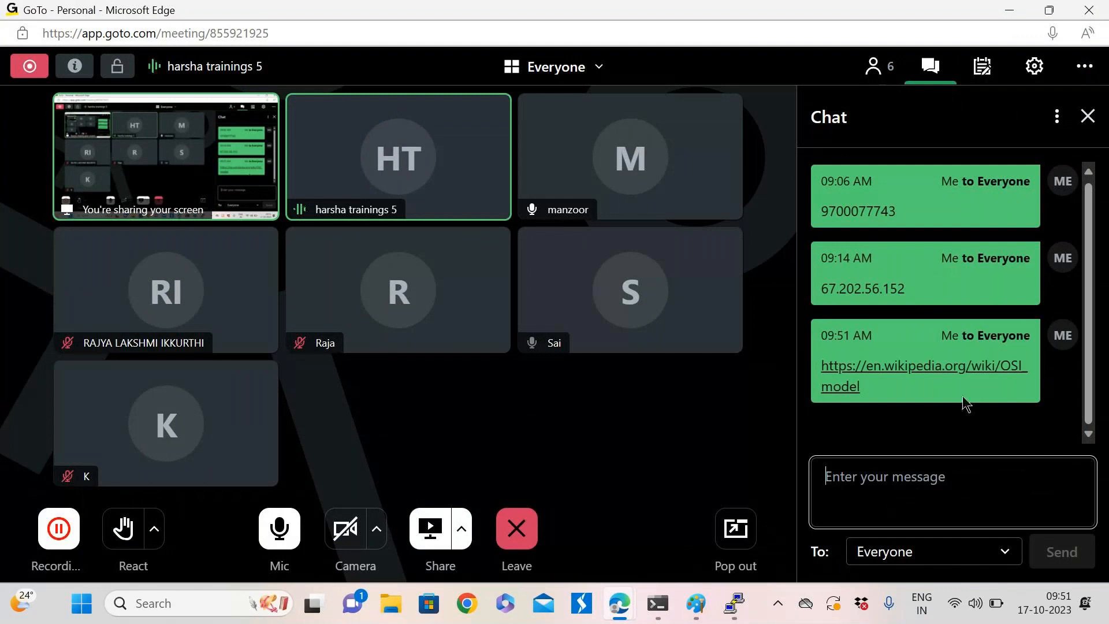
Leave the meeting chat and switch to Paint to review the Classic LB diagram with its three servers
{"action": "key", "text": "alt+Tab"}
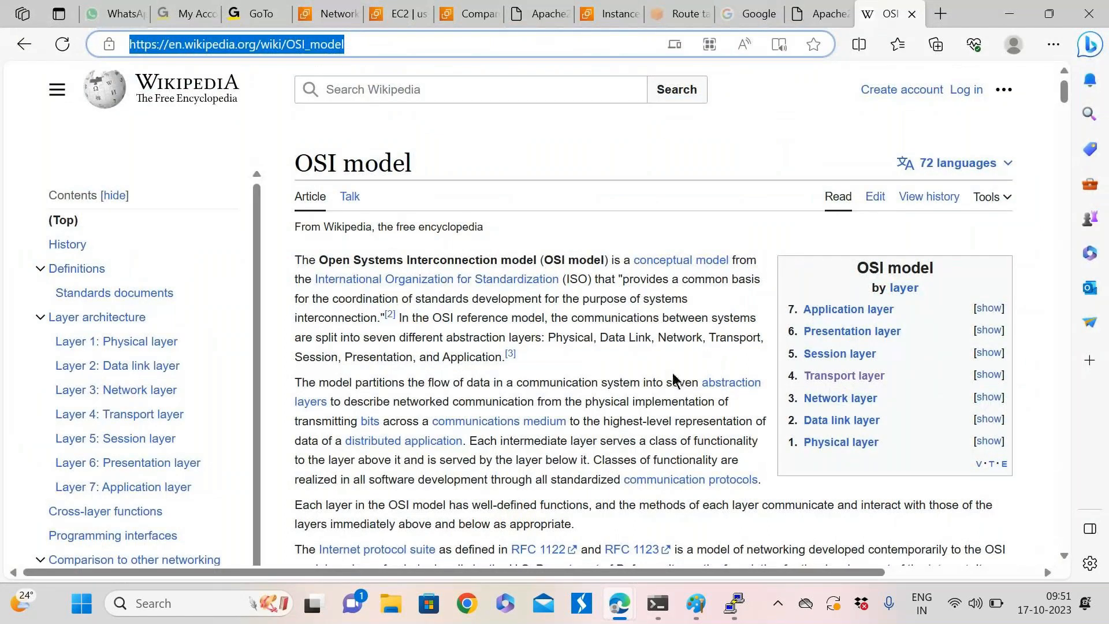
{"action": "left_click", "coordinate": [816, 20]}
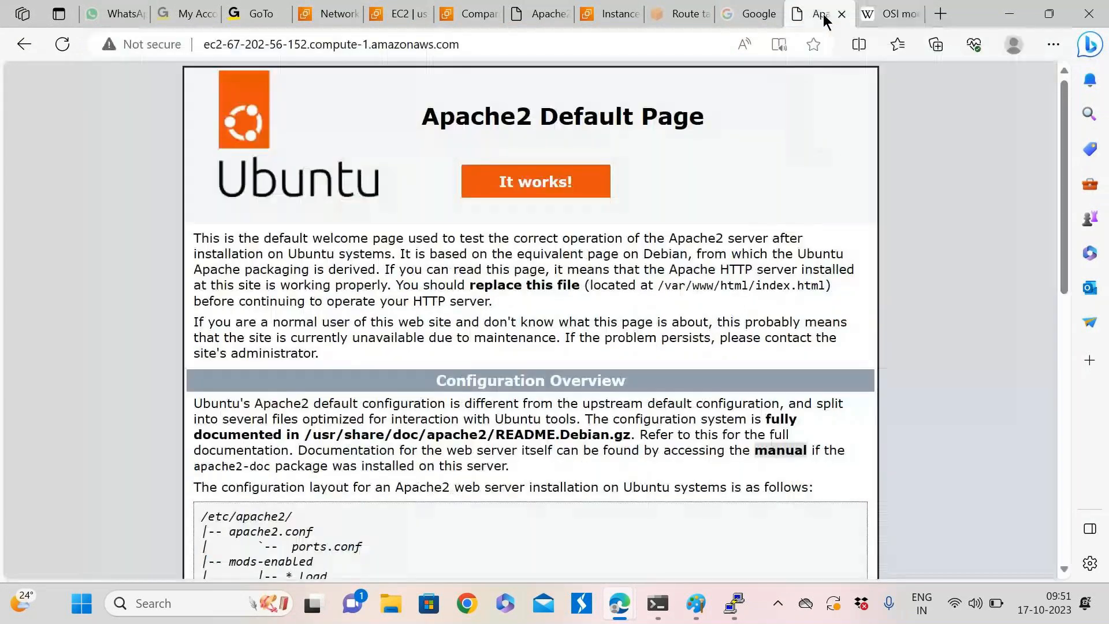
{"action": "left_click", "coordinate": [680, 20]}
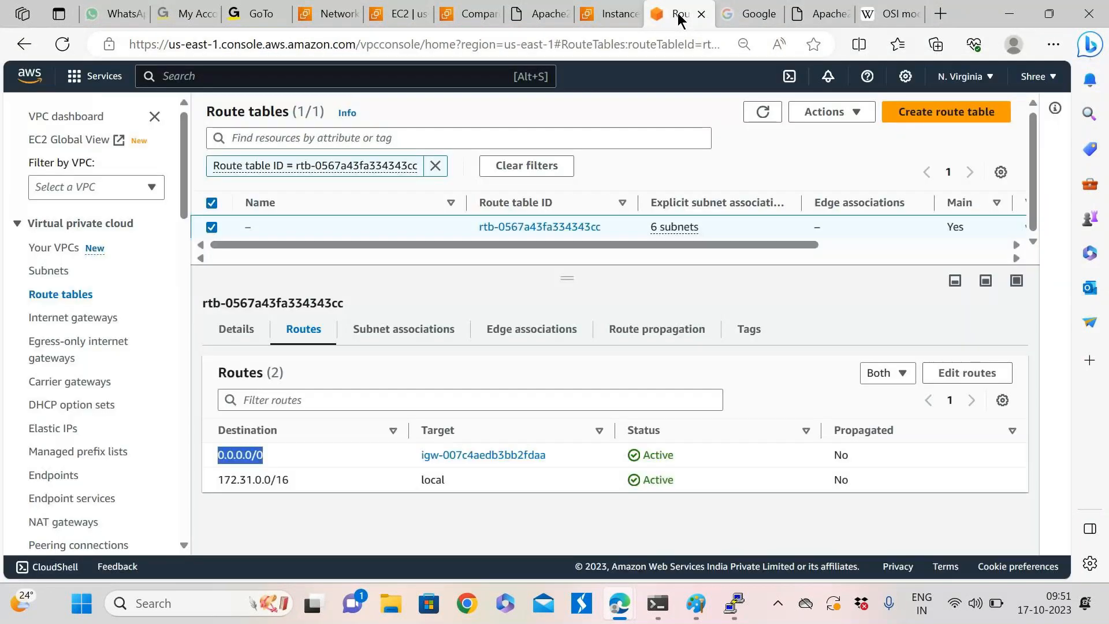
{"action": "mouse_move", "coordinate": [697, 608]}
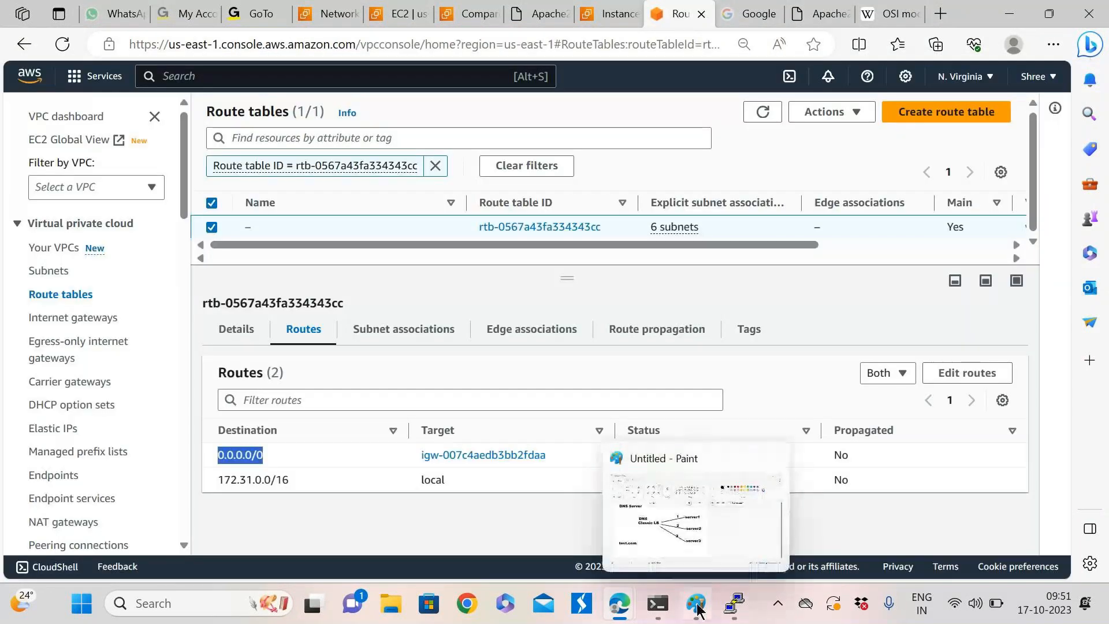
{"action": "left_click", "coordinate": [697, 608]}
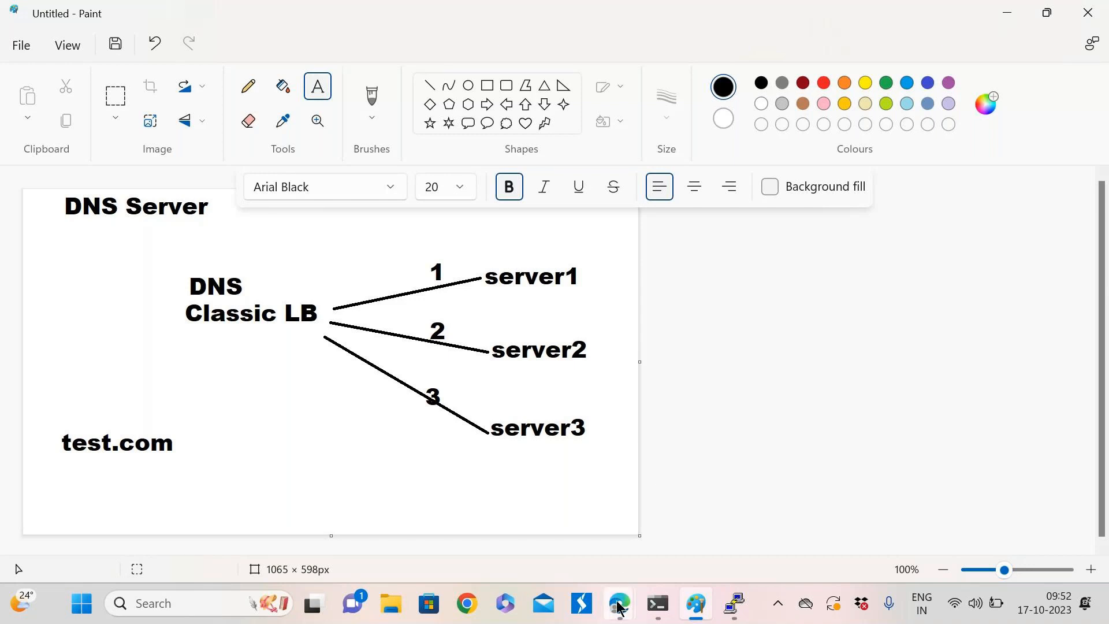
Switch back to the Edge browser and remove the running-state and 67.202.56.152 filters from the EC2 instances list
{"action": "mouse_move", "coordinate": [618, 592]}
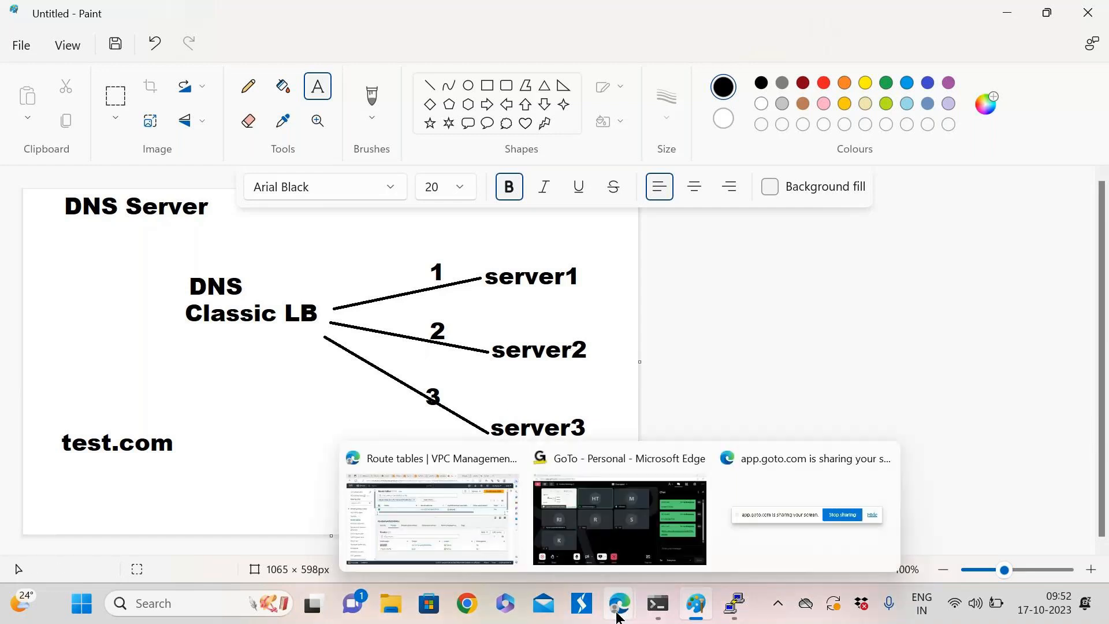
{"action": "left_click", "coordinate": [442, 459]}
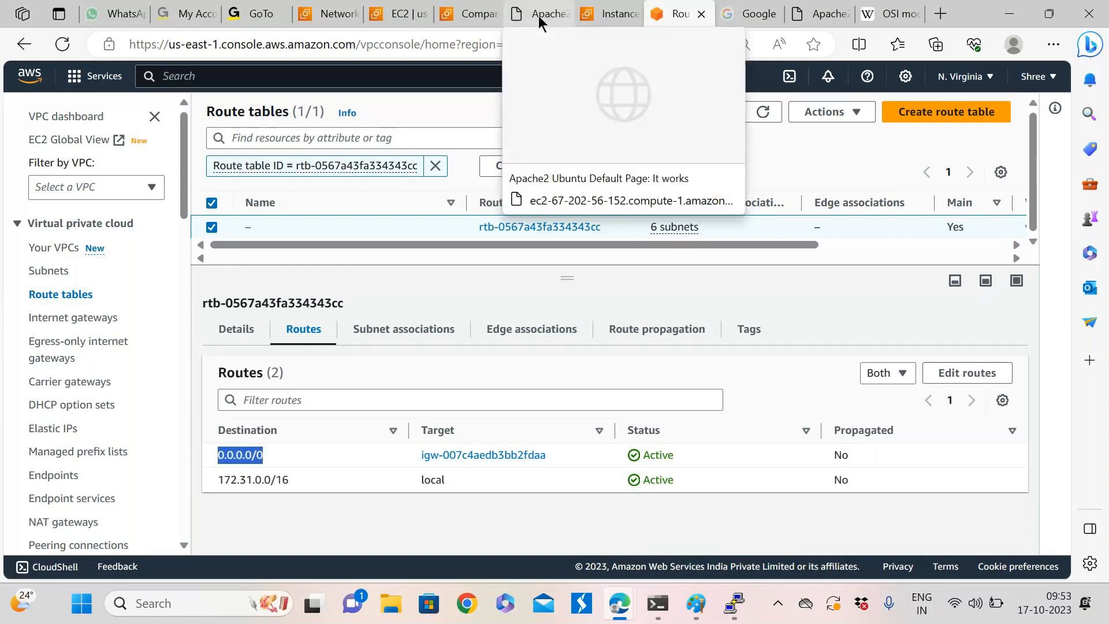
{"action": "left_click", "coordinate": [606, 15]}
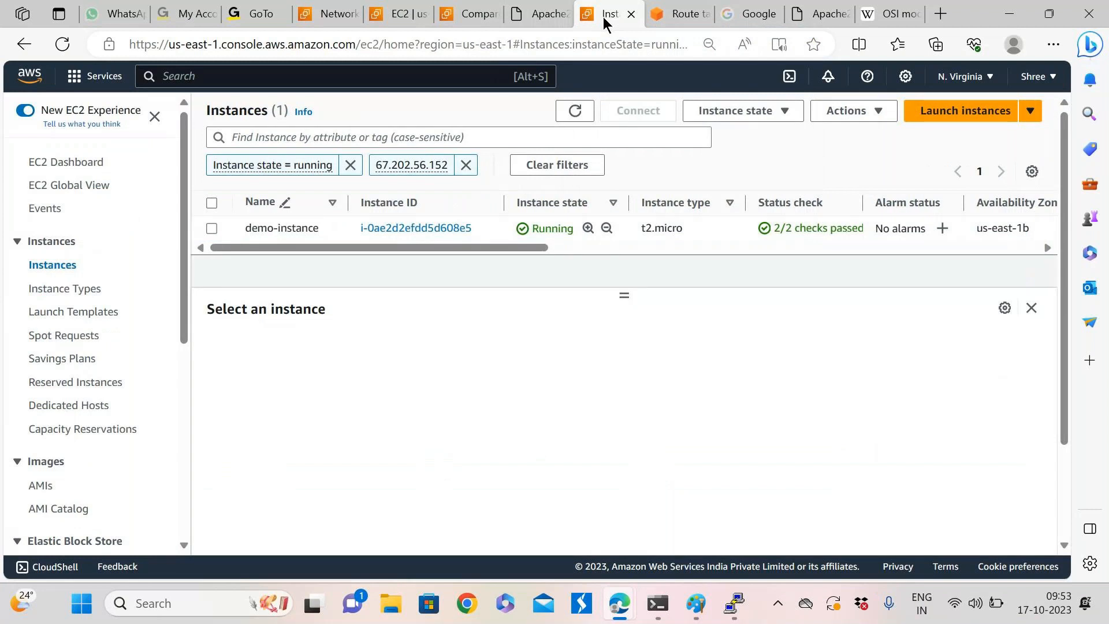
{"action": "left_click", "coordinate": [465, 165]}
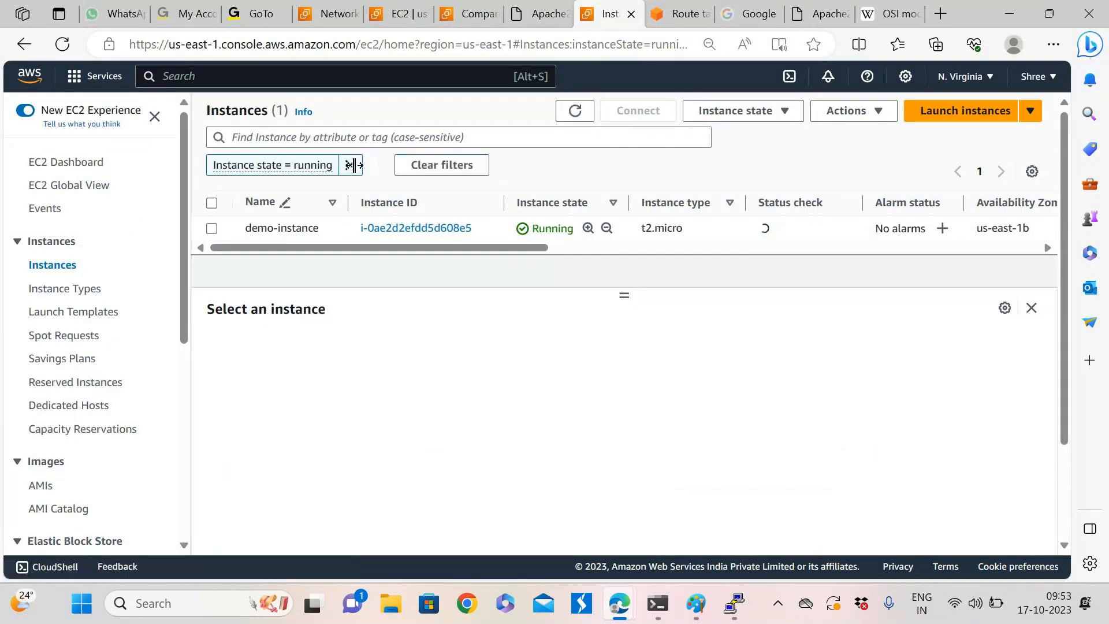
{"action": "left_click", "coordinate": [351, 165]}
Release the Elastic IP address 44.193.98.177 from the account
{"action": "scroll", "coordinate": [81, 448], "scroll_direction": "down", "scroll_amount": 5}
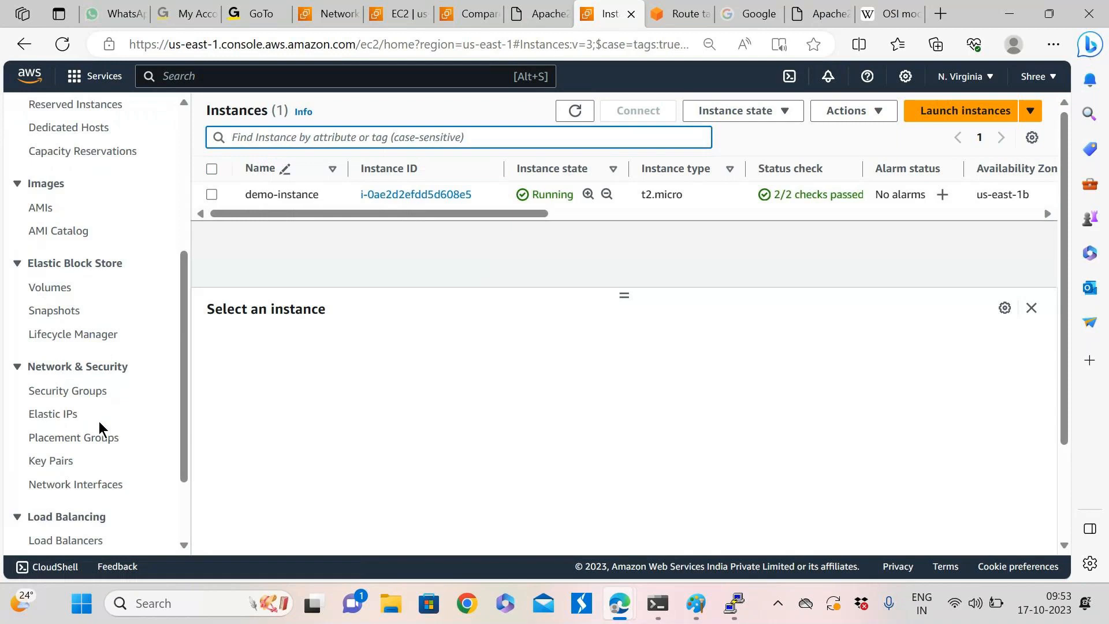
{"action": "left_click", "coordinate": [58, 415]}
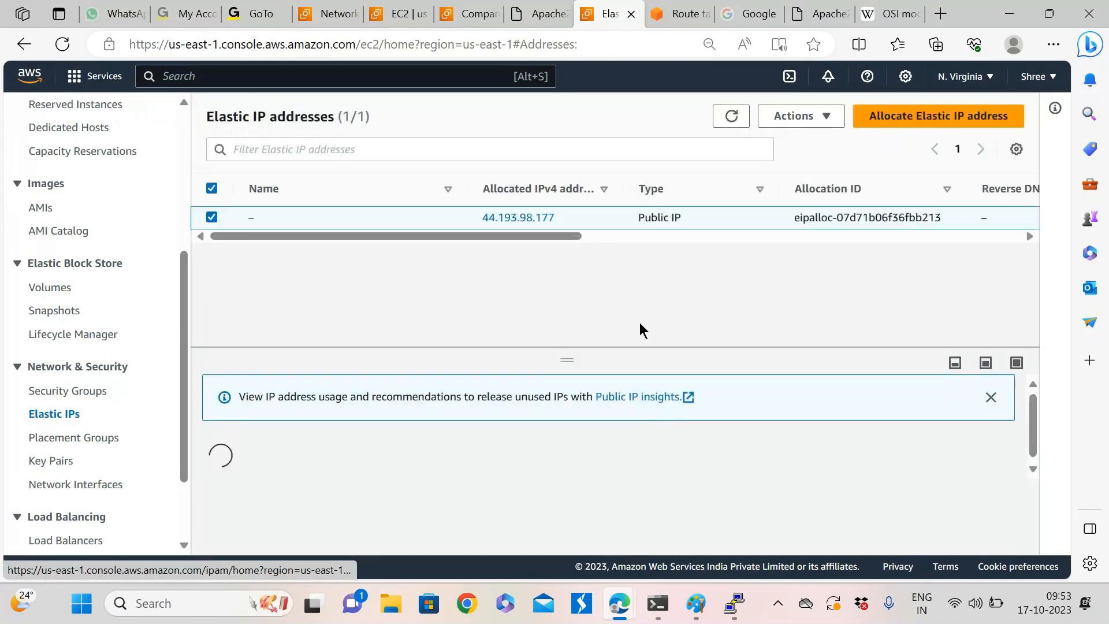
{"action": "left_click", "coordinate": [799, 117]}
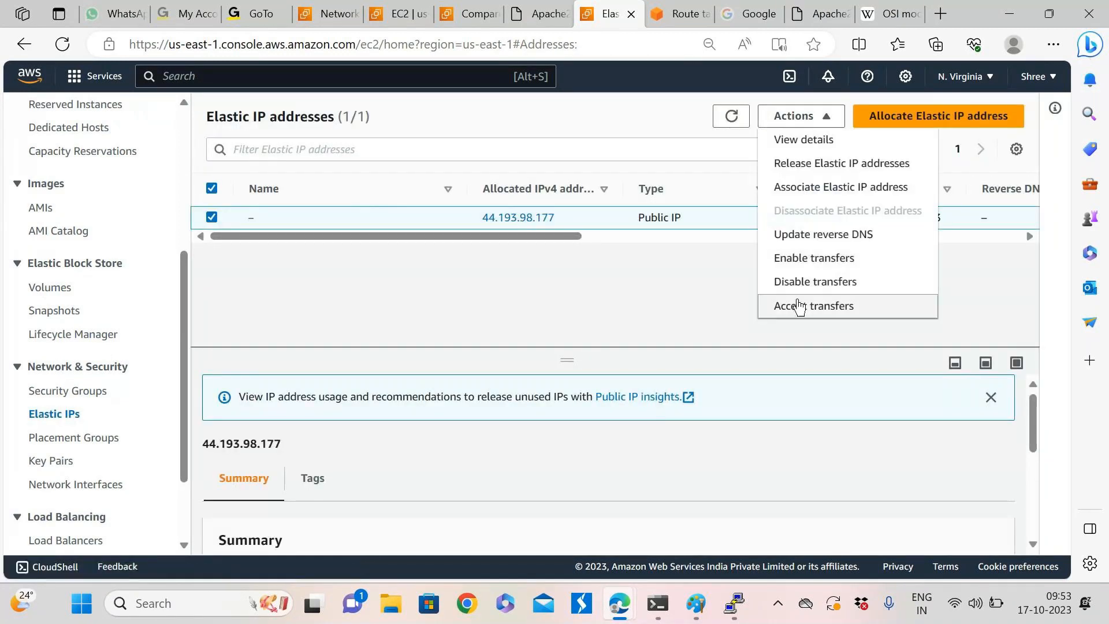
{"action": "left_click", "coordinate": [868, 169]}
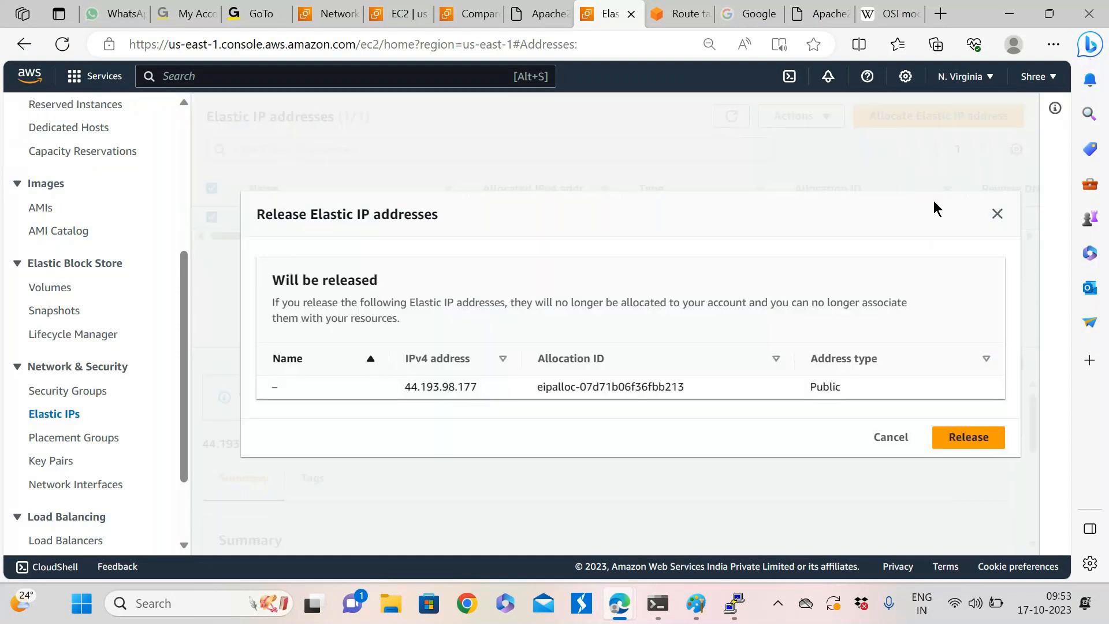
{"action": "left_click", "coordinate": [937, 432]}
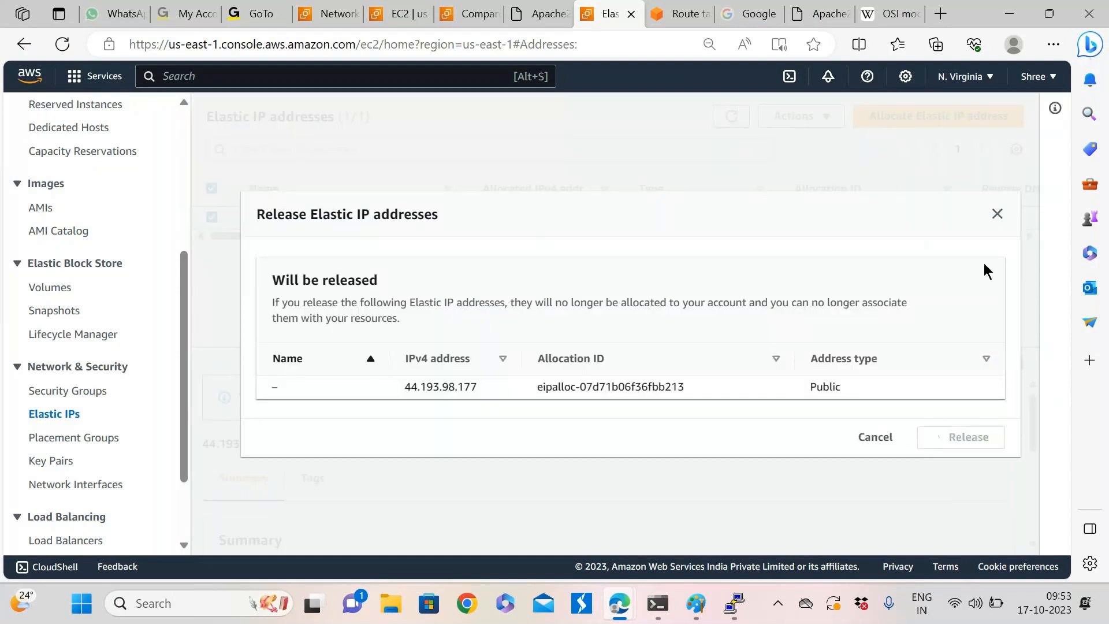
{"action": "left_click_drag", "start_coordinate": [527, 289], "coordinate": [371, 319]}
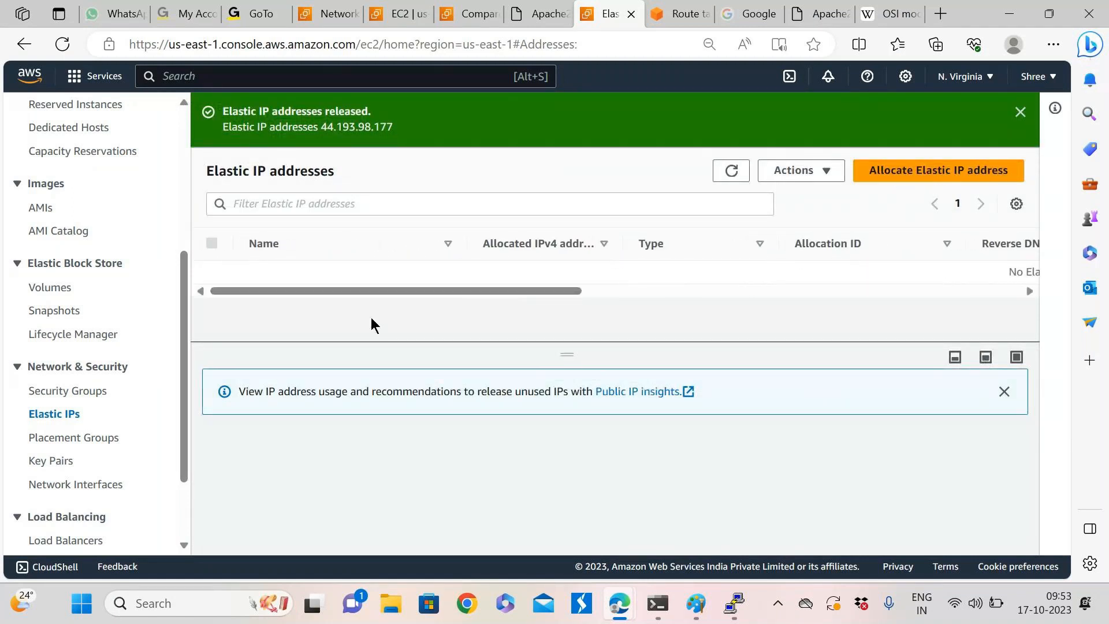
Open the EC2 Load Balancers page and look over the columns of its list
{"action": "scroll", "coordinate": [69, 358], "scroll_direction": "up", "scroll_amount": 5}
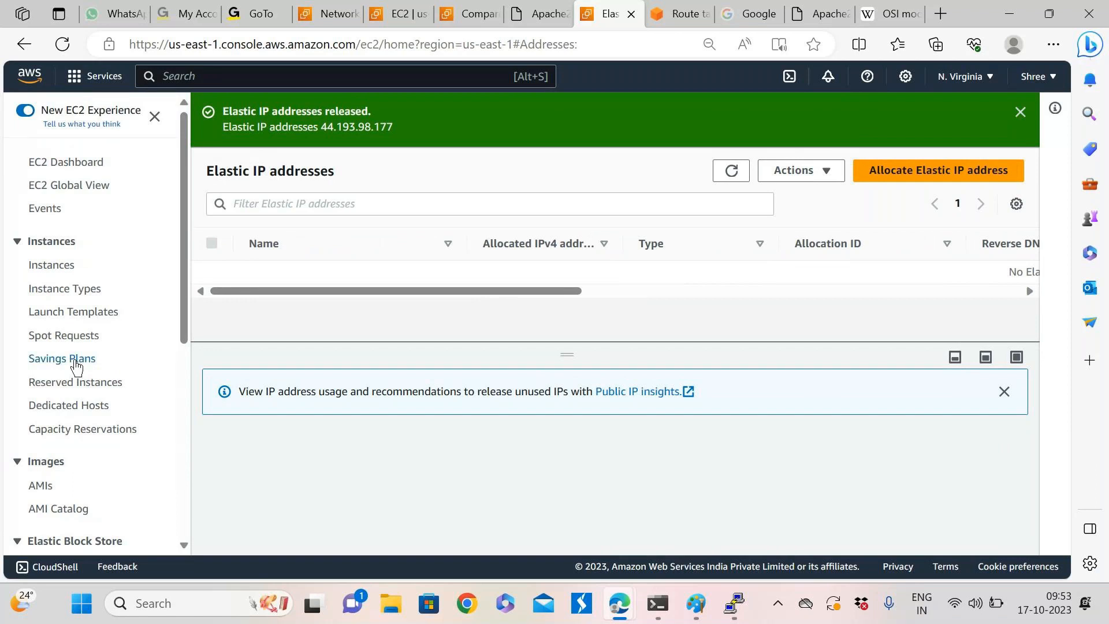
{"action": "scroll", "coordinate": [89, 395], "scroll_direction": "down", "scroll_amount": 2}
{"action": "scroll", "coordinate": [88, 394], "scroll_direction": "down", "scroll_amount": 4}
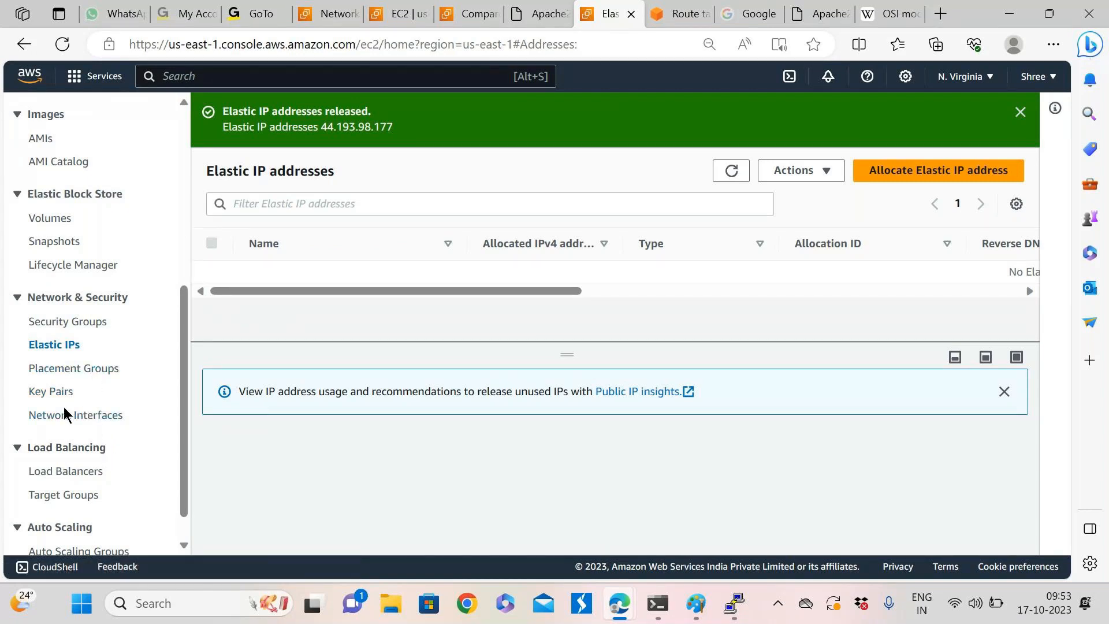
{"action": "scroll", "coordinate": [117, 424], "scroll_direction": "down", "scroll_amount": 1}
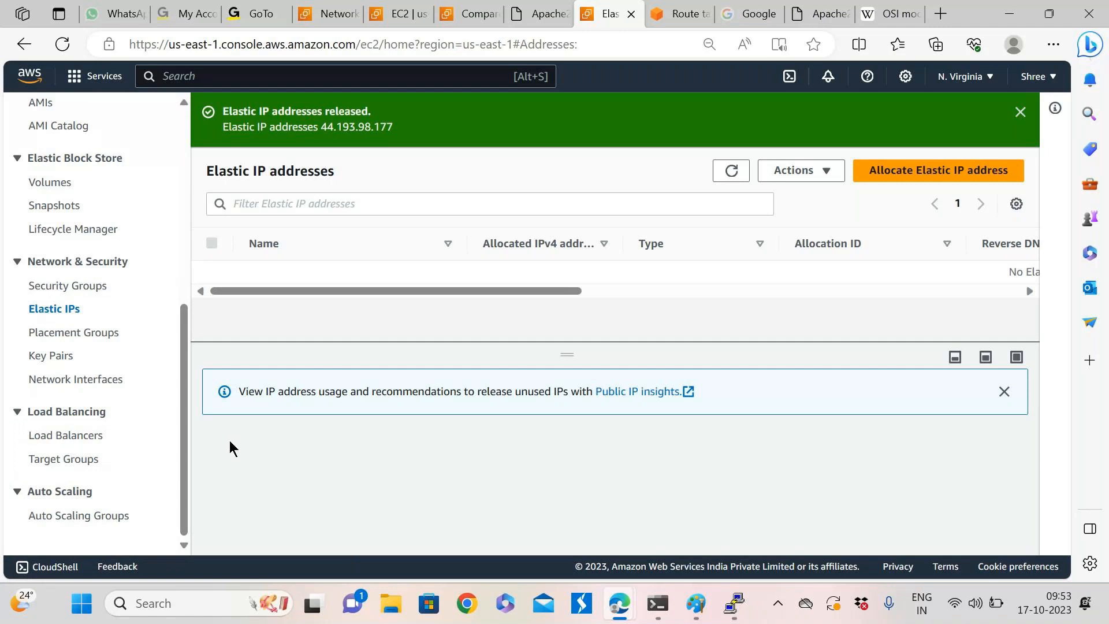
{"action": "left_click", "coordinate": [92, 439]}
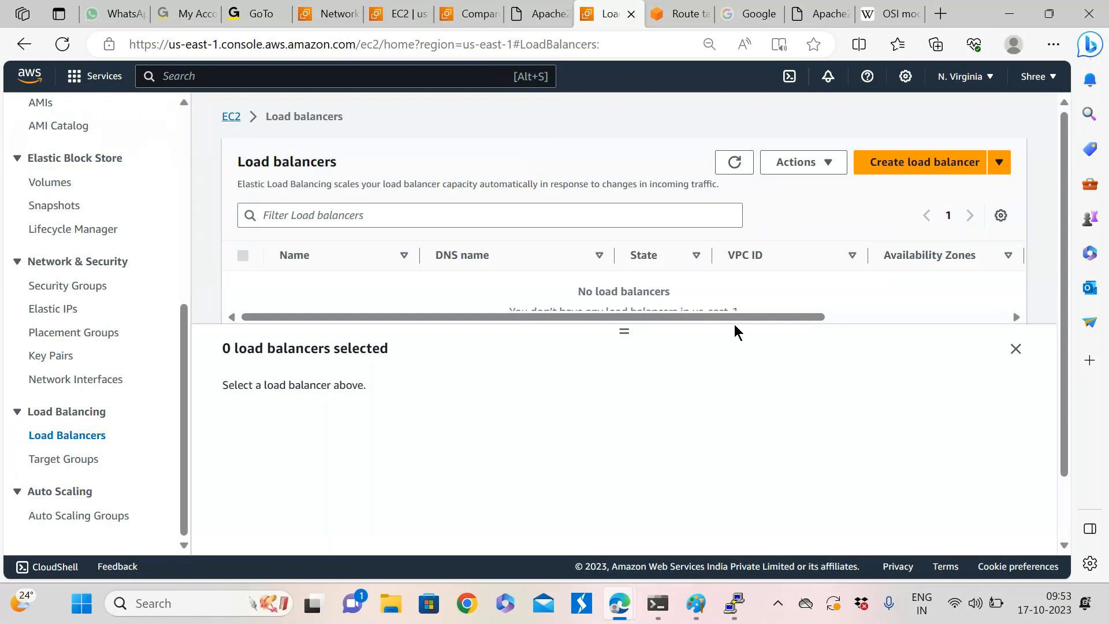
{"action": "left_click_drag", "start_coordinate": [734, 321], "coordinate": [955, 316]}
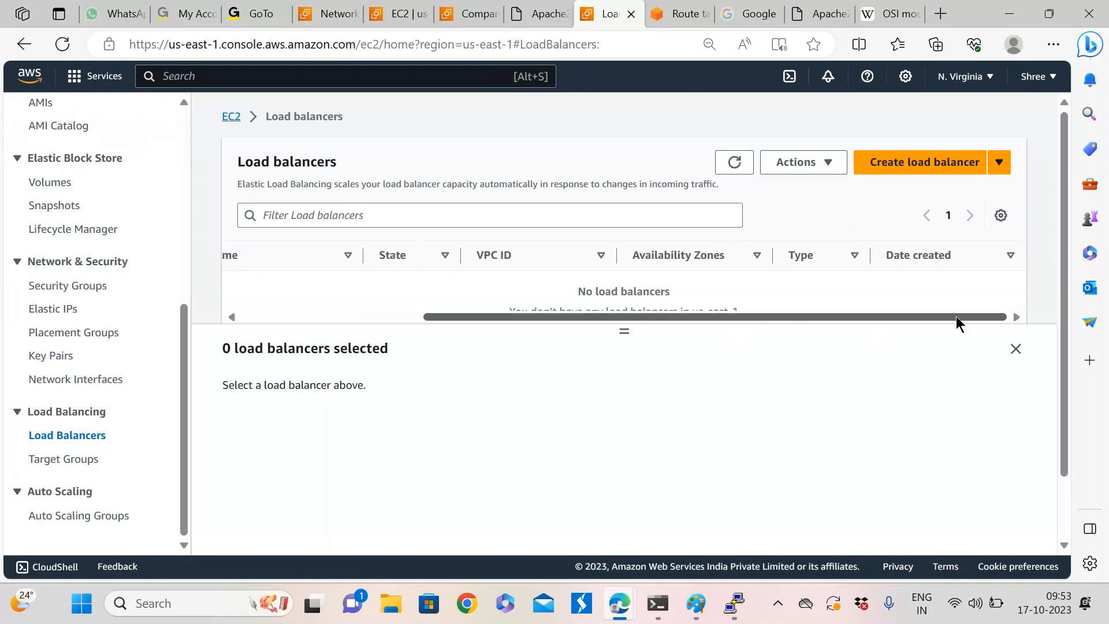
Search the web for "aws documentation elb" in a new tab and open the Amazon Elastic Load Balancing documentation
{"action": "left_click", "coordinate": [939, 14]}
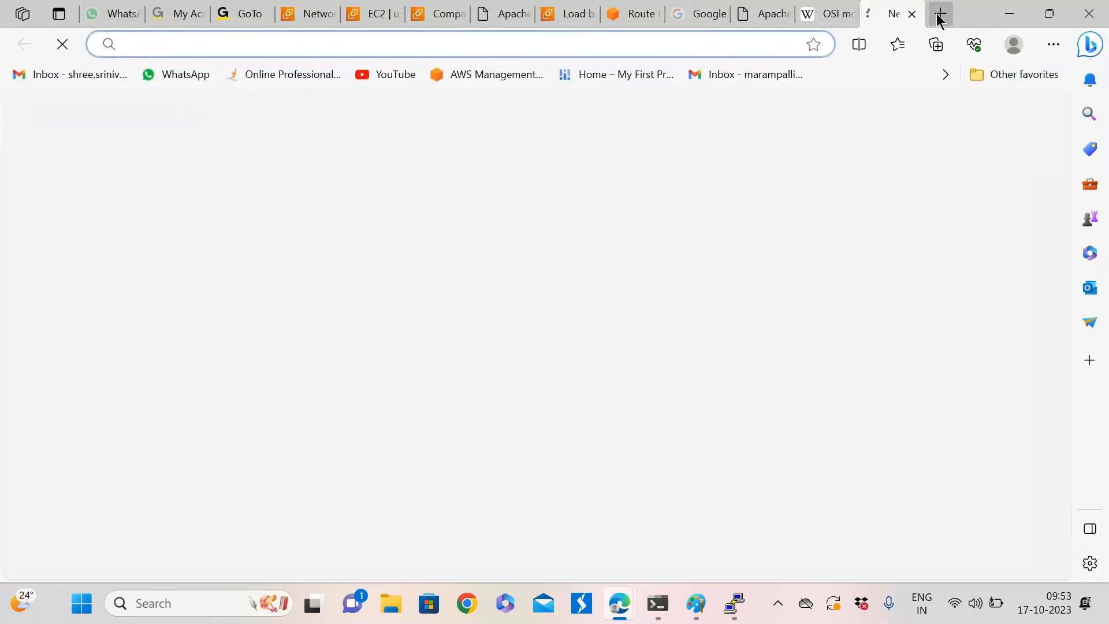
{"action": "type", "text": "aaws"}
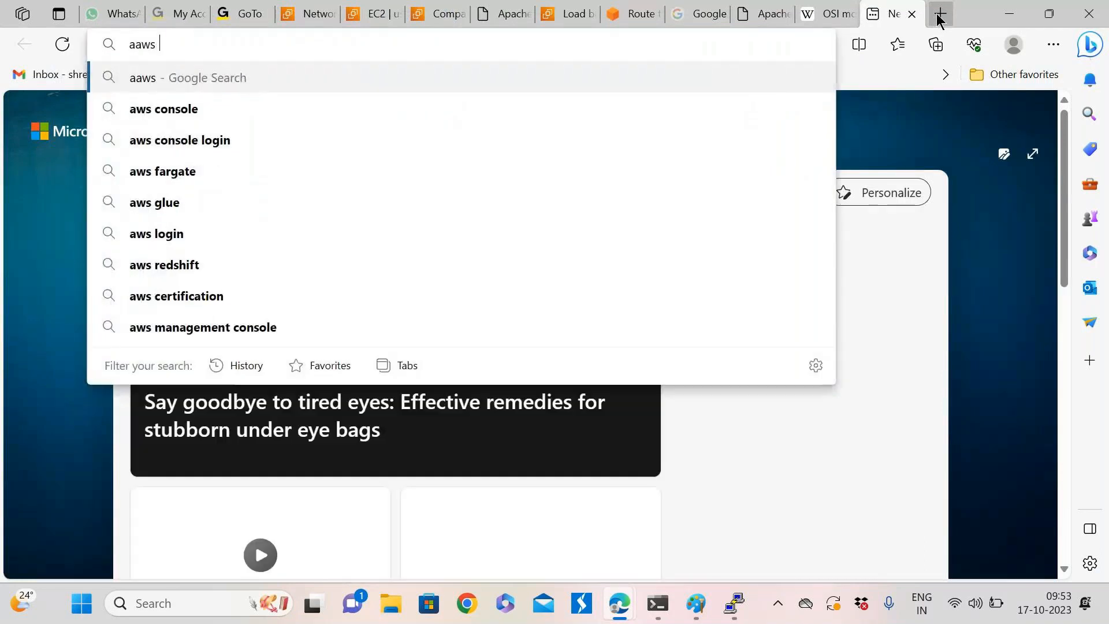
{"action": "key", "text": "BackSpace"}
{"action": "key", "text": "BackSpace"}
{"action": "type", "text": "aws do"}
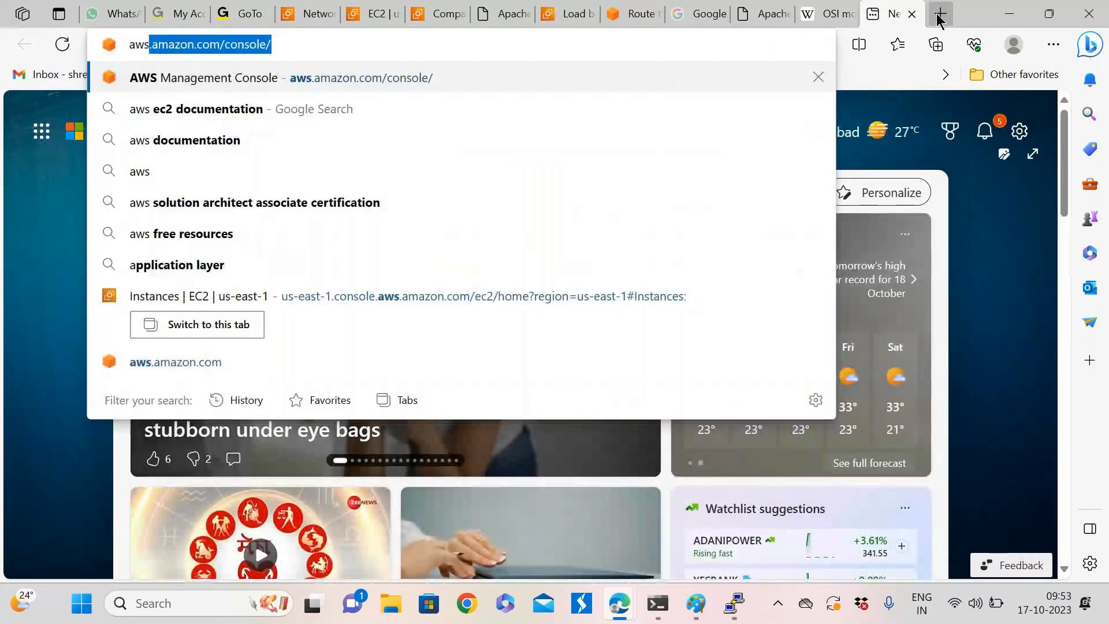
{"action": "type", "text": "cu"}
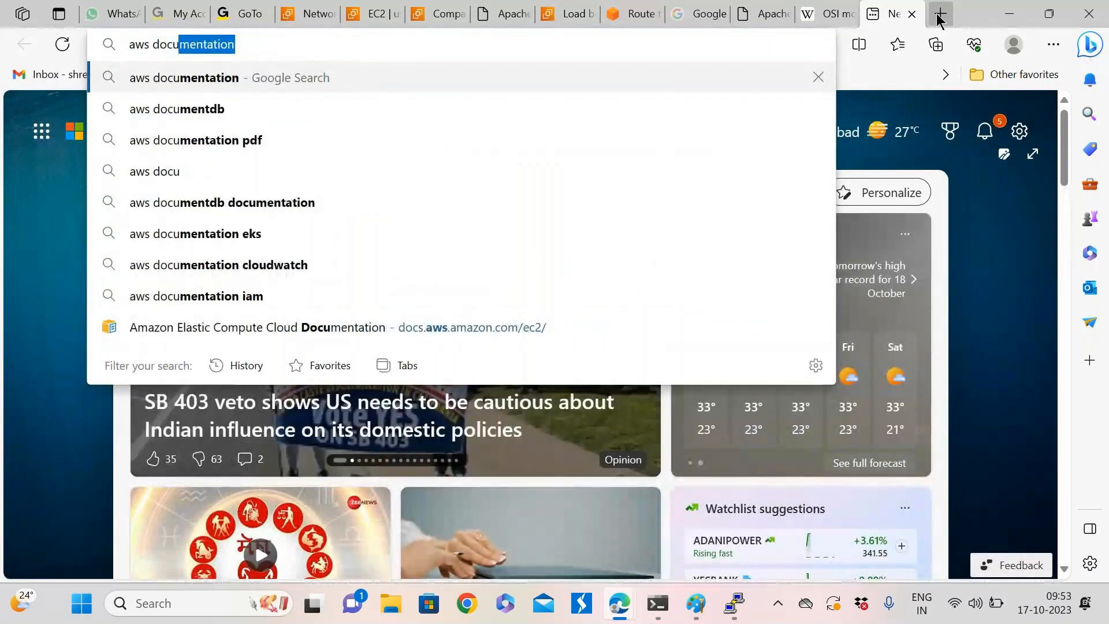
{"action": "type", "text": "mentation elb"}
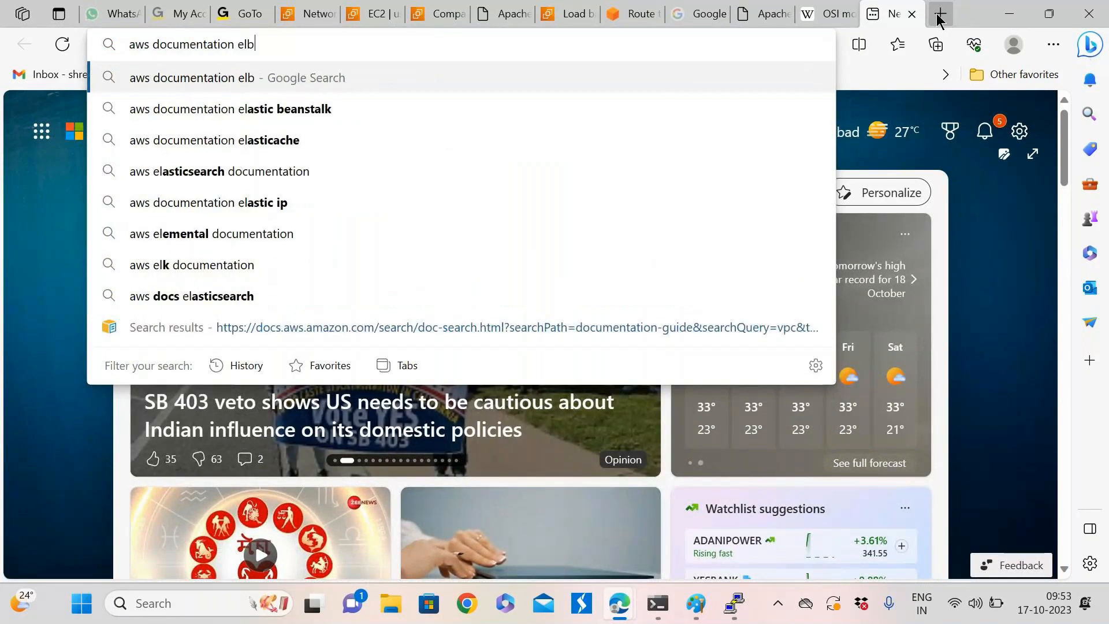
{"action": "key", "text": "Return"}
{"action": "right_click", "coordinate": [938, 17]}
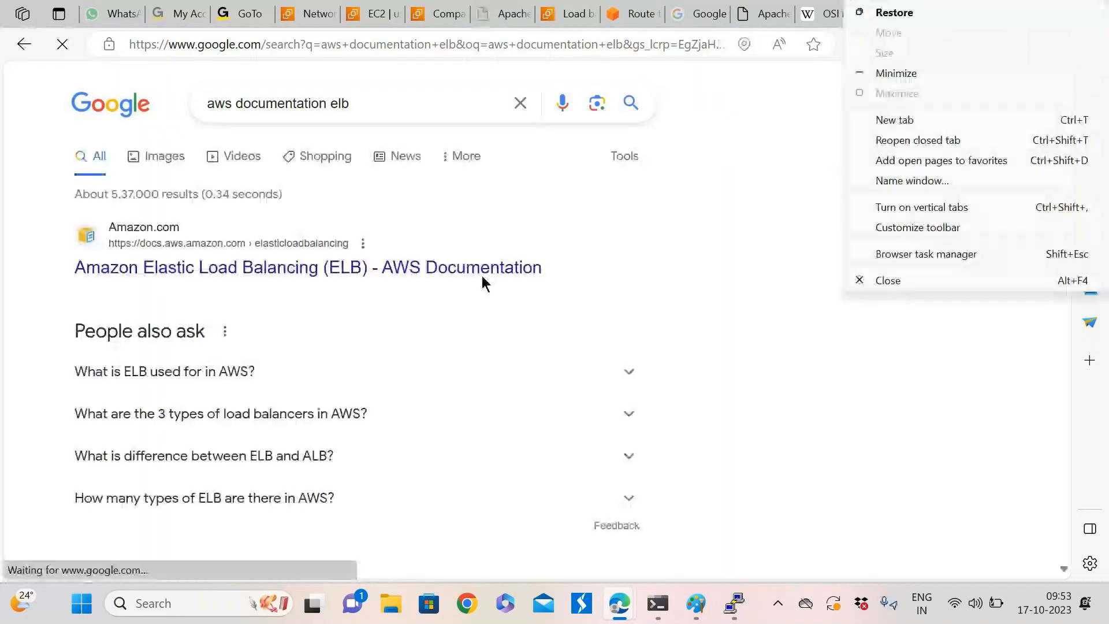
{"action": "left_click", "coordinate": [260, 277]}
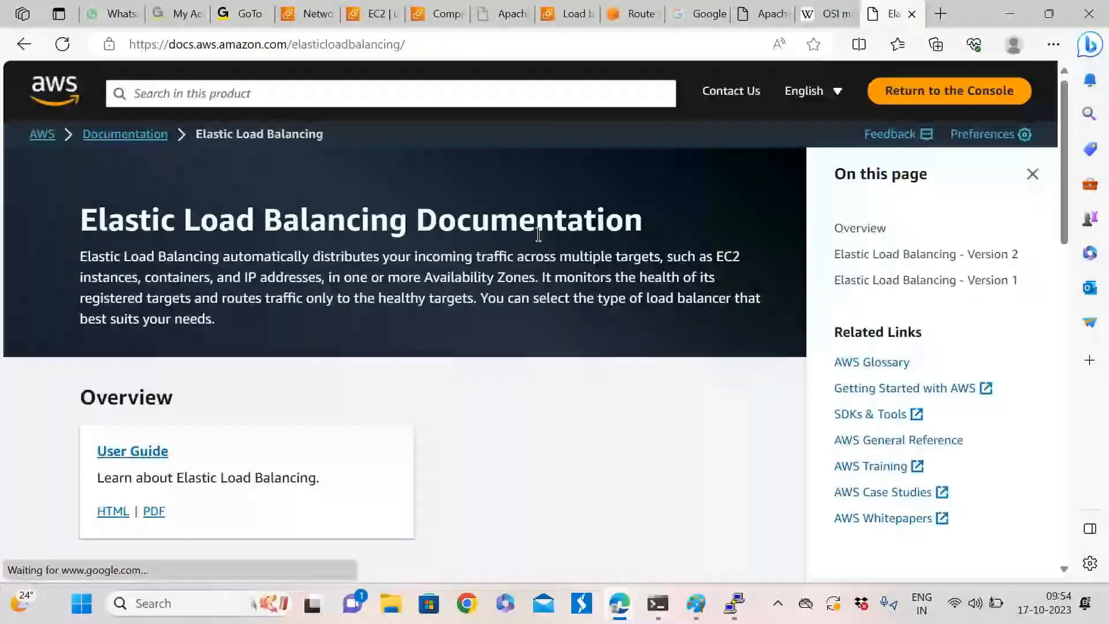
Hide the page's "On this page" outline and look through the Elastic Load Balancing overview and Version 2 user guides
{"action": "scroll", "coordinate": [540, 351], "scroll_direction": "down", "scroll_amount": 7}
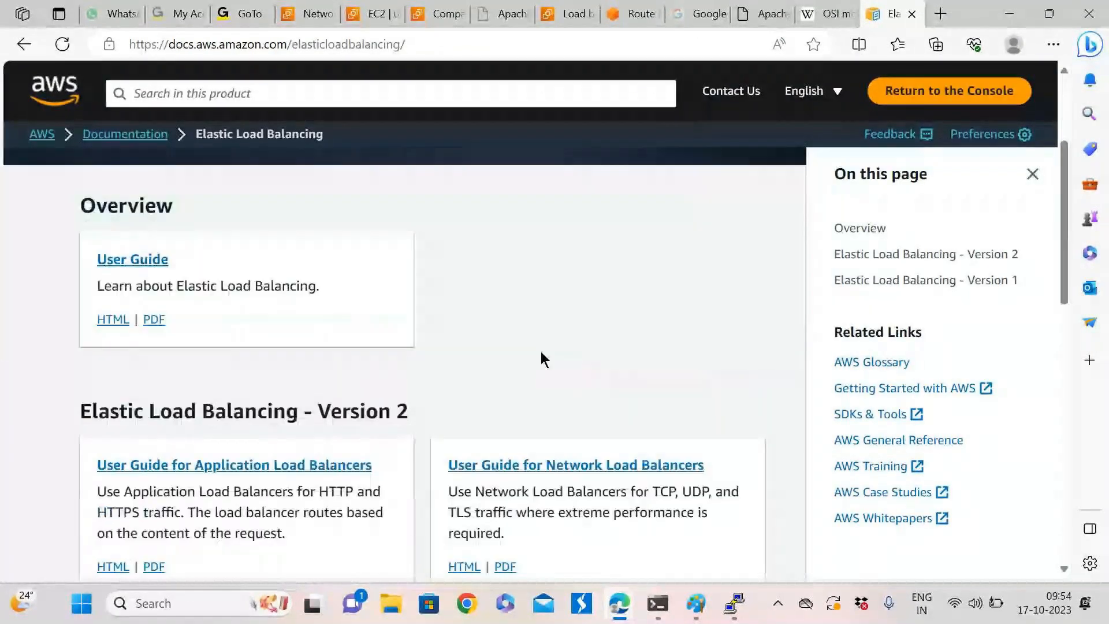
{"action": "scroll", "coordinate": [543, 353], "scroll_direction": "down", "scroll_amount": 2}
{"action": "scroll", "coordinate": [548, 352], "scroll_direction": "up", "scroll_amount": 6}
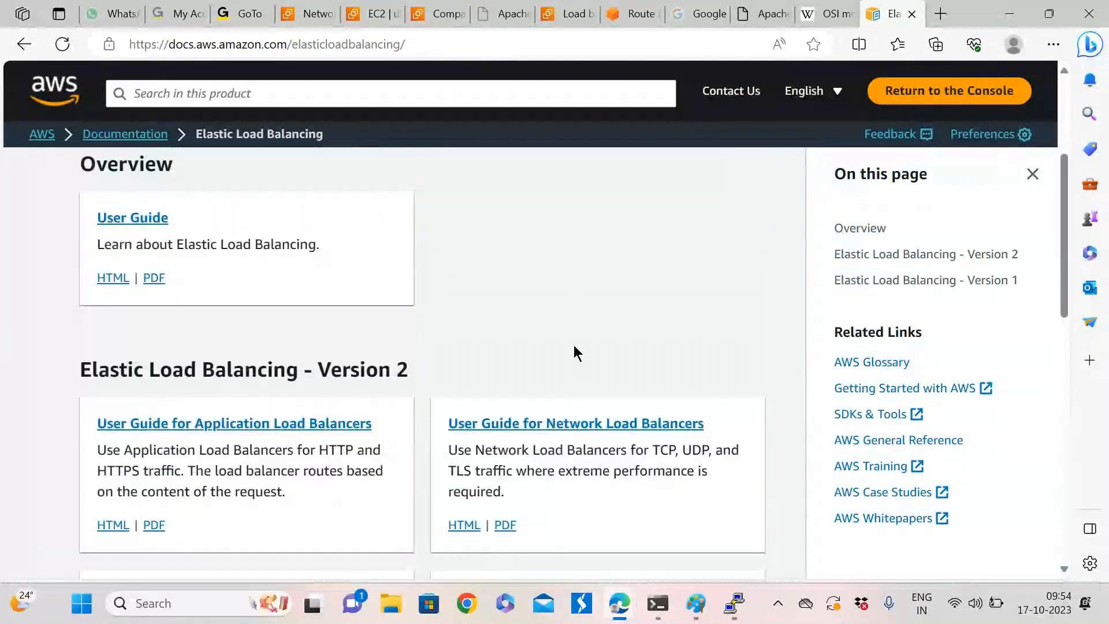
{"action": "left_click", "coordinate": [1033, 174]}
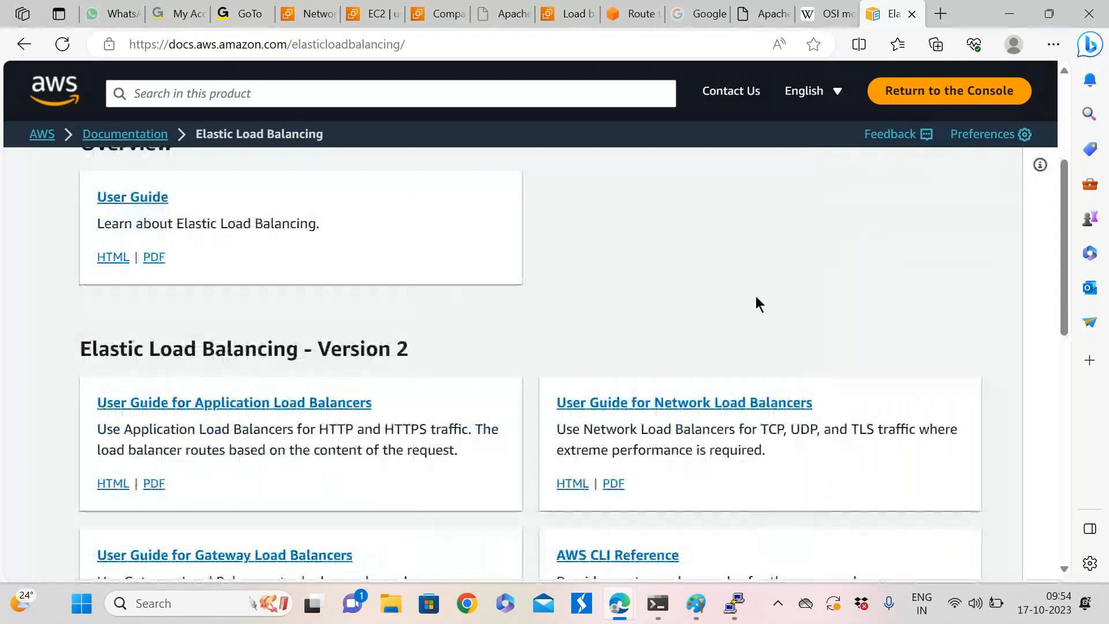
{"action": "scroll", "coordinate": [759, 300], "scroll_direction": "up", "scroll_amount": 4}
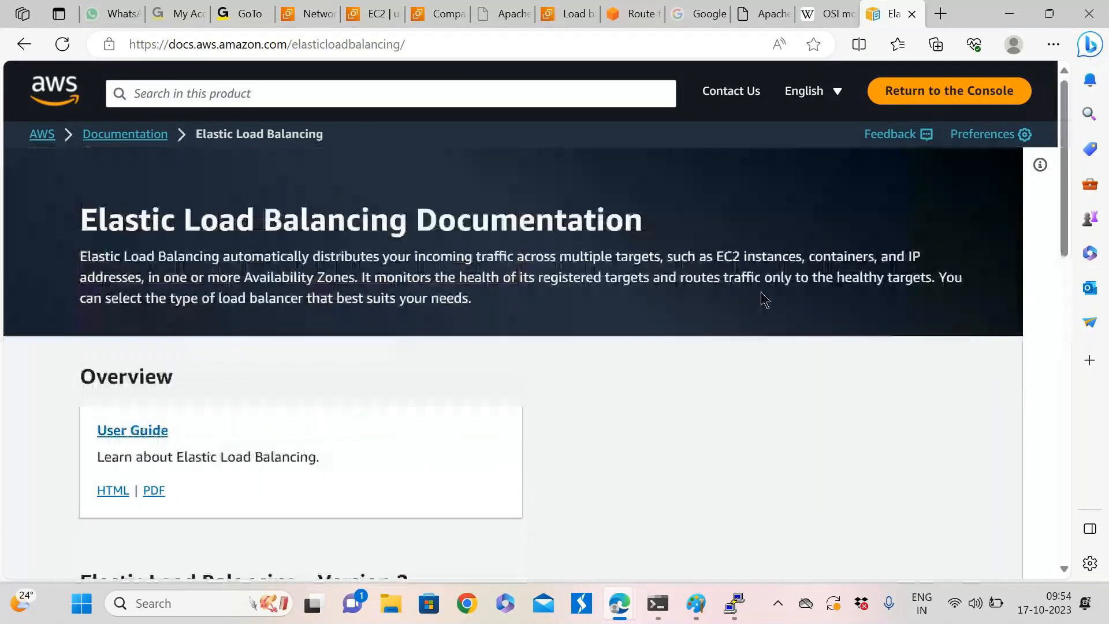
Close the Elastic Load Balancing documentation, OSI model, second Apache2 default page and Google tabs
{"action": "left_click", "coordinate": [911, 15]}
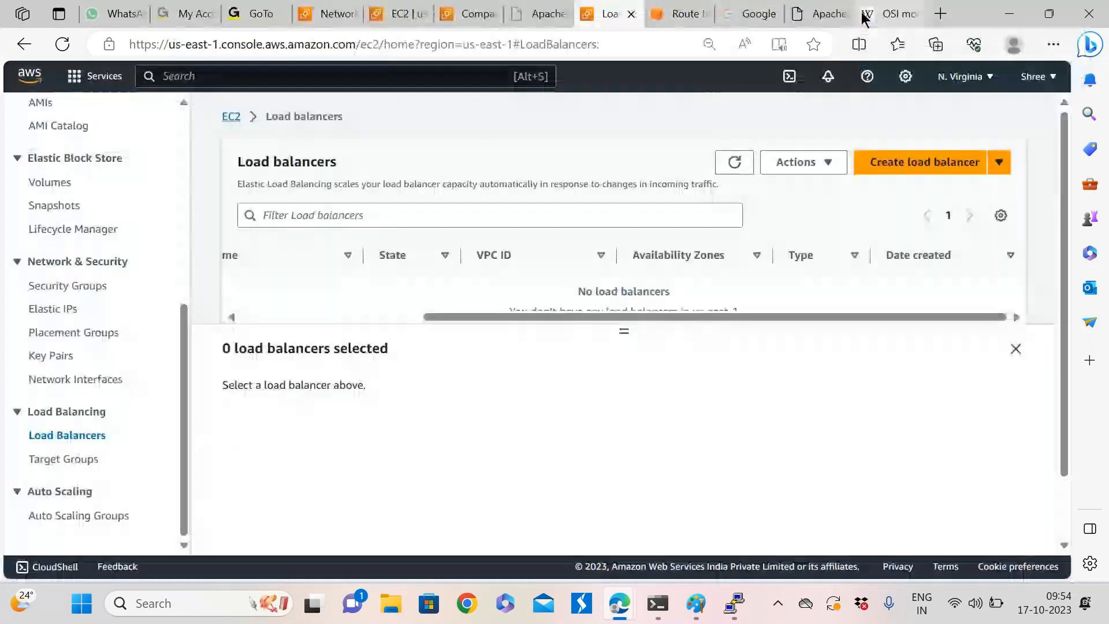
{"action": "left_click", "coordinate": [898, 19]}
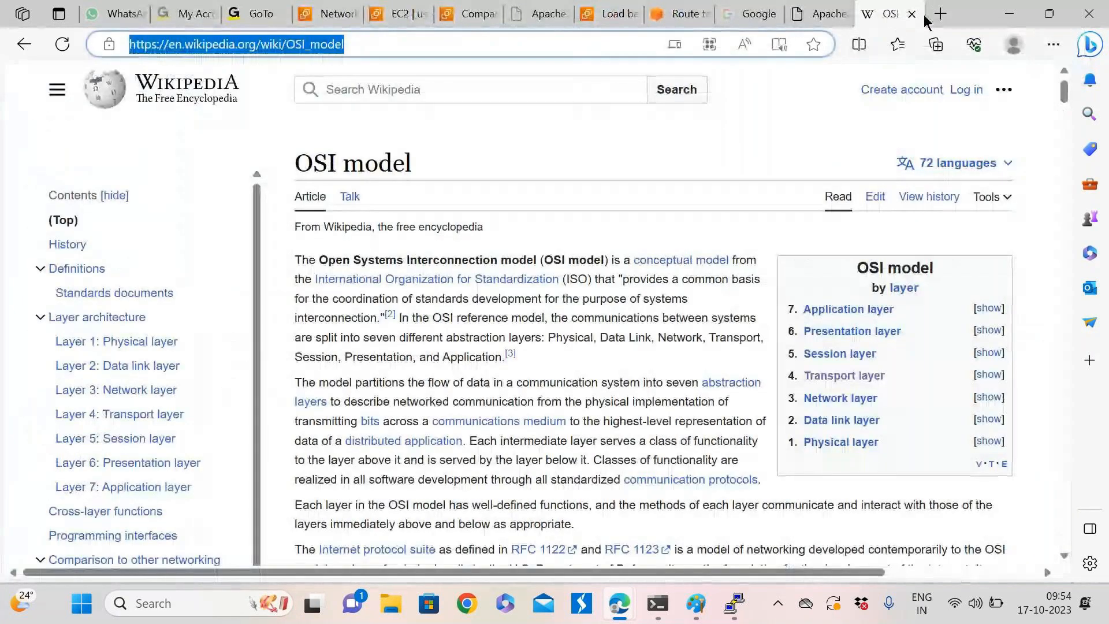
{"action": "left_click", "coordinate": [912, 15]}
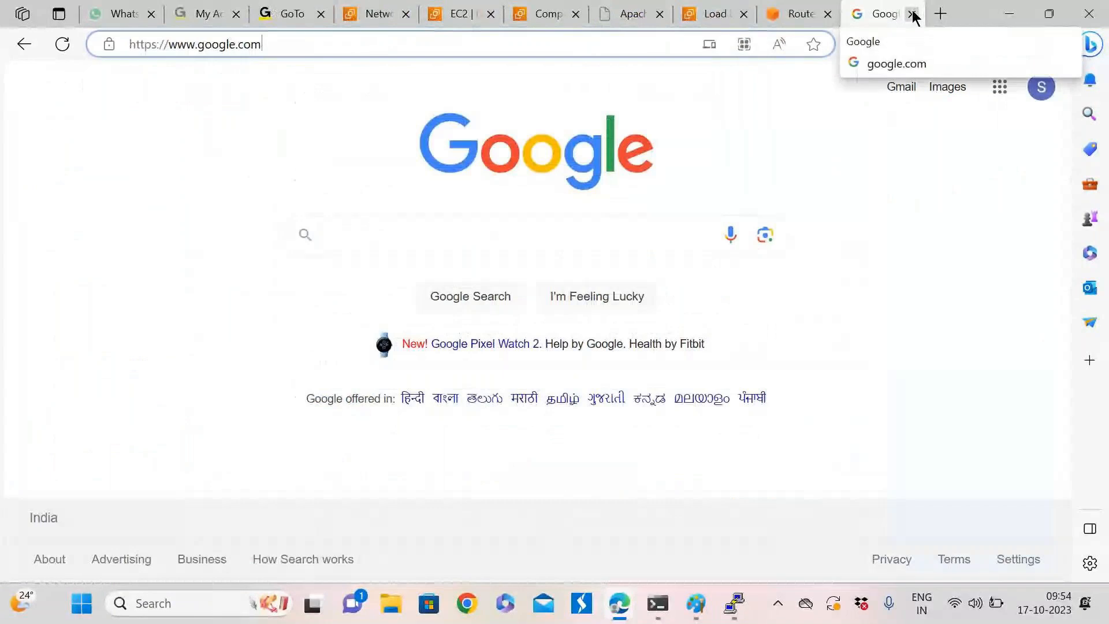
{"action": "left_click", "coordinate": [912, 15]}
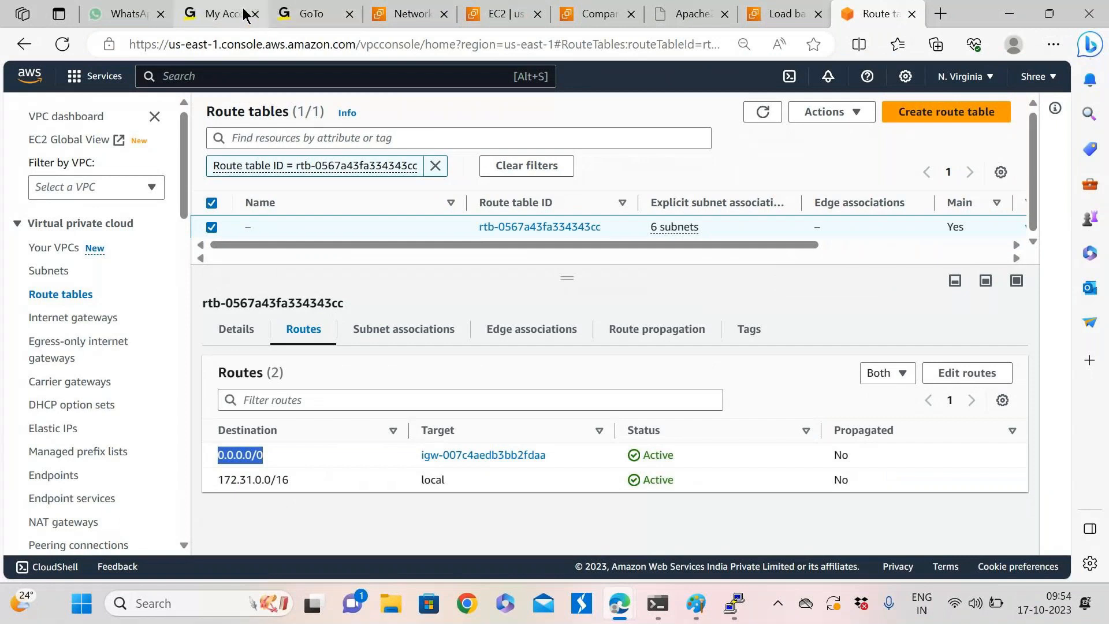
Return to the tab with the allocated Elastic IP and examine the EC2 navigation entries for load balancing and auto scaling
{"action": "left_click", "coordinate": [495, 15]}
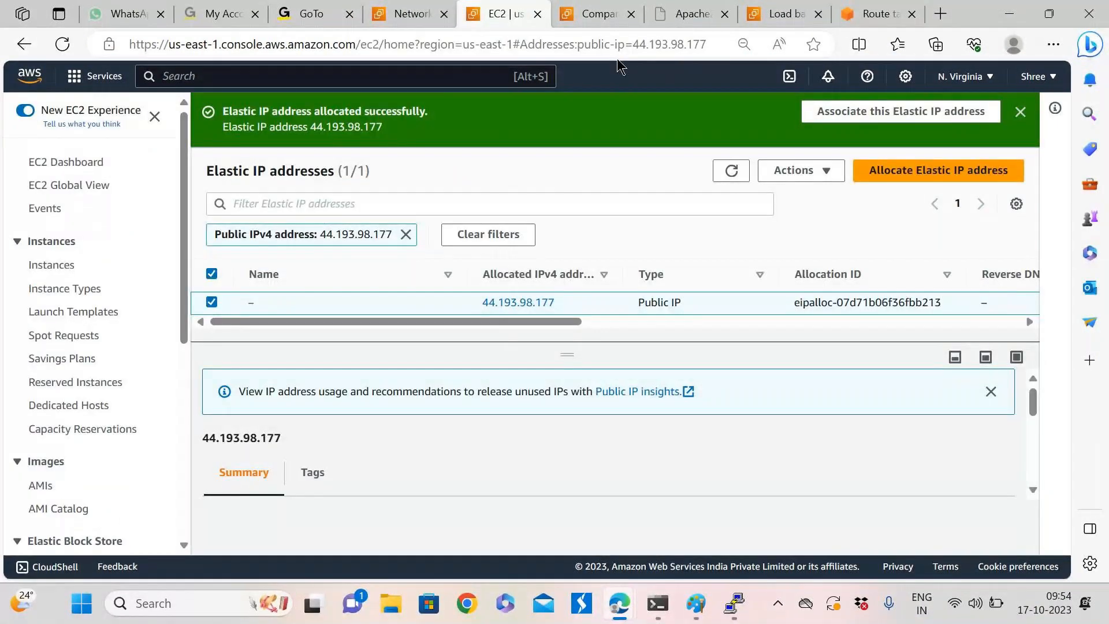
{"action": "scroll", "coordinate": [167, 281], "scroll_direction": "down", "scroll_amount": 4}
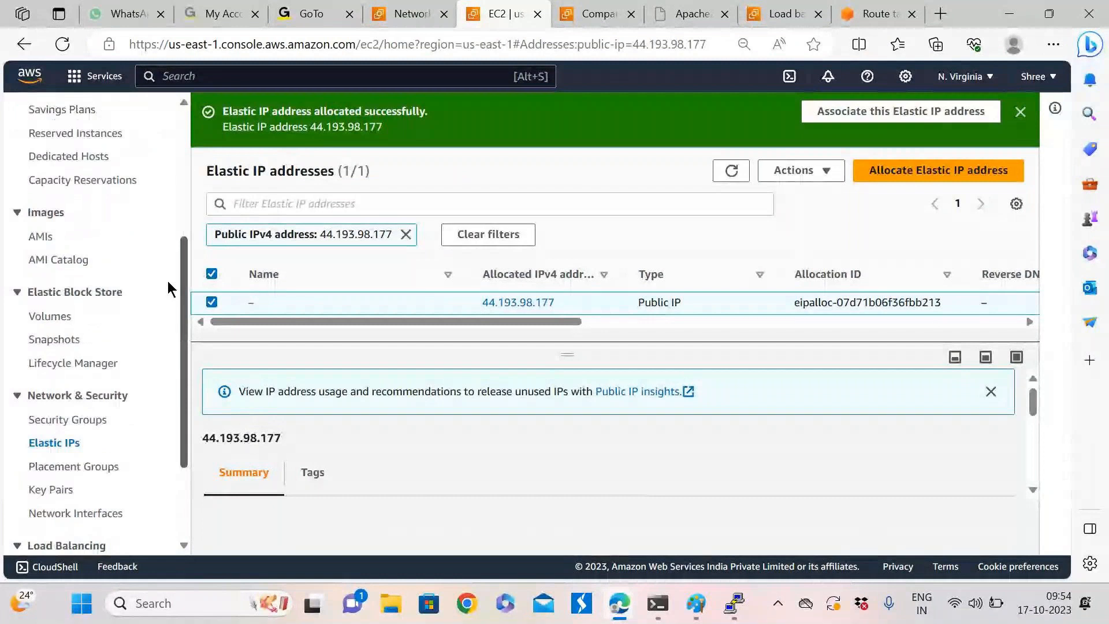
{"action": "scroll", "coordinate": [154, 397], "scroll_direction": "down", "scroll_amount": 3}
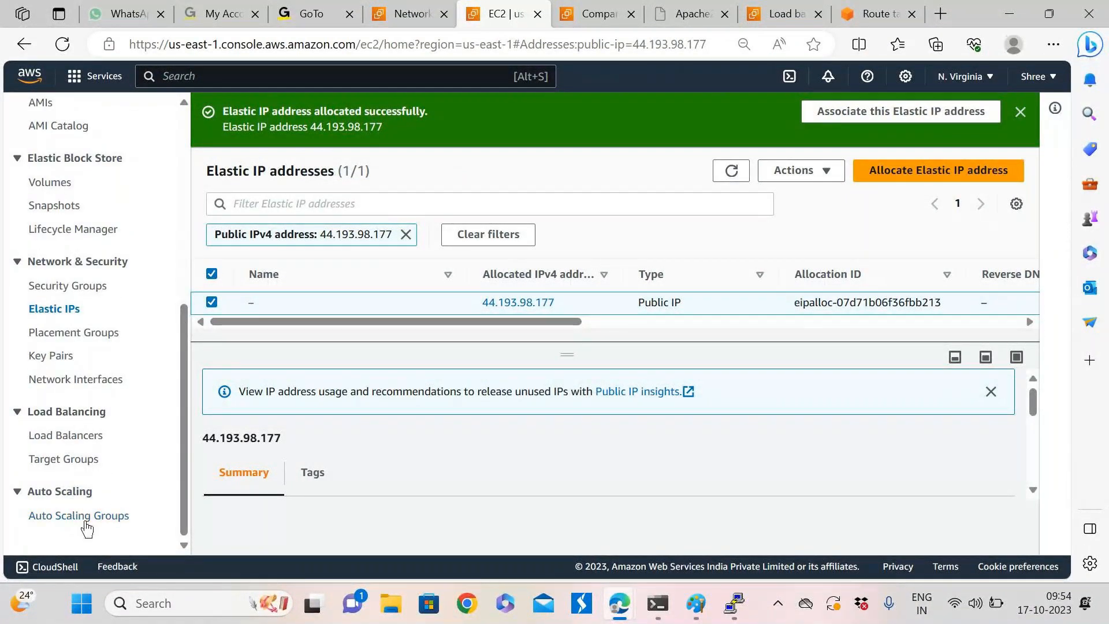
{"action": "left_click_drag", "start_coordinate": [185, 315], "coordinate": [199, 113]}
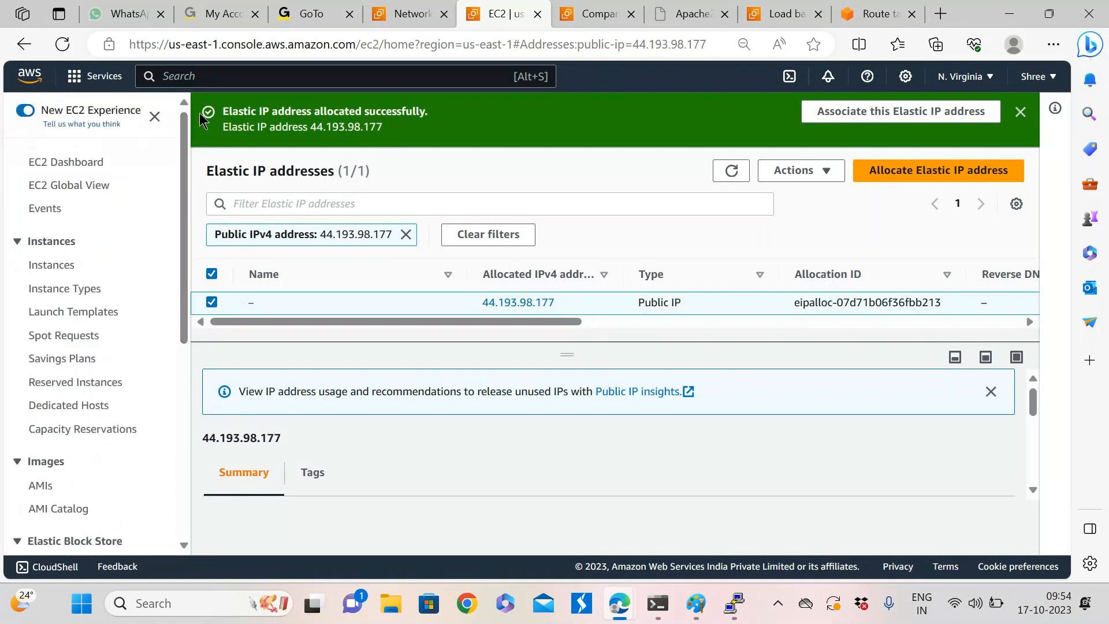